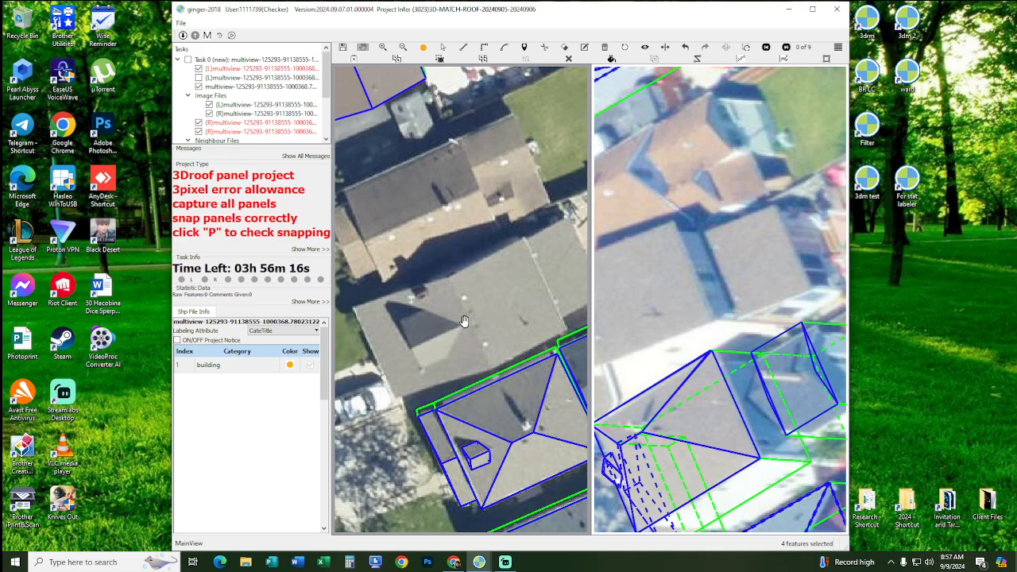
- Draw a rectangular building outline around the large gray roof in the aerial view that shows the whole dormer
{"action": "scroll", "coordinate": [504, 264], "scroll_direction": "up", "scroll_amount": 2}
{"action": "left_click", "coordinate": [501, 221]}
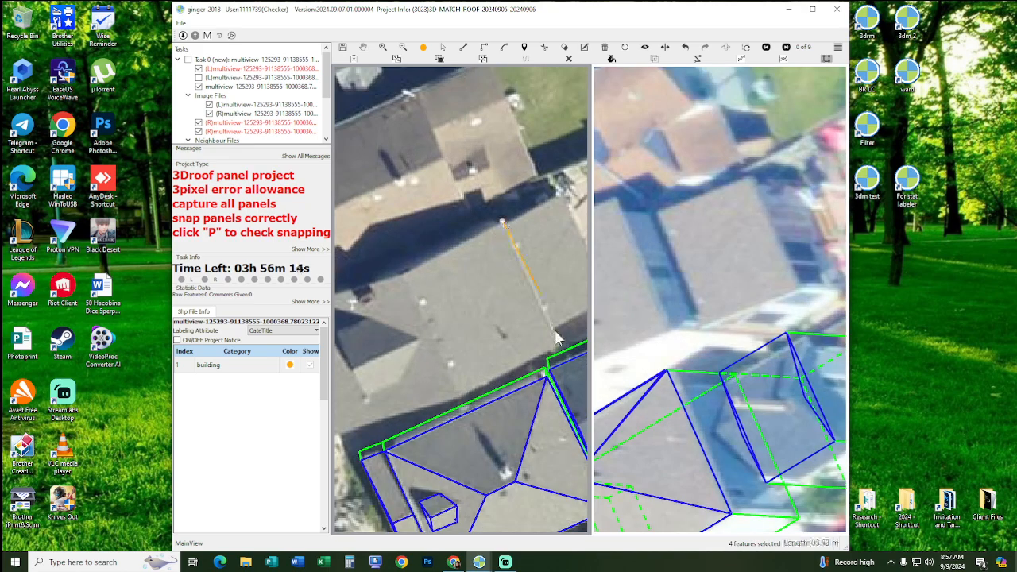
{"action": "left_click", "coordinate": [558, 345]}
{"action": "middle_click_drag", "start_coordinate": [407, 372], "coordinate": [484, 349]}
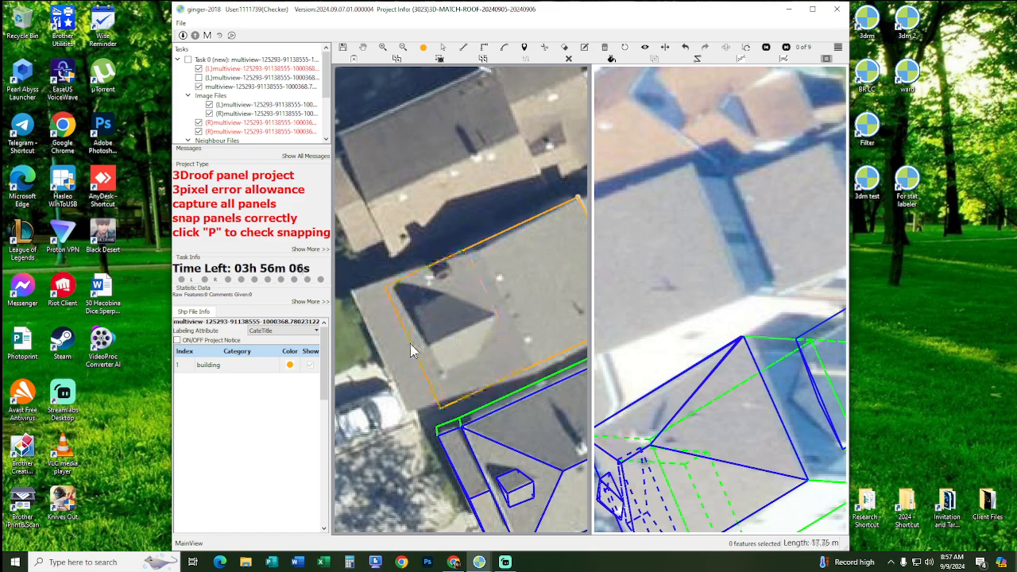
{"action": "left_click", "coordinate": [376, 347]}
{"action": "middle_click_drag", "start_coordinate": [582, 288], "coordinate": [480, 294]}
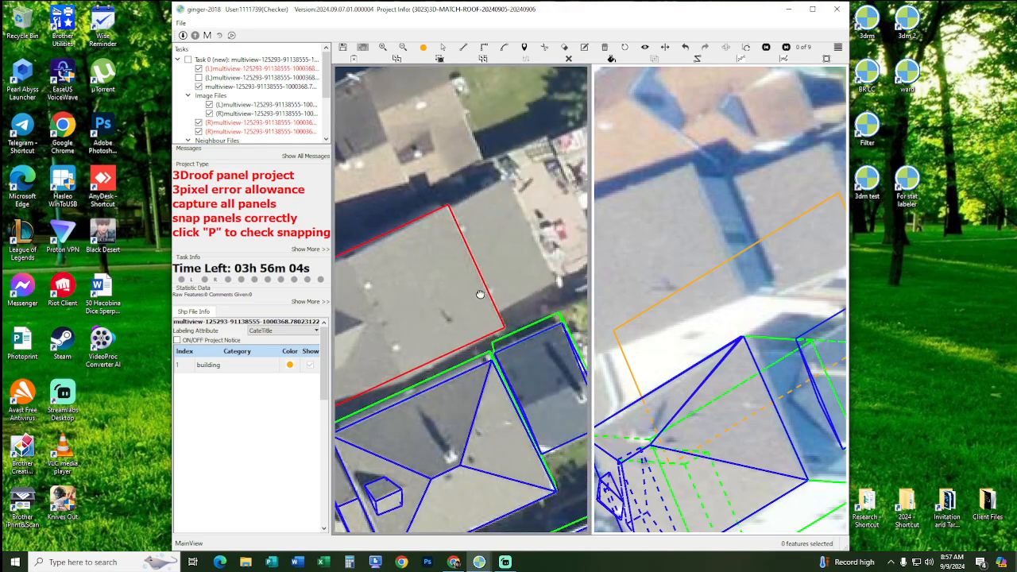
- Shift the new outline in the second aerial view onto the same gray roof, matching its rear corners
{"action": "left_click_drag", "start_coordinate": [831, 245], "coordinate": [654, 288]}
{"action": "scroll", "coordinate": [741, 268], "scroll_direction": "down", "scroll_amount": 3}
{"action": "key", "text": "s"}
{"action": "scroll", "coordinate": [696, 310], "scroll_direction": "up", "scroll_amount": 3}
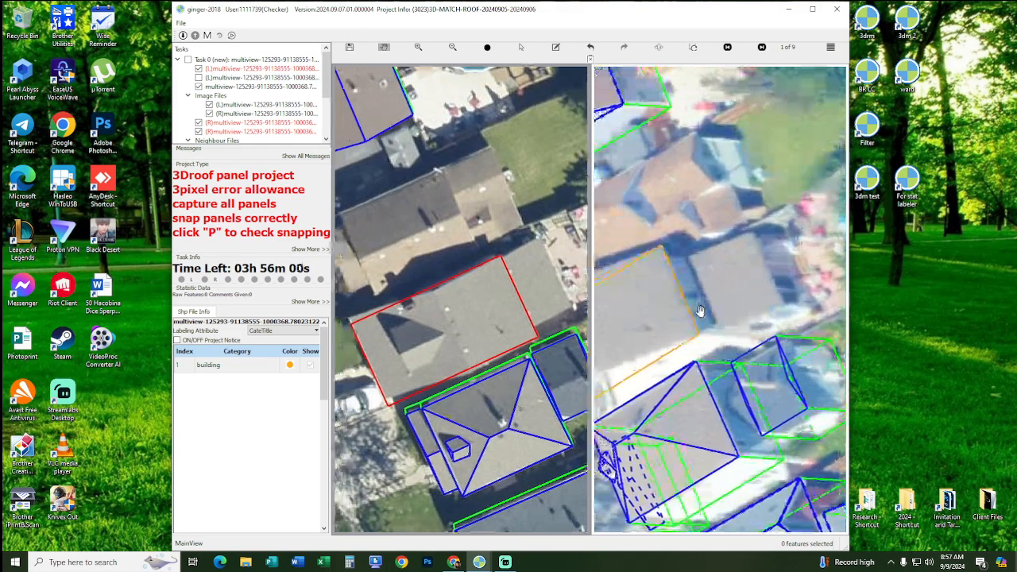
{"action": "middle_click_drag", "start_coordinate": [697, 313], "coordinate": [767, 293]}
{"action": "middle_click_drag", "start_coordinate": [497, 291], "coordinate": [363, 295]}
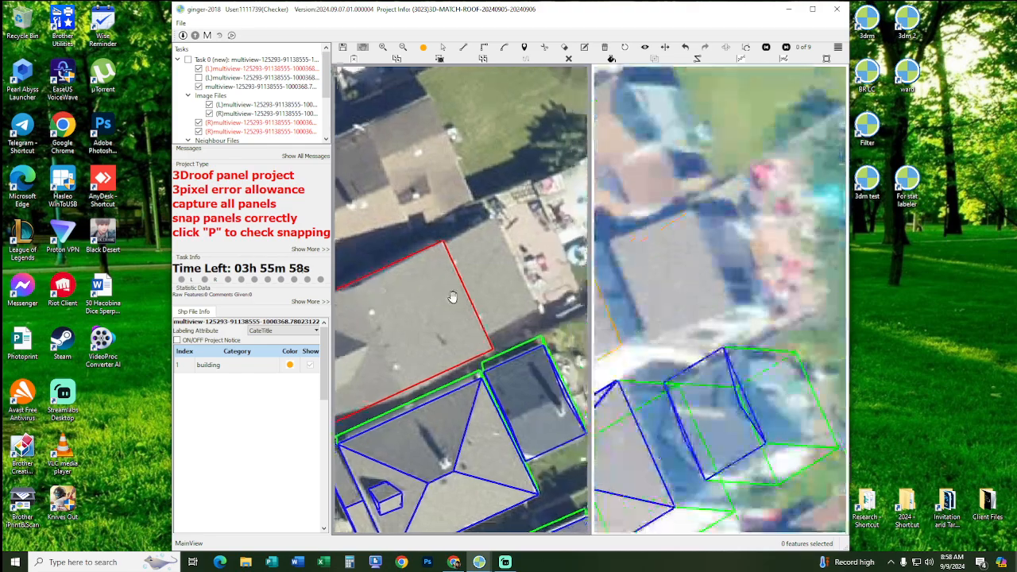
- Select the matched roof outline in the second view and generate its base footprint
{"action": "middle_click_drag", "start_coordinate": [453, 297], "coordinate": [521, 274]}
{"action": "middle_click_drag", "start_coordinate": [651, 332], "coordinate": [602, 314]}
{"action": "key", "text": "s"}
{"action": "left_click_drag", "start_coordinate": [738, 273], "coordinate": [651, 298]}
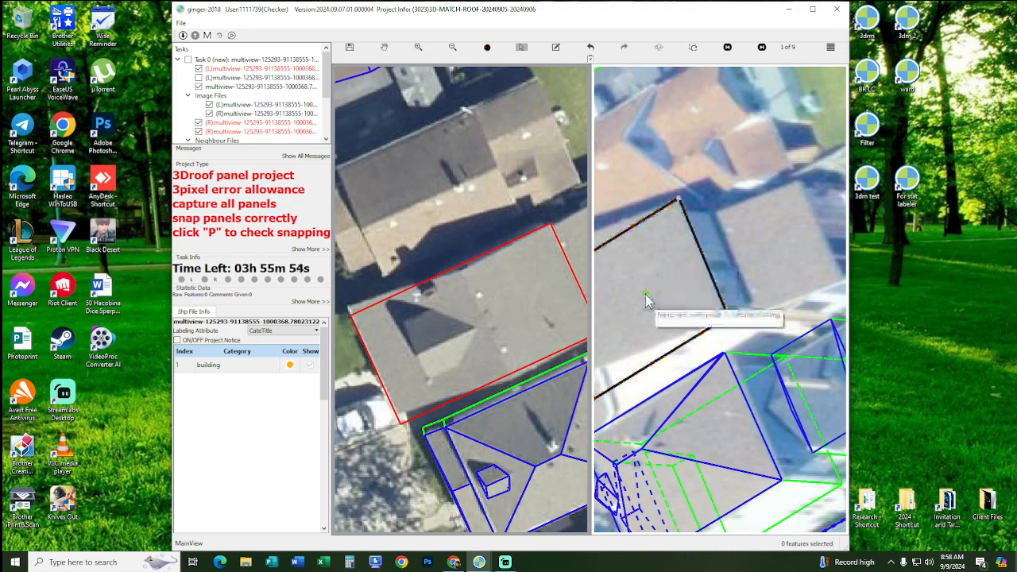
{"action": "middle_click_drag", "start_coordinate": [705, 281], "coordinate": [660, 298]}
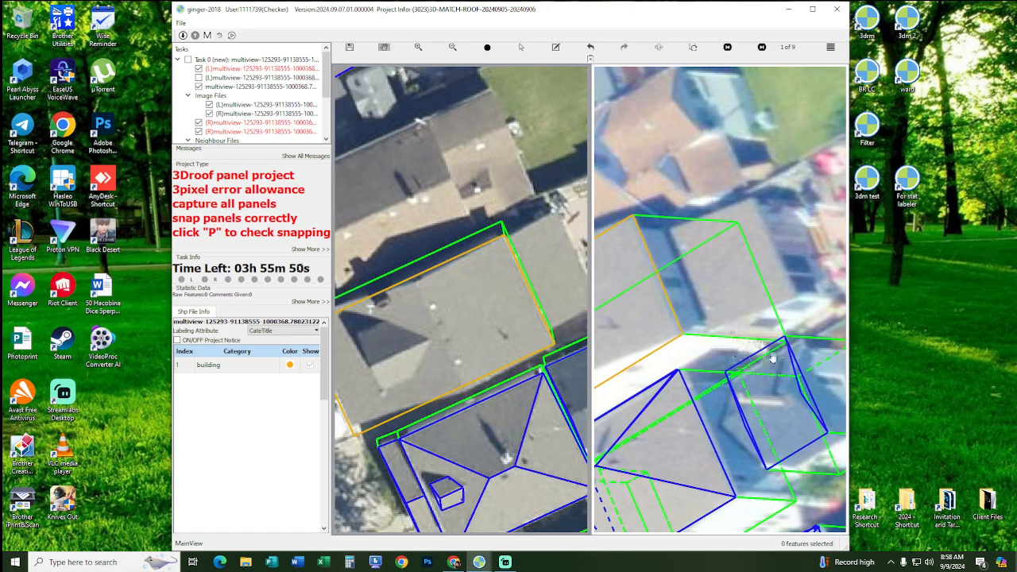
- Draw a dividing building panel over the front section with the dormer, sharing the edges of the main roof outline
{"action": "left_click_drag", "start_coordinate": [448, 318], "coordinate": [491, 309]}
{"action": "left_click_drag", "start_coordinate": [715, 298], "coordinate": [782, 277]}
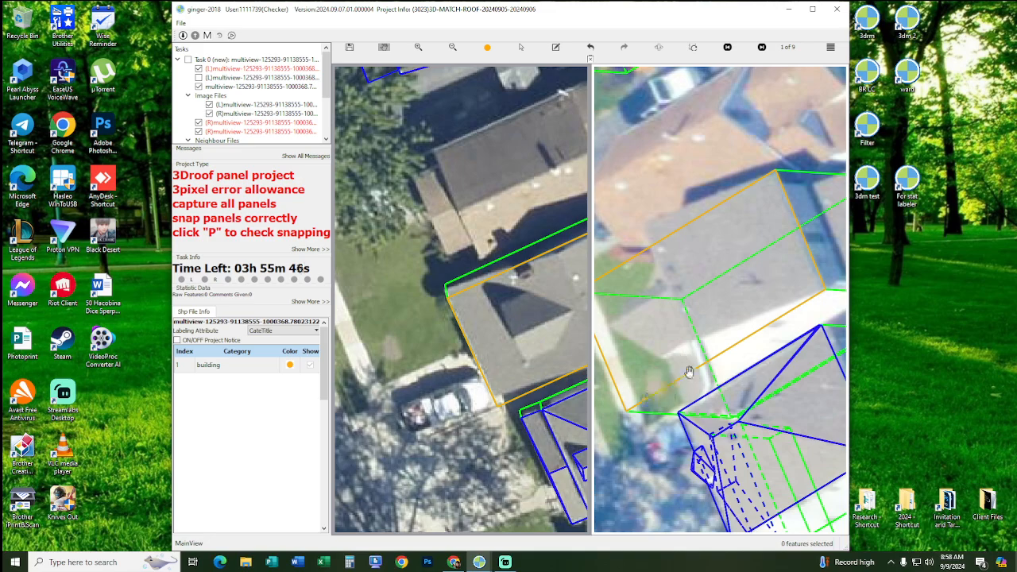
{"action": "left_click_drag", "start_coordinate": [693, 329], "coordinate": [643, 303]}
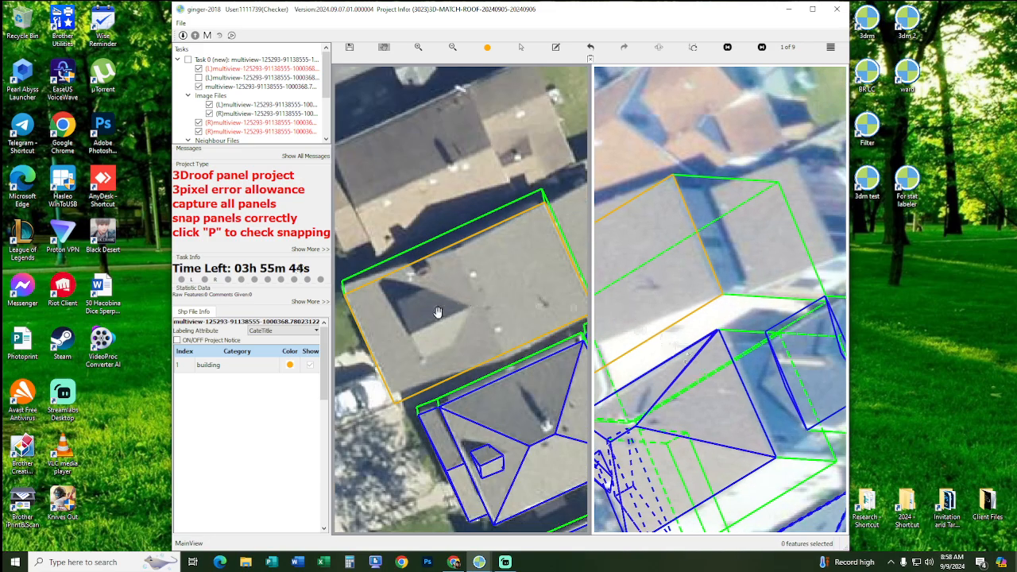
{"action": "left_click_drag", "start_coordinate": [438, 313], "coordinate": [409, 324]}
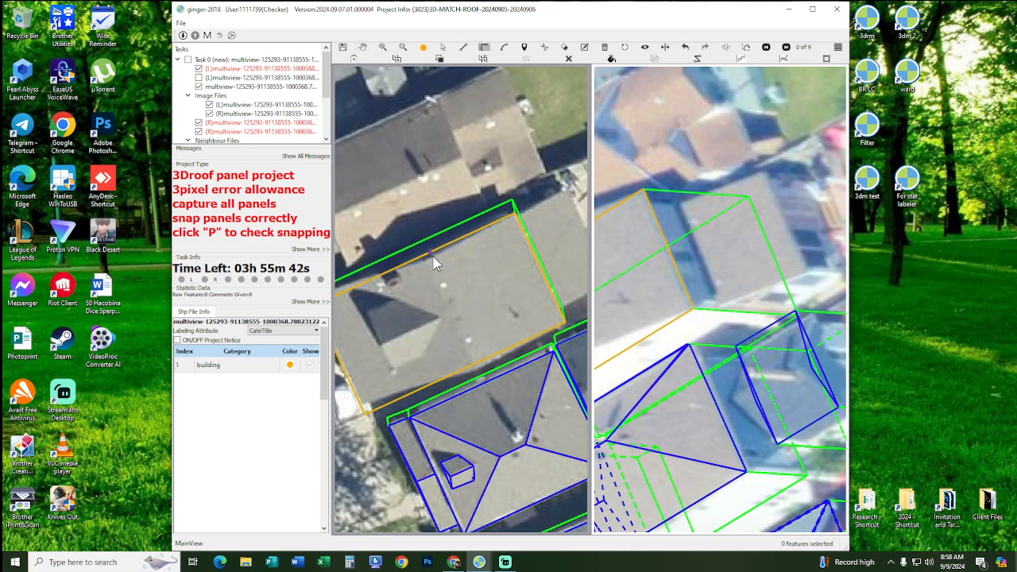
{"action": "left_click", "coordinate": [466, 370]}
{"action": "left_click_drag", "start_coordinate": [630, 298], "coordinate": [745, 284]}
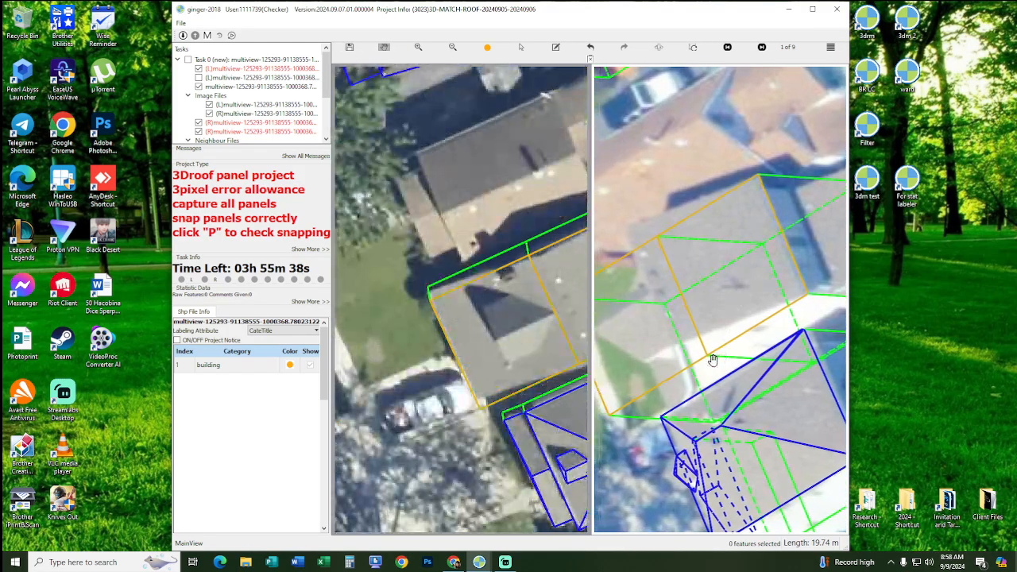
- Select the front panel in the second view and lower it to match the lower front section of the roof
{"action": "left_click_drag", "start_coordinate": [684, 360], "coordinate": [620, 373]}
{"action": "left_click_drag", "start_coordinate": [649, 334], "coordinate": [750, 333]}
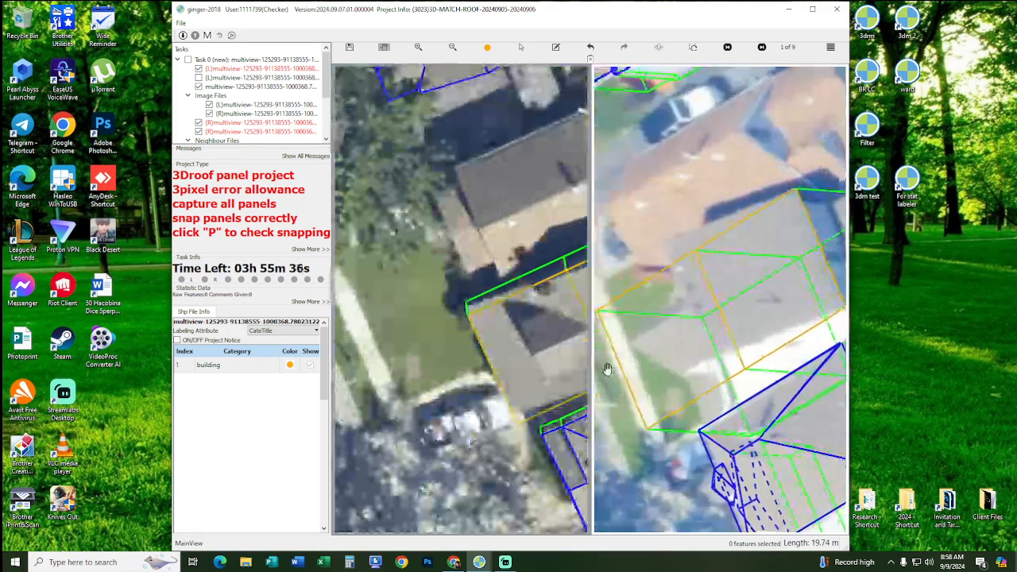
{"action": "left_click", "coordinate": [501, 378]}
{"action": "scroll", "coordinate": [511, 341], "scroll_direction": "up", "scroll_amount": 2}
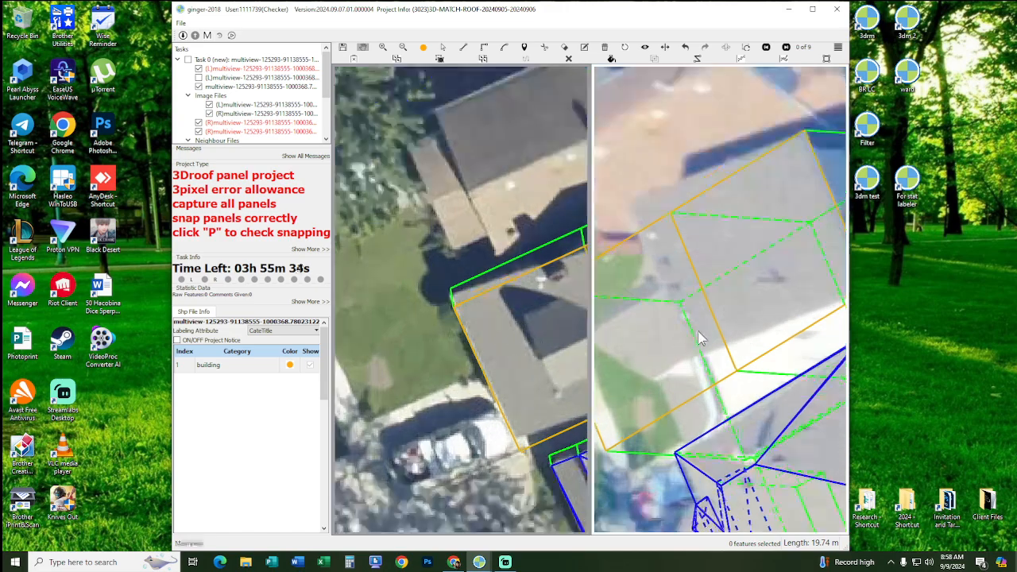
{"action": "left_click_drag", "start_coordinate": [670, 373], "coordinate": [682, 372]}
{"action": "left_click", "coordinate": [632, 380]}
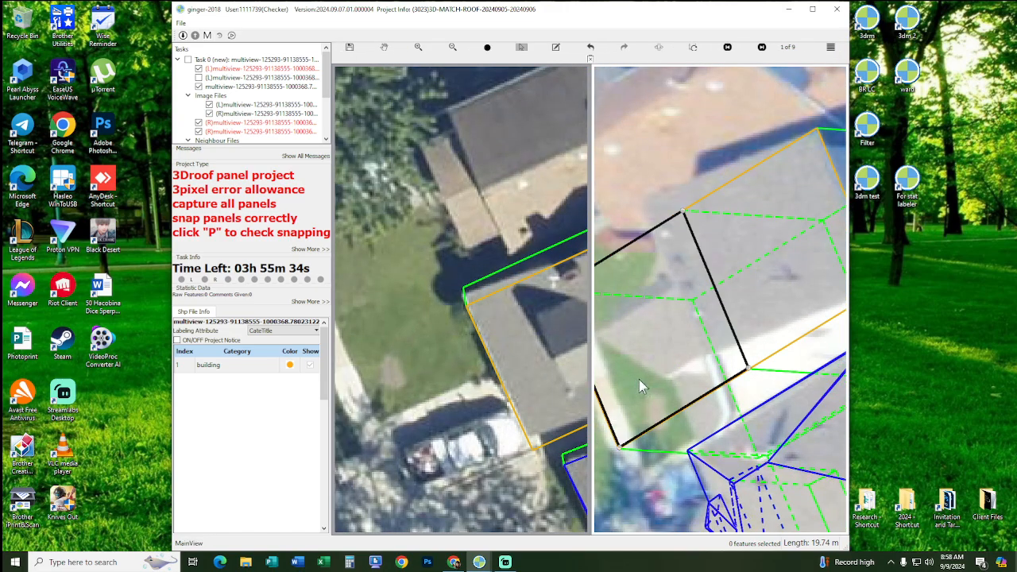
{"action": "key", "text": "p"}
{"action": "key", "text": "Escape"}
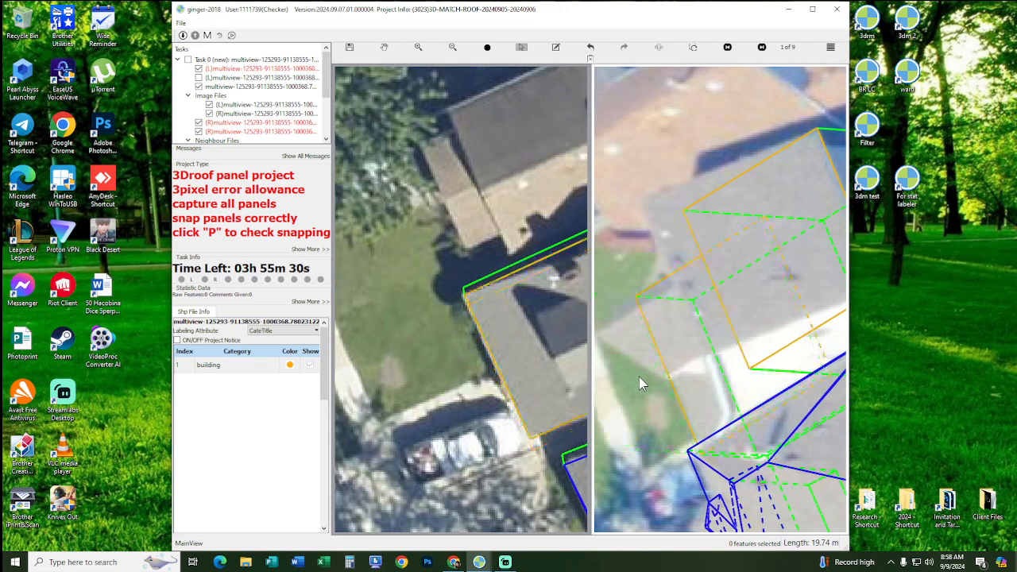
- Check the front and main panels against the roof in both views, toggling the hidden lines off and on
{"action": "scroll", "coordinate": [641, 382], "scroll_direction": "down", "scroll_amount": 2}
{"action": "key", "text": "p"}
{"action": "left_click_drag", "start_coordinate": [664, 380], "coordinate": [673, 380]}
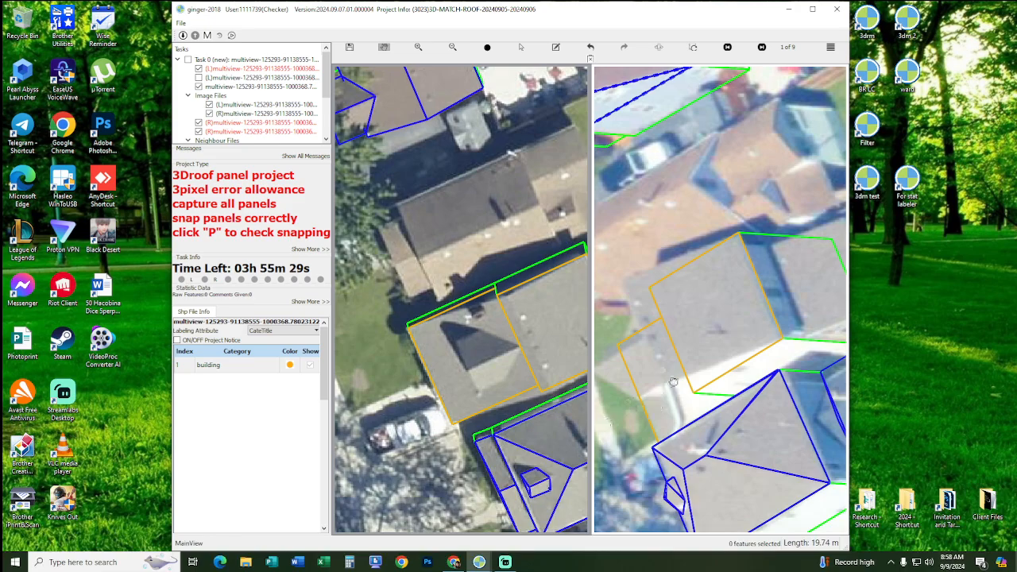
{"action": "left_click_drag", "start_coordinate": [433, 384], "coordinate": [441, 385]}
{"action": "left_click_drag", "start_coordinate": [719, 321], "coordinate": [675, 341]}
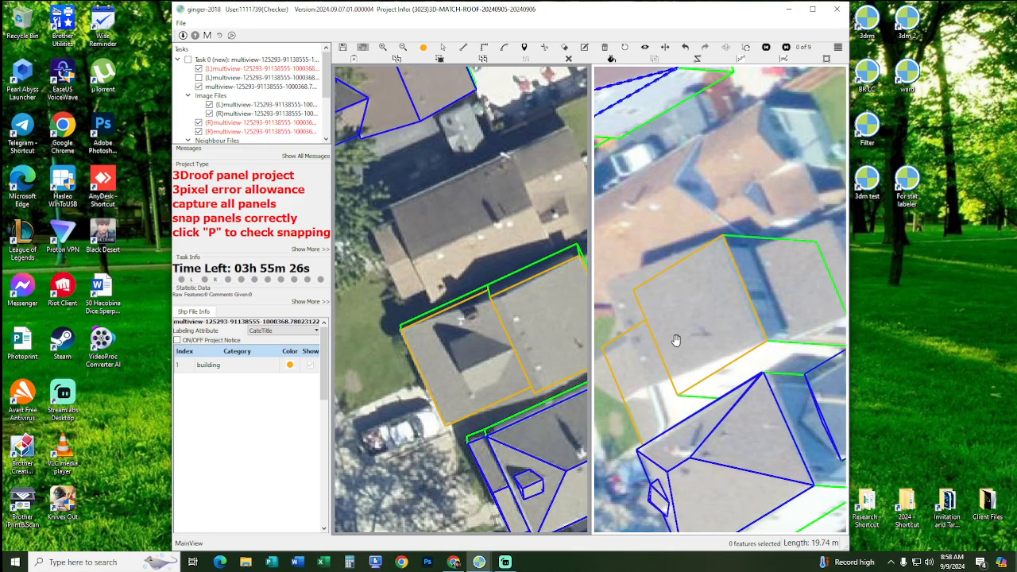
{"action": "key", "text": "p"}
- Draw a rectangular building panel over the rear section of the gray roof, starting from the main panel's rear edge
{"action": "left_click_drag", "start_coordinate": [568, 245], "coordinate": [502, 279]}
{"action": "scroll", "coordinate": [501, 278], "scroll_direction": "up", "scroll_amount": 3}
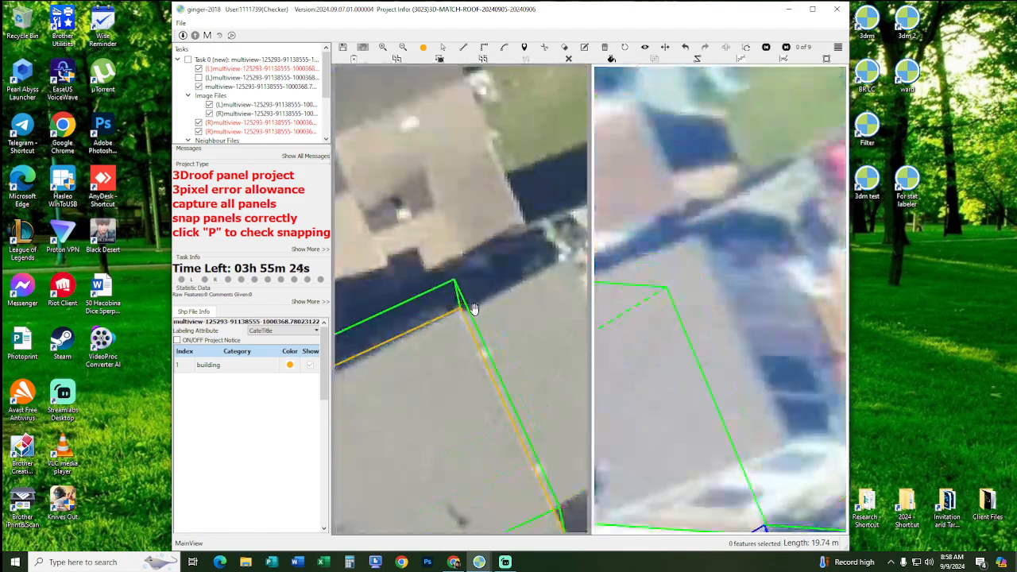
{"action": "middle_click_drag", "start_coordinate": [533, 469], "coordinate": [427, 382]}
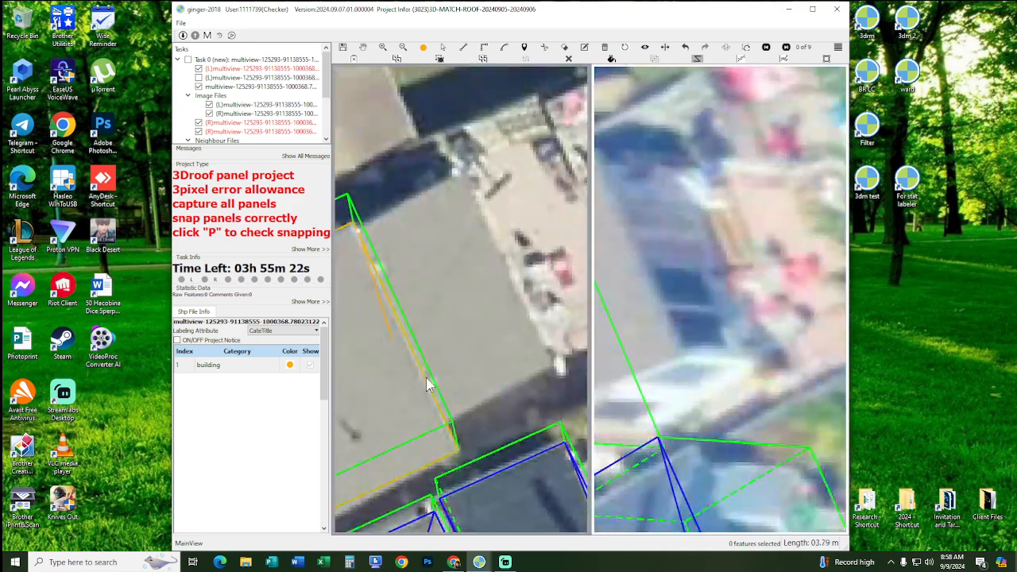
{"action": "left_click", "coordinate": [450, 430]}
{"action": "middle_click_drag", "start_coordinate": [449, 272], "coordinate": [488, 321]}
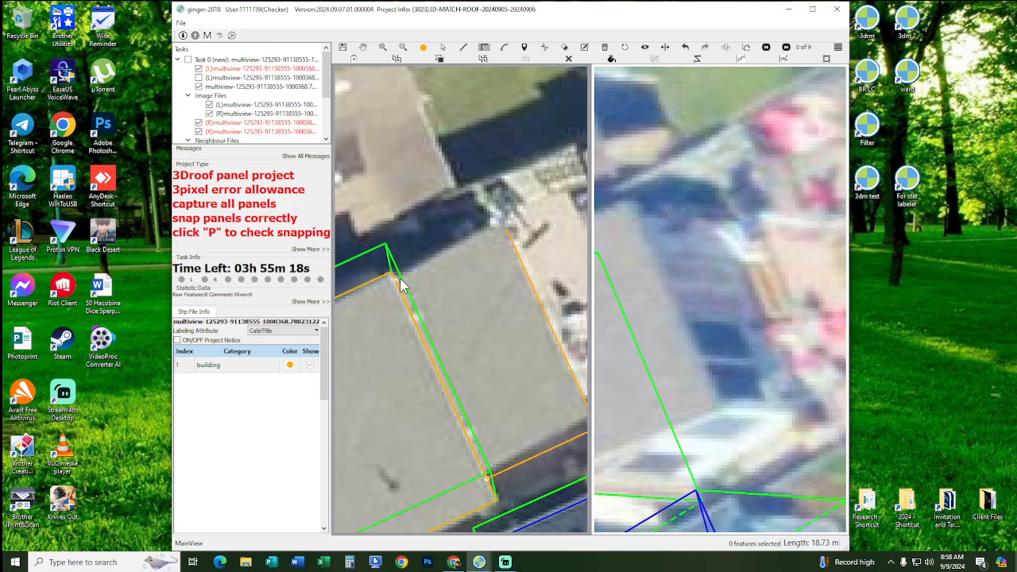
- Select the rear panel and adjust its height and position to match the rear roof section in both views
{"action": "scroll", "coordinate": [493, 397], "scroll_direction": "up", "scroll_amount": 3}
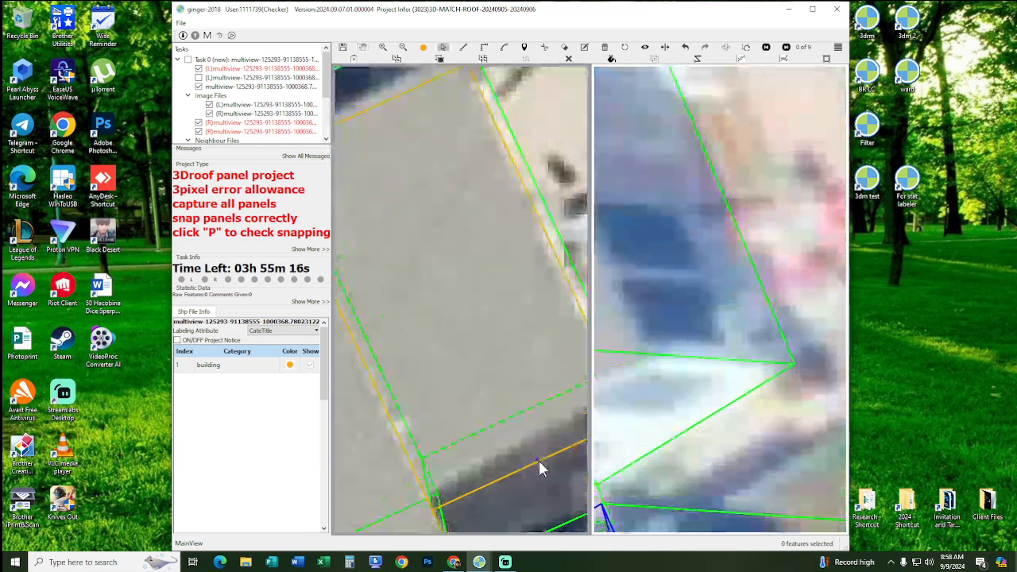
{"action": "left_click", "coordinate": [533, 449]}
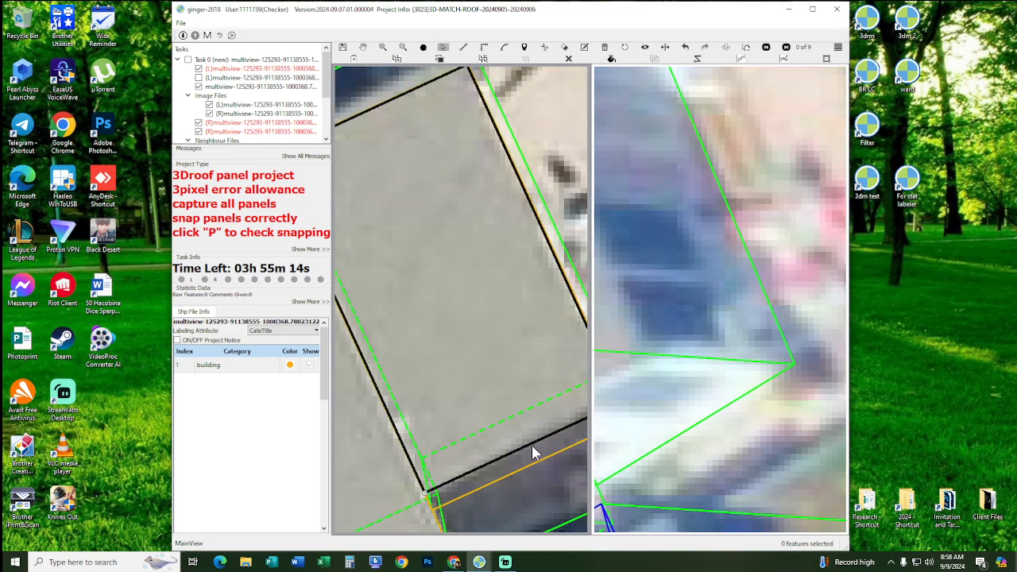
{"action": "scroll", "coordinate": [525, 437], "scroll_direction": "down", "scroll_amount": 2}
{"action": "middle_click_drag", "start_coordinate": [483, 356], "coordinate": [509, 408]}
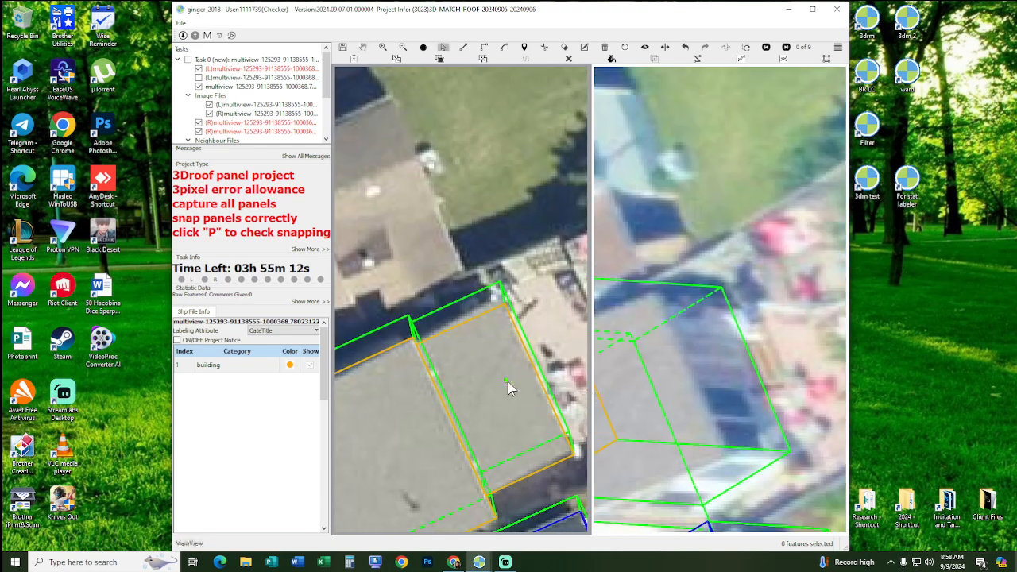
{"action": "left_click", "coordinate": [521, 380]}
{"action": "left_click", "coordinate": [528, 366]}
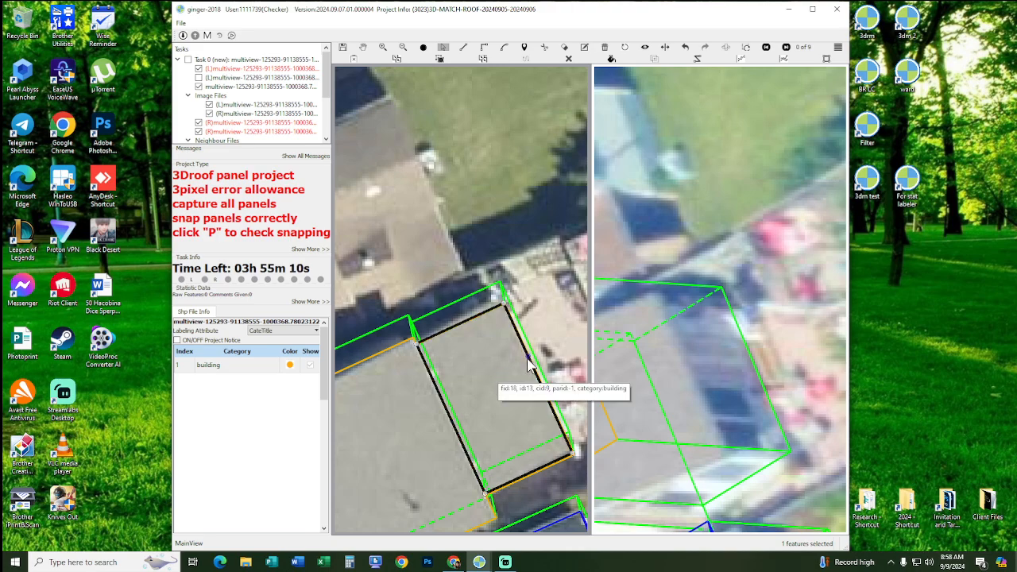
{"action": "left_click_drag", "start_coordinate": [531, 362], "coordinate": [516, 356]}
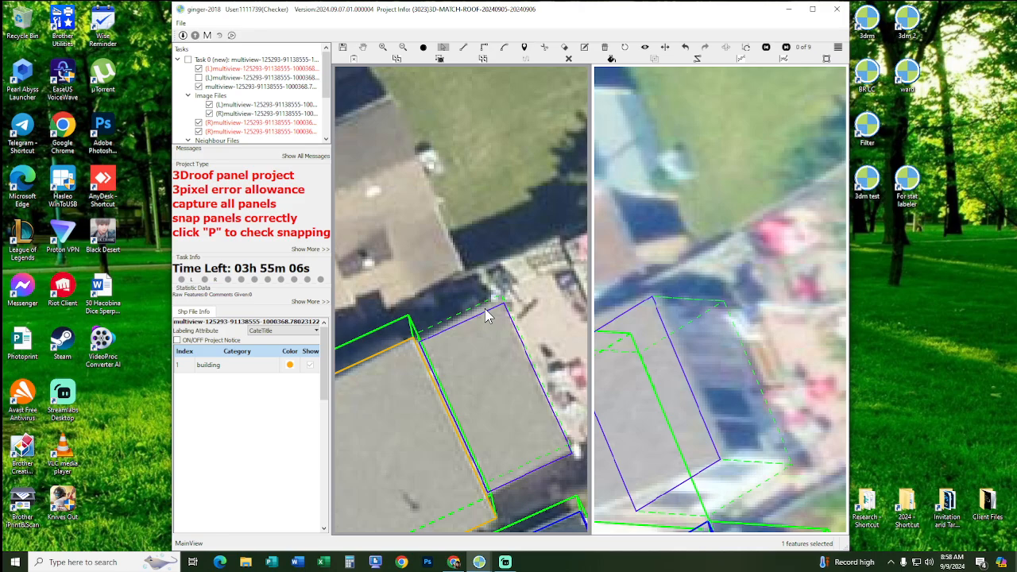
{"action": "scroll", "coordinate": [487, 317], "scroll_direction": "down", "scroll_amount": 2}
{"action": "left_click_drag", "start_coordinate": [444, 263], "coordinate": [480, 217]}
{"action": "scroll", "coordinate": [477, 184], "scroll_direction": "down", "scroll_amount": 4}
{"action": "scroll", "coordinate": [477, 288], "scroll_direction": "up", "scroll_amount": 1}
{"action": "scroll", "coordinate": [477, 288], "scroll_direction": "up", "scroll_amount": 3}
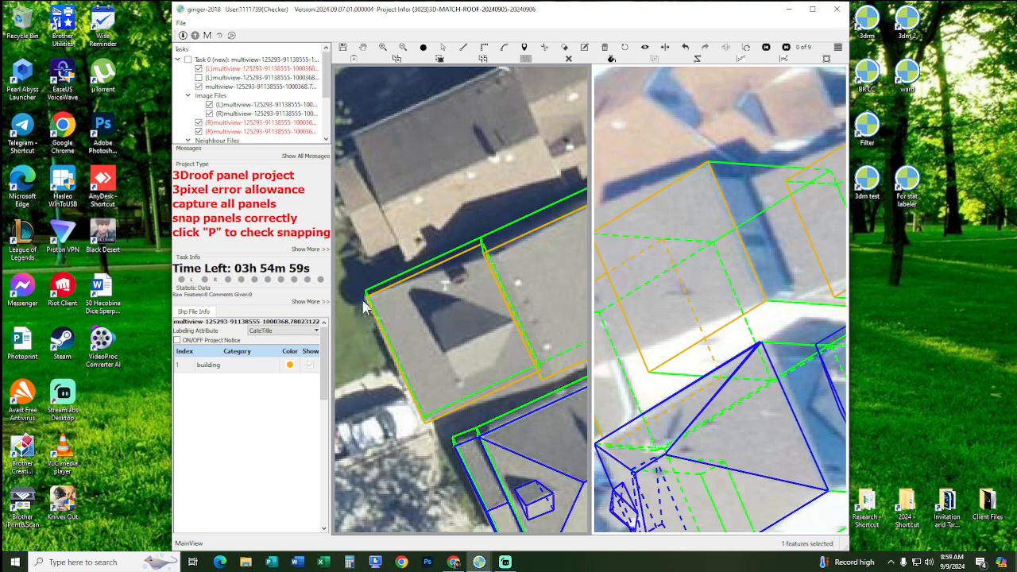
{"action": "left_click", "coordinate": [366, 301]}
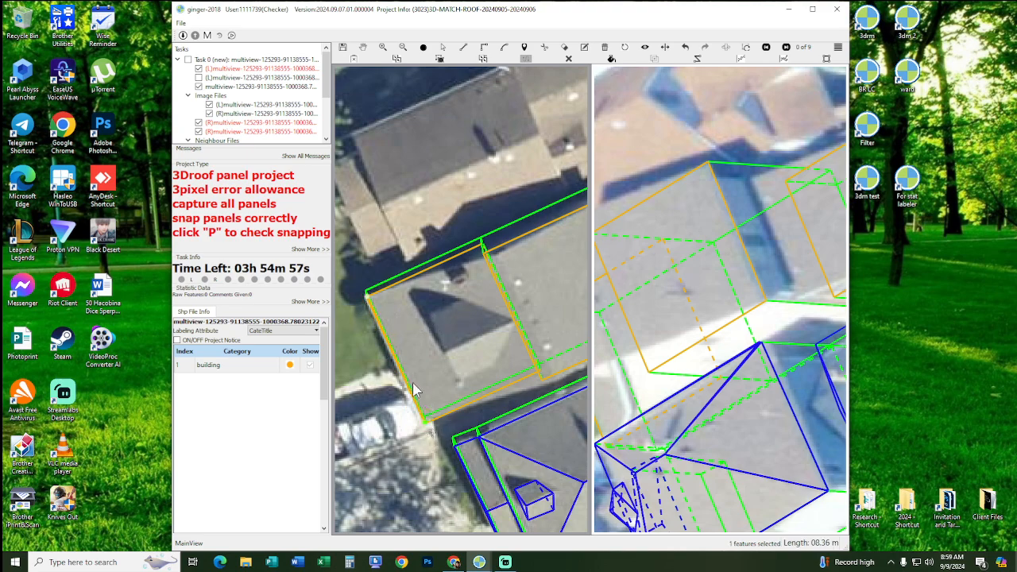
{"action": "key", "text": "Escape"}
{"action": "left_click_drag", "start_coordinate": [409, 321], "coordinate": [389, 324]}
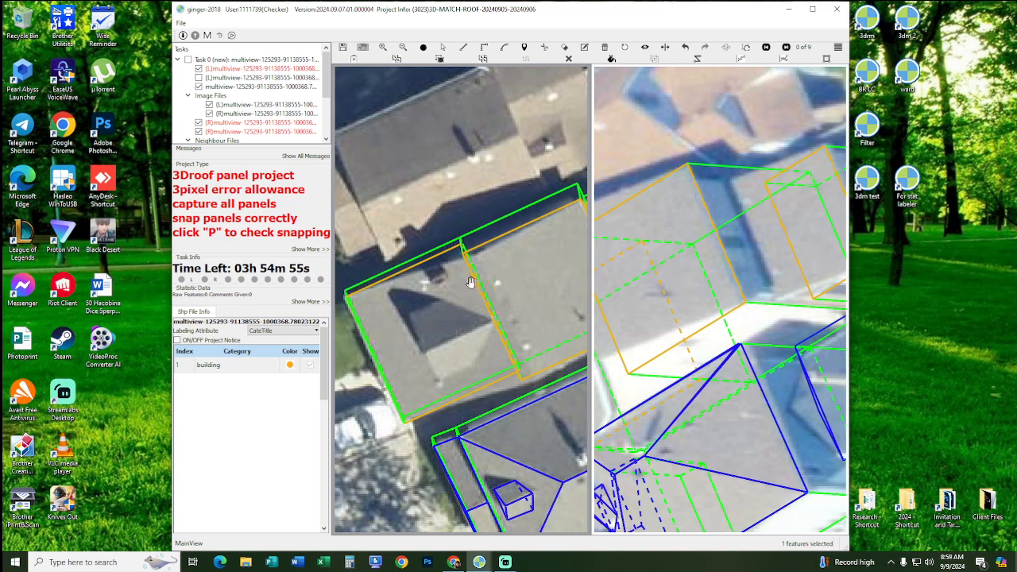
{"action": "key", "text": "Escape"}
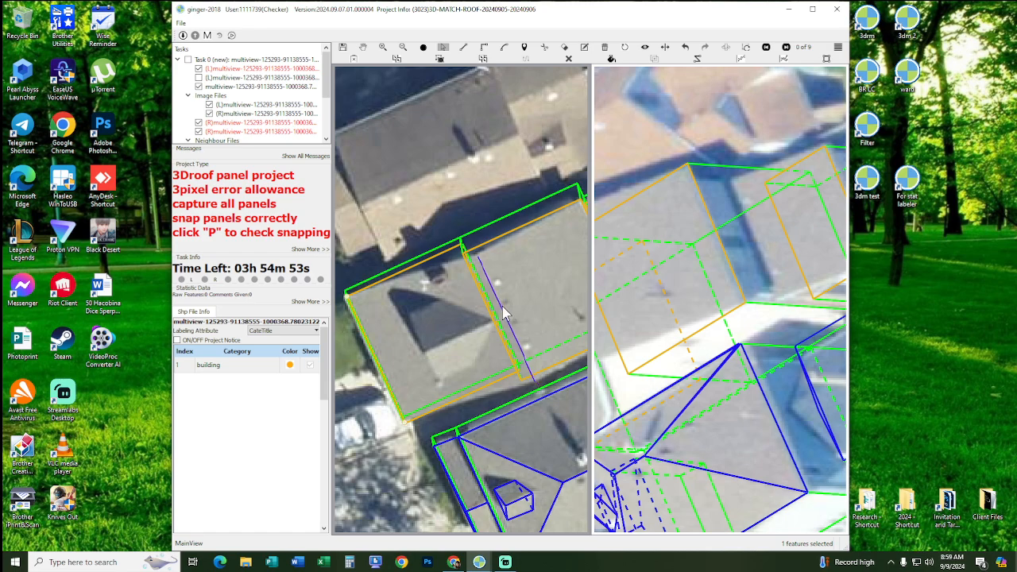
{"action": "left_click_drag", "start_coordinate": [707, 285], "coordinate": [773, 312]}
{"action": "left_click_drag", "start_coordinate": [727, 309], "coordinate": [738, 311]}
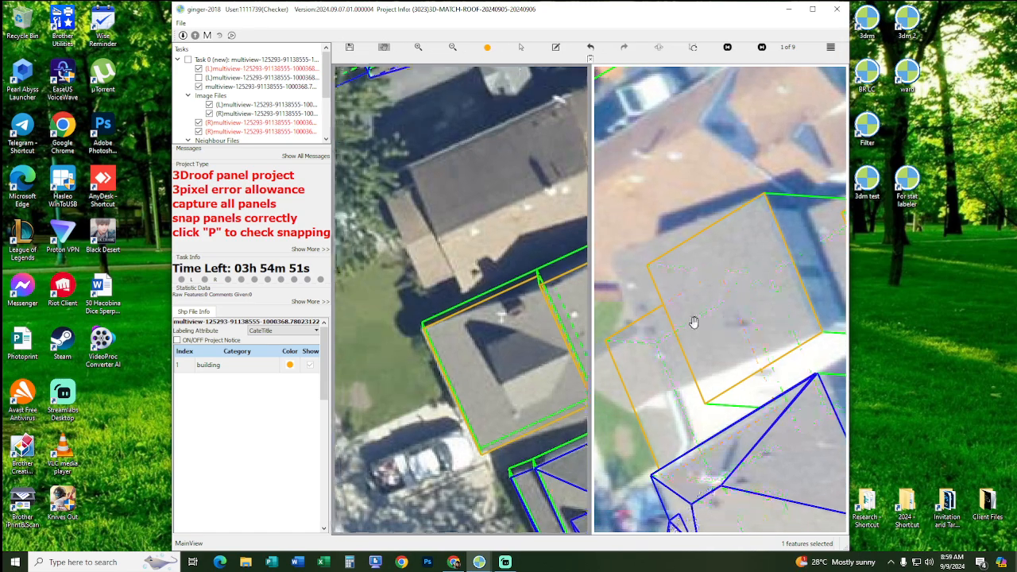
{"action": "left_click_drag", "start_coordinate": [568, 328], "coordinate": [540, 322]}
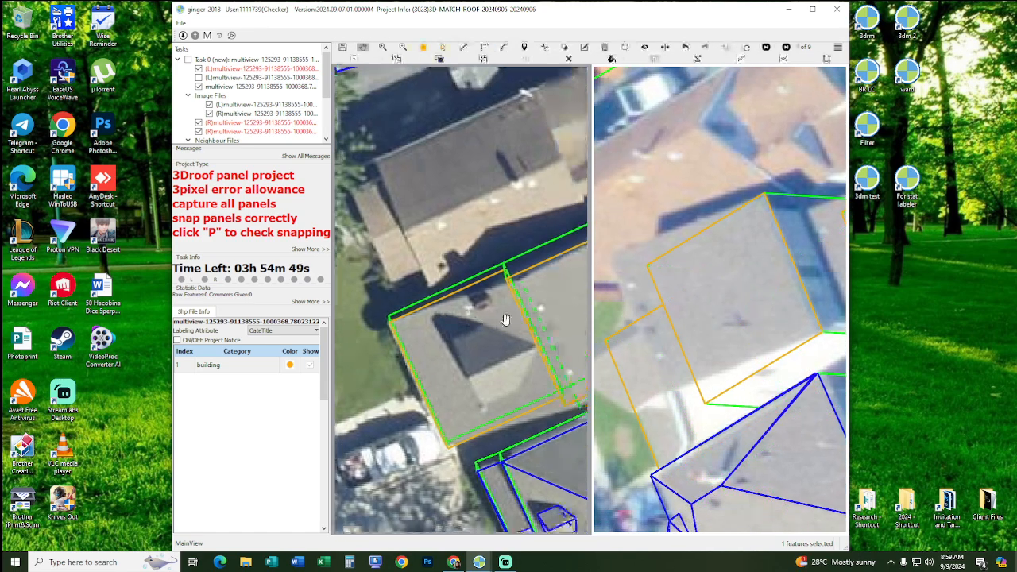
{"action": "middle_click_drag", "start_coordinate": [479, 334], "coordinate": [500, 330]}
{"action": "scroll", "coordinate": [454, 330], "scroll_direction": "up", "scroll_amount": 1}
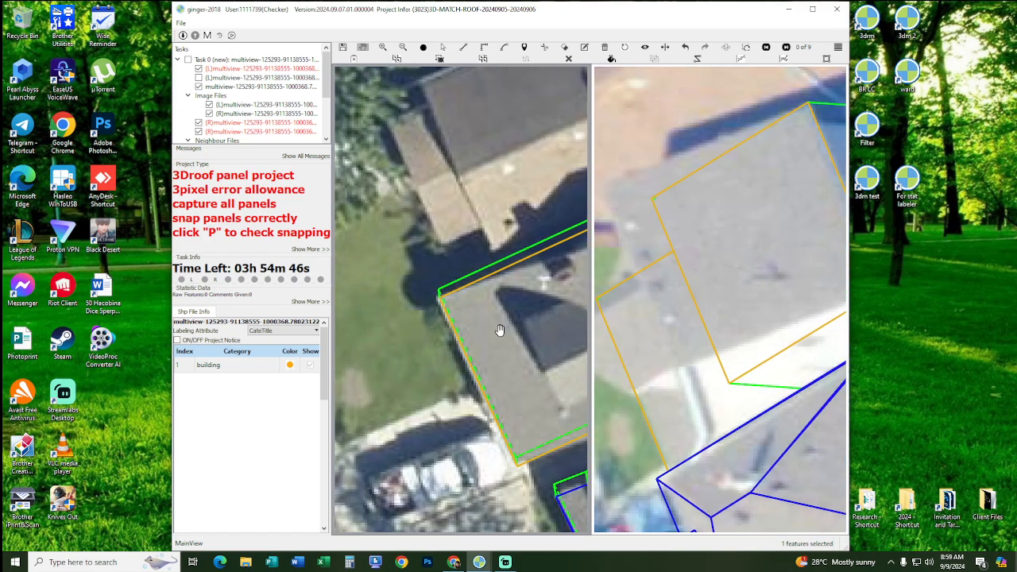
{"action": "left_click", "coordinate": [441, 300]}
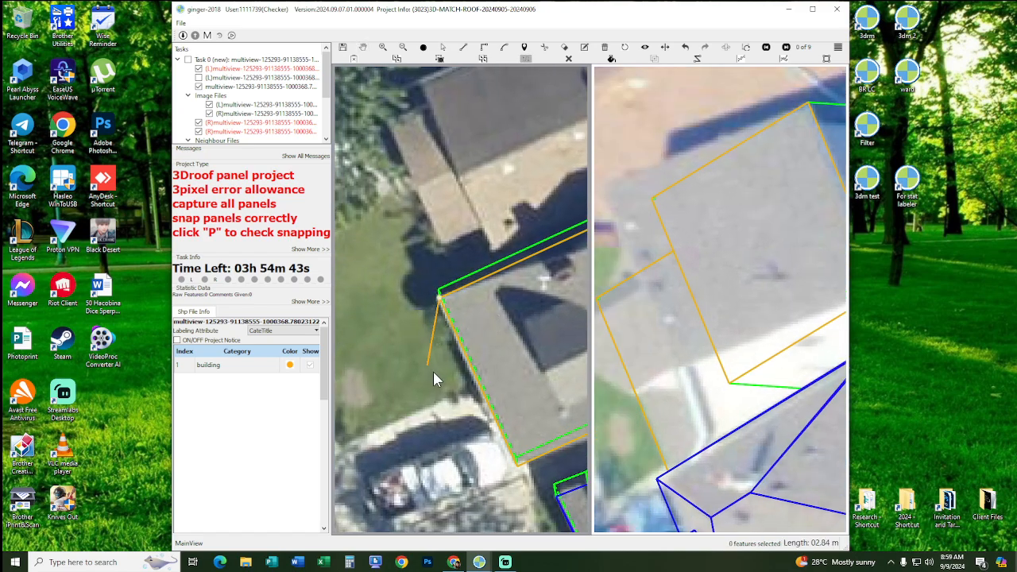
{"action": "middle_click_drag", "start_coordinate": [427, 329], "coordinate": [414, 351]}
{"action": "key", "text": "m"}
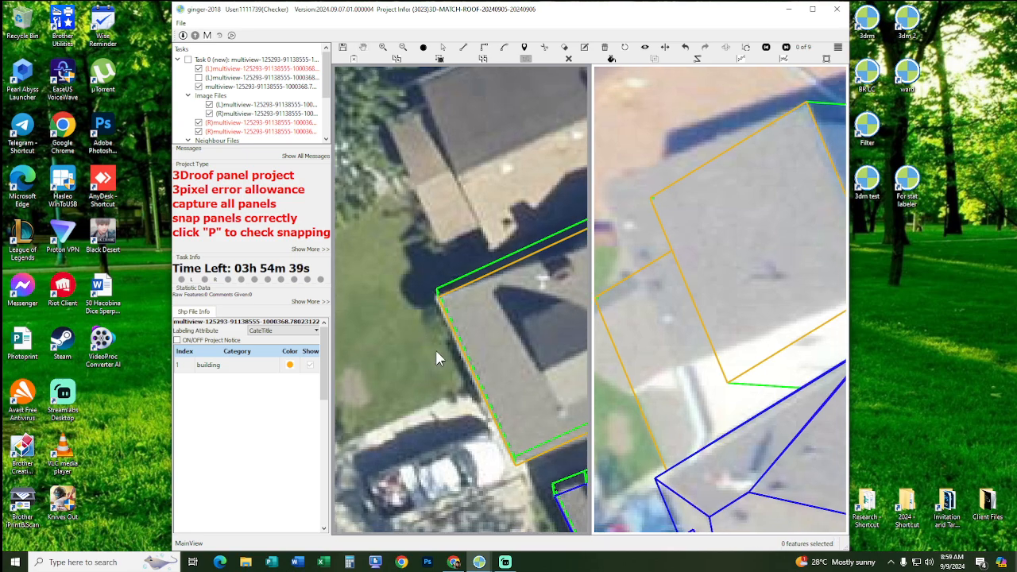
{"action": "left_click", "coordinate": [437, 303]}
{"action": "left_click", "coordinate": [515, 465]}
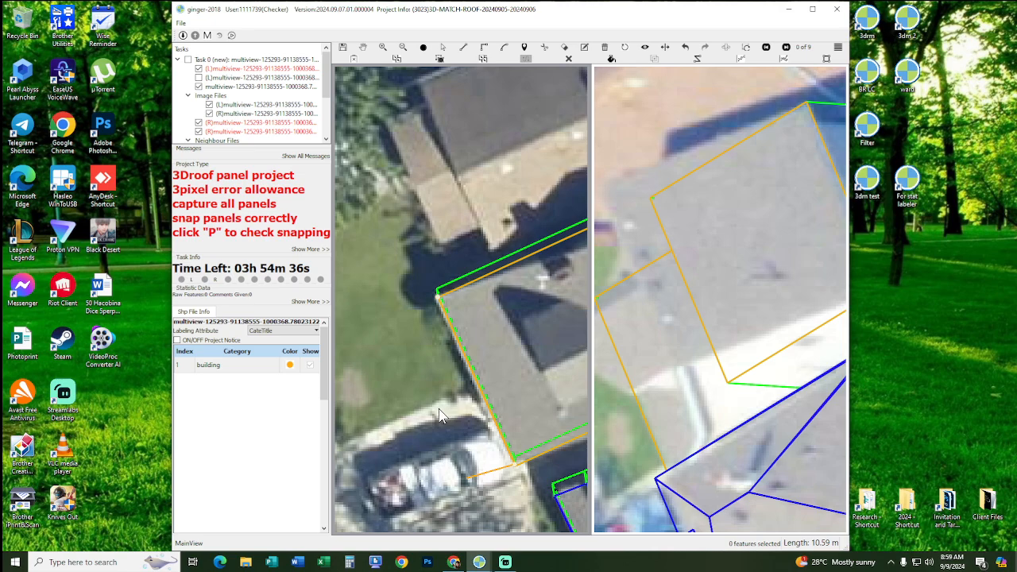
{"action": "key", "text": "Escape"}
- Try out a freehand outline on the lawn in front of the house, and delete the test shape
{"action": "left_click_drag", "start_coordinate": [410, 384], "coordinate": [470, 349]}
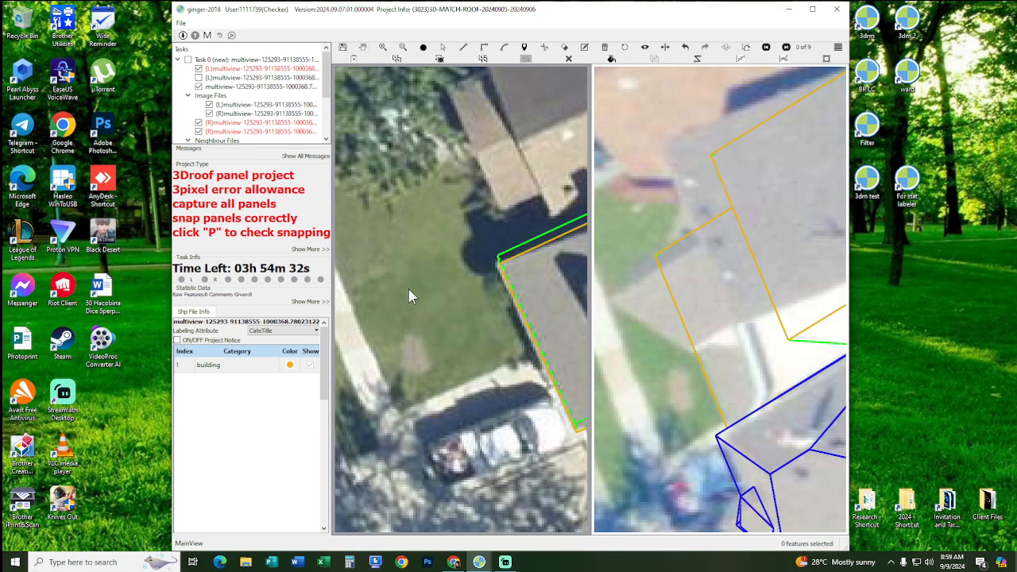
{"action": "left_click_drag", "start_coordinate": [418, 314], "coordinate": [431, 326]}
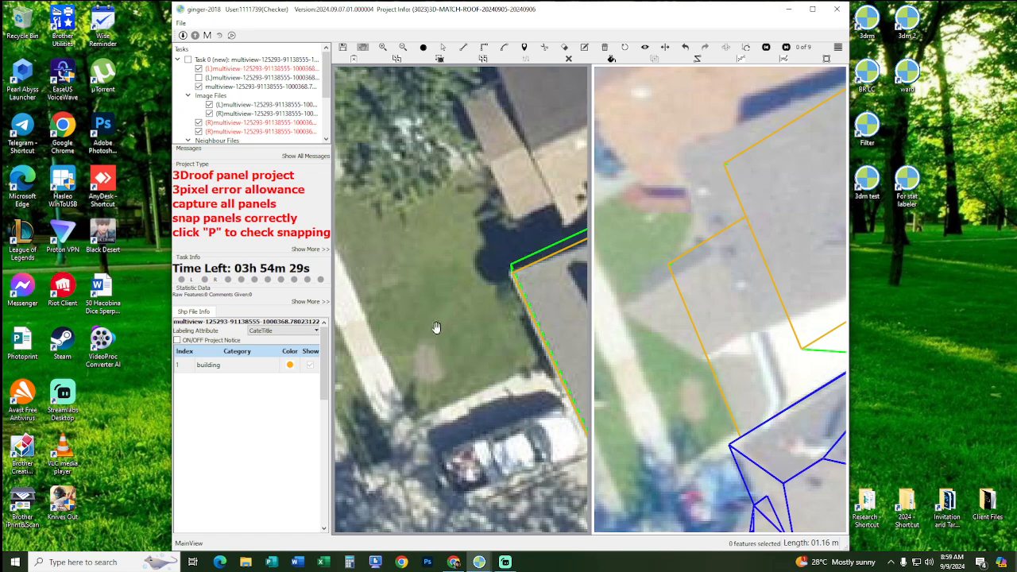
{"action": "left_click", "coordinate": [435, 243]}
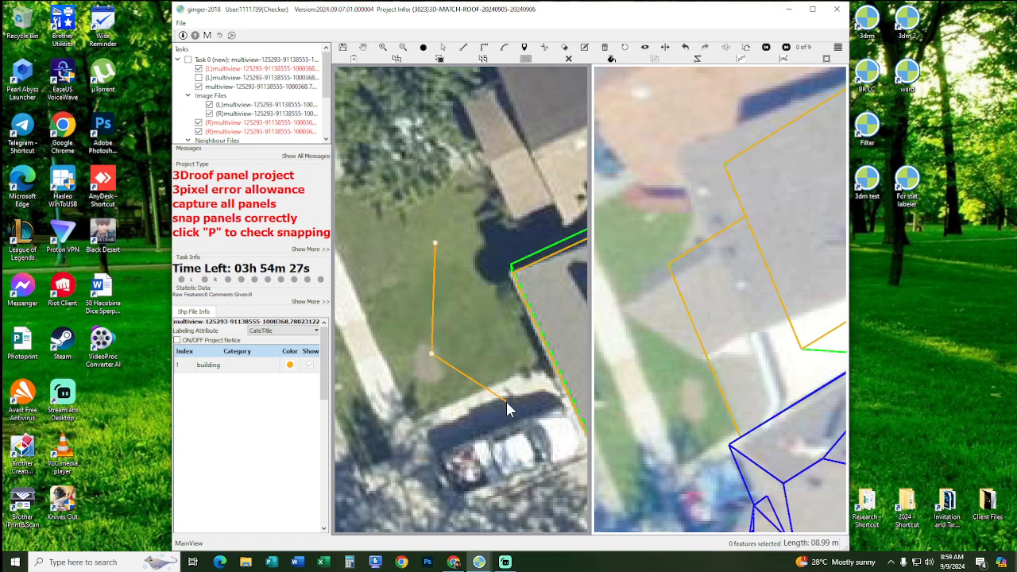
{"action": "key", "text": "Escape"}
{"action": "left_click_drag", "start_coordinate": [471, 334], "coordinate": [477, 334]}
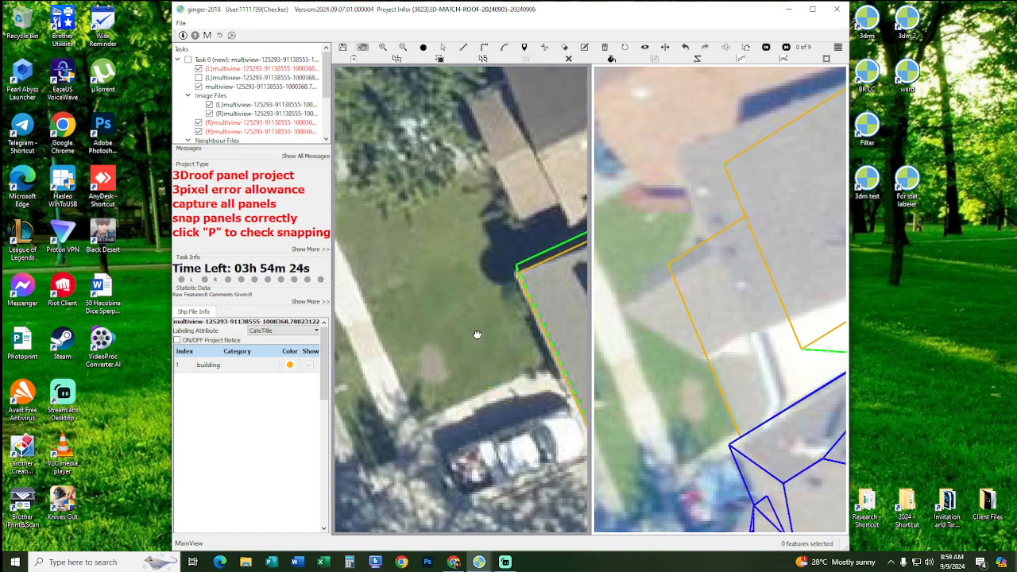
{"action": "left_click", "coordinate": [440, 246]}
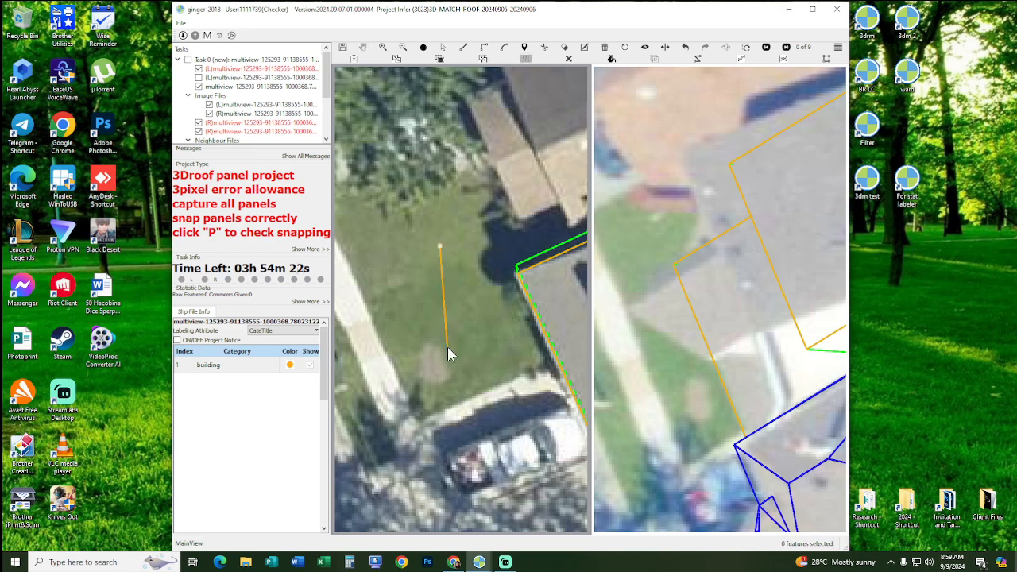
{"action": "left_click", "coordinate": [442, 347]}
{"action": "right_click", "coordinate": [505, 413]}
{"action": "key", "text": "s"}
{"action": "left_click", "coordinate": [442, 308]}
{"action": "key", "text": "Delete"}
{"action": "key", "text": "Escape"}
{"action": "left_click_drag", "start_coordinate": [547, 374], "coordinate": [429, 338]}
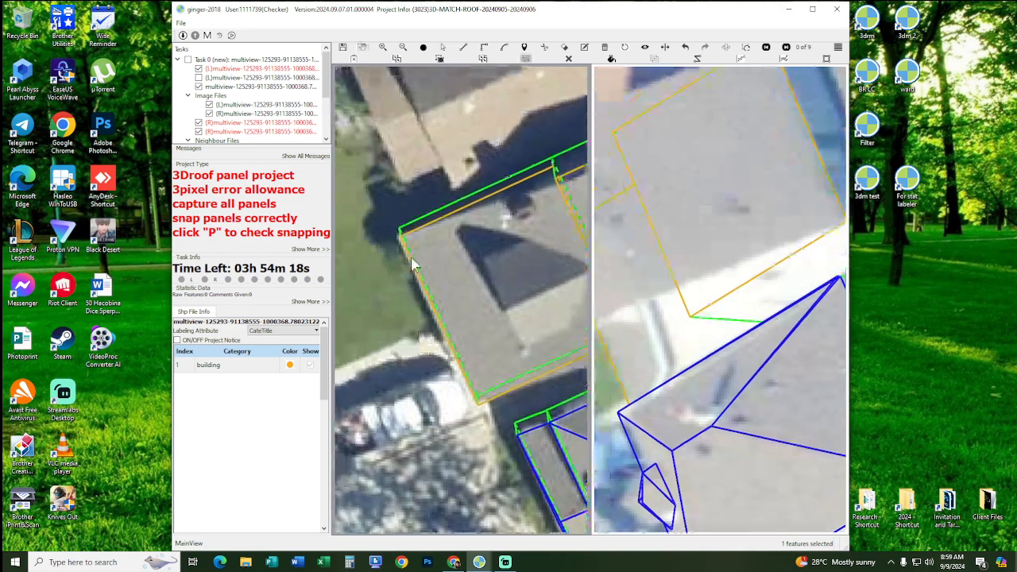
{"action": "key", "text": "d"}
{"action": "left_click", "coordinate": [401, 237]}
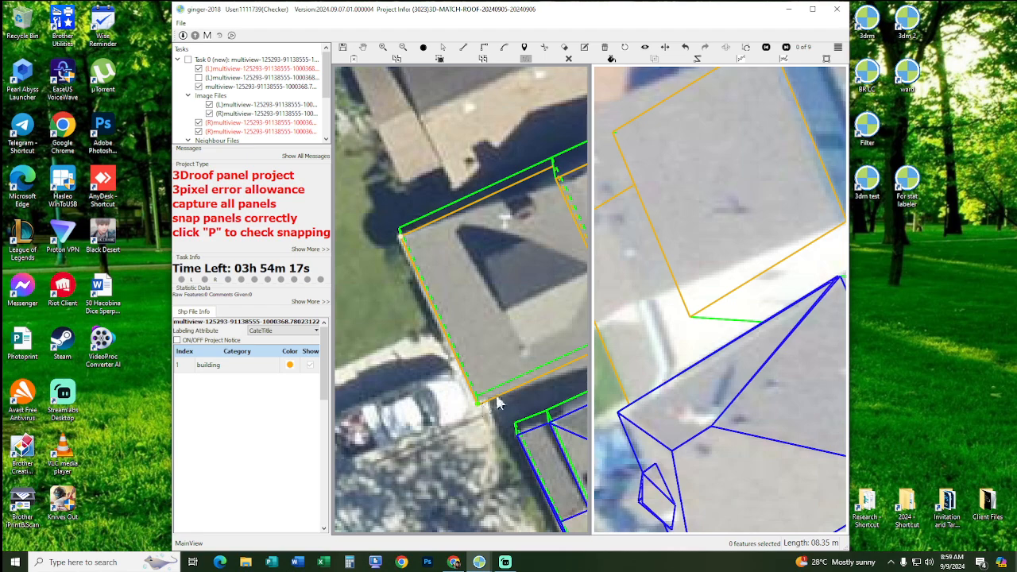
{"action": "key", "text": "Escape"}
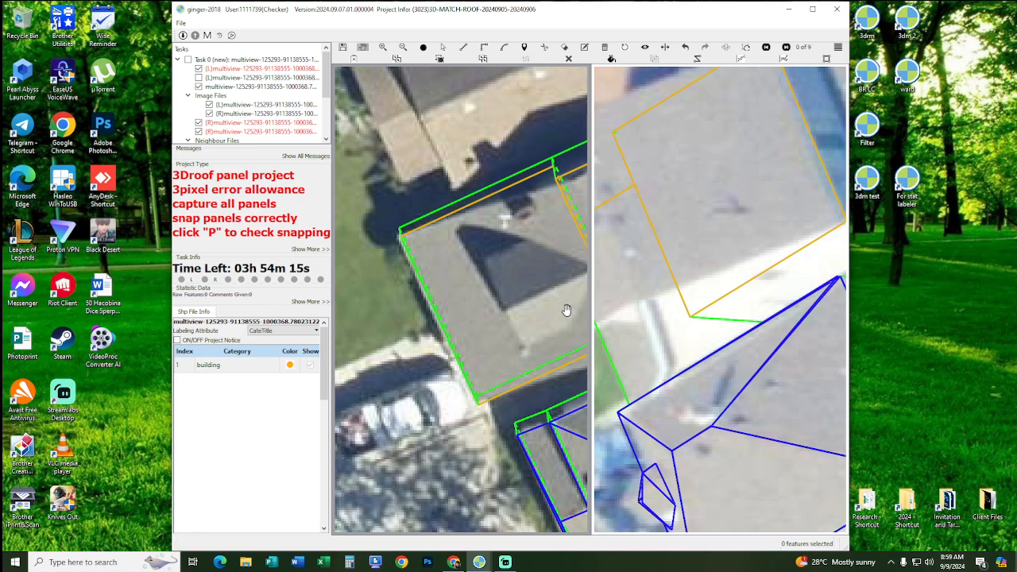
{"action": "left_click_drag", "start_coordinate": [508, 309], "coordinate": [444, 275]}
{"action": "key", "text": "s"}
{"action": "key", "text": "Escape"}
{"action": "key", "text": "s"}
{"action": "left_click_drag", "start_coordinate": [444, 274], "coordinate": [488, 289]}
{"action": "left_click_drag", "start_coordinate": [524, 359], "coordinate": [519, 352]}
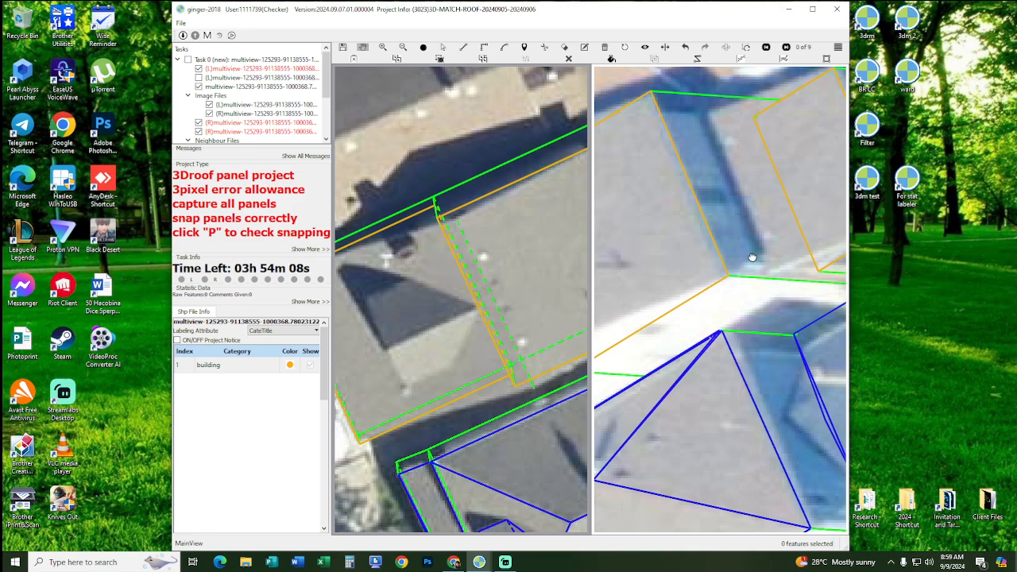
- Draw a four-cornered building panel over the front part of the gray roof, from its front edge to the joint with the main section
{"action": "left_click_drag", "start_coordinate": [753, 258], "coordinate": [772, 290]}
{"action": "scroll", "coordinate": [711, 283], "scroll_direction": "down", "scroll_amount": 2}
{"action": "scroll", "coordinate": [704, 308], "scroll_direction": "up", "scroll_amount": 2}
{"action": "key", "text": "s"}
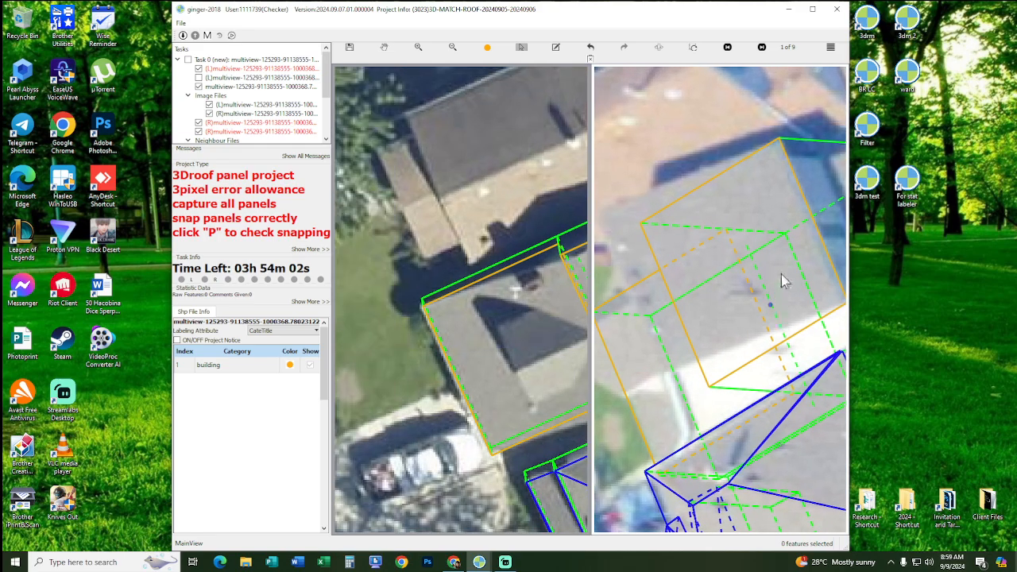
{"action": "left_click_drag", "start_coordinate": [765, 291], "coordinate": [614, 271]}
{"action": "scroll", "coordinate": [603, 287], "scroll_direction": "down", "scroll_amount": 2}
{"action": "left_click_drag", "start_coordinate": [510, 322], "coordinate": [550, 283]}
{"action": "scroll", "coordinate": [490, 280], "scroll_direction": "up", "scroll_amount": 2}
{"action": "key", "text": "l"}
{"action": "left_click", "coordinate": [504, 268]}
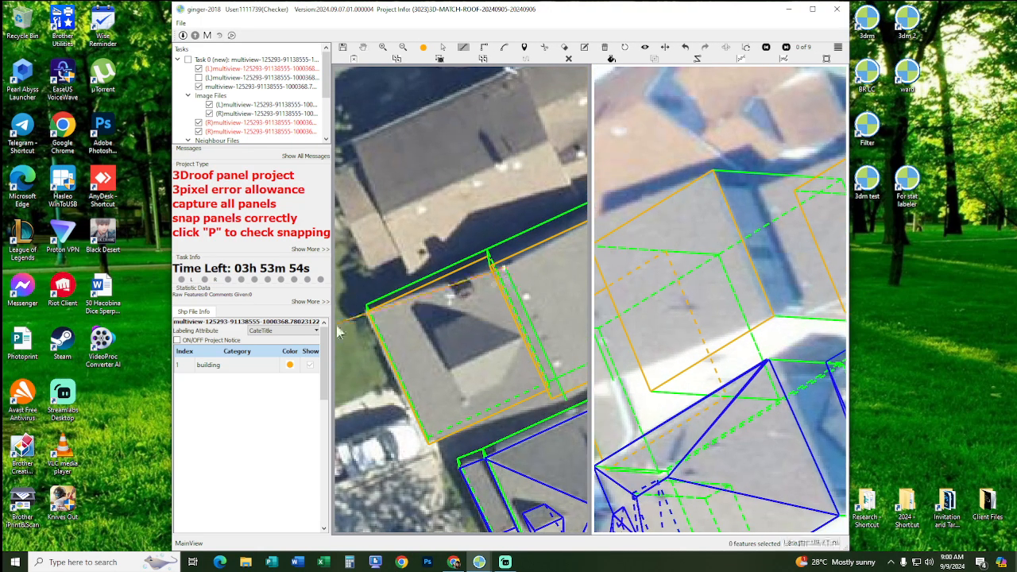
{"action": "left_click", "coordinate": [429, 443]}
{"action": "middle_click_drag", "start_coordinate": [439, 436], "coordinate": [390, 431]}
{"action": "scroll", "coordinate": [481, 398], "scroll_direction": "up", "scroll_amount": 2}
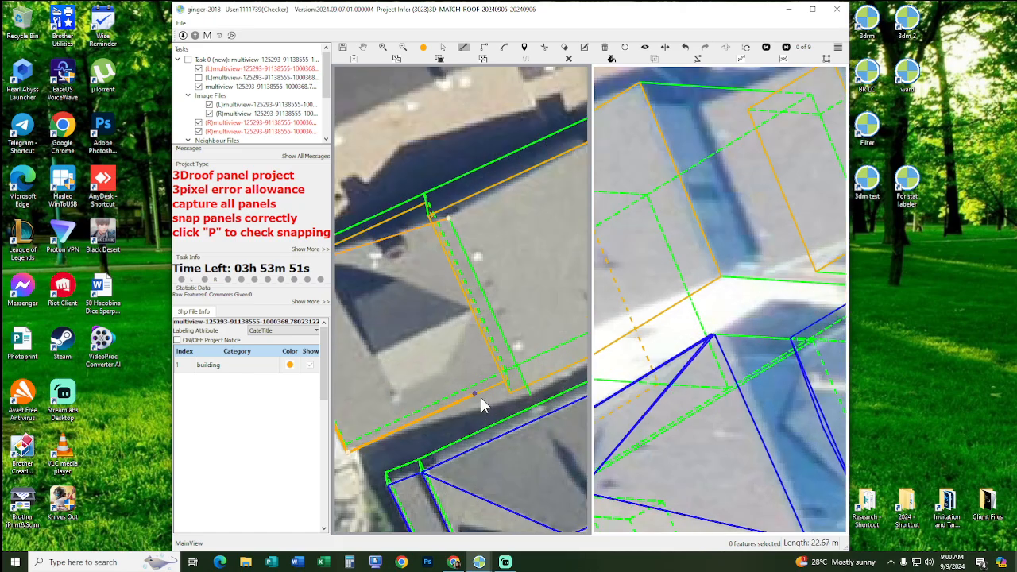
{"action": "right_click", "coordinate": [526, 382]}
- Draw a building panel over the main roof section, from the new front panel's joint edge to the rear section's edge
{"action": "middle_click_drag", "start_coordinate": [503, 292], "coordinate": [434, 302]}
{"action": "scroll", "coordinate": [472, 299], "scroll_direction": "down", "scroll_amount": 2}
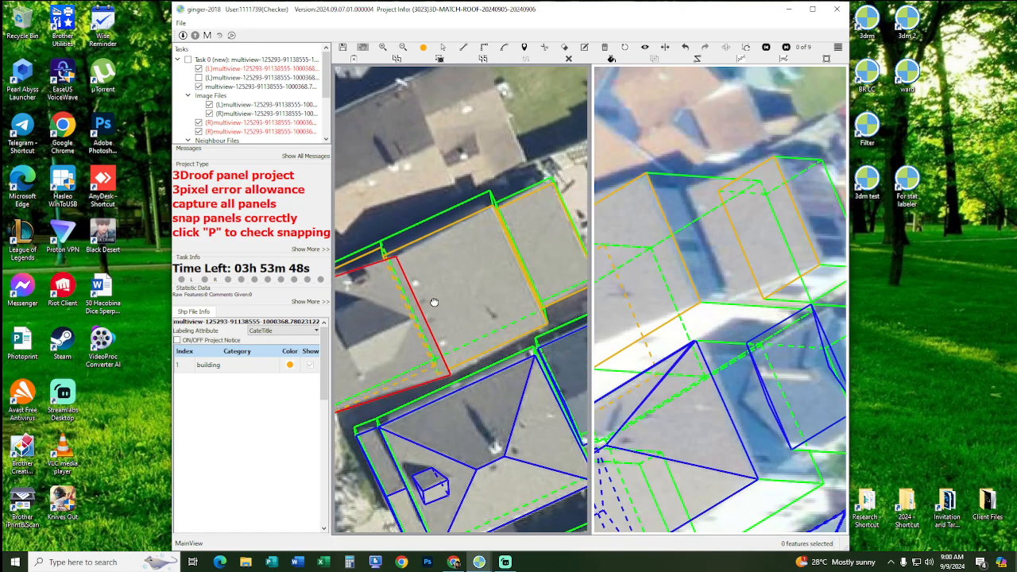
{"action": "key", "text": "l"}
{"action": "scroll", "coordinate": [493, 219], "scroll_direction": "up", "scroll_amount": 2}
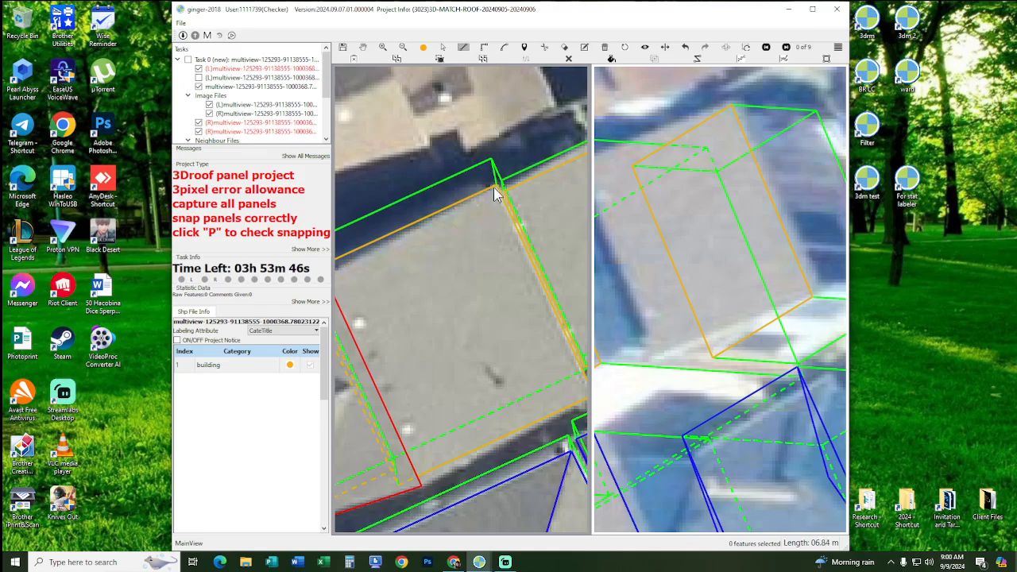
{"action": "left_click", "coordinate": [494, 188]}
{"action": "middle_click_drag", "start_coordinate": [499, 334], "coordinate": [404, 254]}
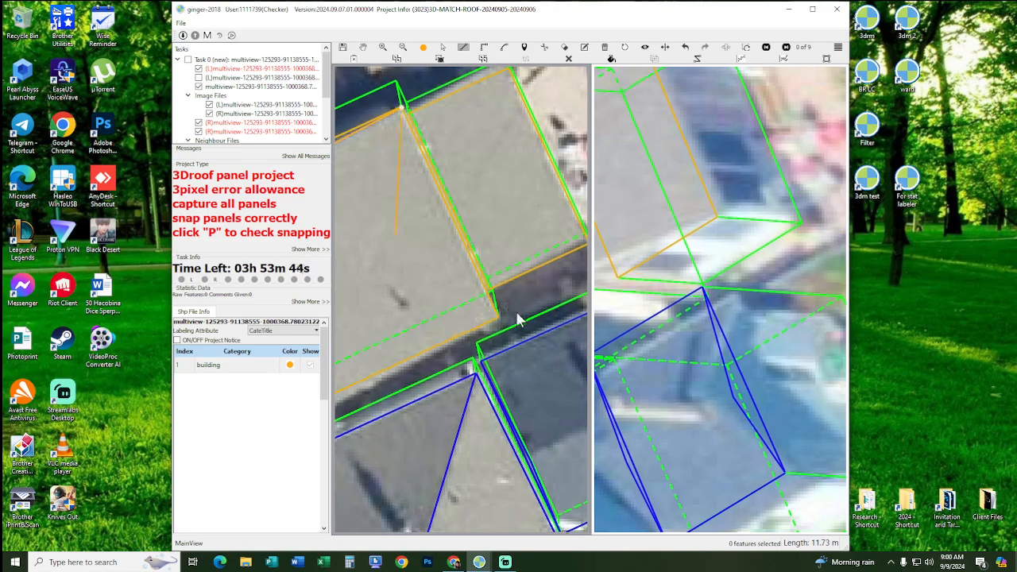
{"action": "middle_click_drag", "start_coordinate": [417, 325], "coordinate": [530, 279]}
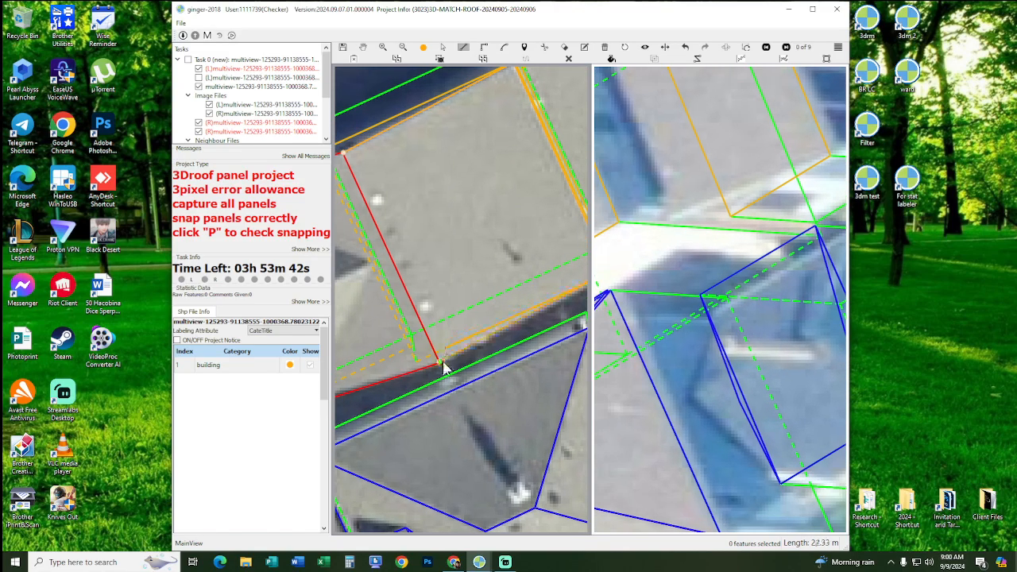
{"action": "scroll", "coordinate": [443, 364], "scroll_direction": "down", "scroll_amount": 2}
{"action": "double_click", "coordinate": [443, 364]}
- Turn on the snapping check and examine the upper joint between the two newly drawn panels
{"action": "middle_click_drag", "start_coordinate": [458, 293], "coordinate": [539, 294]}
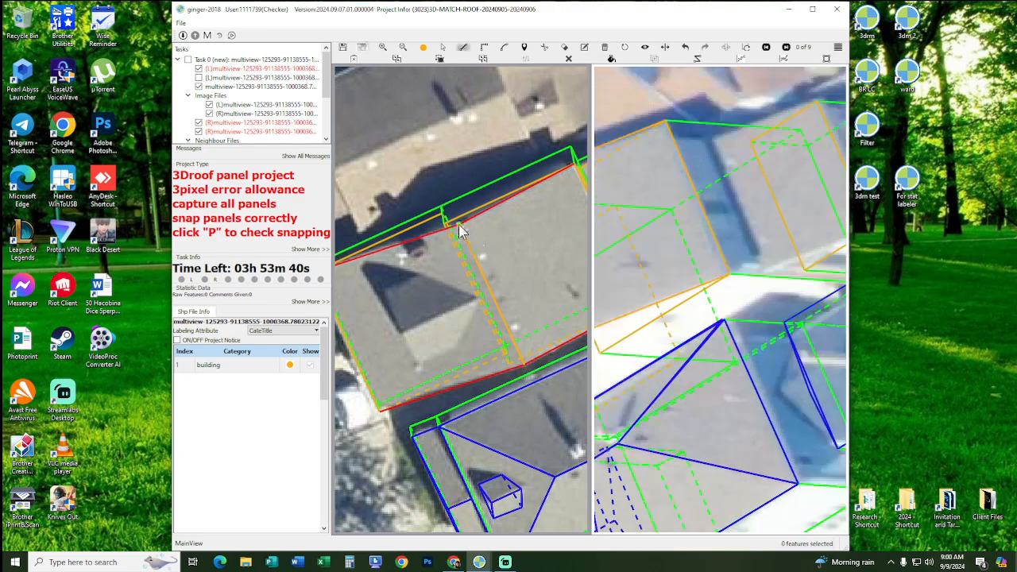
{"action": "left_click", "coordinate": [459, 225]}
{"action": "scroll", "coordinate": [465, 307], "scroll_direction": "up", "scroll_amount": 2}
{"action": "middle_click_drag", "start_coordinate": [465, 201], "coordinate": [469, 330]}
{"action": "key", "text": "p"}
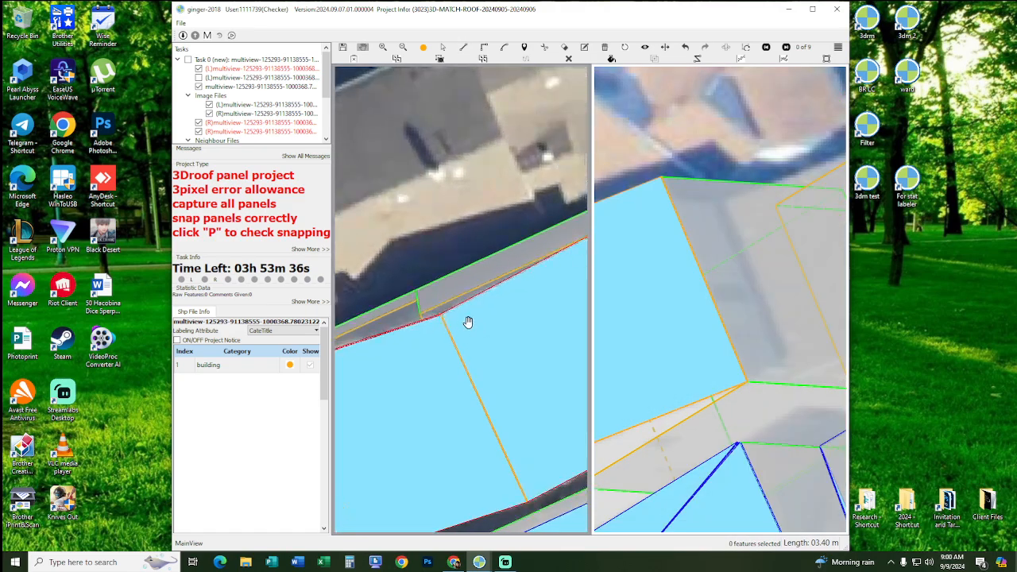
{"action": "left_click", "coordinate": [439, 317]}
{"action": "middle_click_drag", "start_coordinate": [493, 295], "coordinate": [450, 319]}
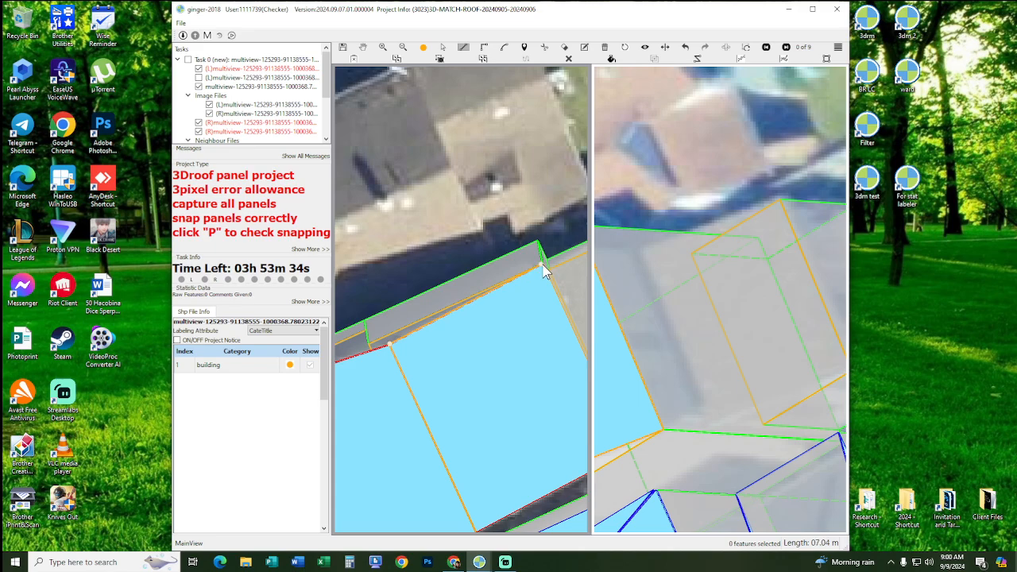
{"action": "double_click", "coordinate": [542, 265]}
{"action": "left_click", "coordinate": [543, 268]}
{"action": "key", "text": "Escape"}
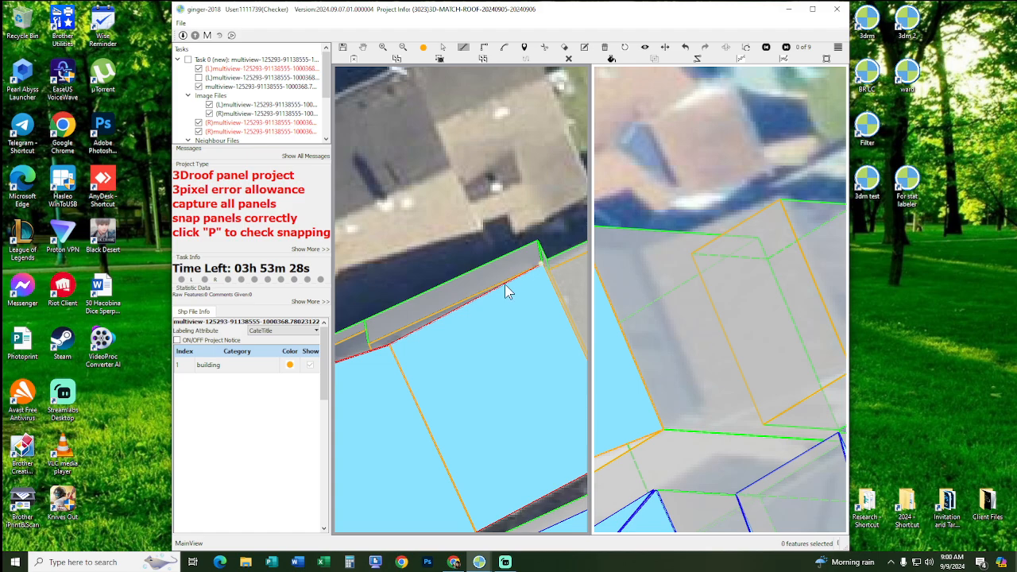
- Draw a thin building panel filling the gap between the two new panels' upper edges and the original panels' upper outline, snapping to their corners
{"action": "left_click", "coordinate": [542, 264]}
{"action": "middle_click_drag", "start_coordinate": [444, 276], "coordinate": [540, 242]}
{"action": "left_click", "coordinate": [484, 311]}
{"action": "middle_click_drag", "start_coordinate": [489, 342], "coordinate": [607, 297]}
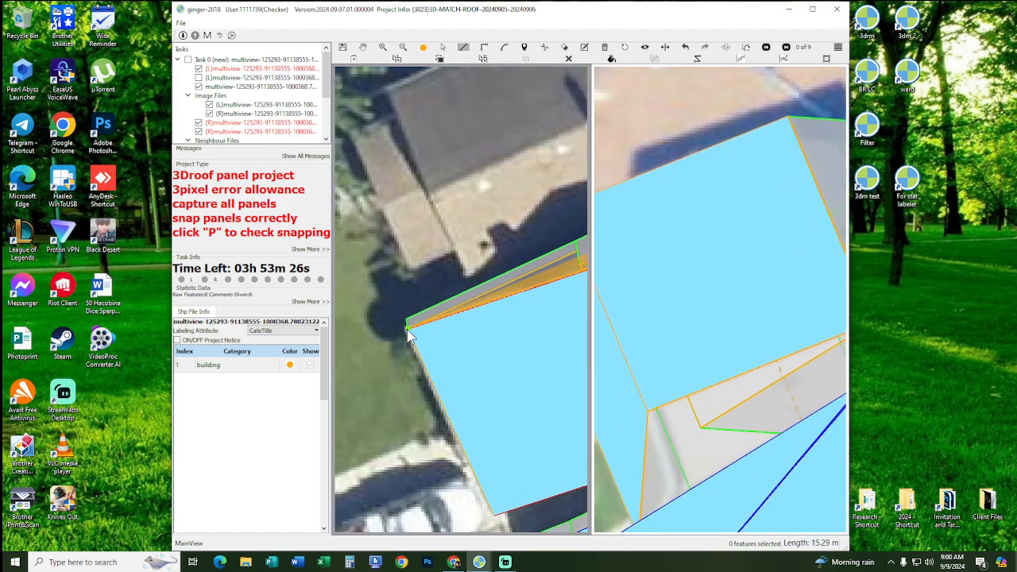
{"action": "scroll", "coordinate": [415, 345], "scroll_direction": "up", "scroll_amount": 3}
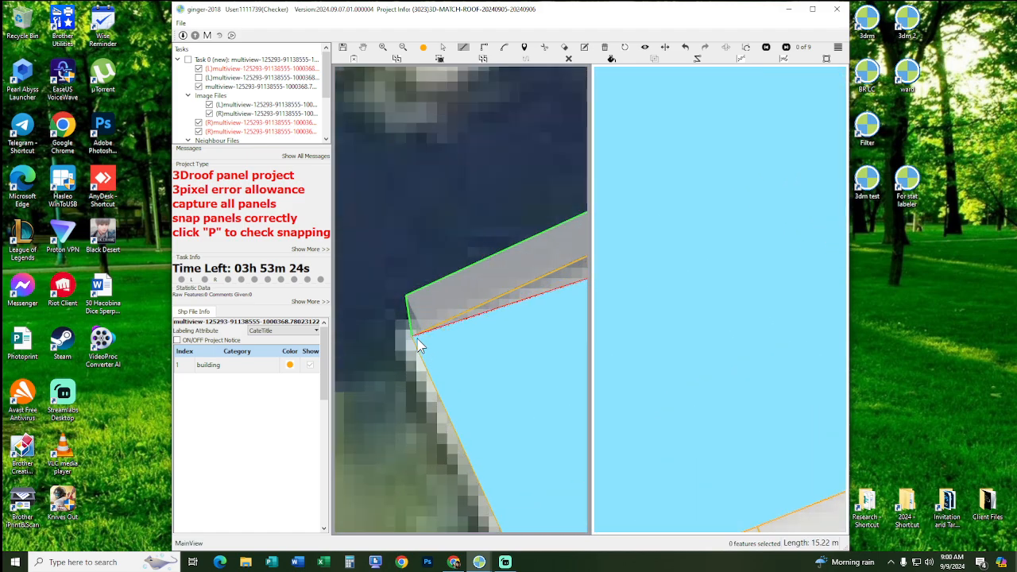
{"action": "left_click", "coordinate": [414, 338]}
{"action": "scroll", "coordinate": [415, 340], "scroll_direction": "down", "scroll_amount": 3}
{"action": "middle_click_drag", "start_coordinate": [445, 403], "coordinate": [311, 449]}
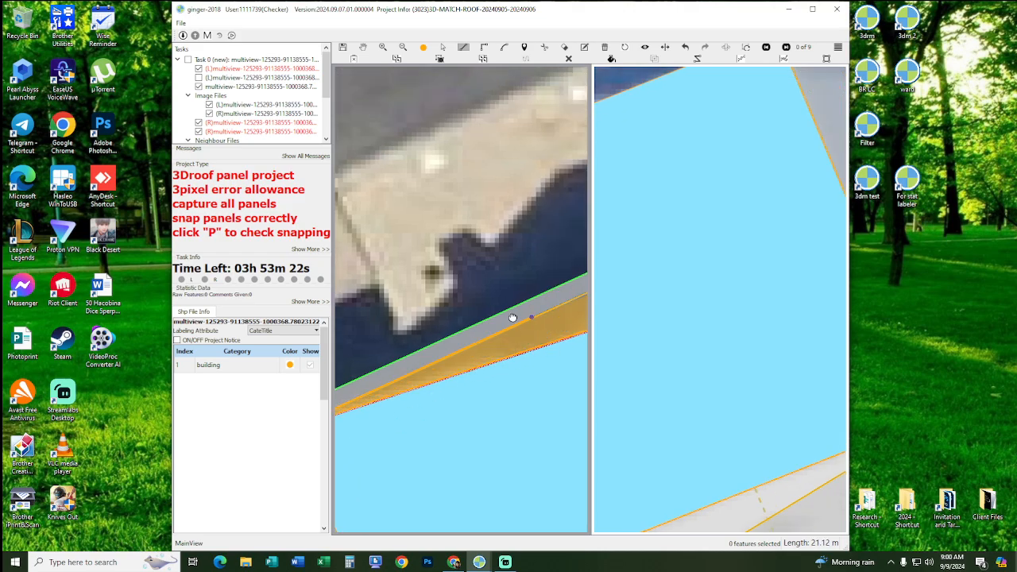
{"action": "scroll", "coordinate": [513, 319], "scroll_direction": "up", "scroll_amount": 2}
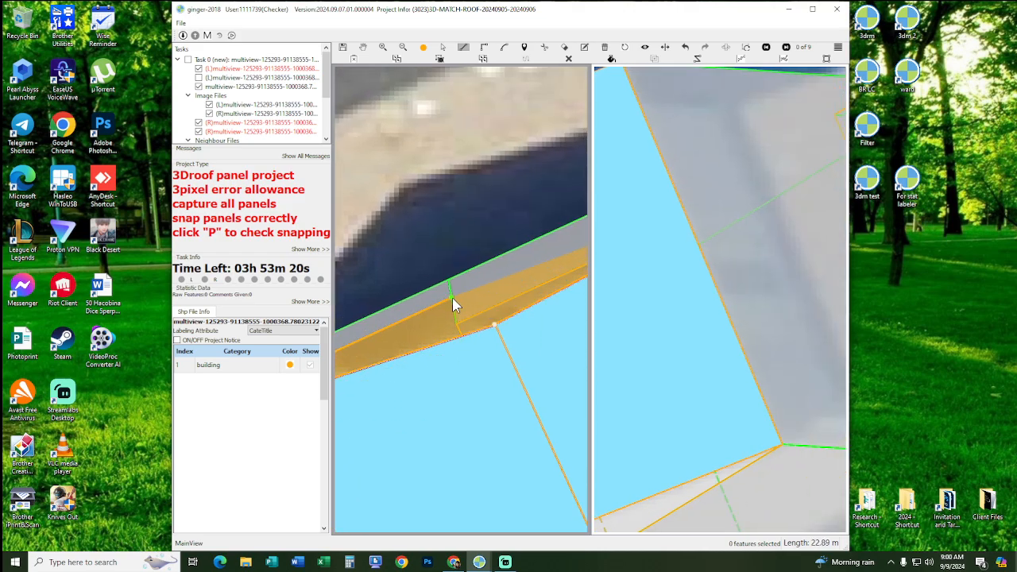
{"action": "left_click", "coordinate": [451, 299]}
{"action": "left_click", "coordinate": [455, 323]}
{"action": "middle_click_drag", "start_coordinate": [563, 279], "coordinate": [403, 391]}
{"action": "scroll", "coordinate": [463, 311], "scroll_direction": "down", "scroll_amount": 1}
{"action": "left_click", "coordinate": [499, 314]}
{"action": "key", "text": "Return"}
- Inspect the connected panels from a rotated 3D angle, turn off the snapping check, and restore the aerial view
{"action": "middle_click_drag", "start_coordinate": [343, 382], "coordinate": [508, 321]}
{"action": "middle_click_drag", "start_coordinate": [449, 375], "coordinate": [572, 322]}
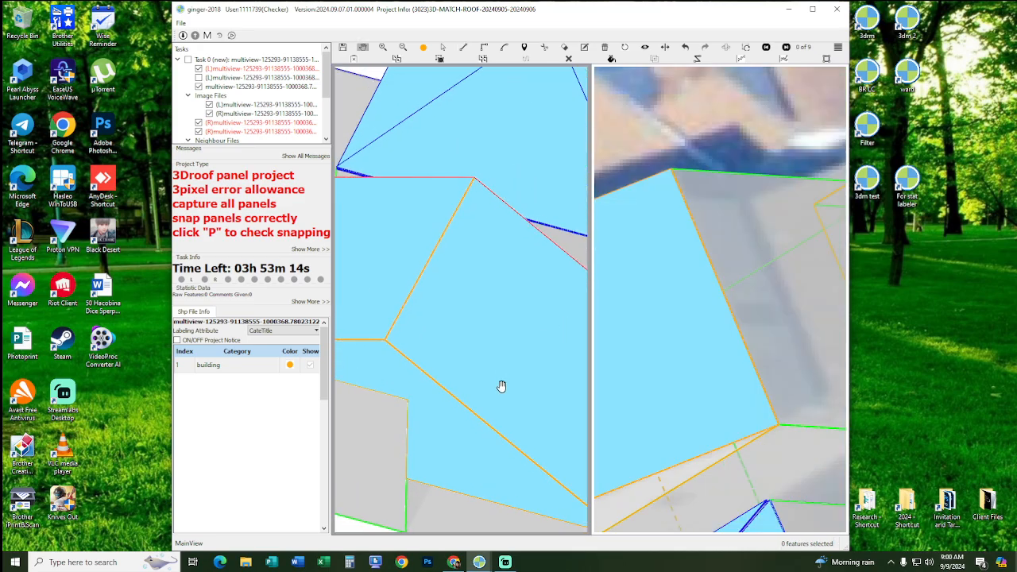
{"action": "scroll", "coordinate": [502, 389], "scroll_direction": "down", "scroll_amount": 5}
{"action": "key", "text": "p"}
{"action": "scroll", "coordinate": [501, 392], "scroll_direction": "up", "scroll_amount": 1}
{"action": "middle_click_drag", "start_coordinate": [502, 392], "coordinate": [457, 430]}
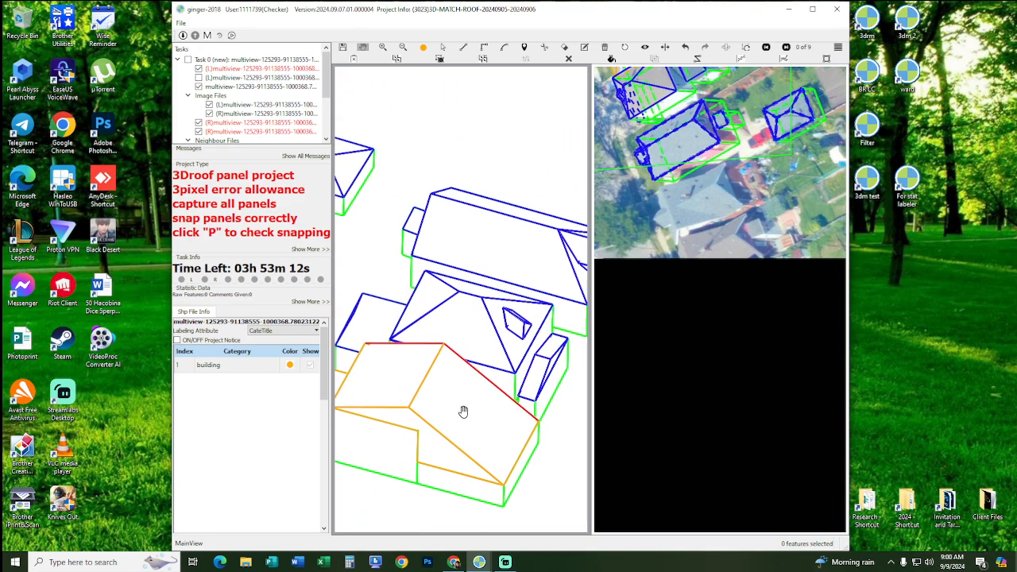
{"action": "key", "text": "f"}
{"action": "scroll", "coordinate": [460, 264], "scroll_direction": "up", "scroll_amount": 6}
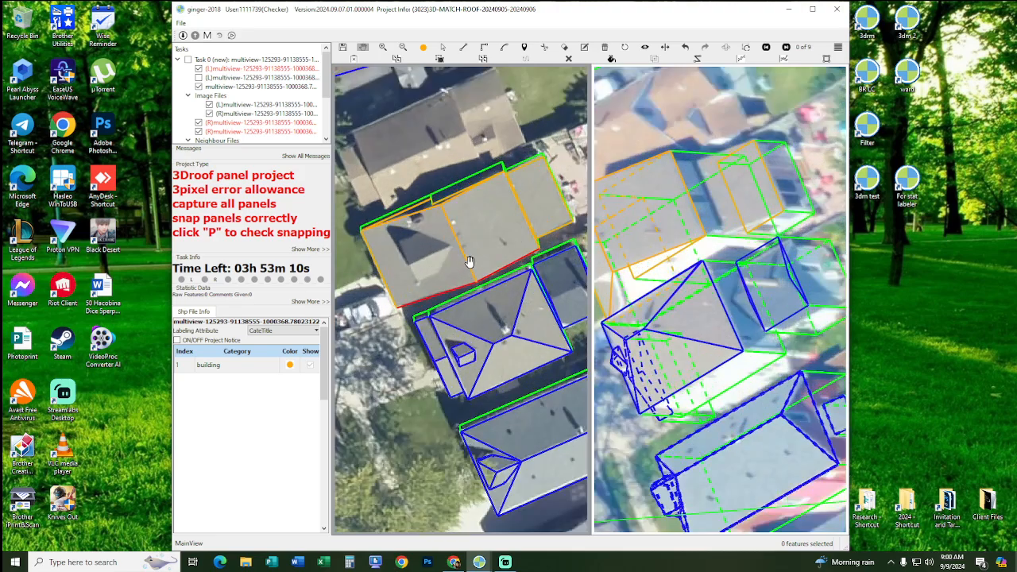
- Draw a thin building panel filling the gap between the two new panels' lower edges and the original panels' lower outline, snapping to their corners
{"action": "scroll", "coordinate": [463, 268], "scroll_direction": "up", "scroll_amount": 3}
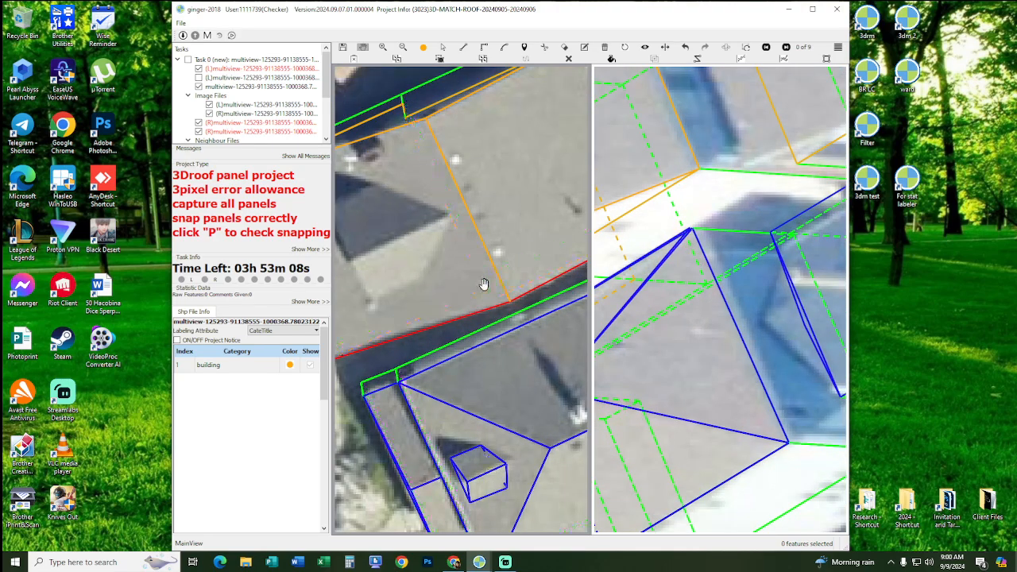
{"action": "scroll", "coordinate": [487, 293], "scroll_direction": "down", "scroll_amount": 1}
{"action": "scroll", "coordinate": [486, 297], "scroll_direction": "up", "scroll_amount": 1}
{"action": "key", "text": "l"}
{"action": "left_click", "coordinate": [459, 324]}
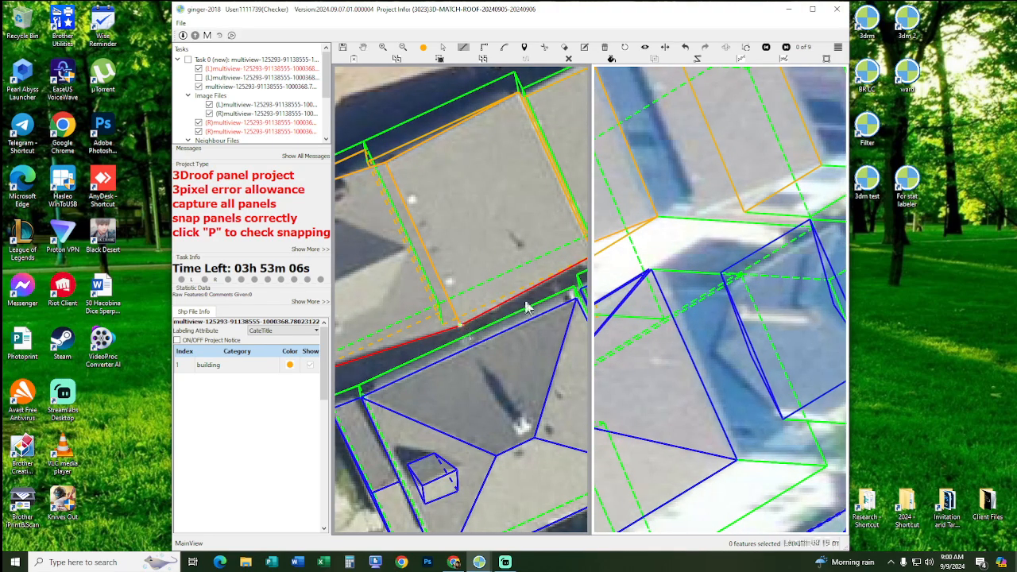
{"action": "middle_click_drag", "start_coordinate": [501, 276], "coordinate": [455, 290]}
{"action": "scroll", "coordinate": [481, 305], "scroll_direction": "up", "scroll_amount": 3}
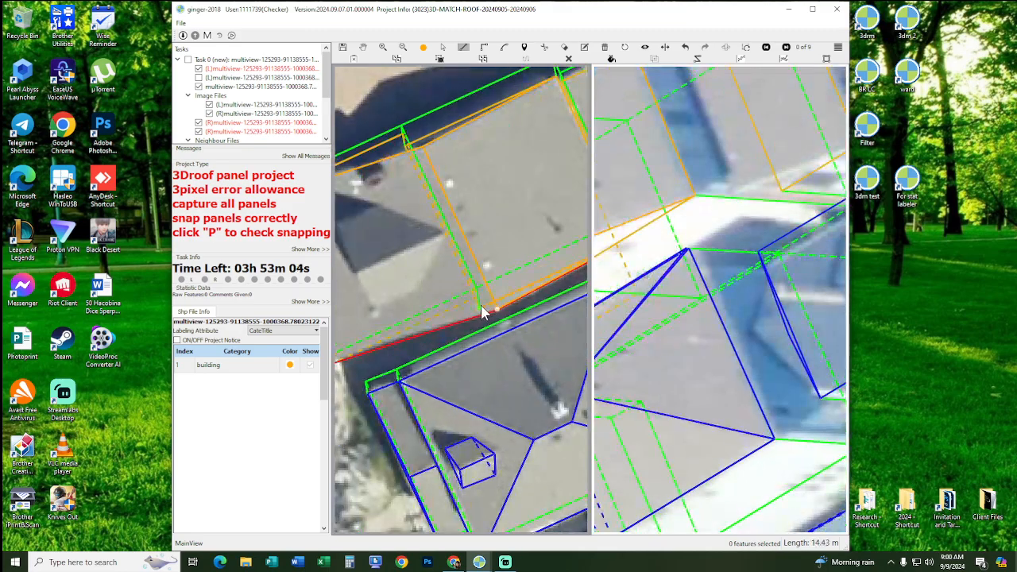
{"action": "left_click", "coordinate": [481, 311]}
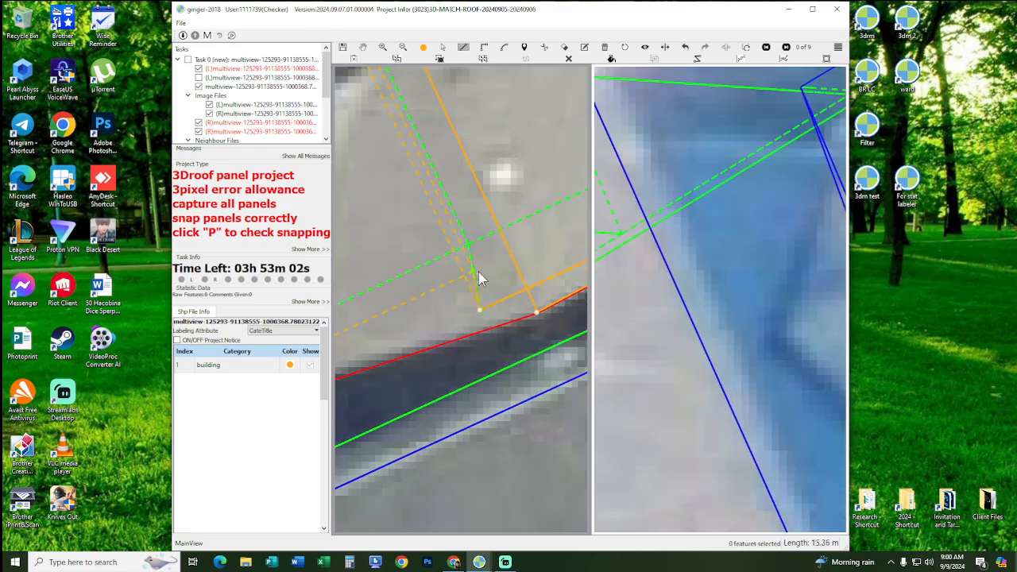
{"action": "middle_click_drag", "start_coordinate": [473, 271], "coordinate": [664, 199]}
{"action": "middle_click_drag", "start_coordinate": [357, 309], "coordinate": [486, 292]}
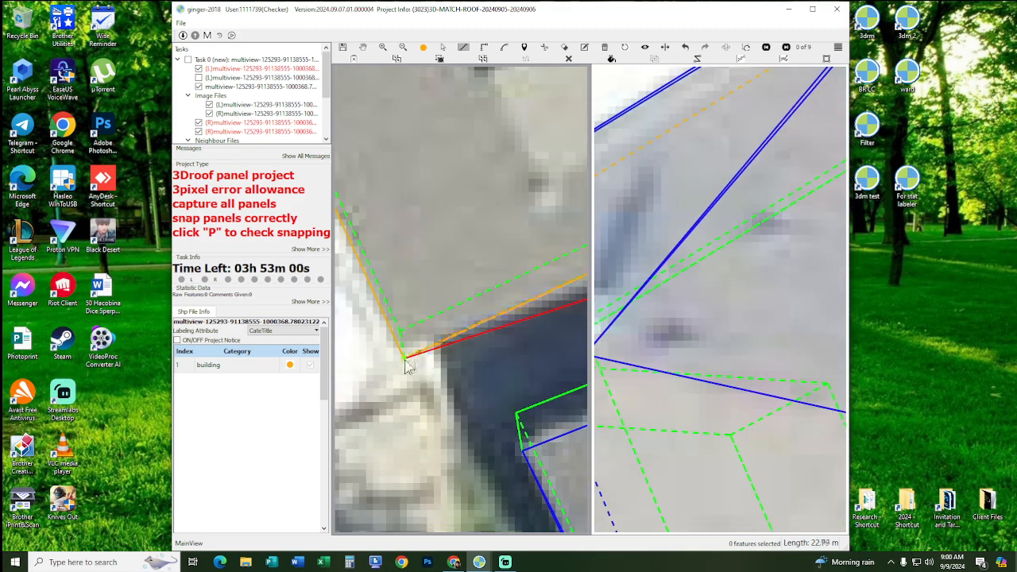
{"action": "left_click", "coordinate": [404, 358]}
{"action": "middle_click_drag", "start_coordinate": [395, 288], "coordinate": [264, 344]}
{"action": "scroll", "coordinate": [460, 340], "scroll_direction": "down", "scroll_amount": 2}
{"action": "middle_click_drag", "start_coordinate": [453, 284], "coordinate": [334, 337]}
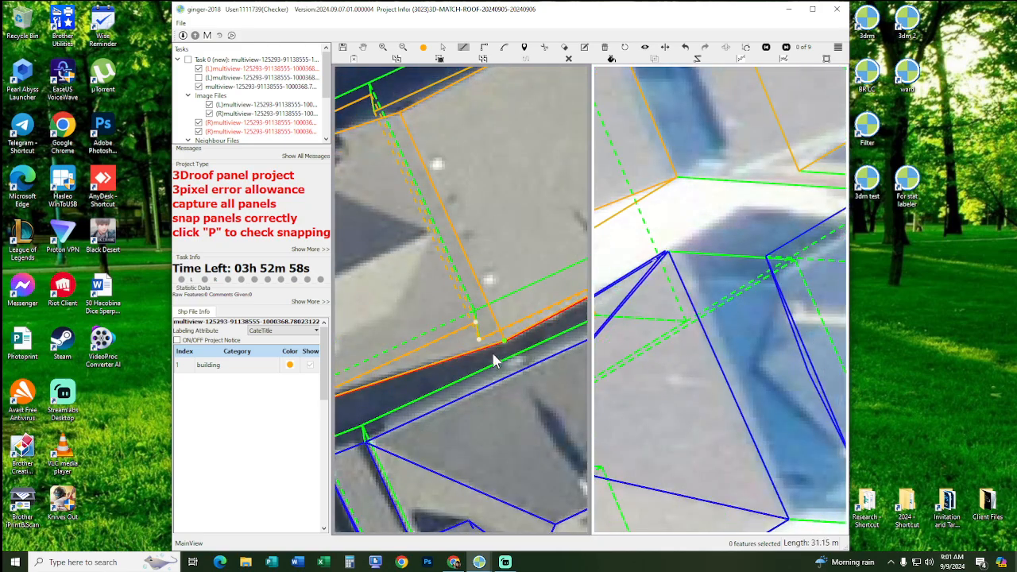
- Turn on the snapping check, examine the lower joint and the whole gray house, and turn the check off
{"action": "key", "text": "p"}
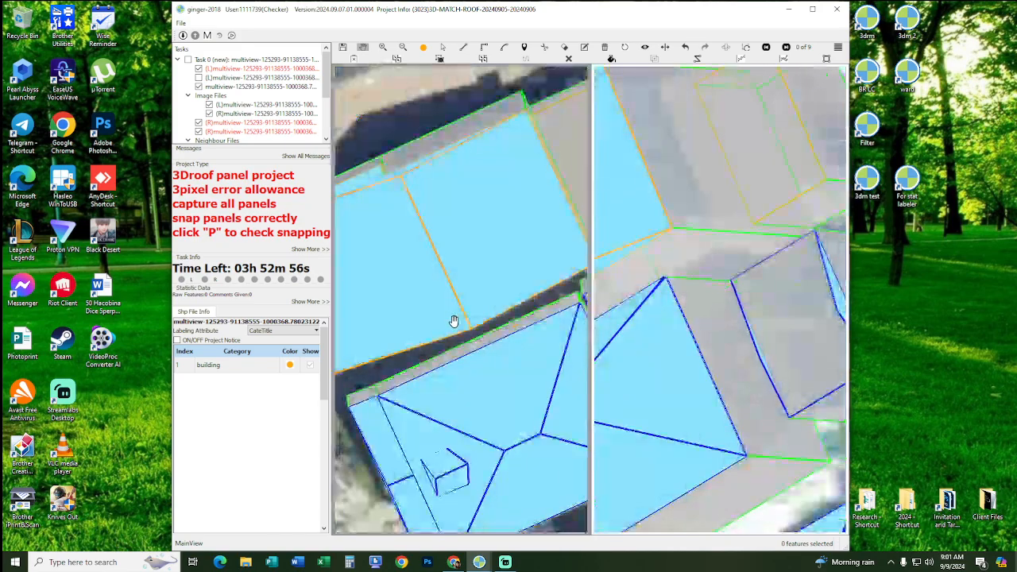
{"action": "middle_click_drag", "start_coordinate": [454, 321], "coordinate": [474, 249]}
{"action": "key", "text": "r"}
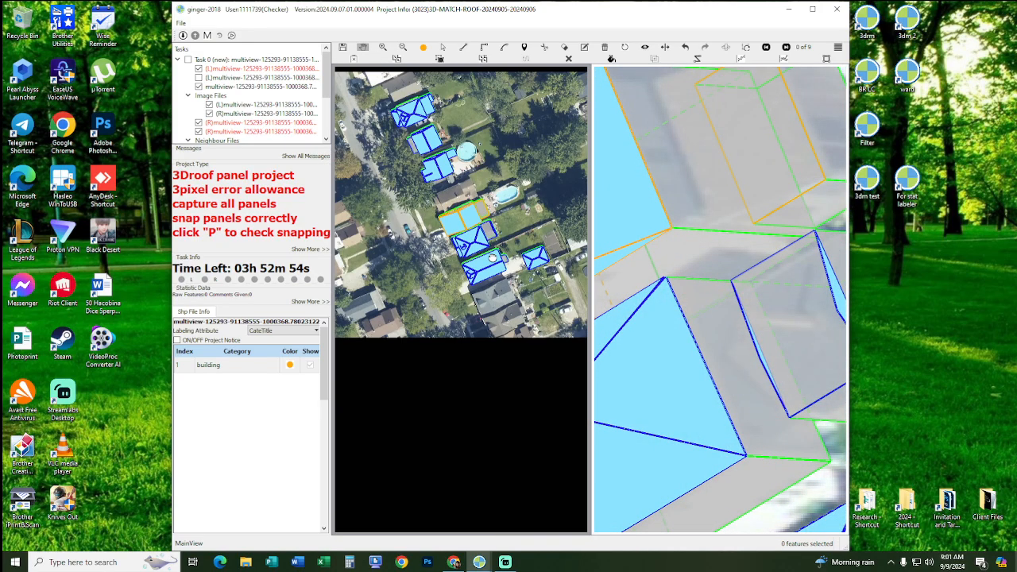
{"action": "scroll", "coordinate": [706, 347], "scroll_direction": "up", "scroll_amount": 4}
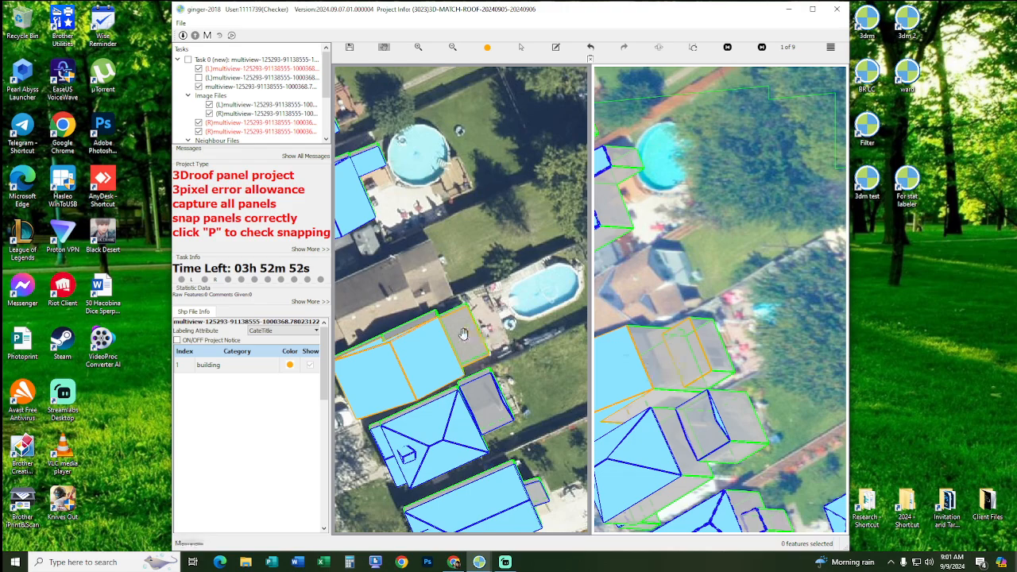
{"action": "scroll", "coordinate": [454, 336], "scroll_direction": "up", "scroll_amount": 3}
{"action": "key", "text": "p"}
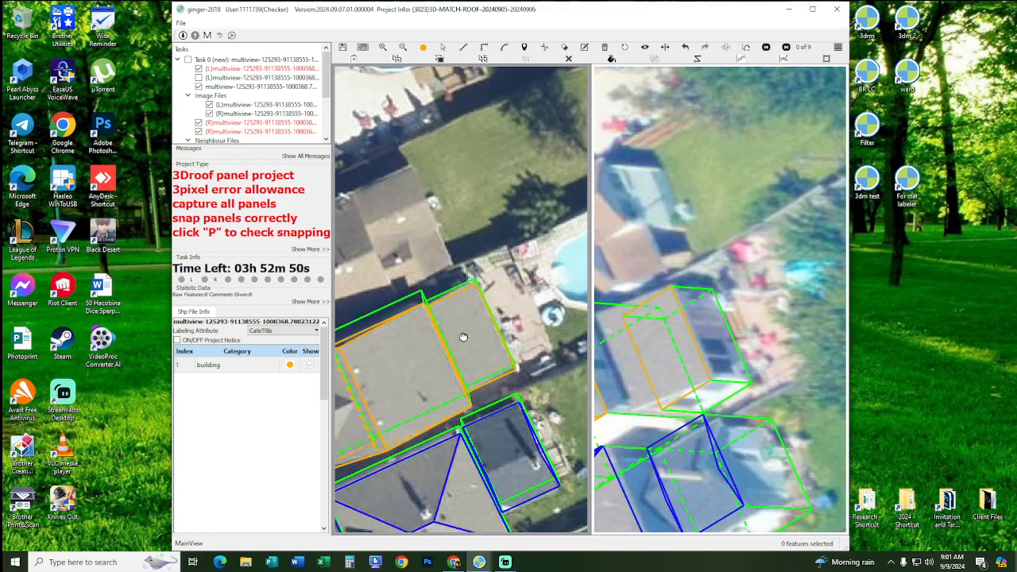
- Draw a triangular building panel on the rear section's side, standing on its inner corner and sloping down to its outer corner
{"action": "middle_click_drag", "start_coordinate": [464, 337], "coordinate": [414, 308]}
{"action": "left_click_drag", "start_coordinate": [661, 345], "coordinate": [692, 342]}
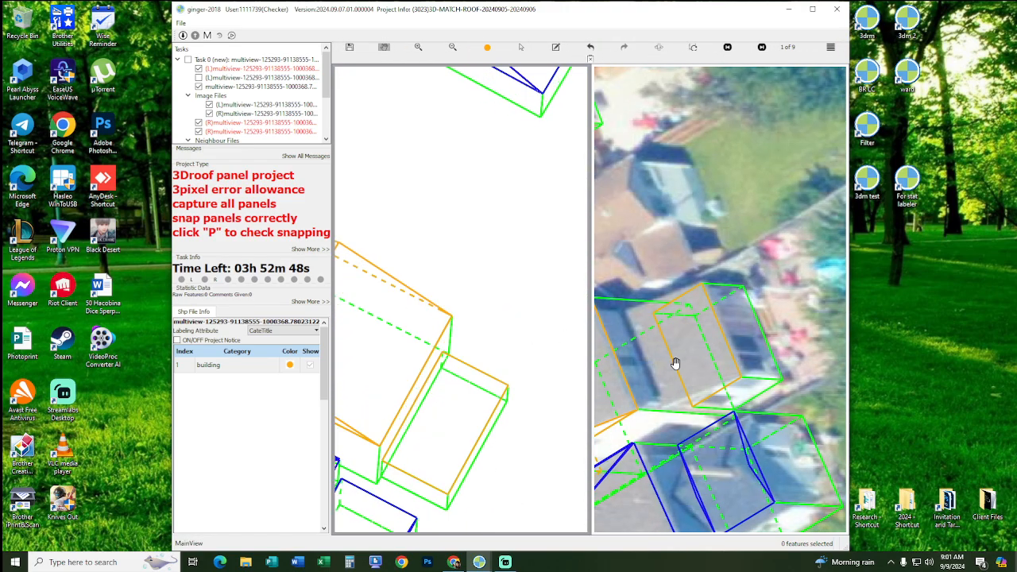
{"action": "middle_click_drag", "start_coordinate": [441, 412], "coordinate": [411, 401]}
{"action": "left_click", "coordinate": [408, 393]}
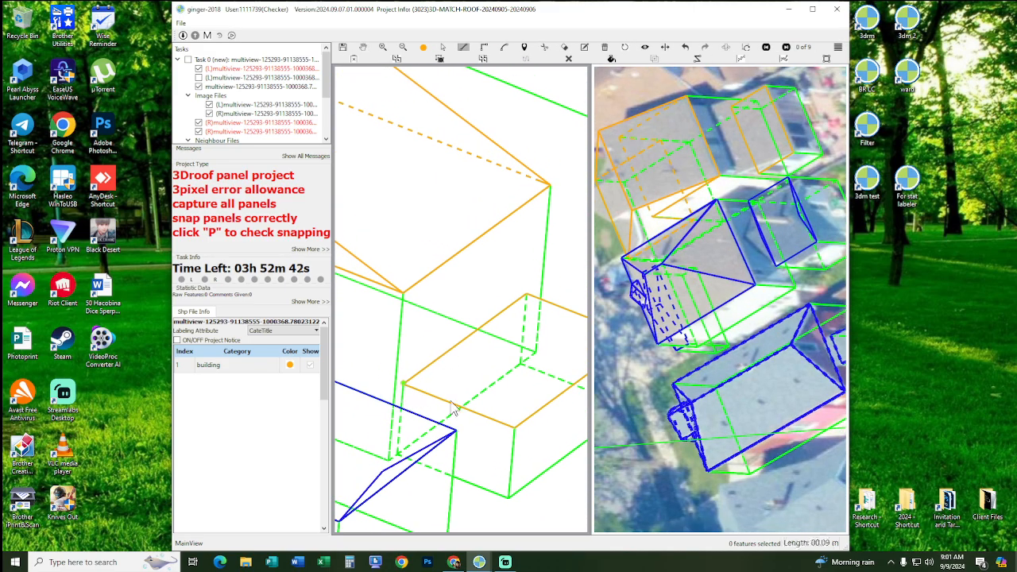
{"action": "left_click", "coordinate": [520, 469]}
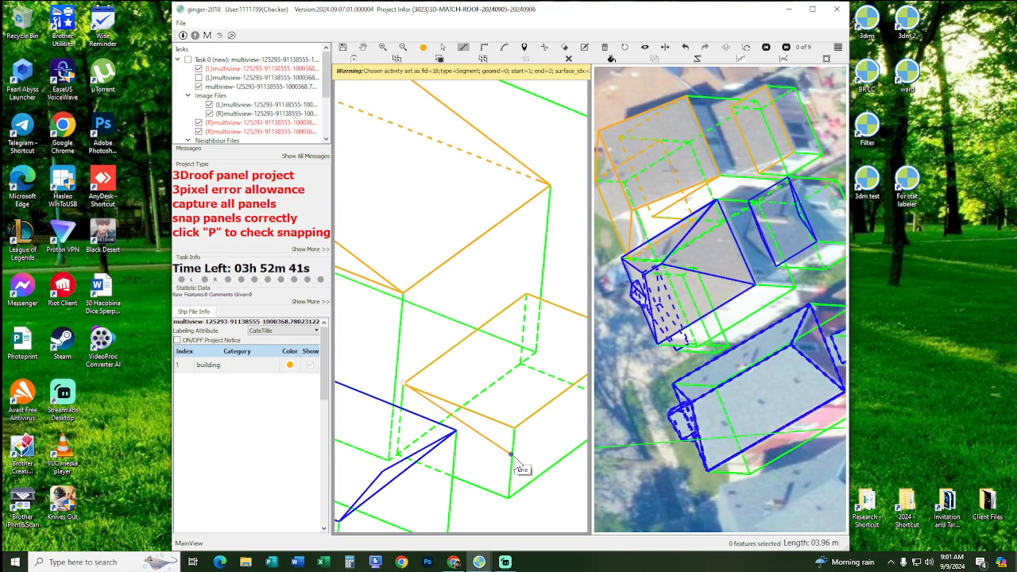
{"action": "left_click", "coordinate": [409, 339]}
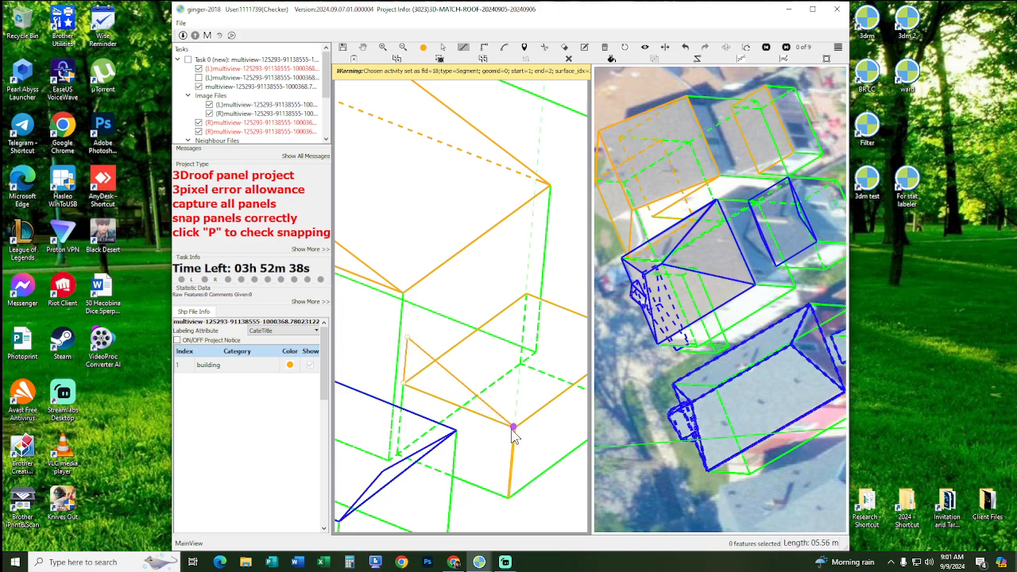
{"action": "left_click", "coordinate": [514, 430]}
{"action": "scroll", "coordinate": [514, 427], "scroll_direction": "down", "scroll_amount": 2}
{"action": "left_click_drag", "start_coordinate": [729, 263], "coordinate": [736, 353]}
{"action": "scroll", "coordinate": [737, 353], "scroll_direction": "down", "scroll_amount": 2}
{"action": "scroll", "coordinate": [739, 276], "scroll_direction": "up", "scroll_amount": 5}
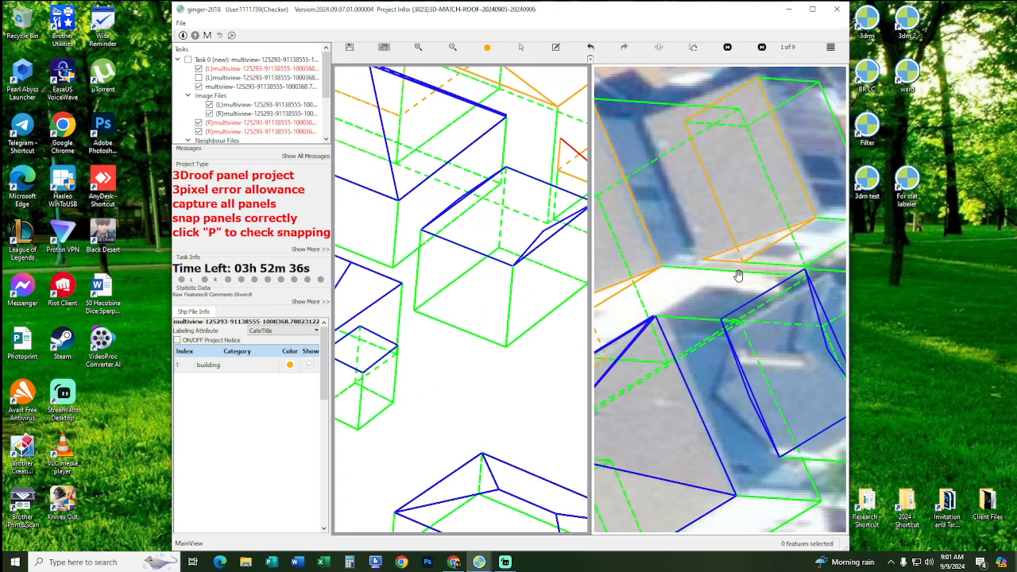
- Draw a sloping building panel over the rear section, from the side triangle's sloped edge to the opposite side, parallel to that edge
{"action": "scroll", "coordinate": [736, 273], "scroll_direction": "down", "scroll_amount": 3}
{"action": "left_click_drag", "start_coordinate": [477, 357], "coordinate": [382, 513]}
{"action": "scroll", "coordinate": [436, 370], "scroll_direction": "up", "scroll_amount": 4}
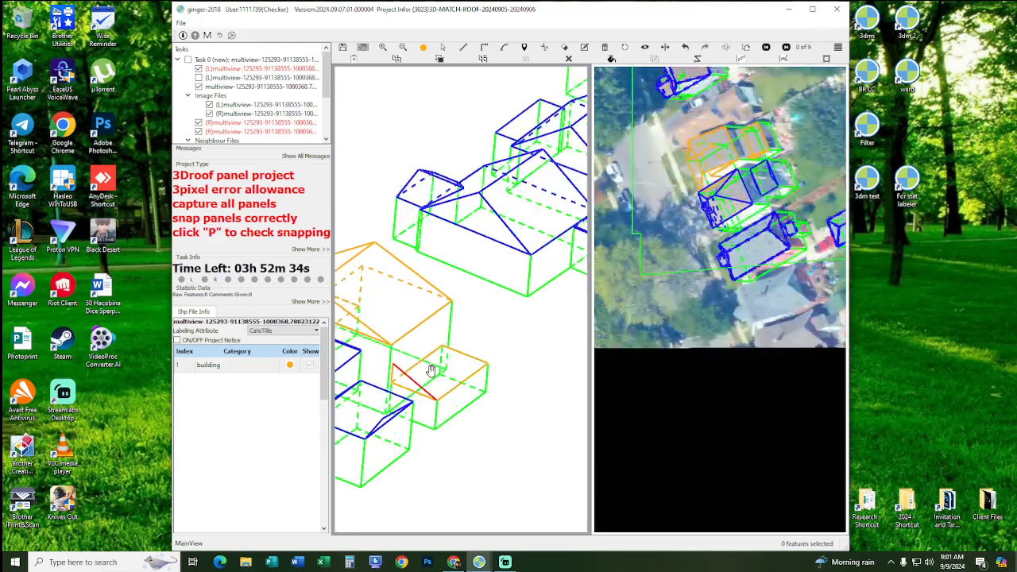
{"action": "left_click_drag", "start_coordinate": [417, 376], "coordinate": [451, 352]}
{"action": "scroll", "coordinate": [438, 375], "scroll_direction": "up", "scroll_amount": 3}
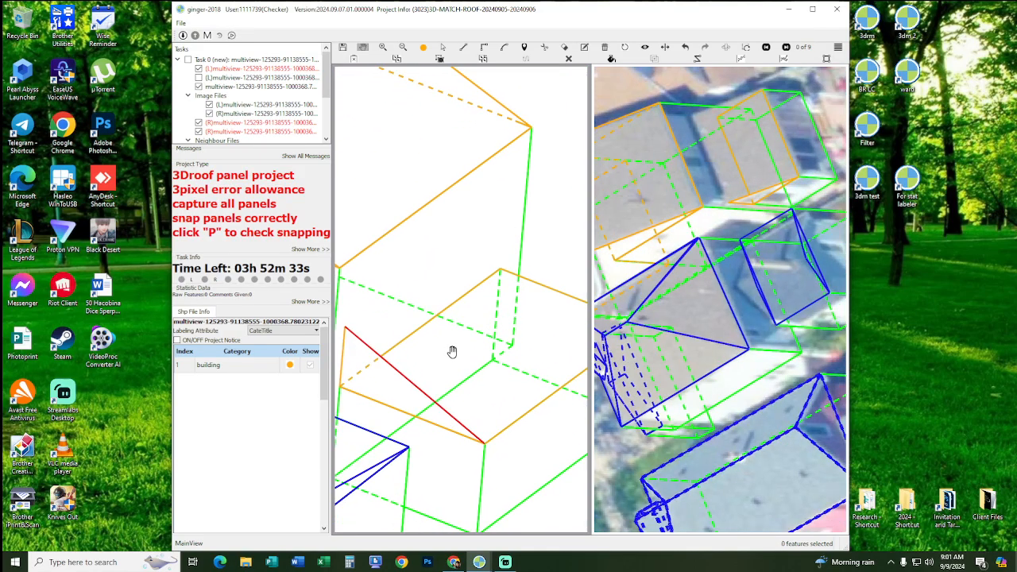
{"action": "left_click", "coordinate": [346, 327]}
{"action": "left_click", "coordinate": [482, 442]}
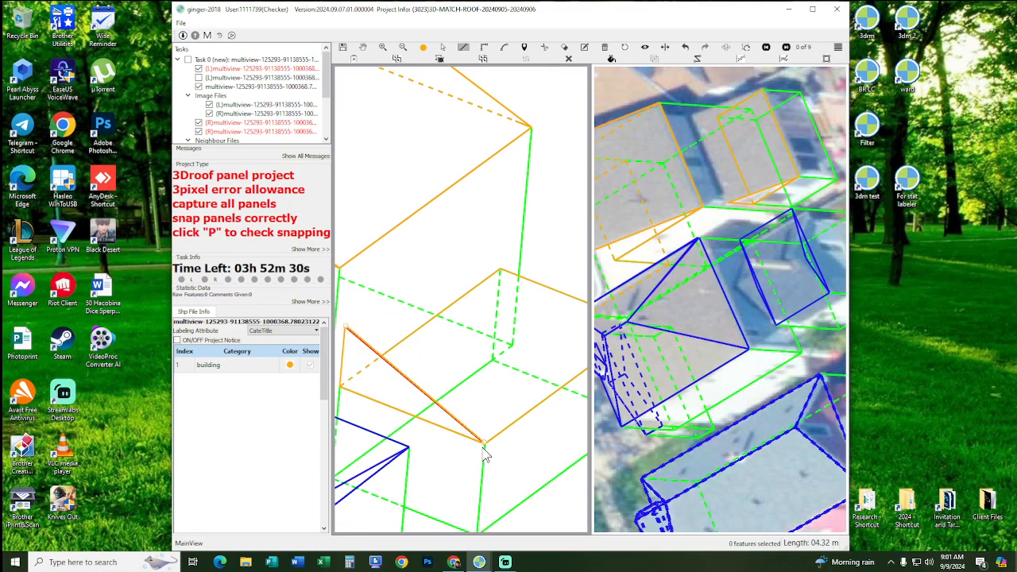
{"action": "key", "text": "space"}
{"action": "left_click_drag", "start_coordinate": [496, 301], "coordinate": [380, 349]}
{"action": "left_click", "coordinate": [532, 375]}
{"action": "middle_click_drag", "start_coordinate": [450, 309], "coordinate": [531, 341]}
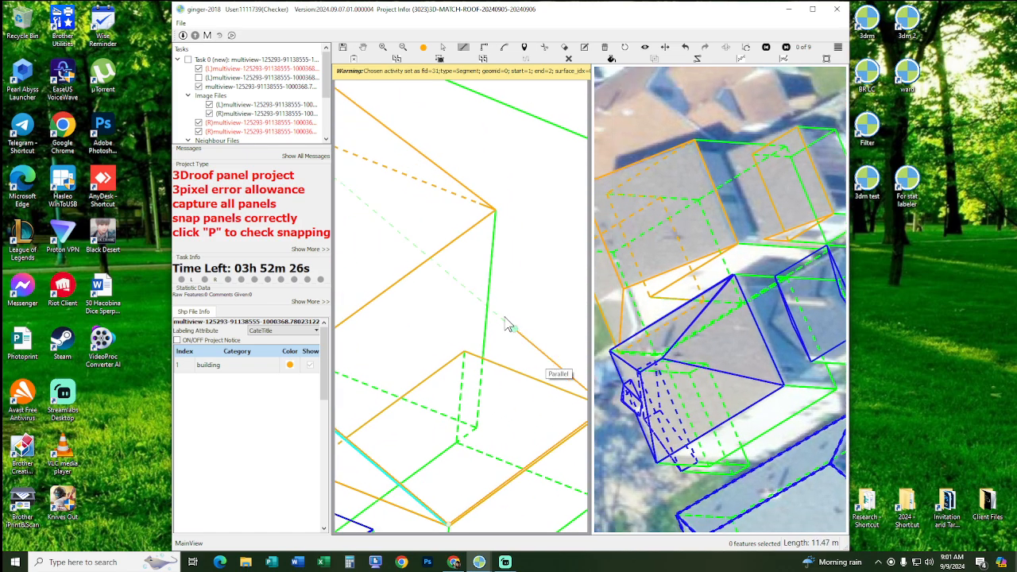
{"action": "left_click", "coordinate": [468, 292]}
{"action": "right_click", "coordinate": [468, 337]}
- Draw a triangular building panel closing the rear section's opposite side, snapping to the sloping panel's upper and lower corners
{"action": "middle_click_drag", "start_coordinate": [465, 365], "coordinate": [468, 315]}
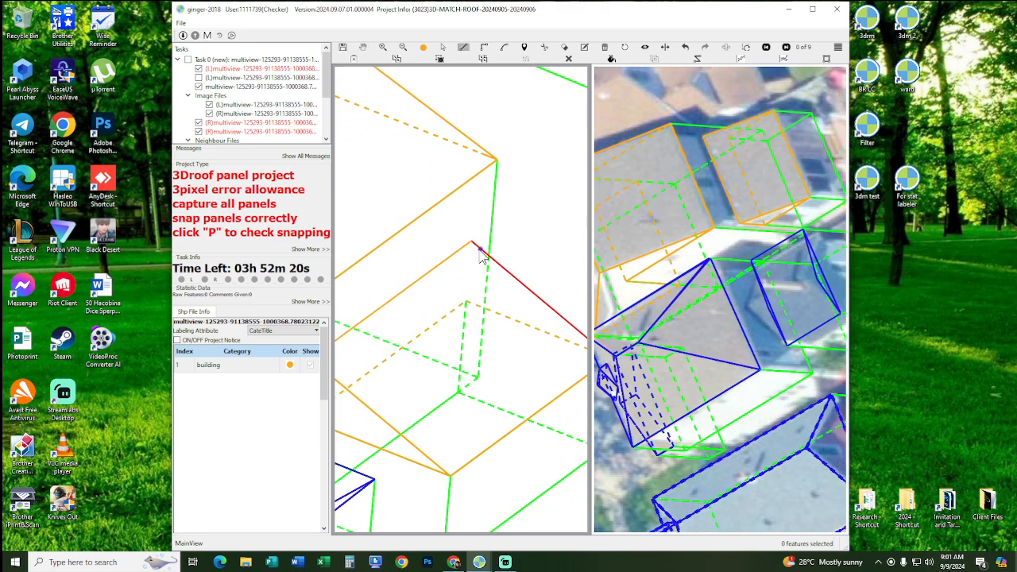
{"action": "left_click", "coordinate": [472, 242]}
{"action": "left_click", "coordinate": [466, 301]}
{"action": "middle_click_drag", "start_coordinate": [571, 367], "coordinate": [534, 361]}
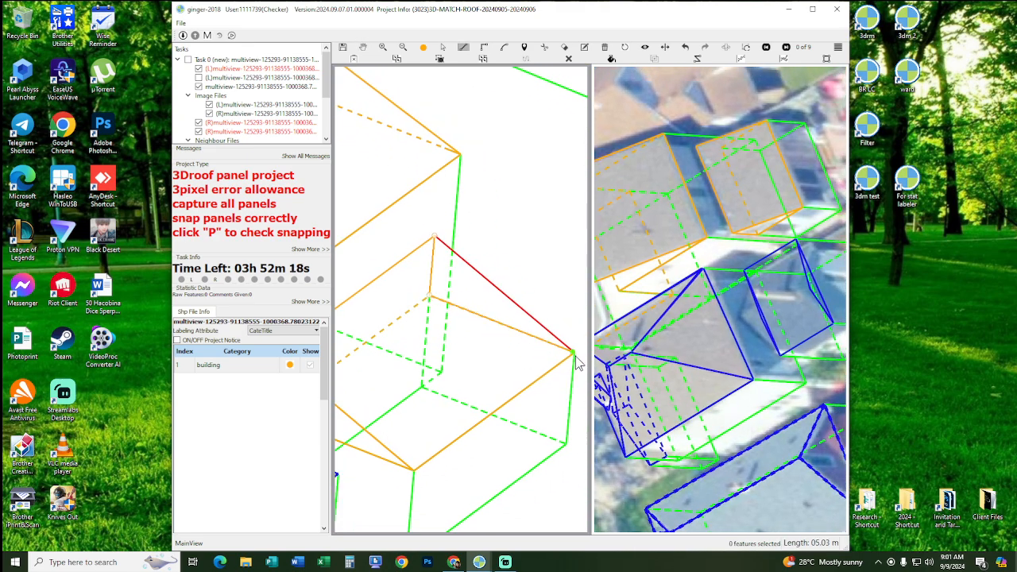
{"action": "left_click", "coordinate": [574, 352]}
{"action": "right_click", "coordinate": [492, 381]}
{"action": "scroll", "coordinate": [491, 384], "scroll_direction": "down", "scroll_amount": 1}
{"action": "scroll", "coordinate": [473, 353], "scroll_direction": "down", "scroll_amount": 3}
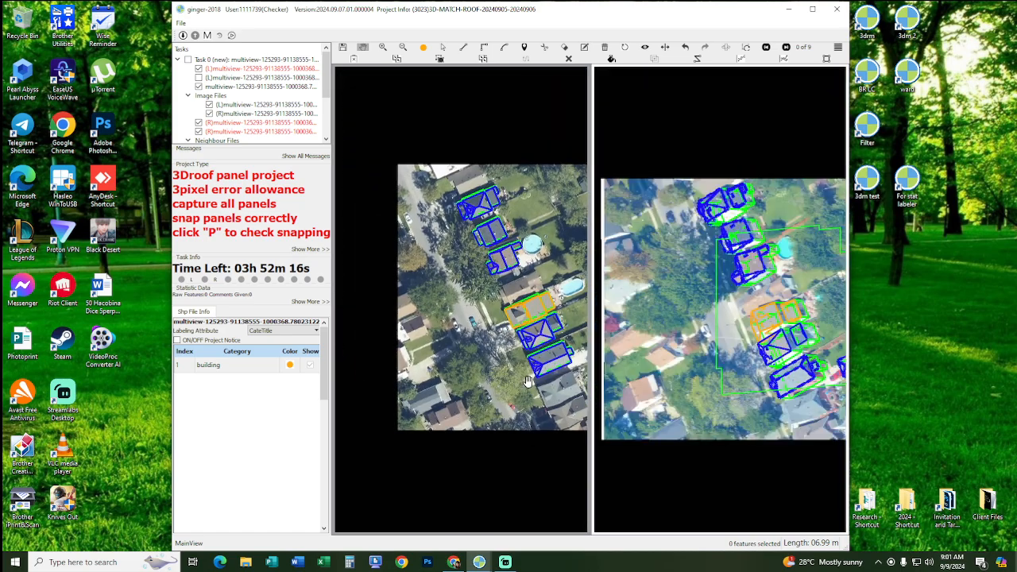
- Draw a rectangular building panel across the front part of the dormer on the front roof section, with sides parallel to the roof edges
{"action": "scroll", "coordinate": [485, 310], "scroll_direction": "up", "scroll_amount": 5}
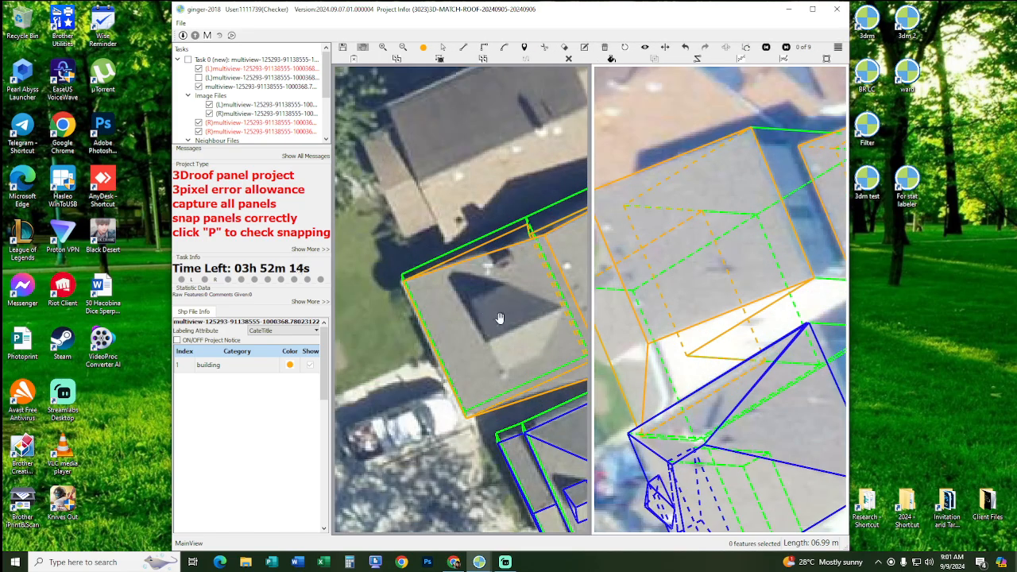
{"action": "left_click_drag", "start_coordinate": [502, 317], "coordinate": [483, 330]}
{"action": "scroll", "coordinate": [484, 346], "scroll_direction": "up", "scroll_amount": 1}
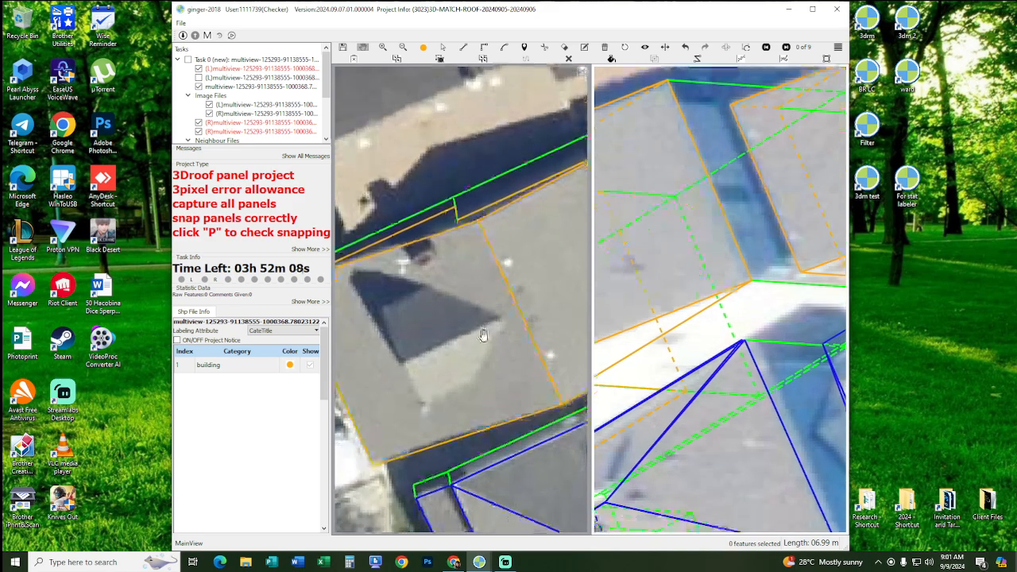
{"action": "left_click_drag", "start_coordinate": [416, 326], "coordinate": [456, 291]}
{"action": "key", "text": "l"}
{"action": "key", "text": "space"}
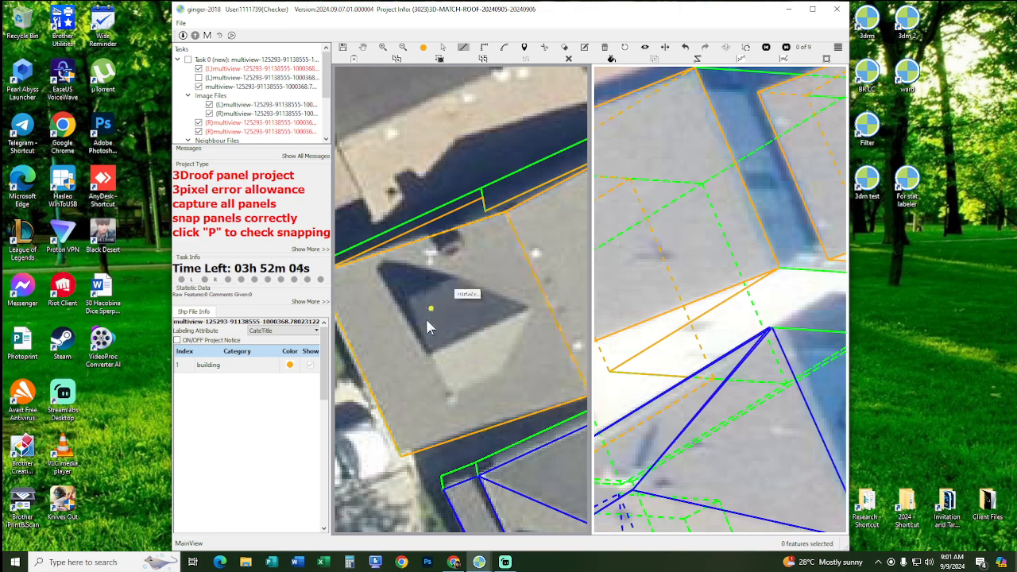
{"action": "left_click", "coordinate": [455, 279]}
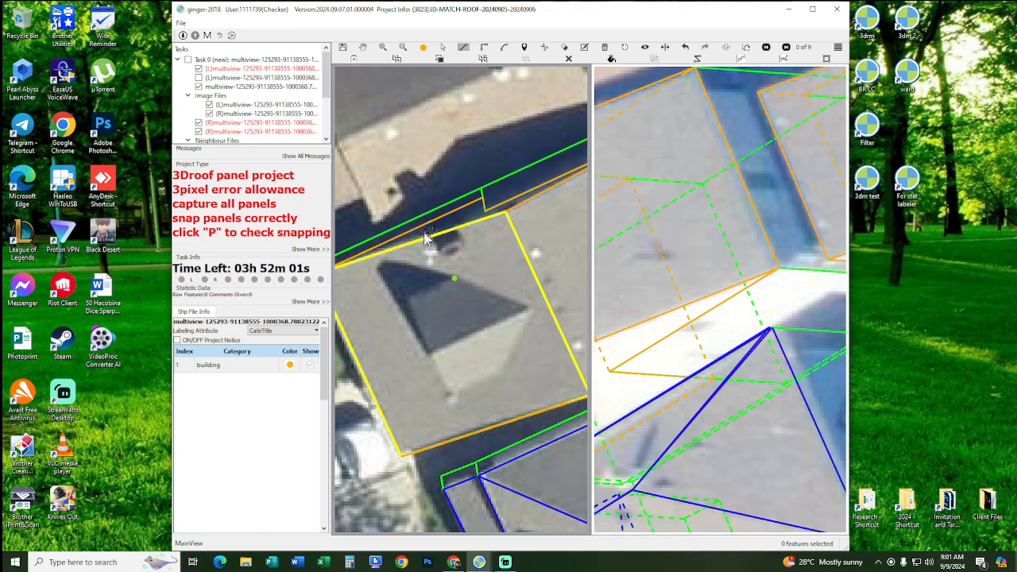
{"action": "key", "text": "Escape"}
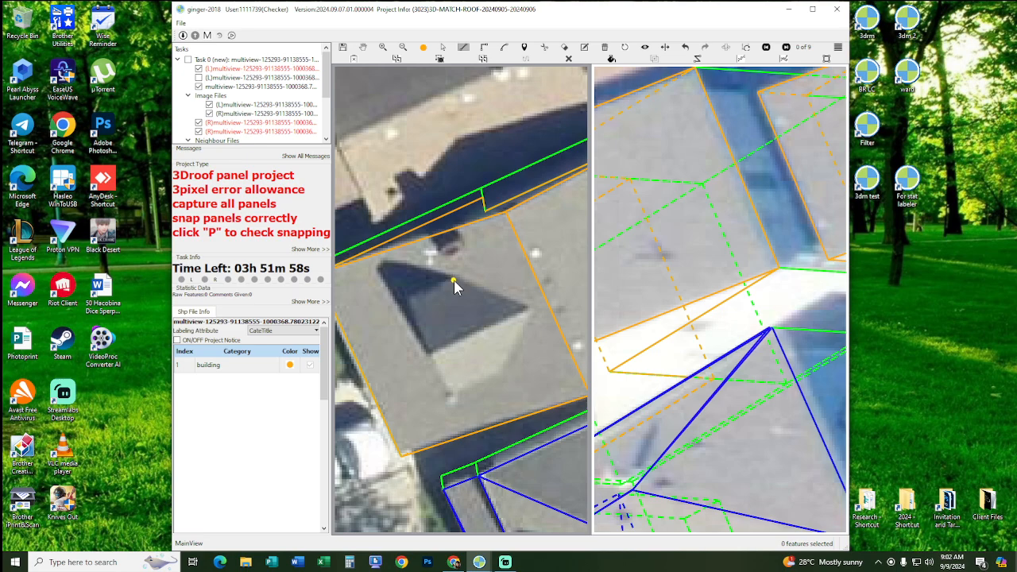
{"action": "left_click", "coordinate": [454, 279]}
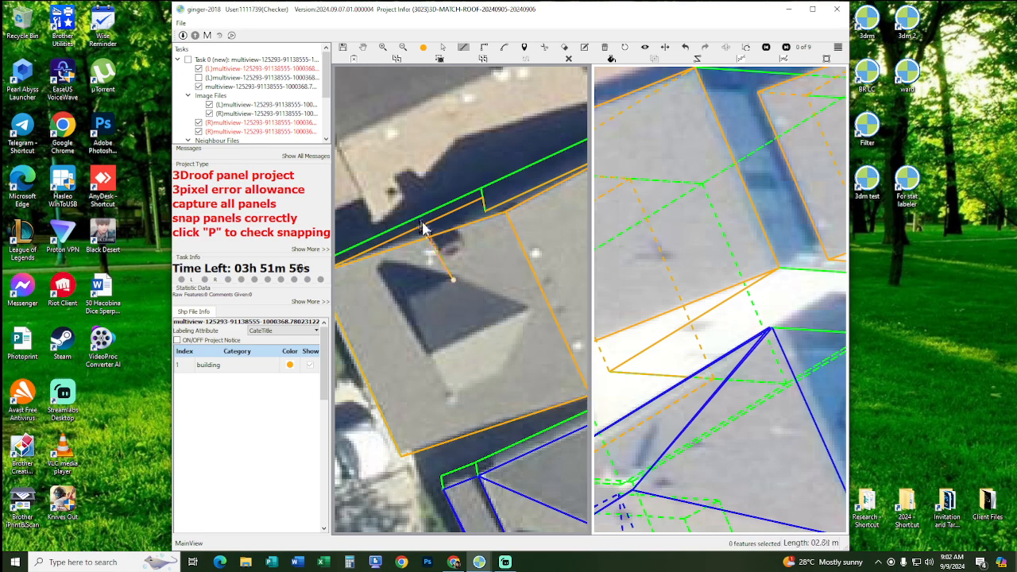
{"action": "key", "text": "a"}
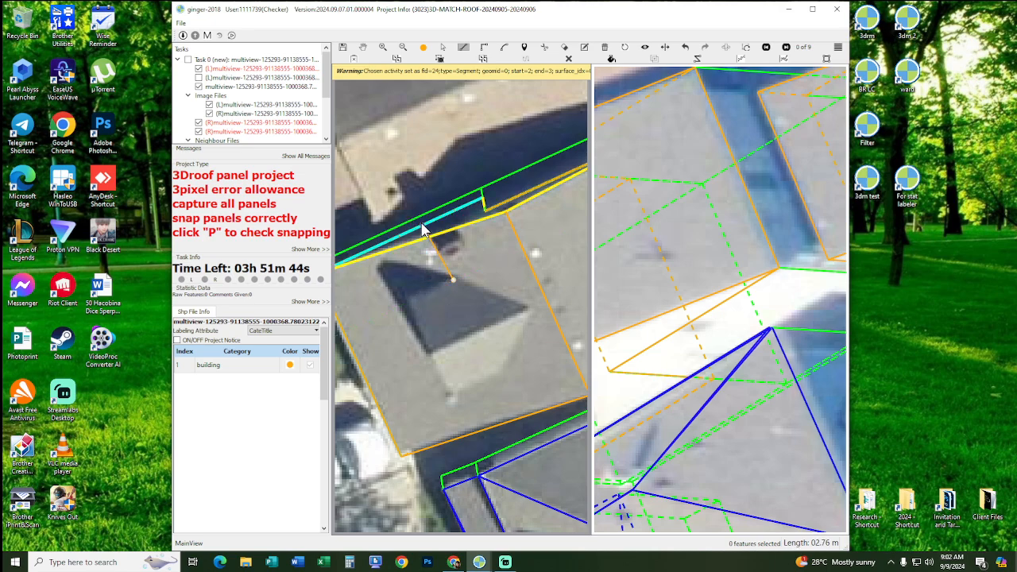
{"action": "left_click", "coordinate": [410, 301]}
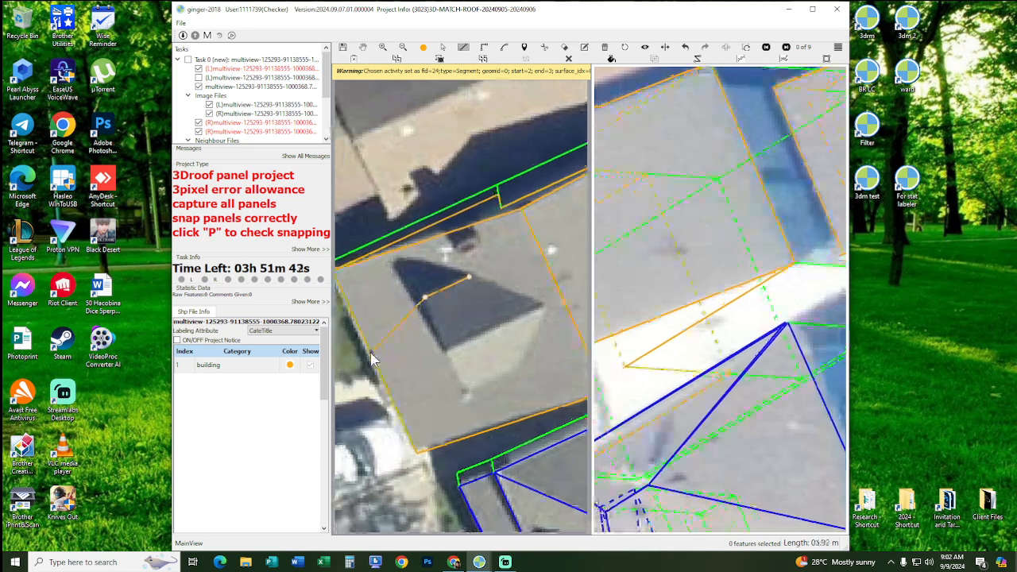
{"action": "left_click", "coordinate": [469, 388]}
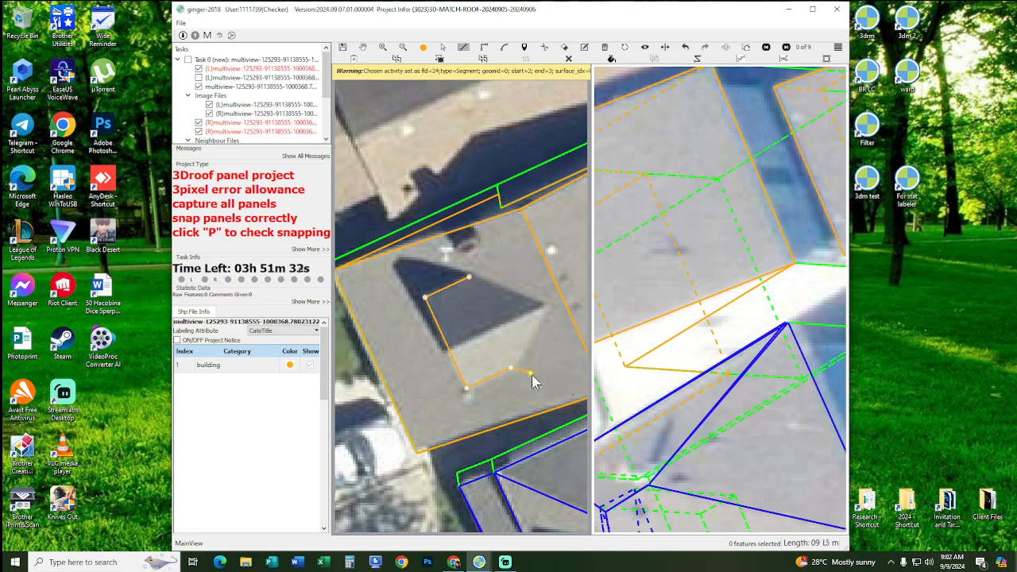
{"action": "right_click", "coordinate": [523, 317]}
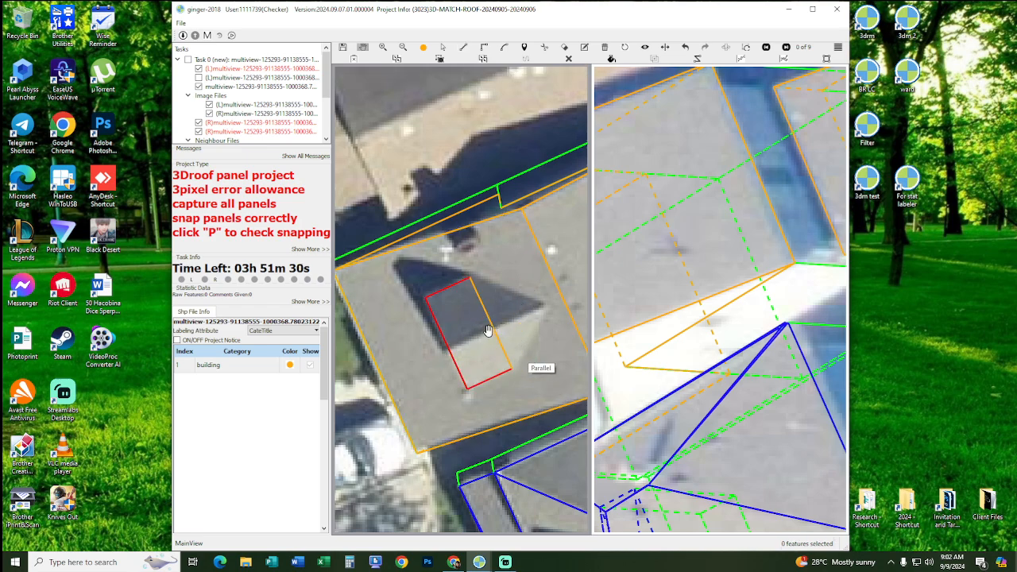
- Draw a building panel over the dormer's shaded half, from its rear peak along a ridge parallel to the house's long edge, snapping to the rectangle's corners
{"action": "left_click_drag", "start_coordinate": [525, 320], "coordinate": [489, 299]}
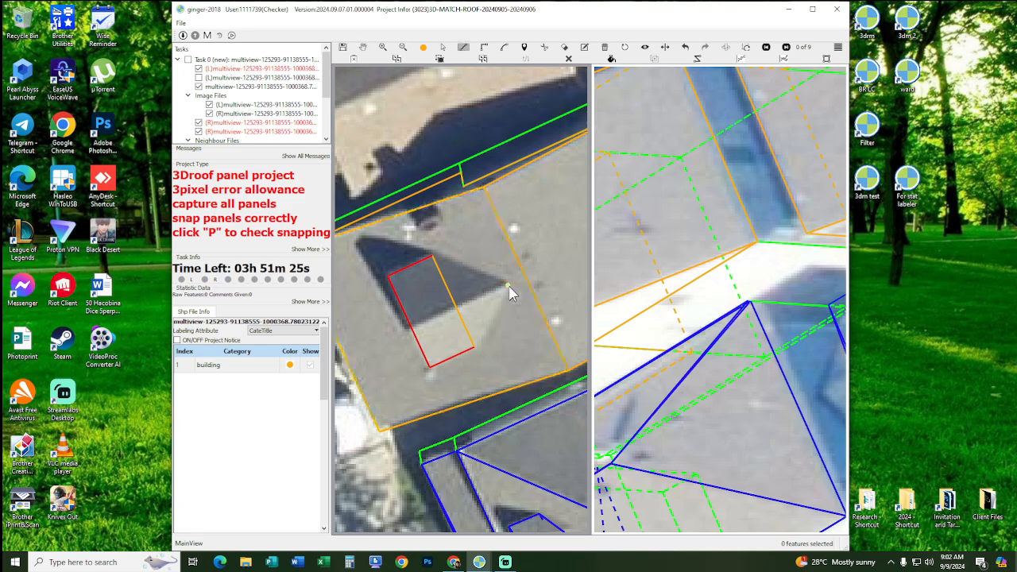
{"action": "left_click", "coordinate": [508, 284]}
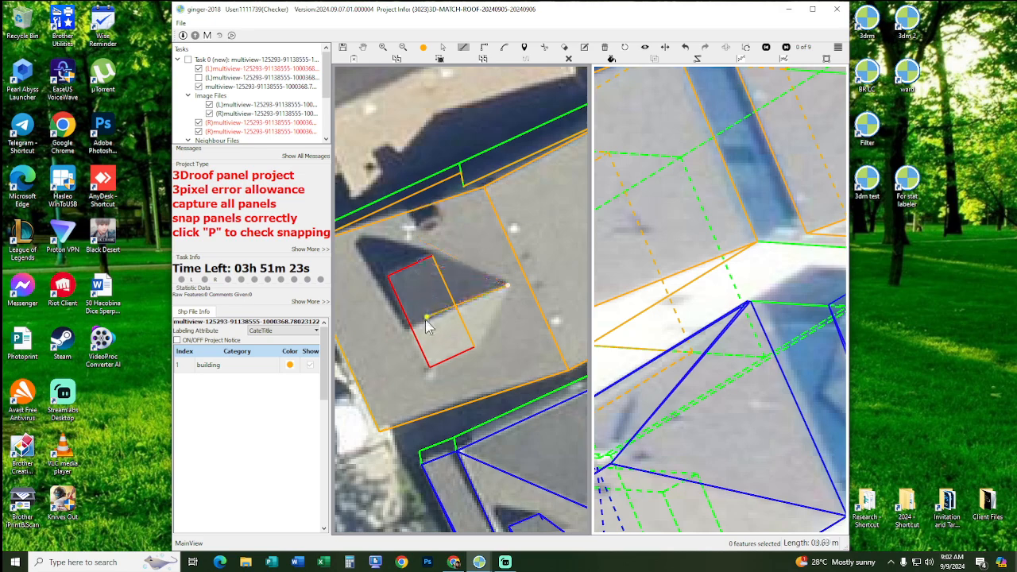
{"action": "left_click", "coordinate": [430, 179]}
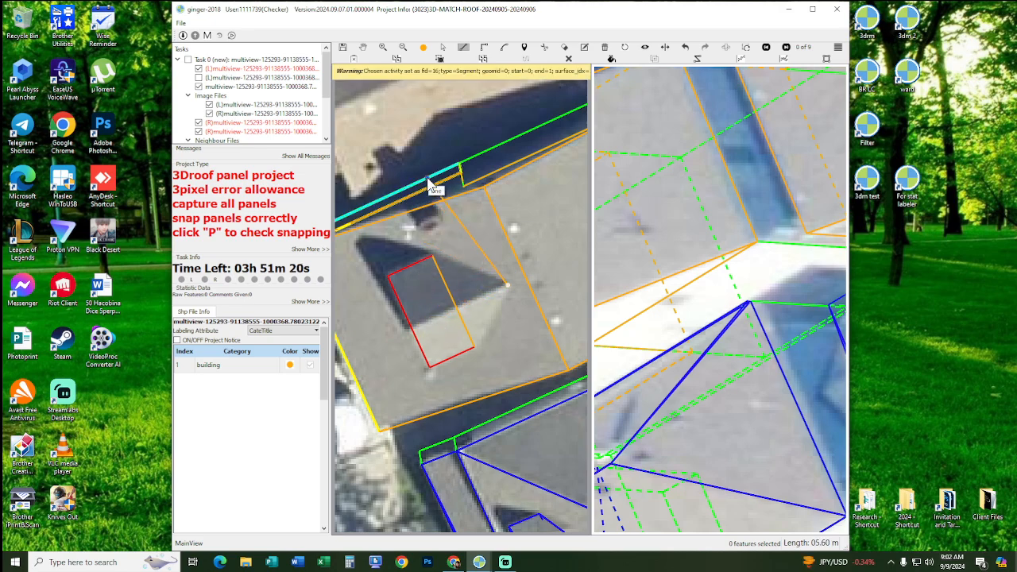
{"action": "left_click", "coordinate": [413, 330]}
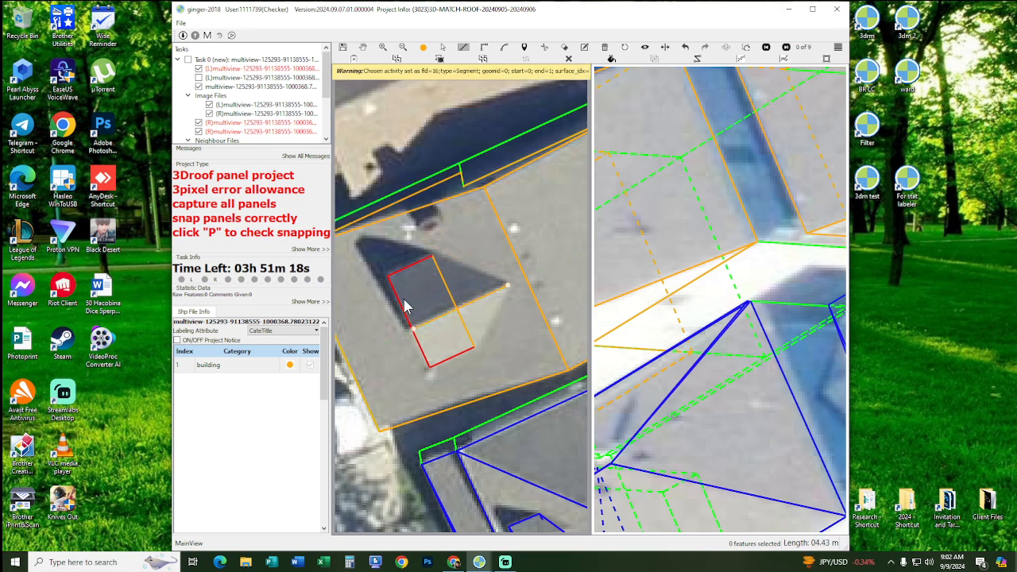
{"action": "left_click", "coordinate": [439, 267]}
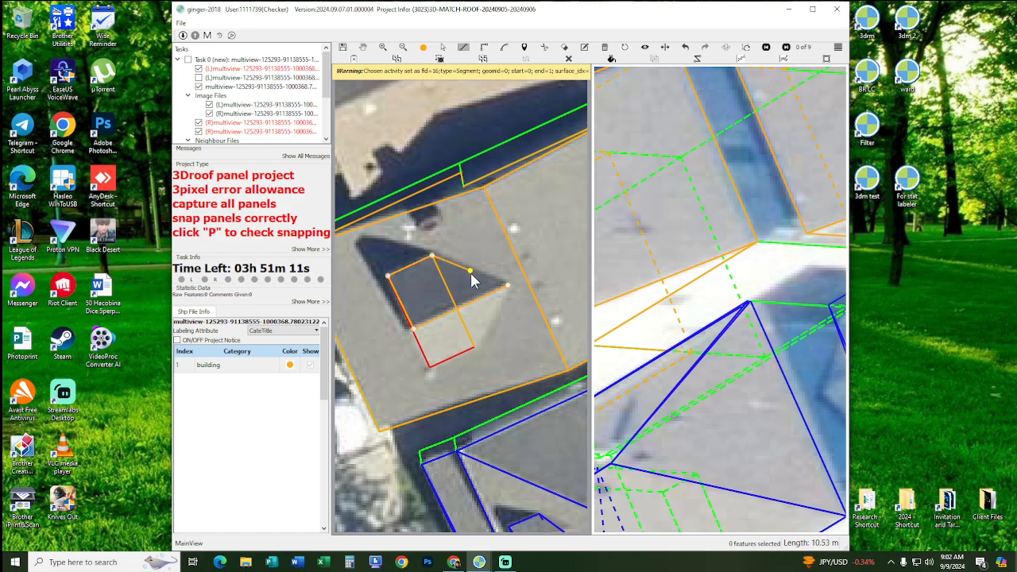
{"action": "right_click", "coordinate": [471, 273]}
- Draw the dormer's other sloping panel from the same peak and ridge to the rectangle's remaining corners, and check the panels' snapping
{"action": "mouse_move", "coordinate": [472, 274]}
{"action": "middle_mouse_down"}
{"action": "mouse_move", "coordinate": [482, 286]}
{"action": "mouse_move", "coordinate": [511, 244]}
{"action": "mouse_move", "coordinate": [486, 274]}
{"action": "mouse_move", "coordinate": [480, 263]}
{"action": "middle_mouse_up"}
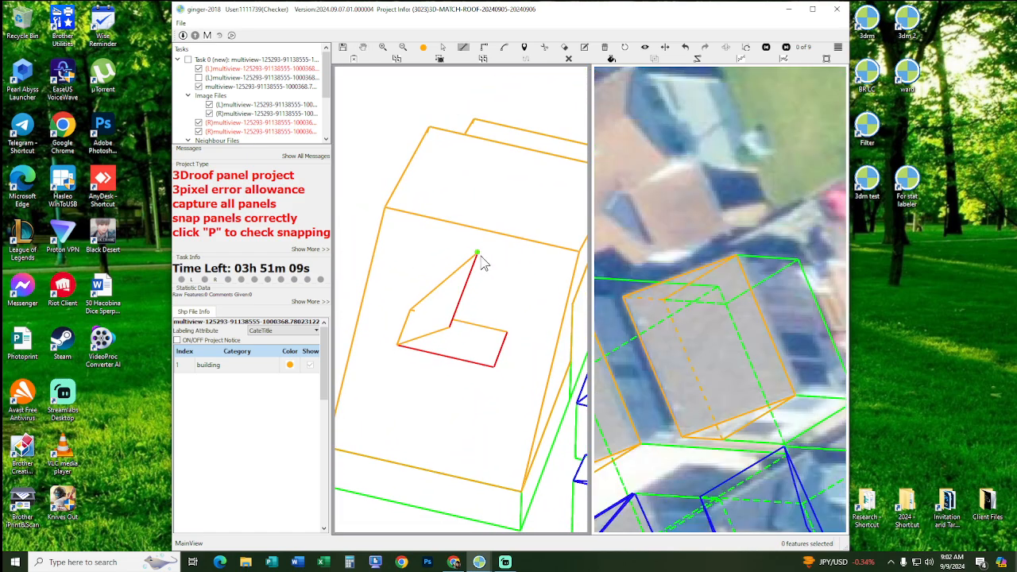
{"action": "left_click", "coordinate": [478, 254]}
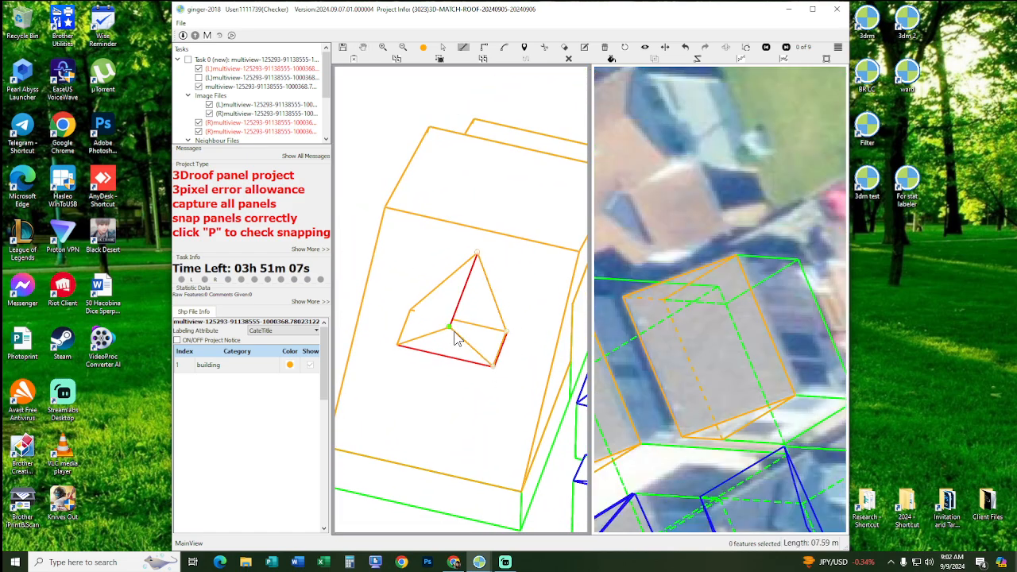
{"action": "left_click", "coordinate": [451, 329]}
{"action": "right_click", "coordinate": [486, 335]}
{"action": "key", "text": "p"}
{"action": "key", "text": "p"}
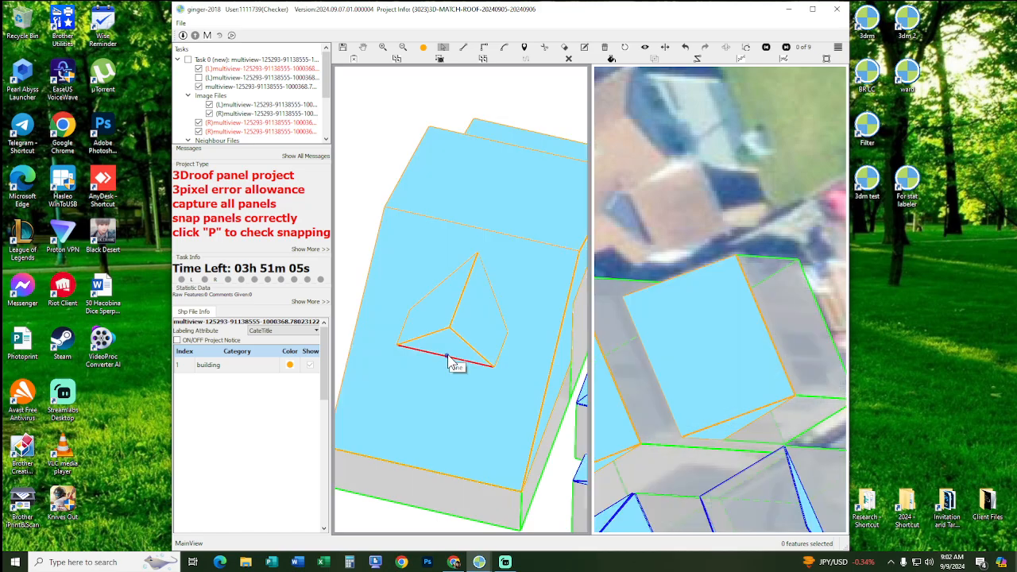
{"action": "key", "text": "h"}
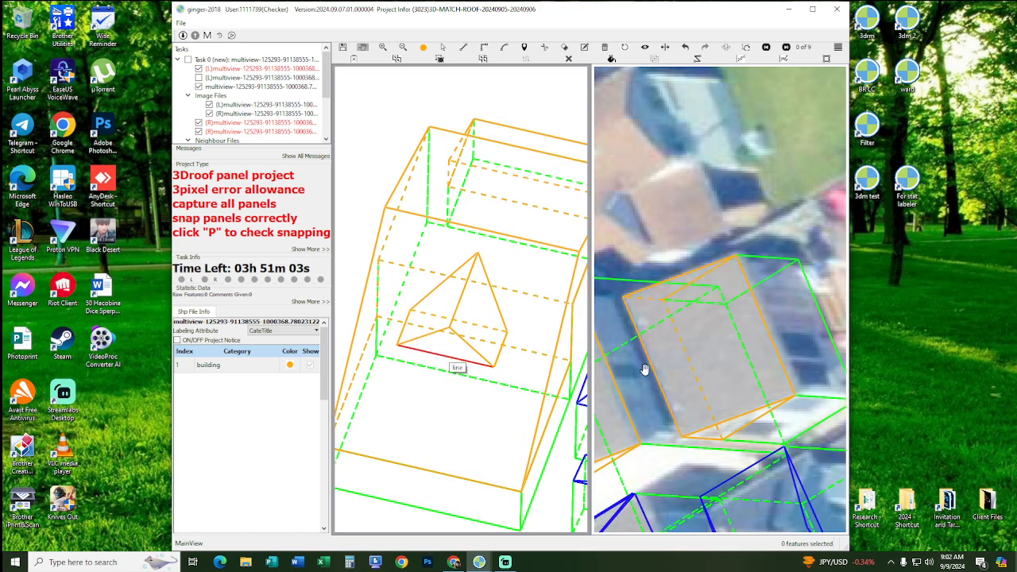
{"action": "left_click_drag", "start_coordinate": [645, 370], "coordinate": [773, 292]}
{"action": "scroll", "coordinate": [659, 345], "scroll_direction": "down", "scroll_amount": 2}
{"action": "left_click_drag", "start_coordinate": [507, 349], "coordinate": [498, 338]}
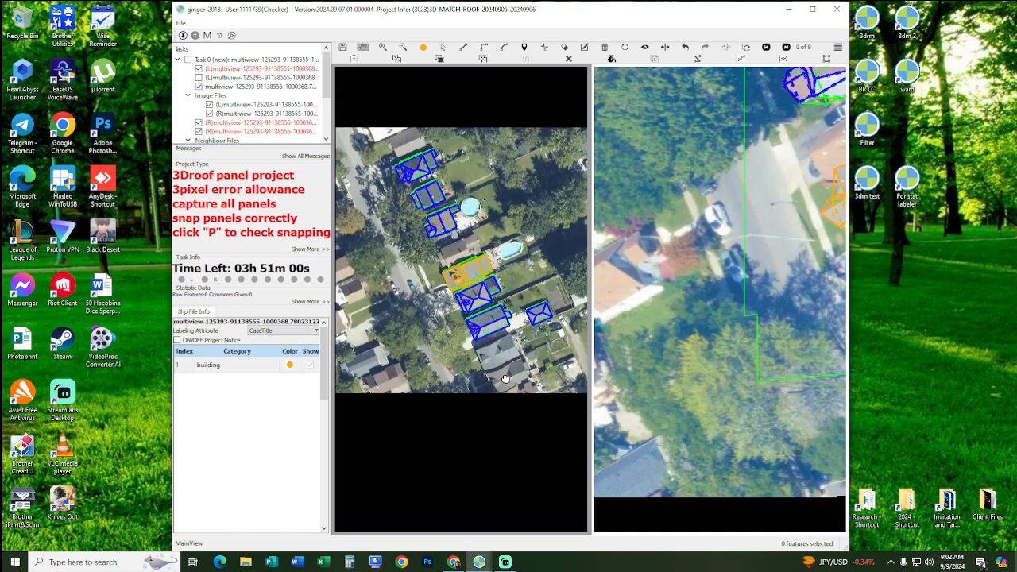
{"action": "scroll", "coordinate": [439, 284], "scroll_direction": "up", "scroll_amount": 5}
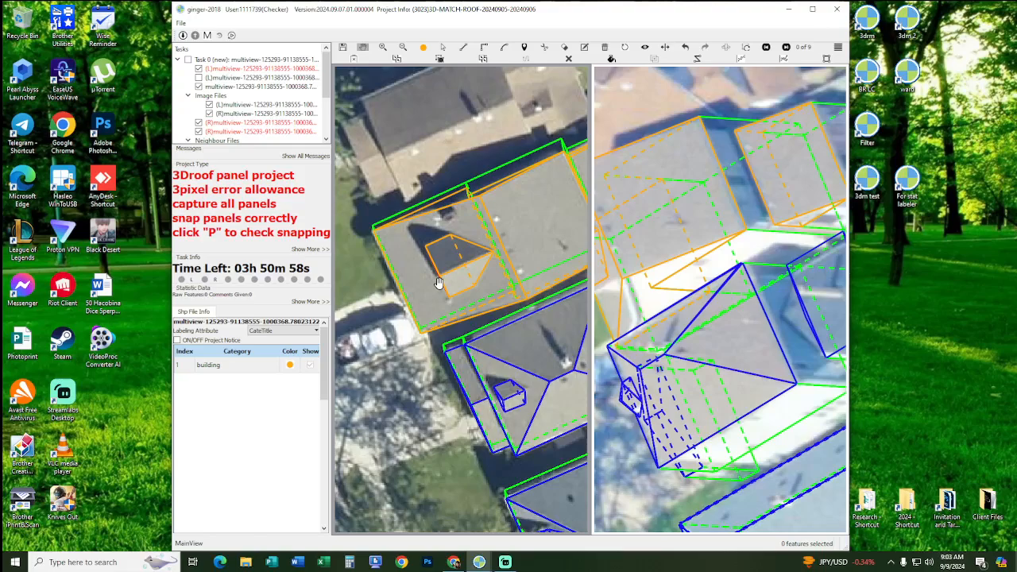
{"action": "key", "text": "l"}
{"action": "middle_click_drag", "start_coordinate": [440, 284], "coordinate": [479, 248]}
{"action": "left_click", "coordinate": [448, 304]}
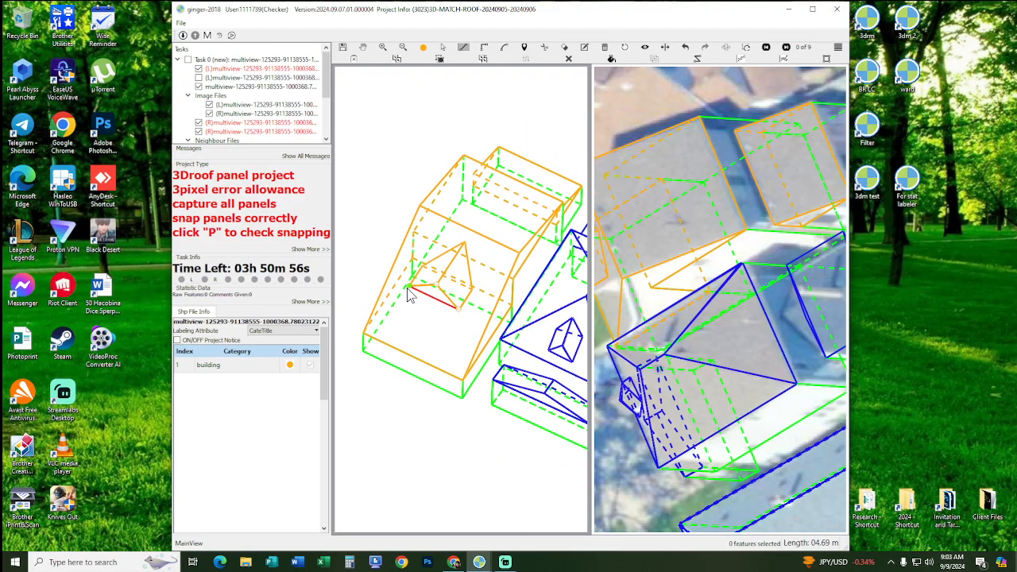
{"action": "key", "text": "Escape"}
- Check the house's panel snapping in the shaded 3D view and compare the dormer panels with both aerial images
{"action": "left_click_drag", "start_coordinate": [458, 318], "coordinate": [485, 340]}
{"action": "scroll", "coordinate": [471, 342], "scroll_direction": "down", "scroll_amount": 2}
{"action": "key", "text": "p"}
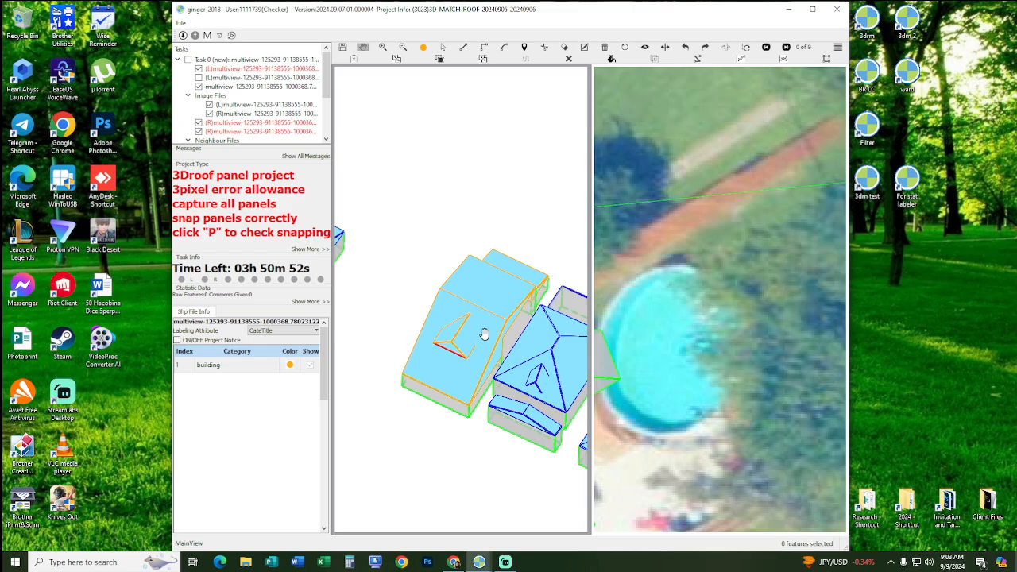
{"action": "key", "text": "p"}
{"action": "scroll", "coordinate": [457, 309], "scroll_direction": "up", "scroll_amount": 5}
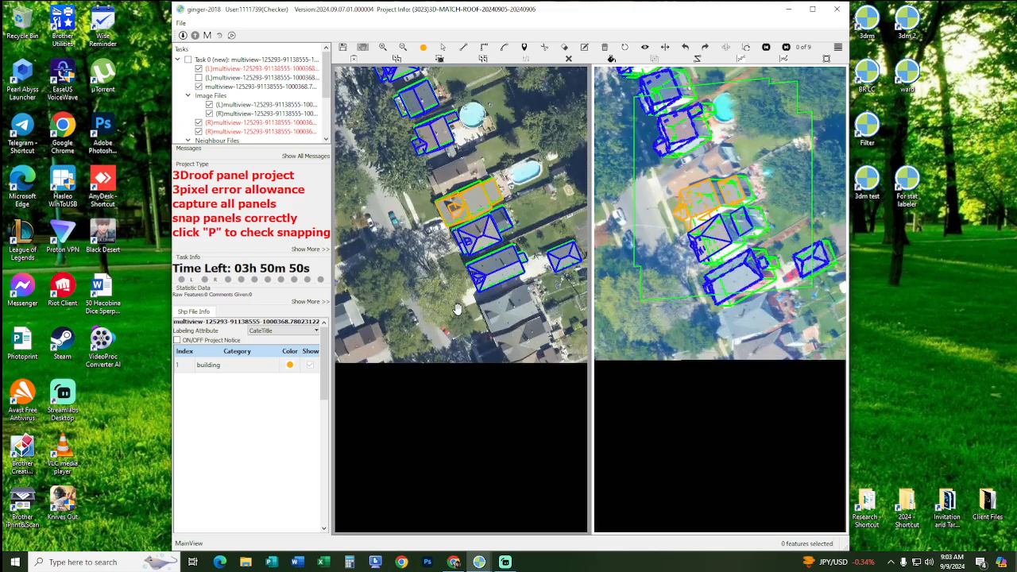
{"action": "left_click_drag", "start_coordinate": [470, 89], "coordinate": [434, 269]}
{"action": "scroll", "coordinate": [468, 312], "scroll_direction": "up", "scroll_amount": 3}
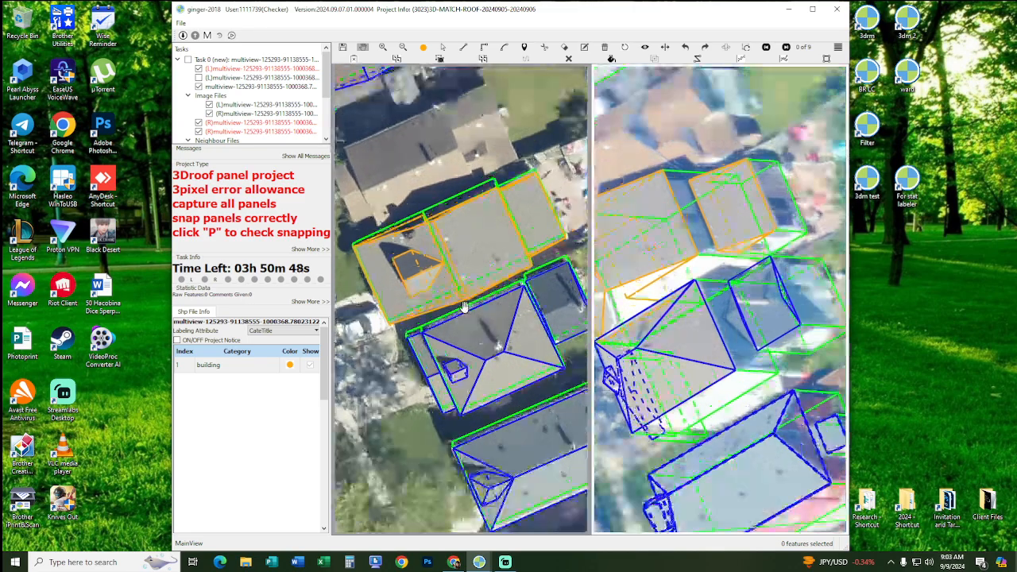
{"action": "left_click_drag", "start_coordinate": [696, 297], "coordinate": [781, 289]}
{"action": "key", "text": "h"}
{"action": "scroll", "coordinate": [686, 337], "scroll_direction": "up", "scroll_amount": 3}
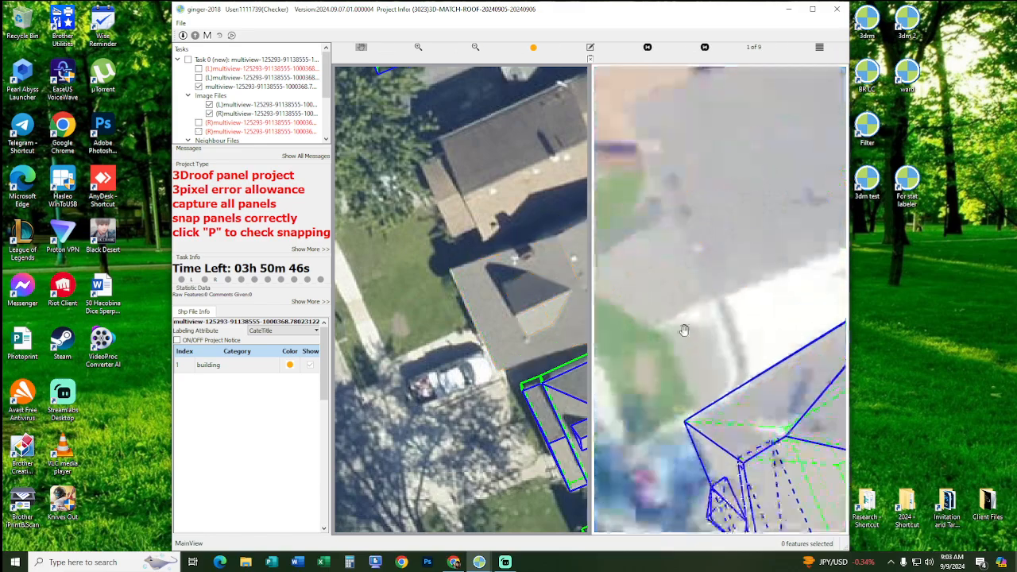
{"action": "key", "text": "h"}
{"action": "left_click_drag", "start_coordinate": [513, 335], "coordinate": [478, 345]}
{"action": "scroll", "coordinate": [516, 329], "scroll_direction": "up", "scroll_amount": 5}
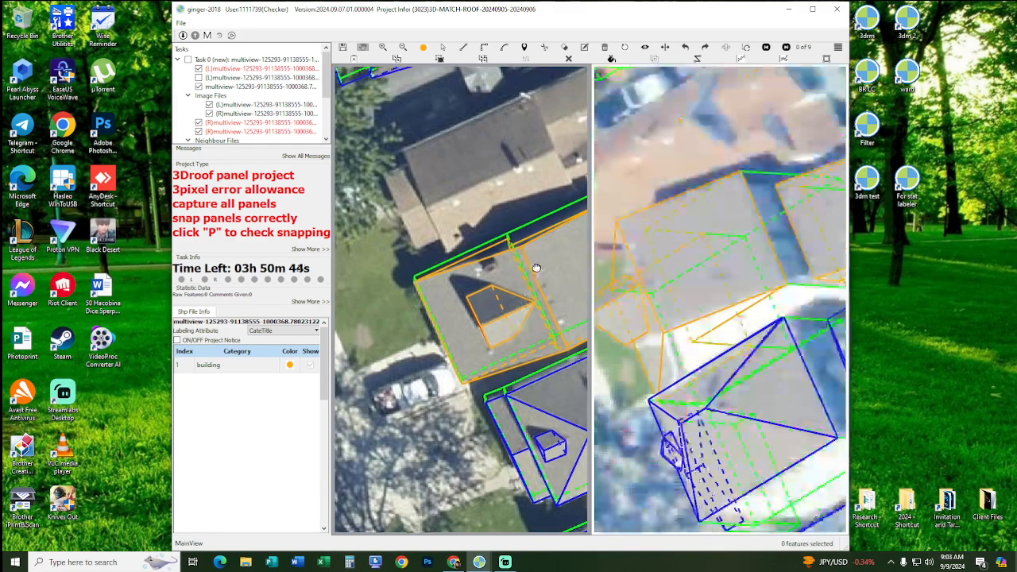
- Delete the rectangular base panel beneath the dormer's two sloping panels
{"action": "left_click", "coordinate": [482, 347]}
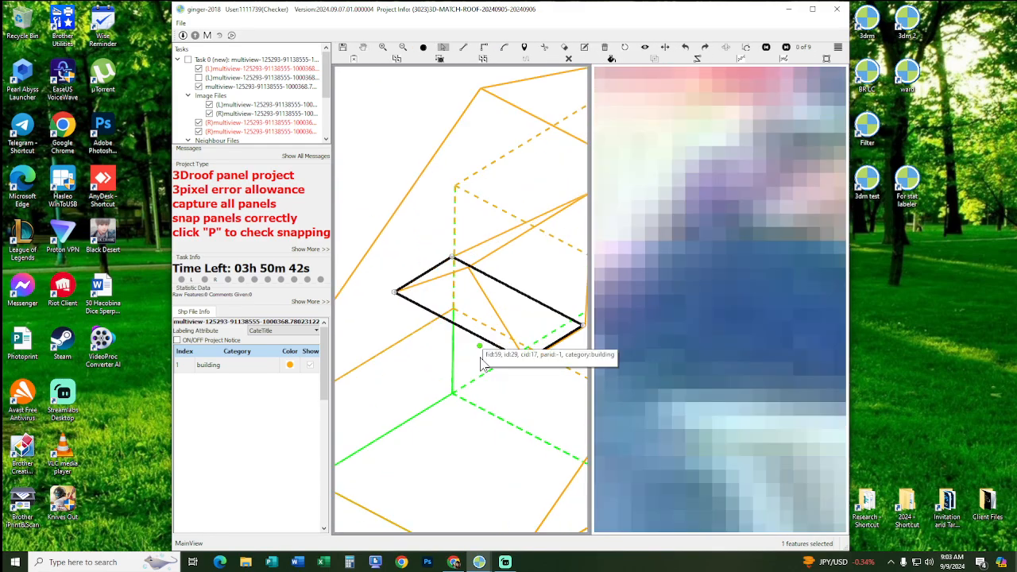
{"action": "scroll", "coordinate": [473, 362], "scroll_direction": "down", "scroll_amount": 3}
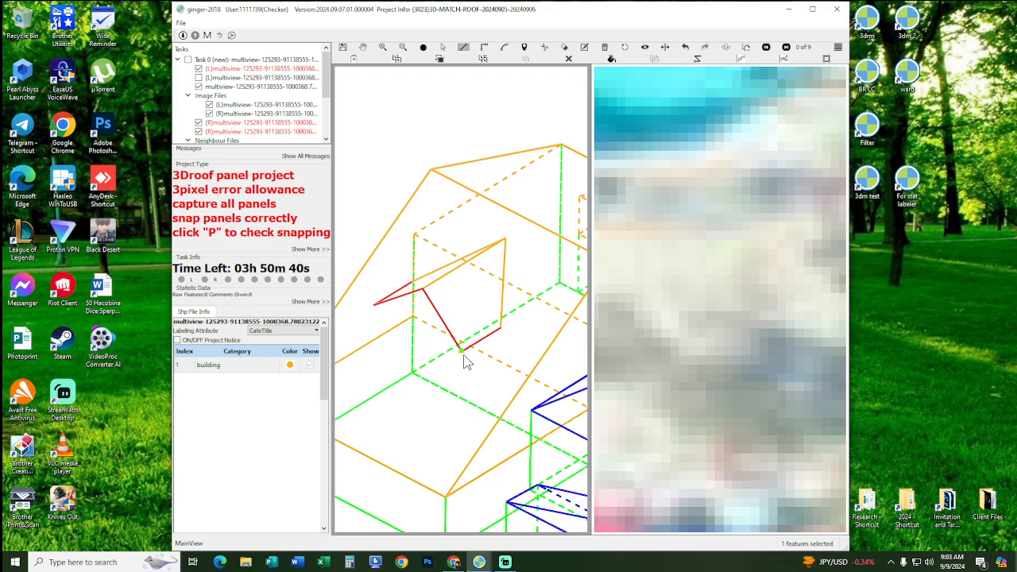
{"action": "scroll", "coordinate": [435, 368], "scroll_direction": "up", "scroll_amount": 2}
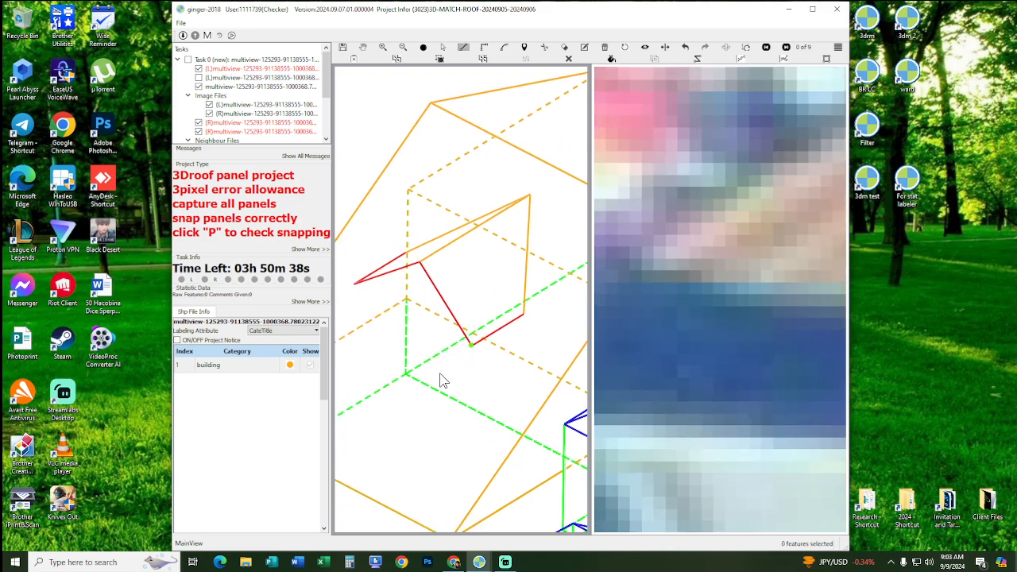
- Draw a vertical triangular building panel under one dormer eave, dropping about 1.25 m from the front corner and closing at the rear corner
{"action": "middle_click_drag", "start_coordinate": [441, 374], "coordinate": [474, 342]}
{"action": "key", "text": "e"}
{"action": "scroll", "coordinate": [474, 342], "scroll_direction": "up", "scroll_amount": 2}
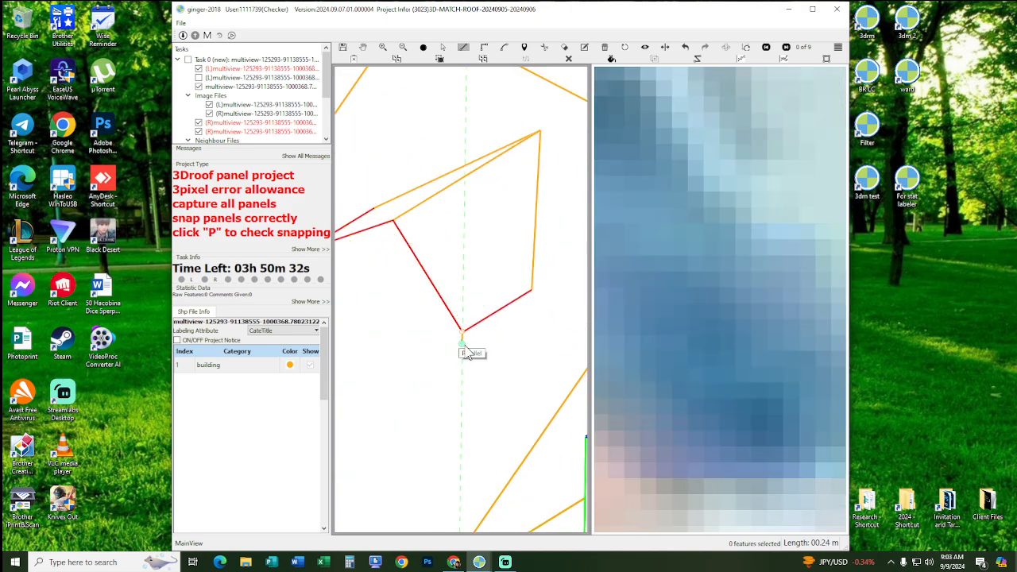
{"action": "left_click", "coordinate": [462, 390]}
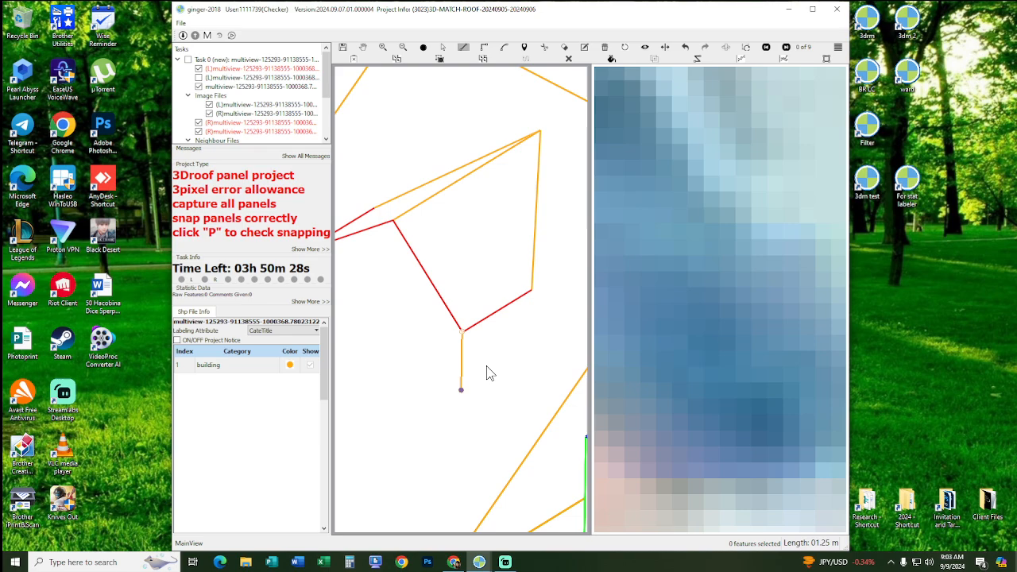
{"action": "left_click", "coordinate": [532, 294]}
- Try to draw a matching triangular panel under the opposite dormer eave, with its vertical edge parallel to the first triangle's
{"action": "left_click_drag", "start_coordinate": [377, 320], "coordinate": [494, 347]}
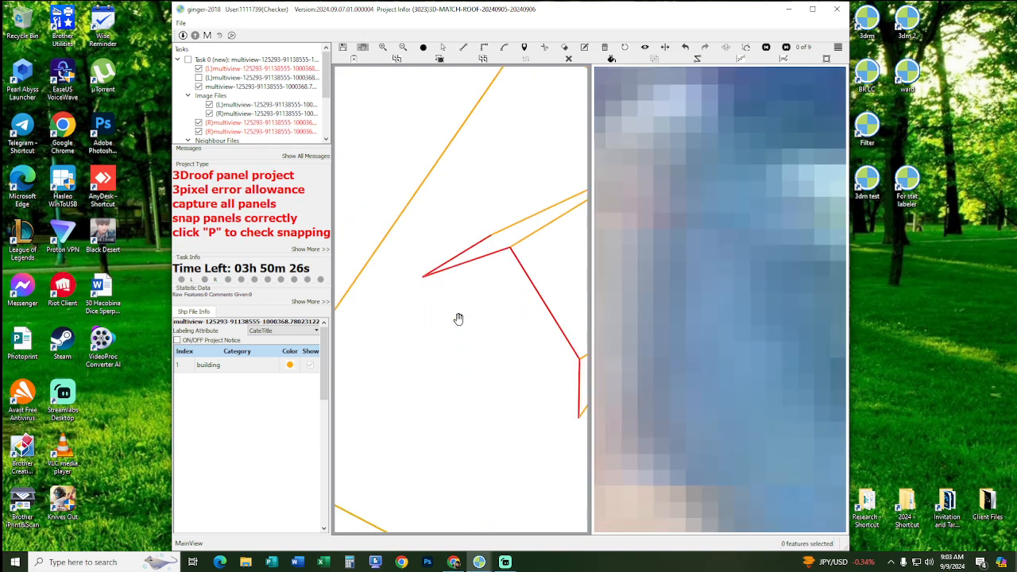
{"action": "left_click", "coordinate": [423, 278]}
{"action": "middle_click_drag", "start_coordinate": [564, 378], "coordinate": [504, 363]}
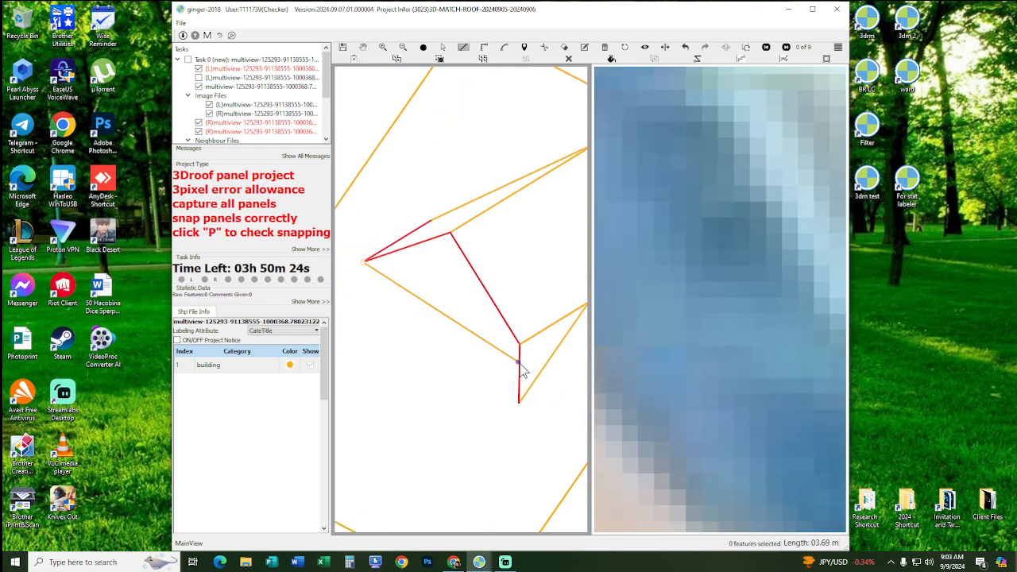
{"action": "key", "text": "p"}
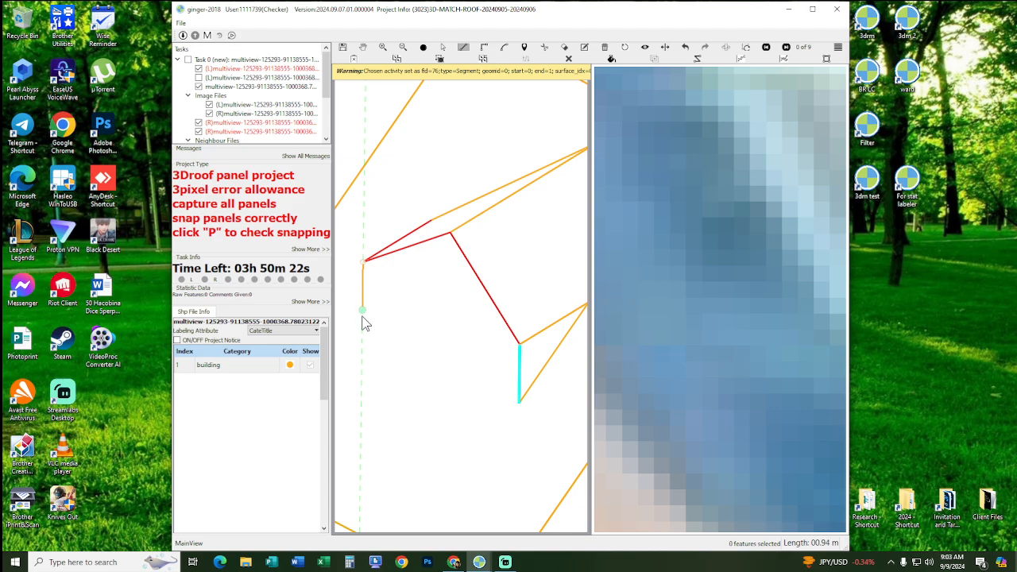
{"action": "left_click", "coordinate": [363, 321]}
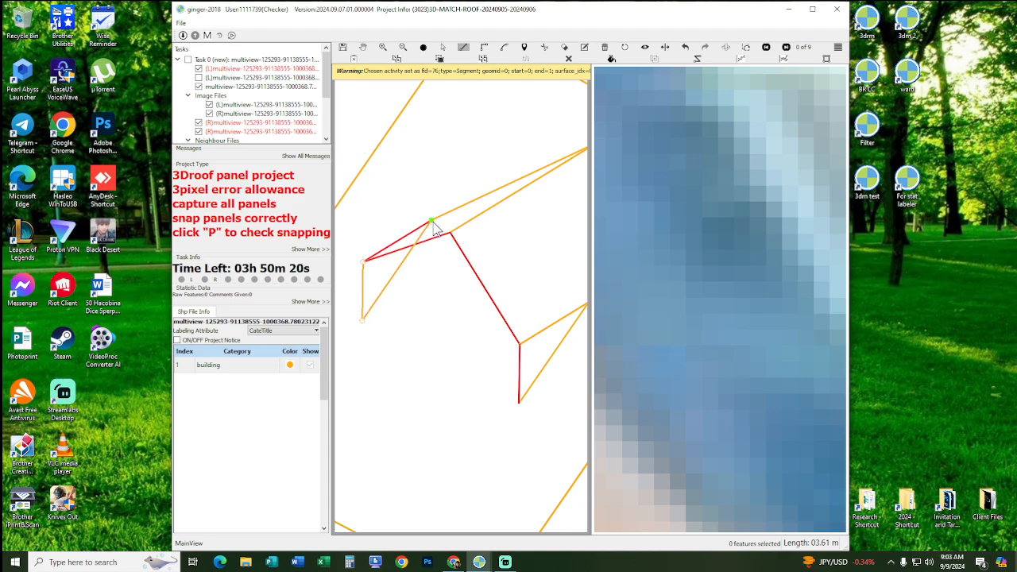
{"action": "left_click", "coordinate": [430, 222]}
{"action": "right_click", "coordinate": [398, 307]}
- Try to close the dormer's front with a five-cornered panel snapped to the ridge end, both eave corners and the side triangles' lower corners
{"action": "middle_click_drag", "start_coordinate": [396, 312], "coordinate": [375, 270]}
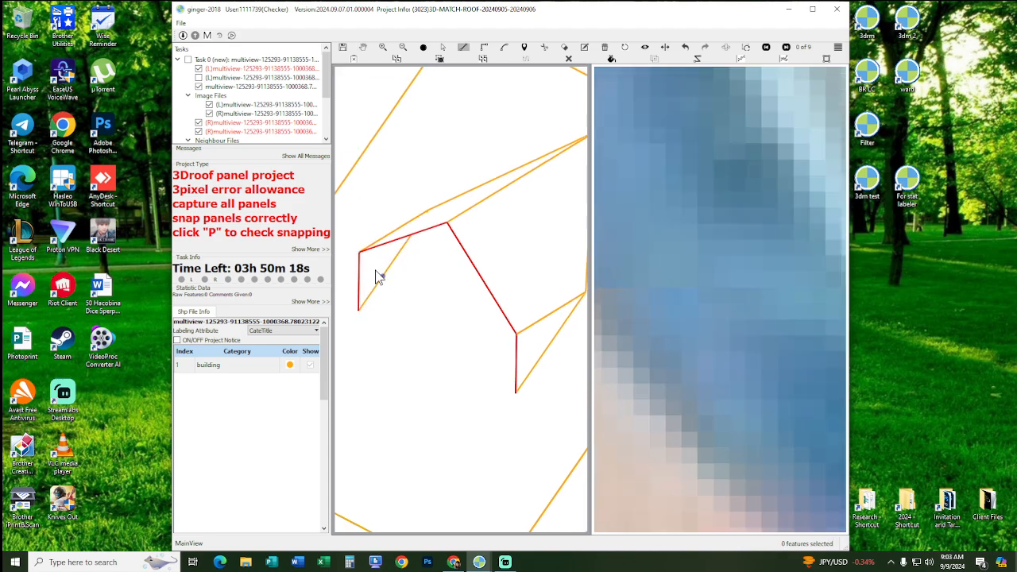
{"action": "left_click", "coordinate": [363, 257]}
{"action": "left_click", "coordinate": [448, 227]}
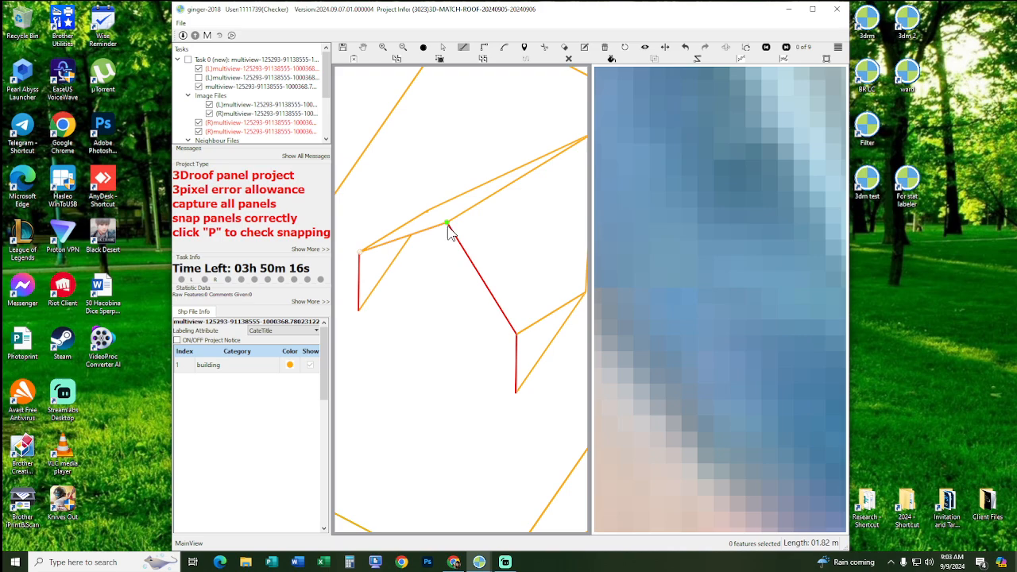
{"action": "left_click", "coordinate": [520, 337]}
{"action": "left_click", "coordinate": [517, 392]}
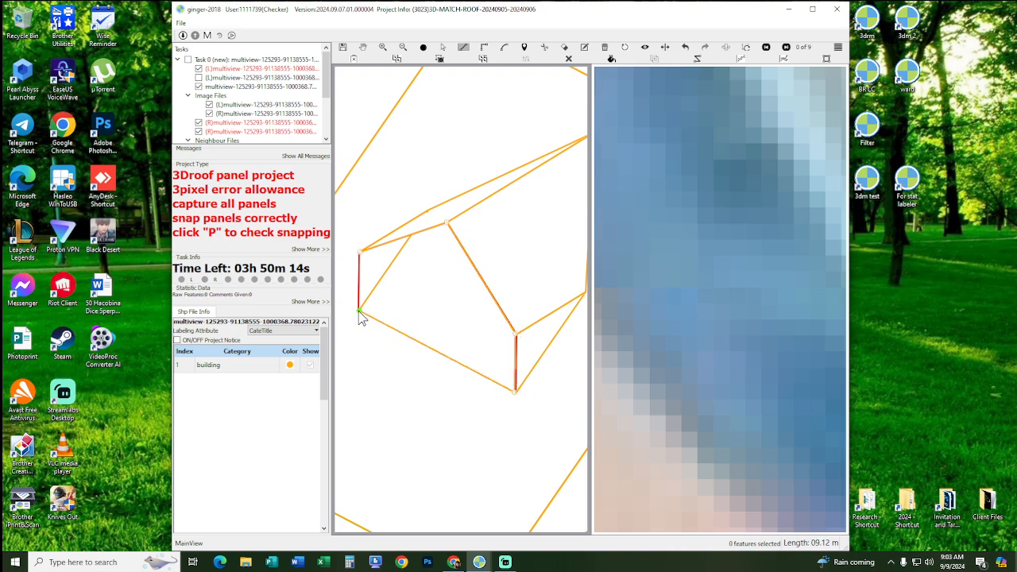
{"action": "right_click", "coordinate": [419, 342]}
{"action": "scroll", "coordinate": [419, 342], "scroll_direction": "down", "scroll_amount": 1}
{"action": "middle_click_drag", "start_coordinate": [431, 349], "coordinate": [458, 324]}
{"action": "scroll", "coordinate": [489, 284], "scroll_direction": "down", "scroll_amount": 4}
{"action": "scroll", "coordinate": [482, 281], "scroll_direction": "up", "scroll_amount": 3}
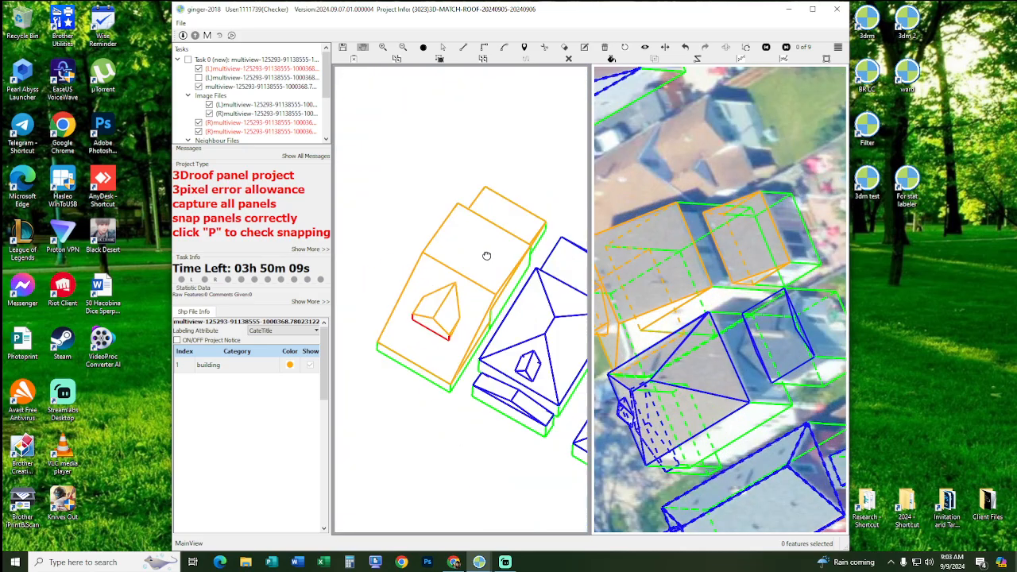
- Undo the dormer's front closing panel
{"action": "middle_click_drag", "start_coordinate": [487, 256], "coordinate": [470, 318]}
{"action": "scroll", "coordinate": [467, 322], "scroll_direction": "up", "scroll_amount": 4}
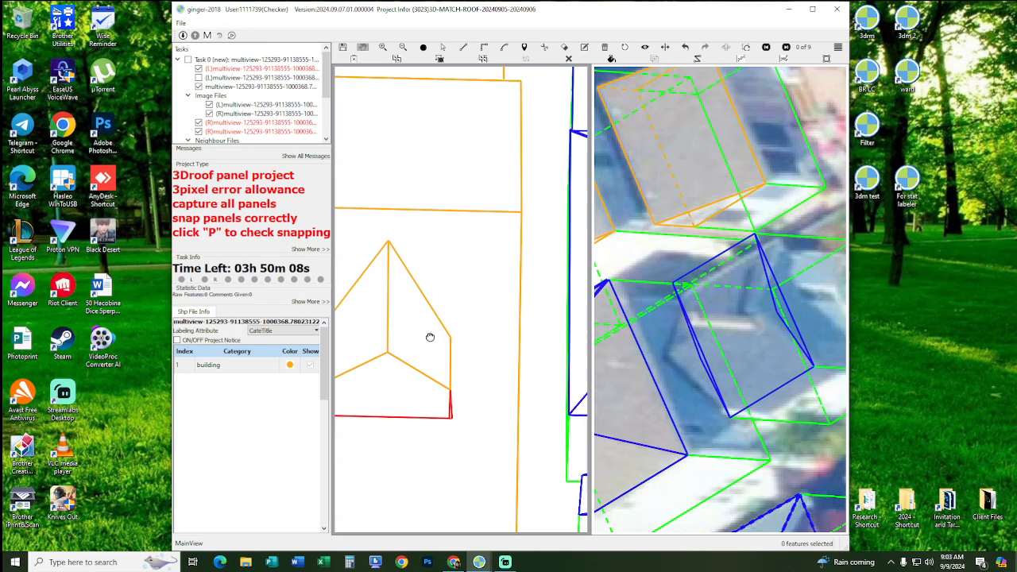
{"action": "left_click_drag", "start_coordinate": [429, 339], "coordinate": [442, 322]}
{"action": "key", "text": "ctrl+z"}
{"action": "scroll", "coordinate": [469, 329], "scroll_direction": "up", "scroll_amount": 2}
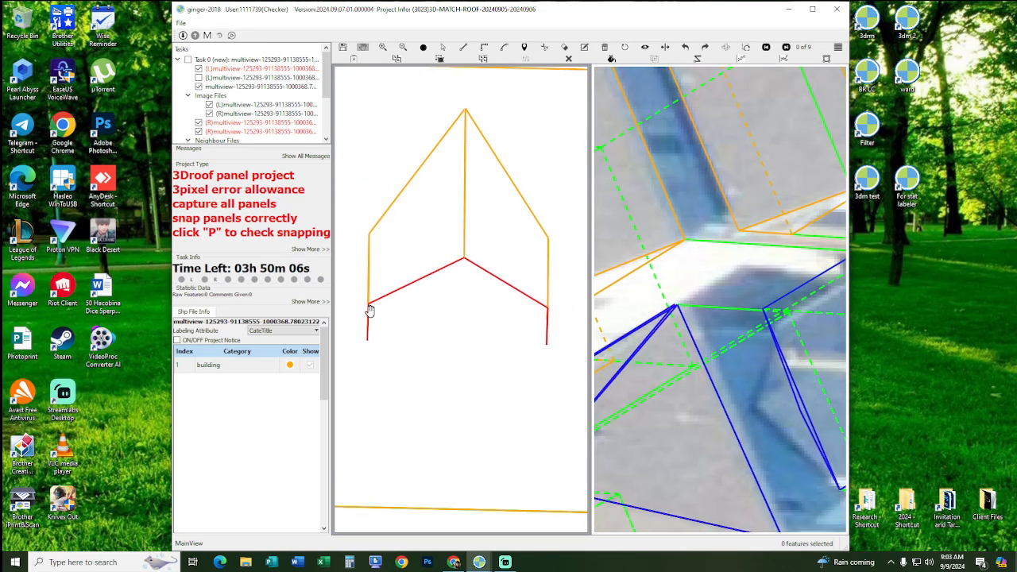
- Redraw the triangular side panel under the second dormer eave, its front edge about 0.87 m long and parallel to the opposite triangle's
{"action": "key", "text": "l"}
{"action": "left_click", "coordinate": [368, 303]}
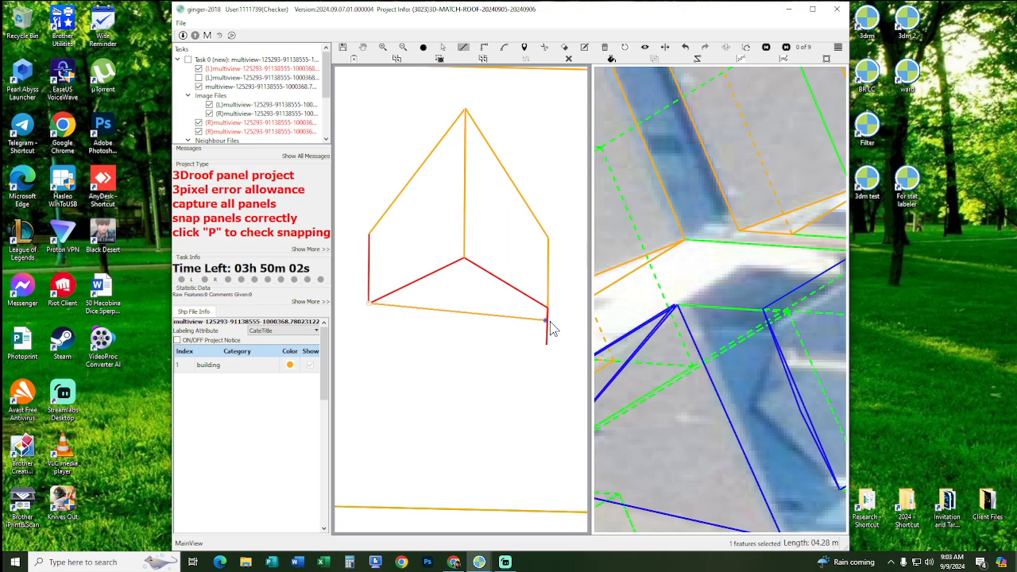
{"action": "left_click", "coordinate": [547, 322]}
{"action": "middle_click_drag", "start_coordinate": [418, 320], "coordinate": [438, 334]}
{"action": "scroll", "coordinate": [402, 326], "scroll_direction": "up", "scroll_amount": 2}
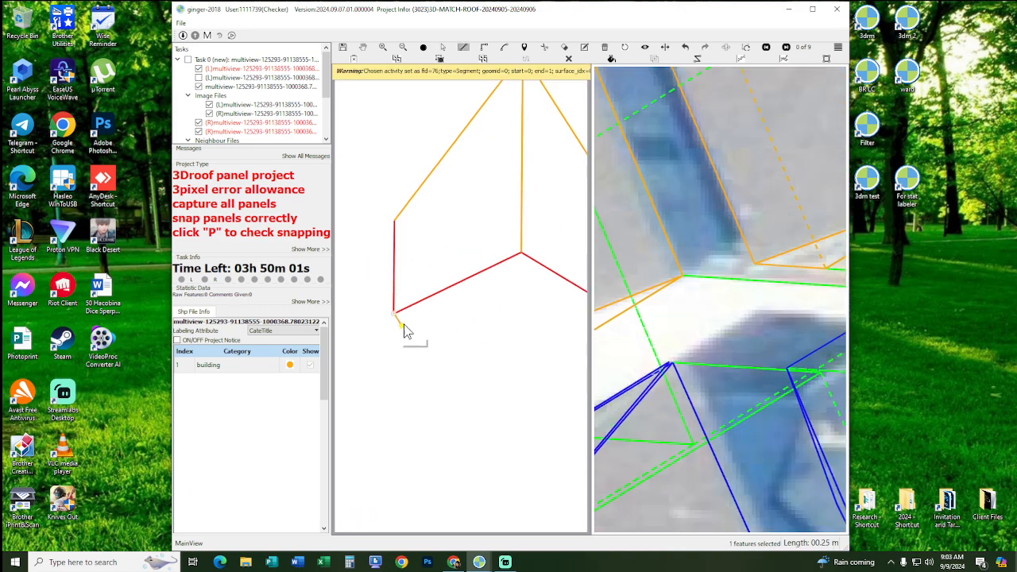
{"action": "left_click", "coordinate": [392, 363]}
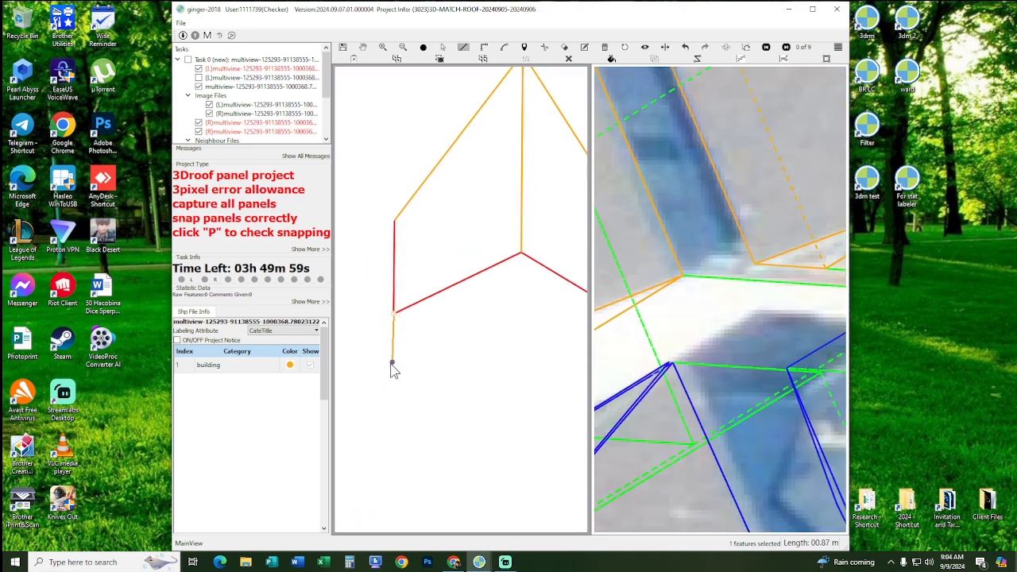
{"action": "right_click", "coordinate": [413, 288]}
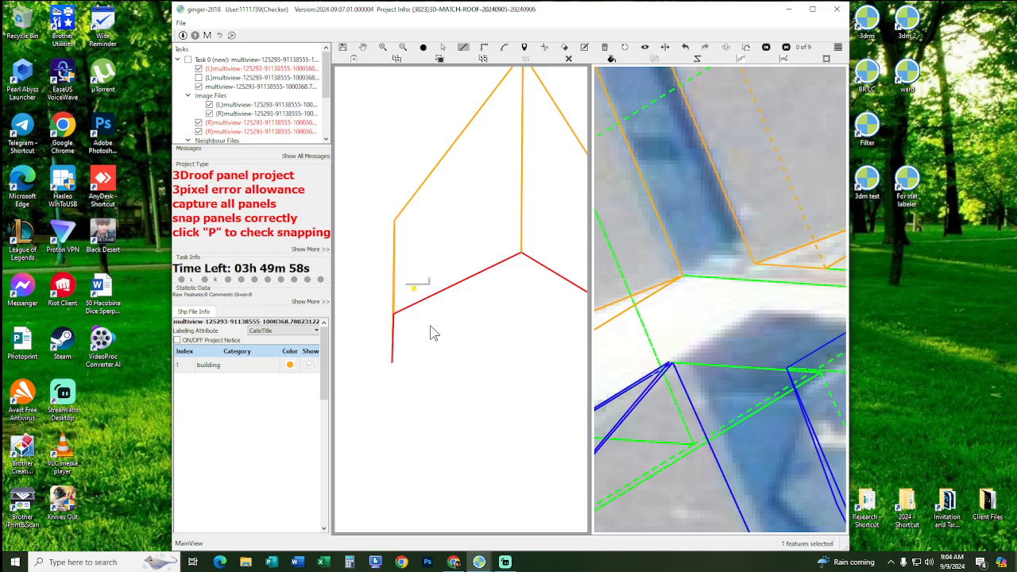
{"action": "scroll", "coordinate": [430, 325], "scroll_direction": "down", "scroll_amount": 2}
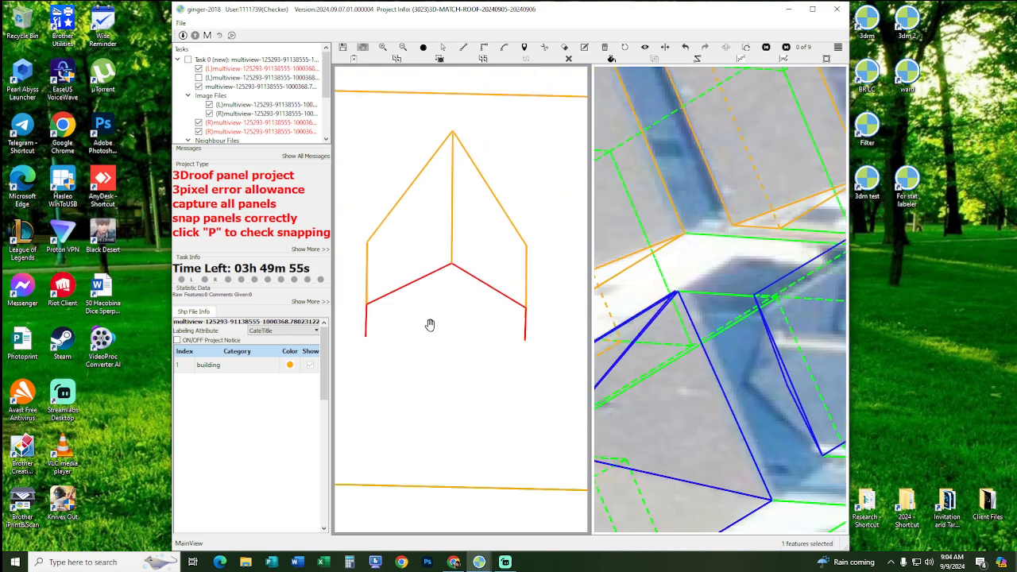
- Try to close the dormer's front between both side triangles with a panel reaching up to the ridge end
{"action": "left_click", "coordinate": [528, 344]}
{"action": "left_click", "coordinate": [371, 340]}
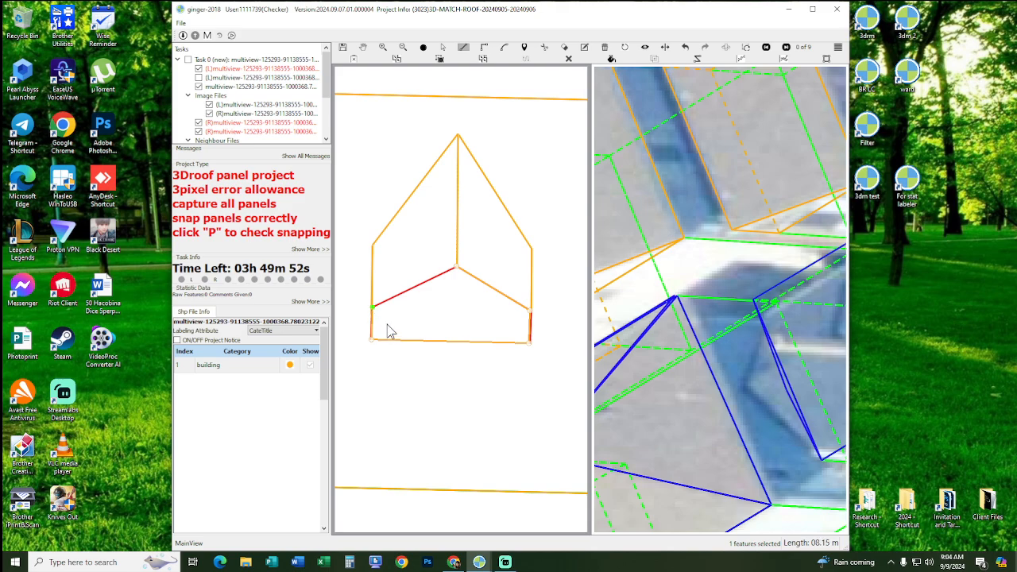
{"action": "right_click", "coordinate": [402, 335]}
{"action": "middle_click_drag", "start_coordinate": [406, 348], "coordinate": [498, 309]}
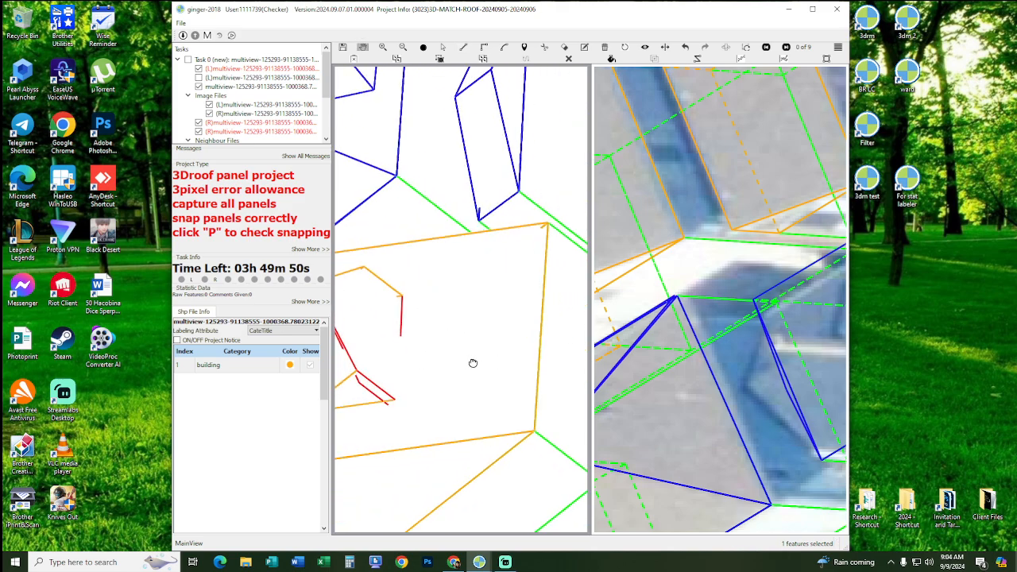
{"action": "scroll", "coordinate": [473, 361], "scroll_direction": "down", "scroll_amount": 3}
{"action": "left_click_drag", "start_coordinate": [472, 359], "coordinate": [484, 372]}
{"action": "scroll", "coordinate": [482, 381], "scroll_direction": "up", "scroll_amount": 2}
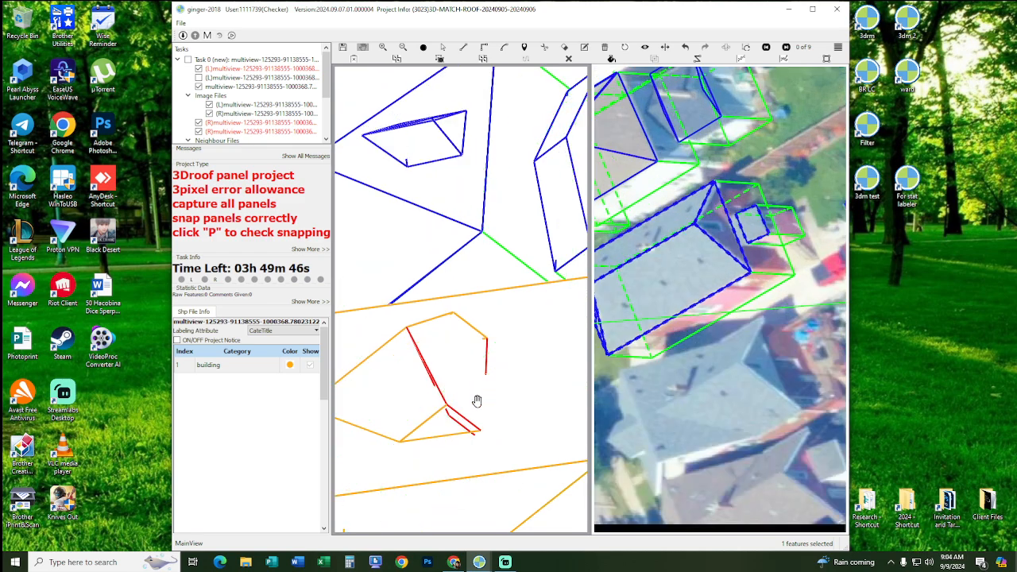
- Redraw the dormer's front panel, snapping it to both eave corners and the lower corners of the side triangles
{"action": "left_click", "coordinate": [449, 408]}
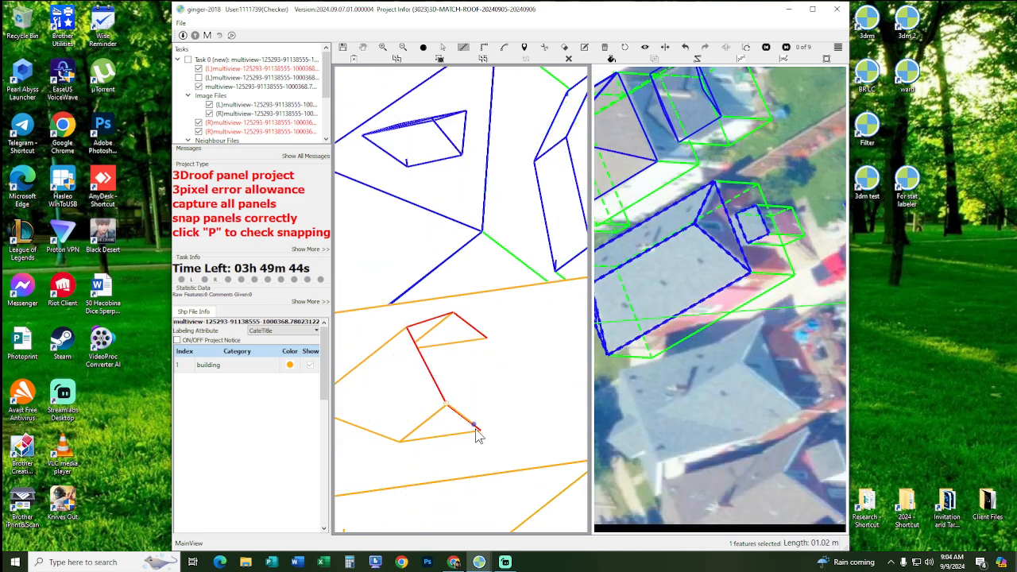
{"action": "left_click", "coordinate": [479, 430]}
{"action": "left_click", "coordinate": [485, 339]}
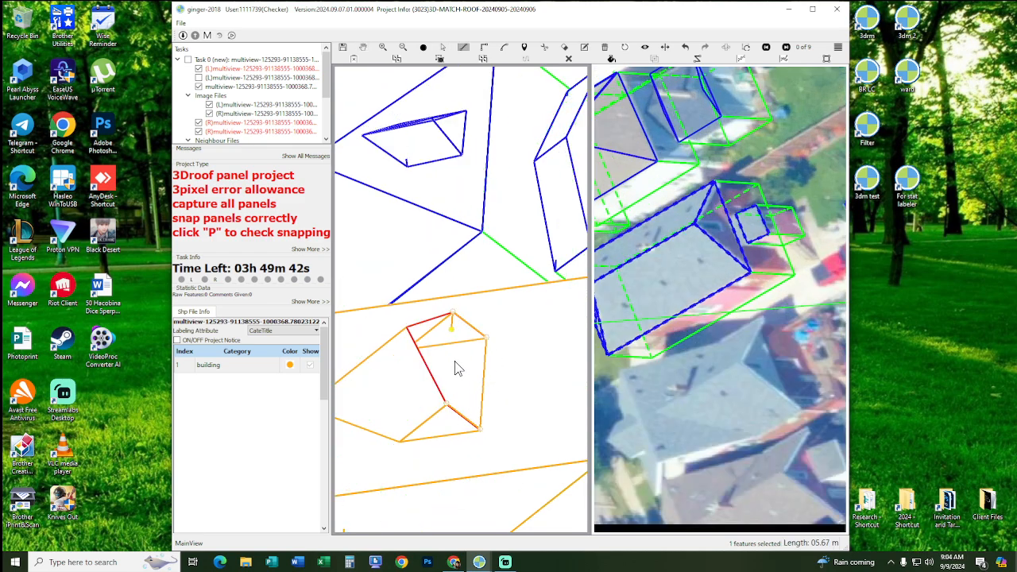
{"action": "double_click", "coordinate": [446, 405]}
{"action": "key", "text": "Escape"}
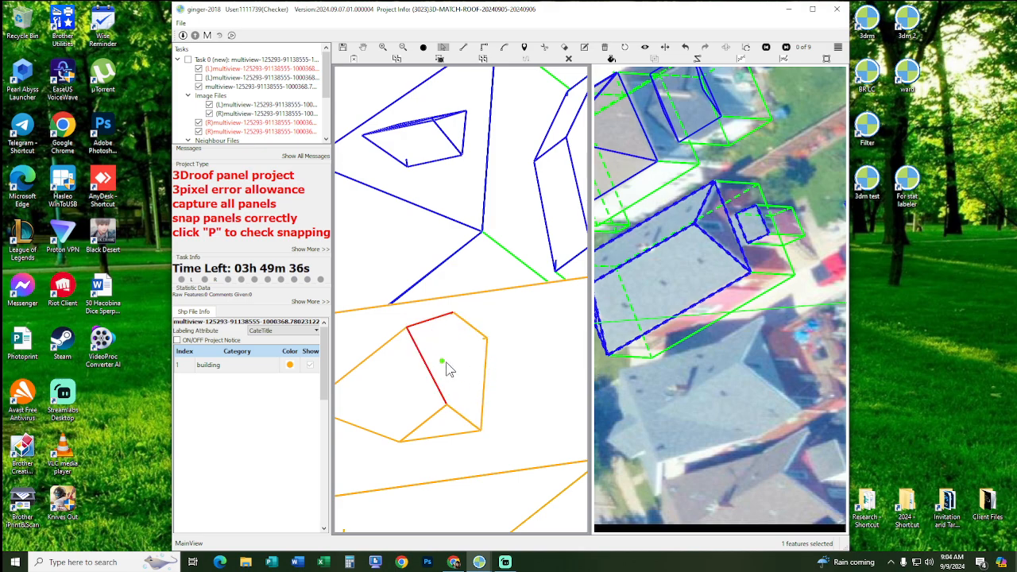
- Delete both sloping roof panels of the dormer, keeping its front and triangular sides
{"action": "middle_click_drag", "start_coordinate": [443, 360], "coordinate": [401, 418]}
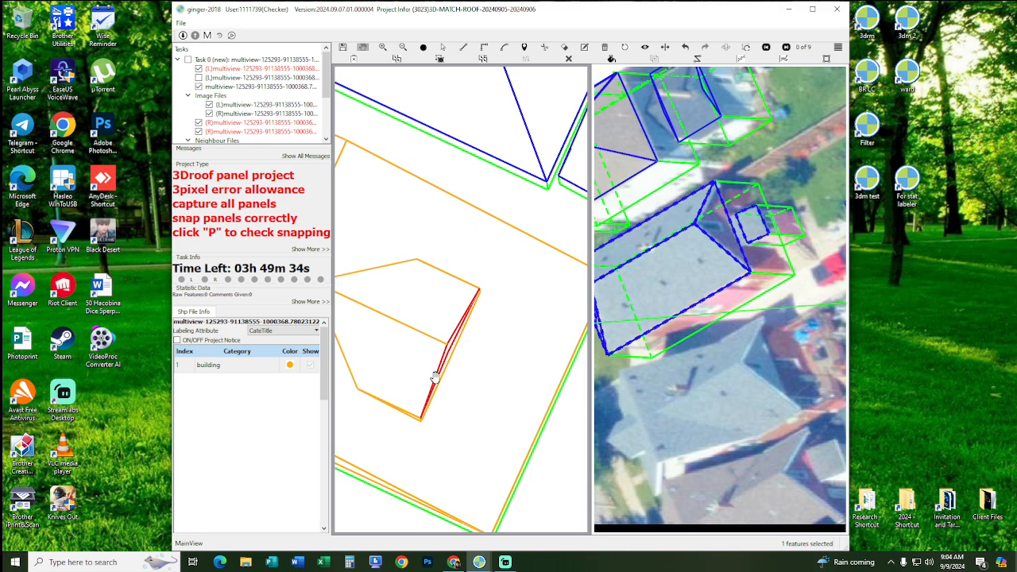
{"action": "middle_click_drag", "start_coordinate": [435, 377], "coordinate": [421, 274]}
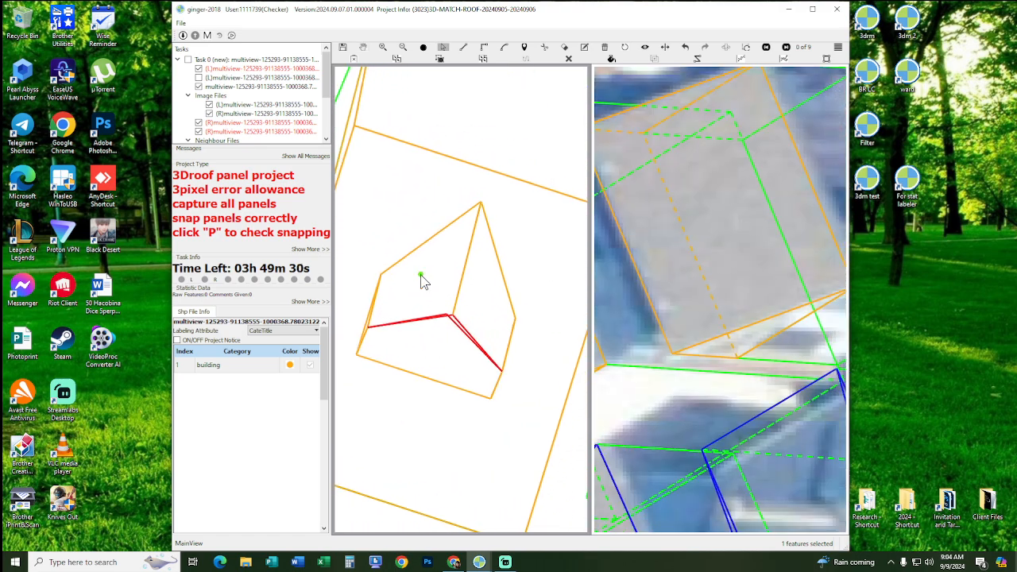
{"action": "key", "text": "Delete"}
{"action": "left_click", "coordinate": [478, 283]}
{"action": "key", "text": "Delete"}
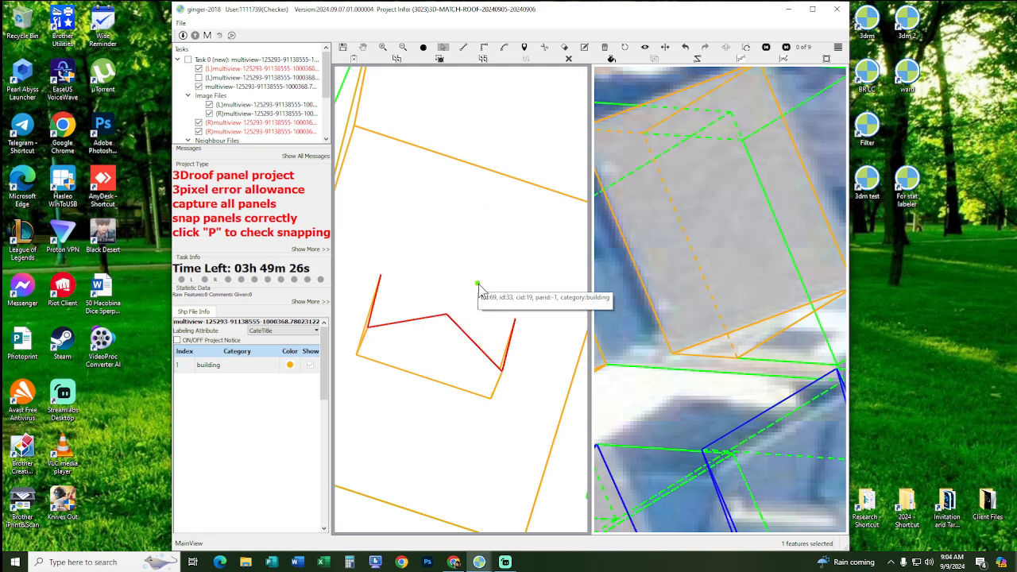
- Redraw one dormer slope from the front peak, with a ridge about 3.81 m long parallel to the main roof's side edge, snapped to the side triangle
{"action": "key", "text": "p"}
{"action": "key", "text": "p"}
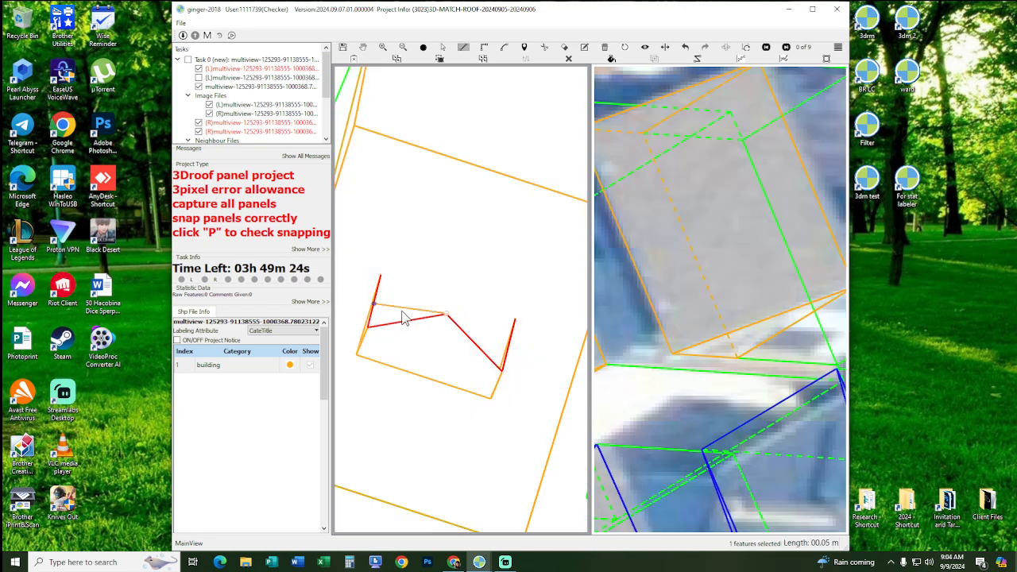
{"action": "left_click", "coordinate": [446, 316]}
{"action": "key", "text": "s"}
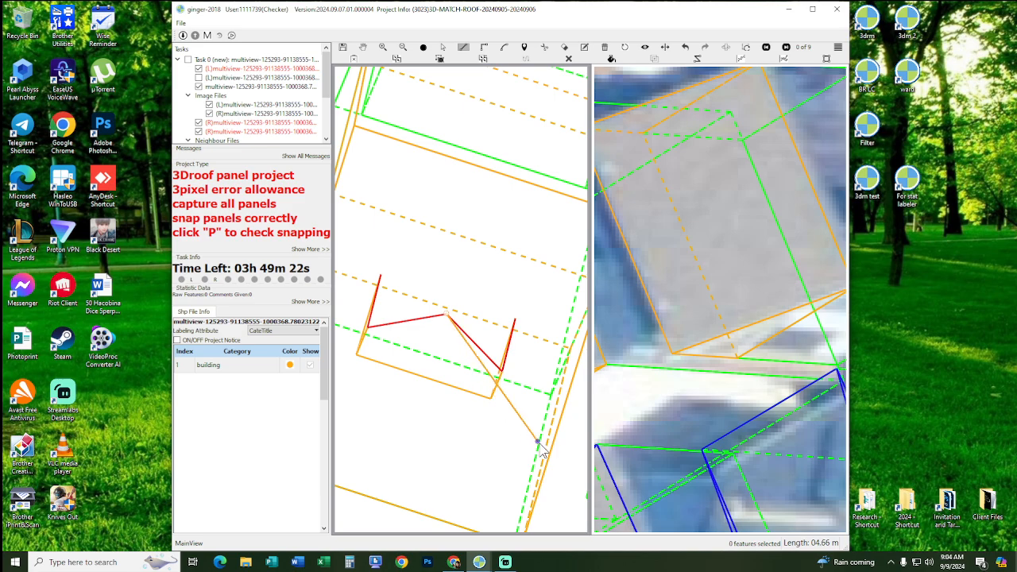
{"action": "left_click", "coordinate": [539, 443]}
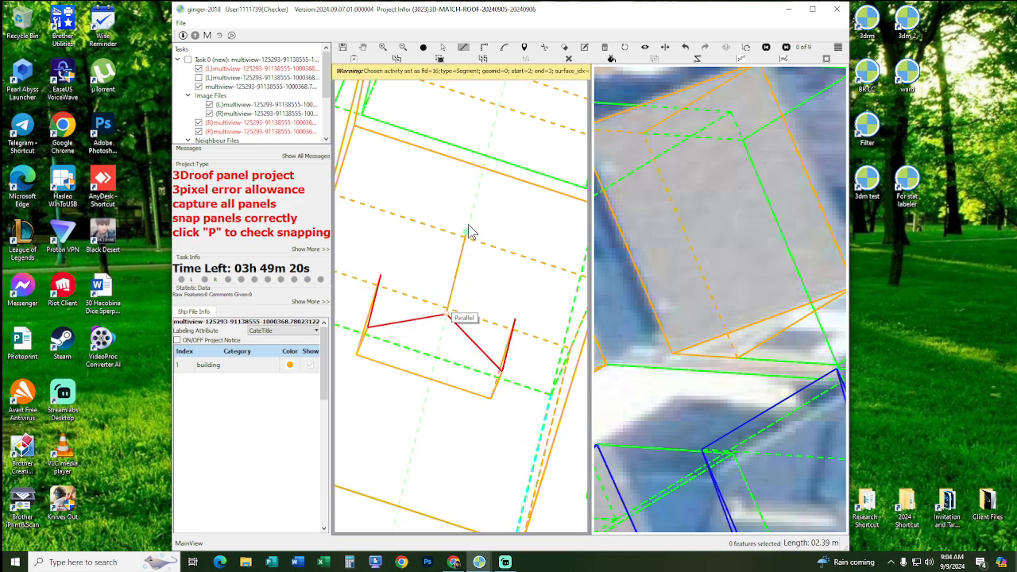
{"action": "left_click", "coordinate": [476, 195]}
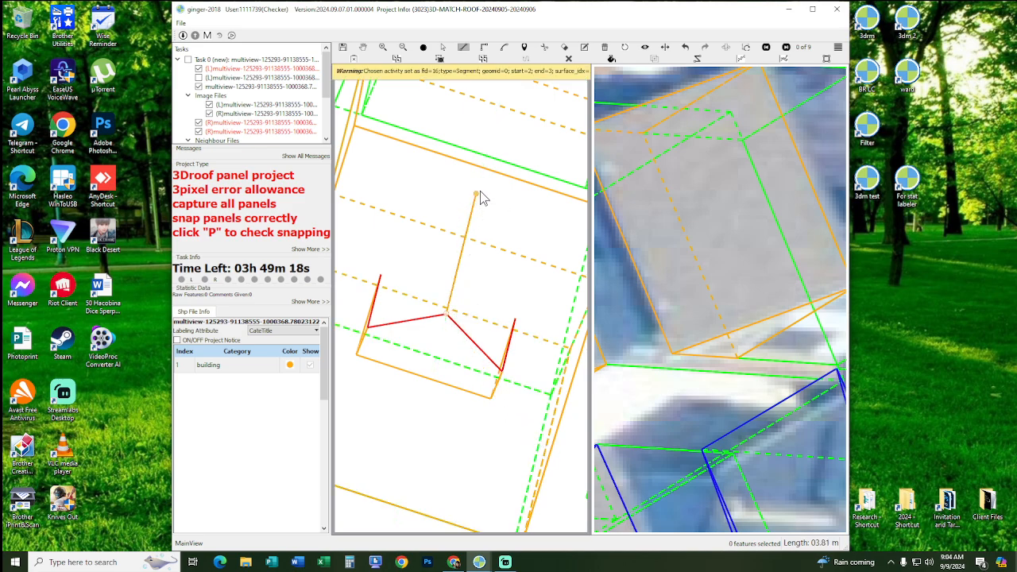
{"action": "left_click", "coordinate": [515, 321]}
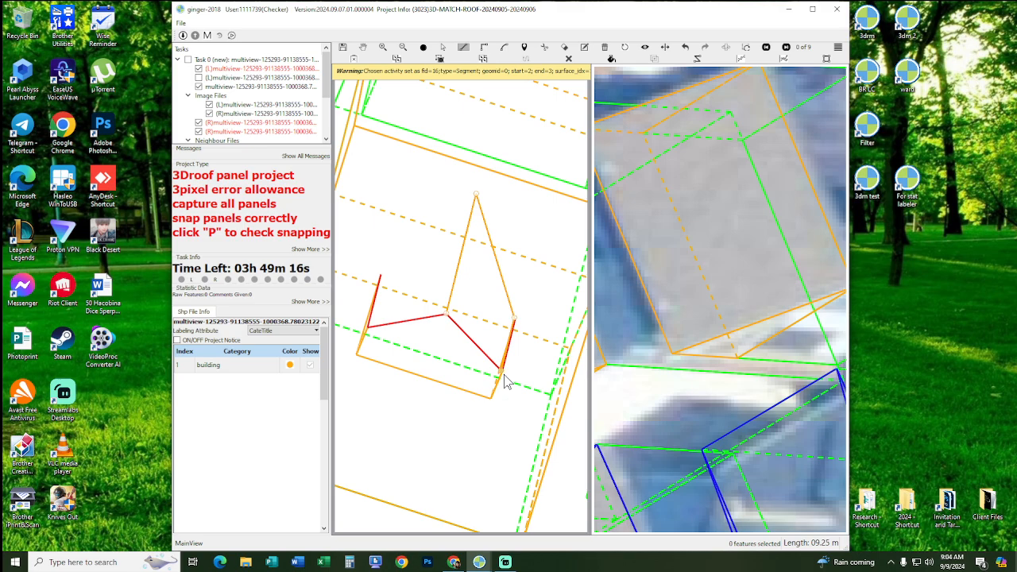
{"action": "left_click", "coordinate": [504, 374]}
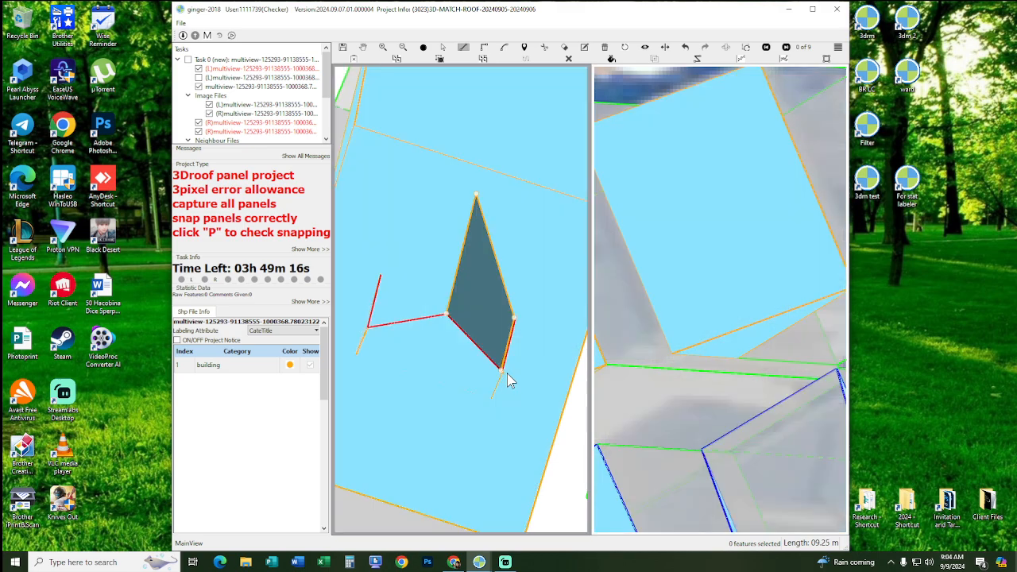
{"action": "right_click", "coordinate": [468, 294]}
- Redraw the opposite dormer slope, snapping it to the new ridge's rear end and the other side triangle's eave corners
{"action": "middle_click_drag", "start_coordinate": [474, 298], "coordinate": [494, 313]}
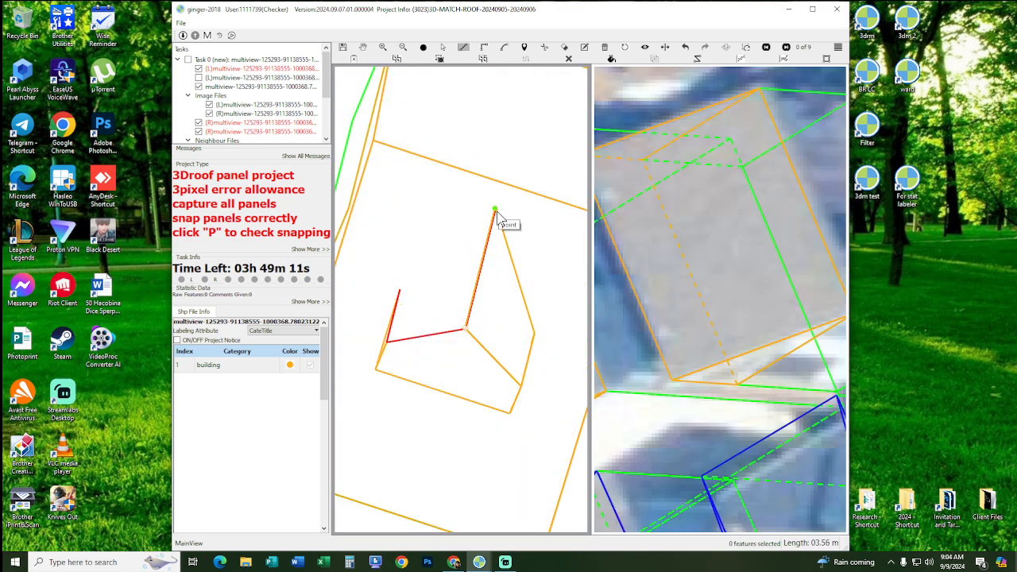
{"action": "left_click", "coordinate": [495, 211]}
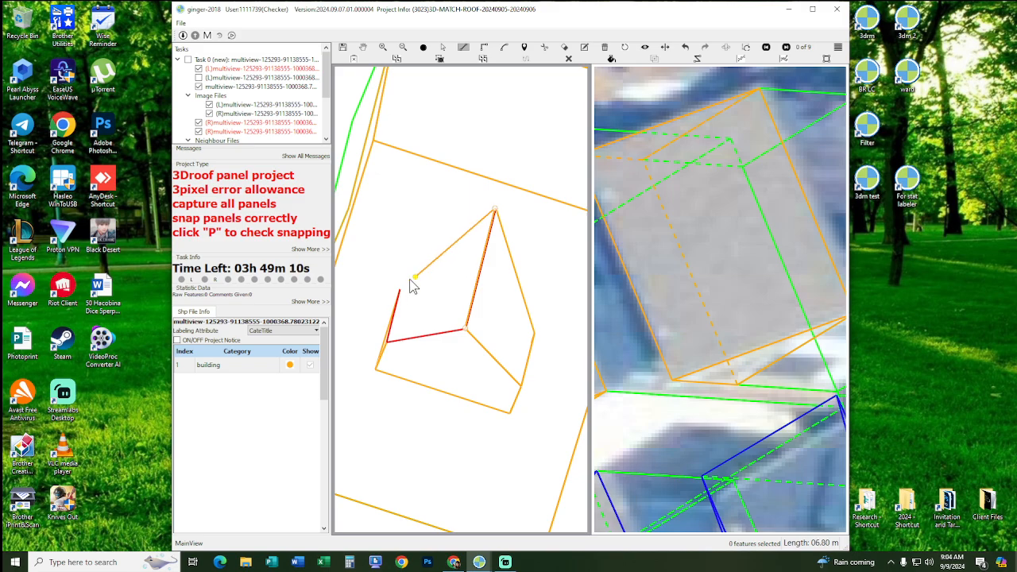
{"action": "left_click", "coordinate": [400, 289]}
{"action": "right_click", "coordinate": [436, 368]}
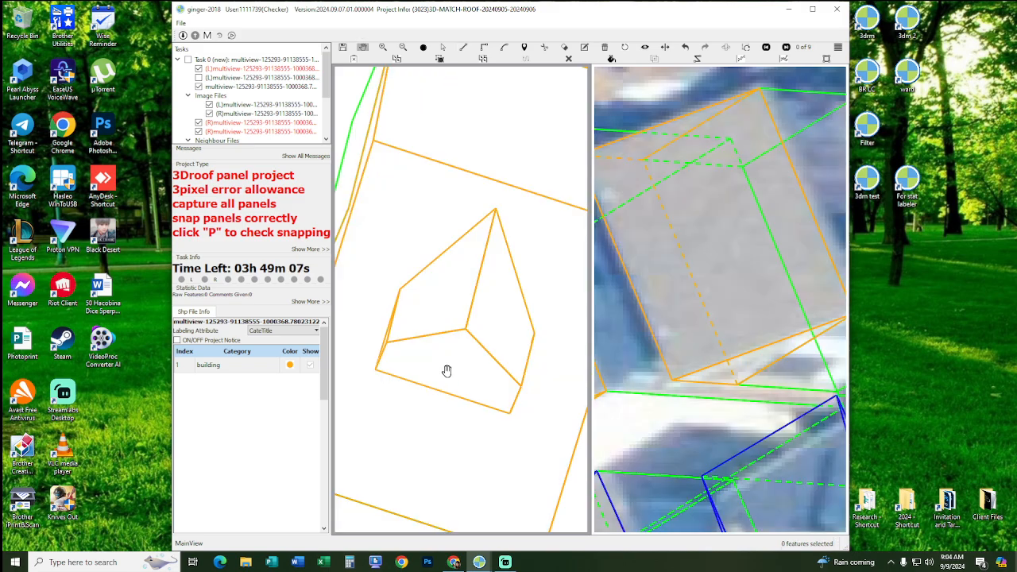
- Examine the dormer and surrounding roof panels from several angles and against the aerial image, checking their fit and snapping
{"action": "scroll", "coordinate": [447, 372], "scroll_direction": "down", "scroll_amount": 2}
{"action": "left_click_drag", "start_coordinate": [447, 371], "coordinate": [478, 371]}
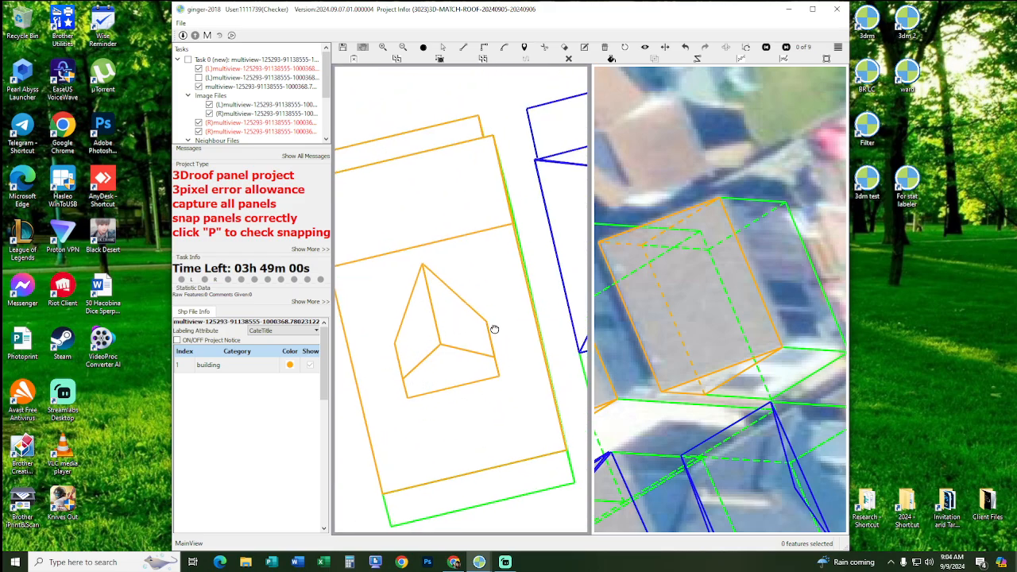
{"action": "left_click_drag", "start_coordinate": [453, 340], "coordinate": [503, 327]}
{"action": "key", "text": "p"}
{"action": "scroll", "coordinate": [463, 312], "scroll_direction": "up", "scroll_amount": 6}
{"action": "scroll", "coordinate": [503, 326], "scroll_direction": "up", "scroll_amount": 4}
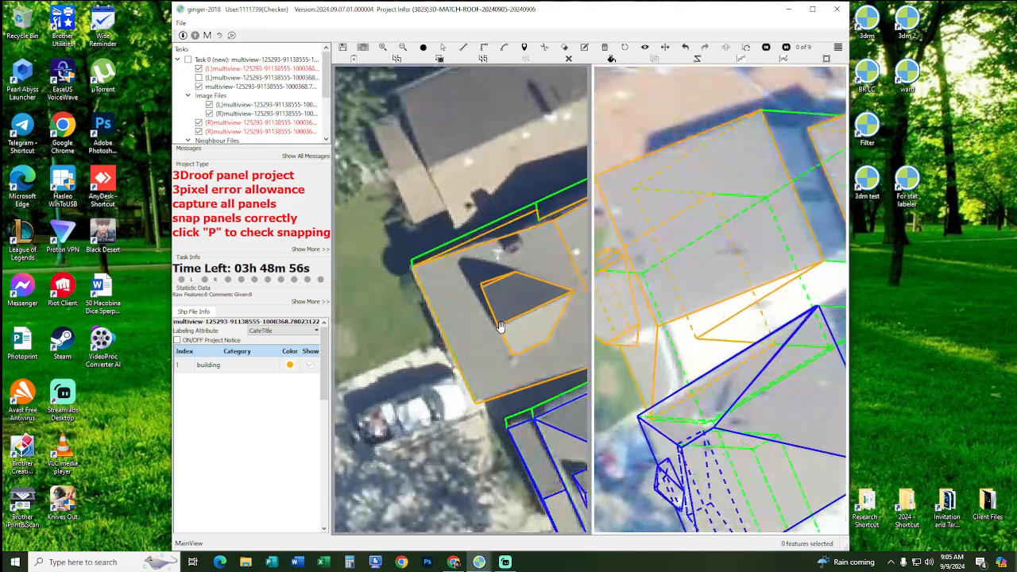
{"action": "key", "text": "p"}
{"action": "left_click_drag", "start_coordinate": [554, 306], "coordinate": [540, 279]}
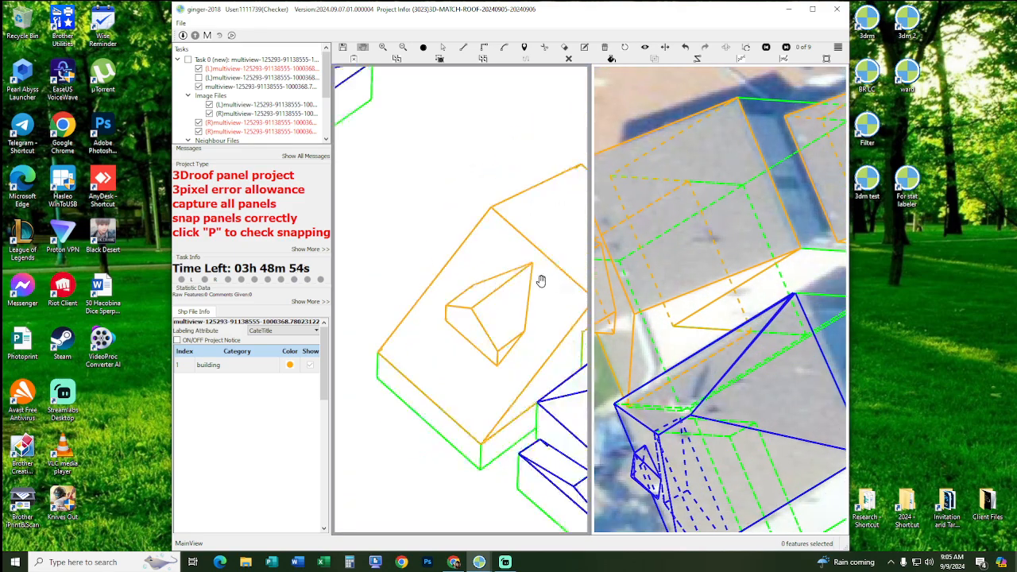
{"action": "key", "text": "s"}
{"action": "left_click", "coordinate": [542, 339]}
{"action": "left_click_drag", "start_coordinate": [544, 318], "coordinate": [538, 332]}
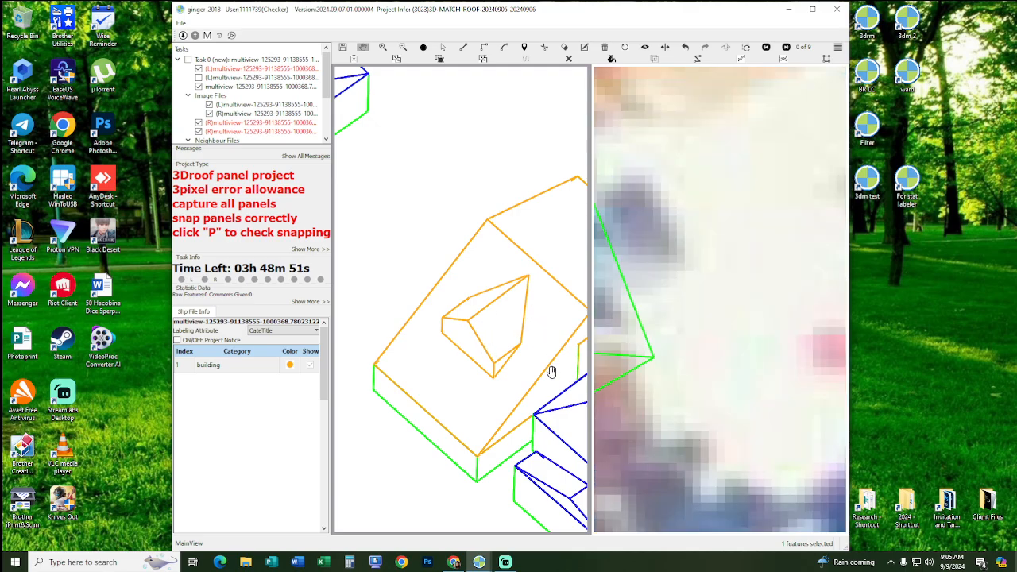
{"action": "key", "text": "p"}
{"action": "scroll", "coordinate": [475, 247], "scroll_direction": "up", "scroll_amount": 6}
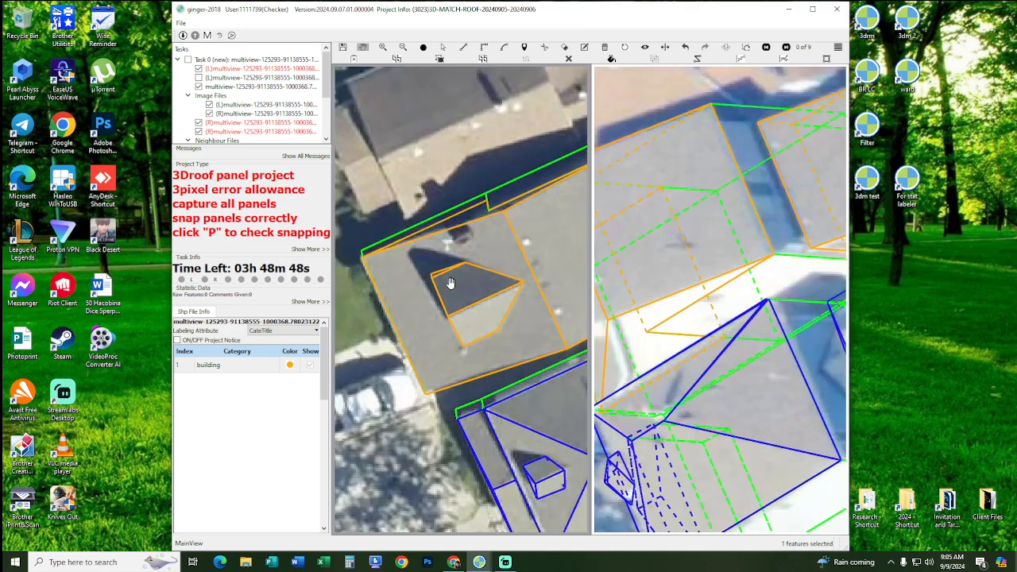
{"action": "scroll", "coordinate": [452, 285], "scroll_direction": "up", "scroll_amount": 3}
{"action": "left_click_drag", "start_coordinate": [458, 288], "coordinate": [447, 292]}
{"action": "scroll", "coordinate": [446, 293], "scroll_direction": "down", "scroll_amount": 2}
- Cut the dormer's outline out of the main roof slope panel beneath it and check the resulting opening
{"action": "key", "text": "s"}
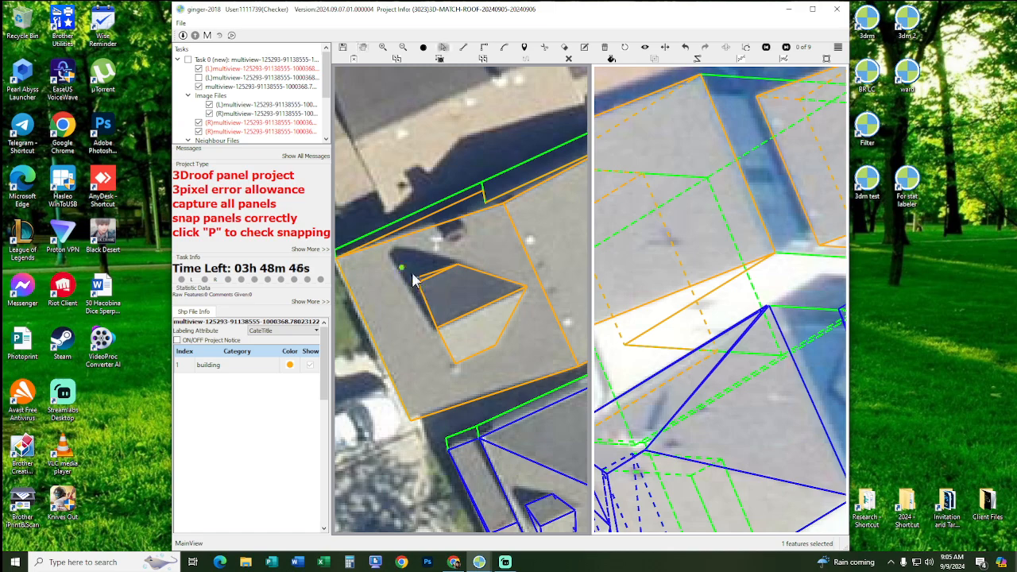
{"action": "left_click", "coordinate": [501, 338]}
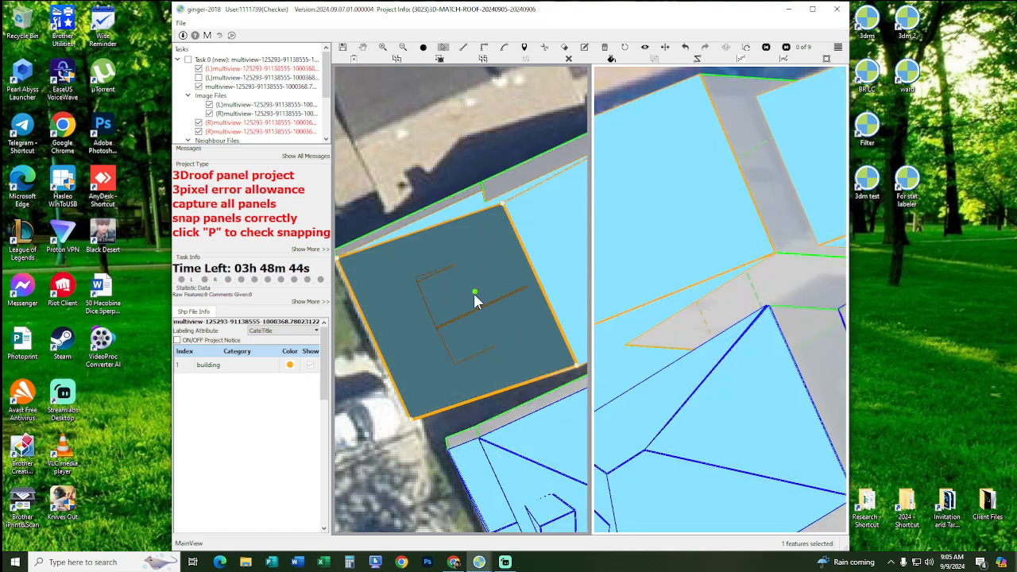
{"action": "key", "text": "p"}
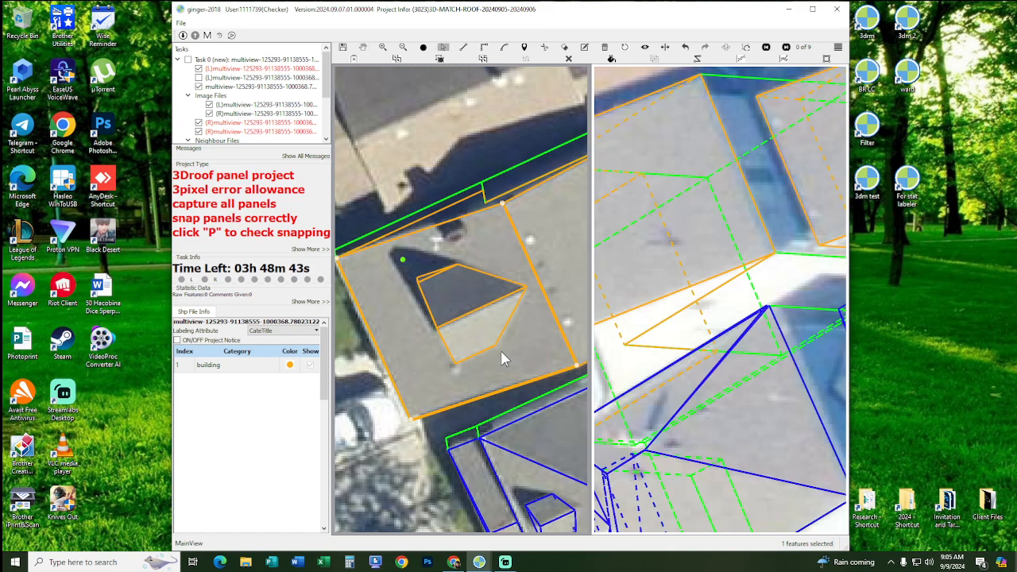
{"action": "key", "text": "p"}
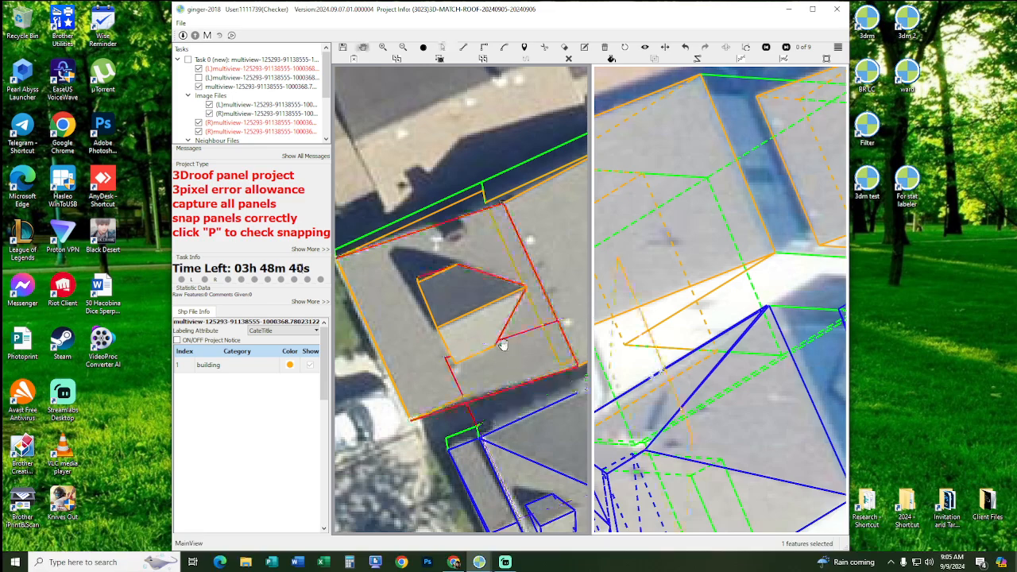
{"action": "key", "text": "p"}
{"action": "left_click_drag", "start_coordinate": [392, 259], "coordinate": [512, 372]}
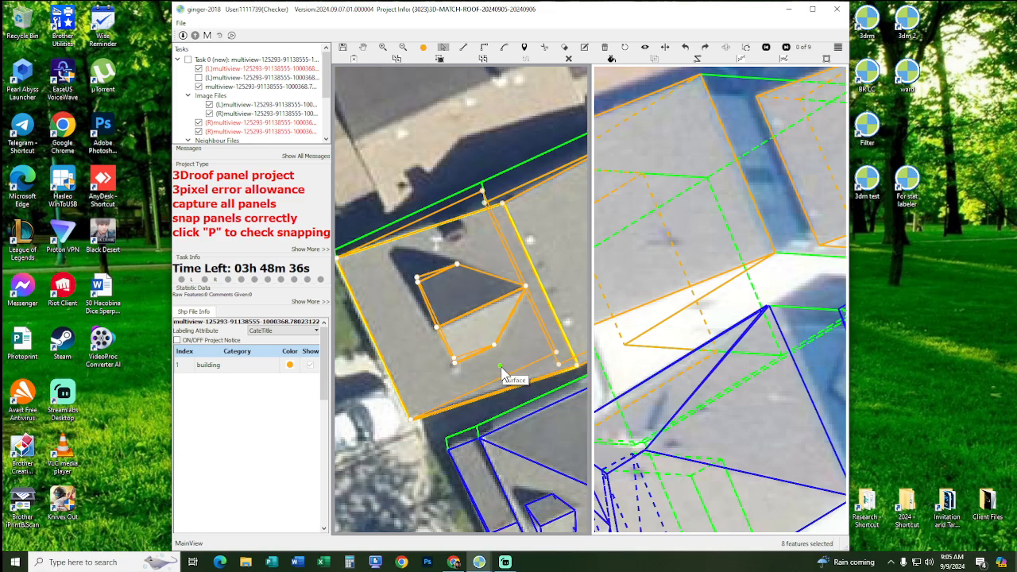
{"action": "left_click", "coordinate": [527, 347]}
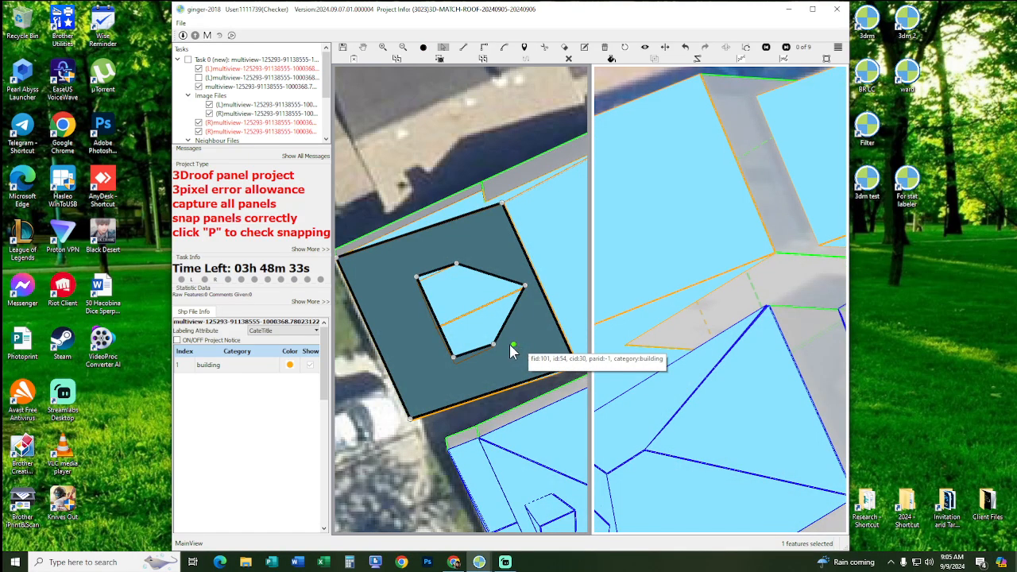
{"action": "scroll", "coordinate": [509, 344], "scroll_direction": "up", "scroll_amount": 1}
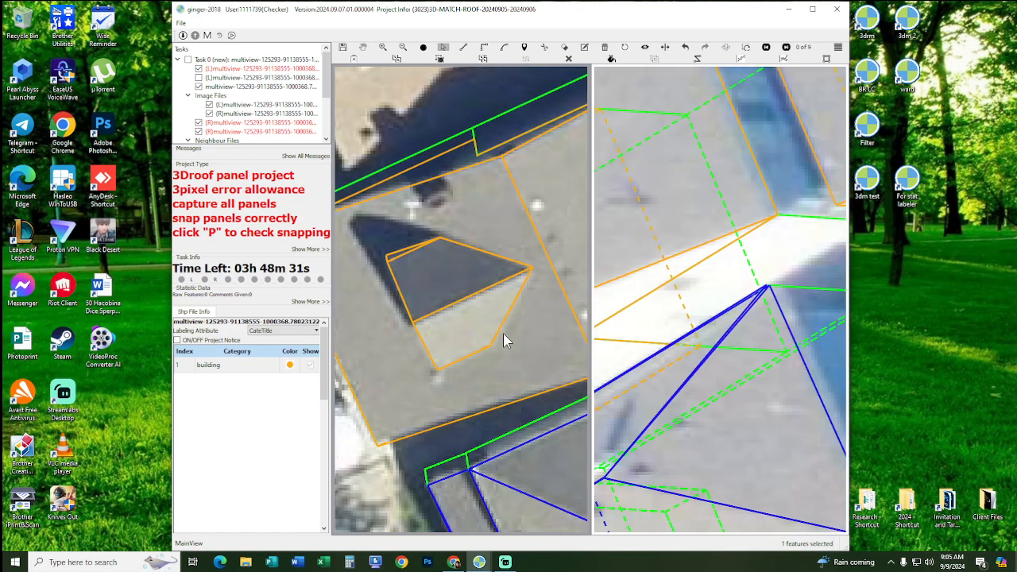
- Run the snapping check on the dormer and main roof panels and examine the dormer's edges in 3D from several angles
{"action": "left_click", "coordinate": [486, 324]}
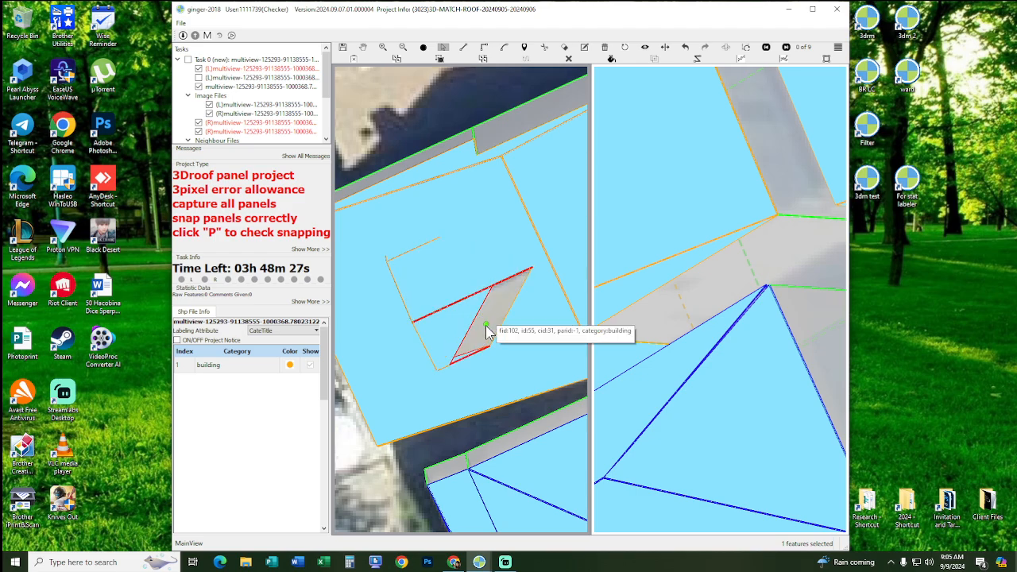
{"action": "left_click", "coordinate": [477, 331]}
{"action": "key", "text": "Escape"}
{"action": "scroll", "coordinate": [500, 326], "scroll_direction": "down", "scroll_amount": 1}
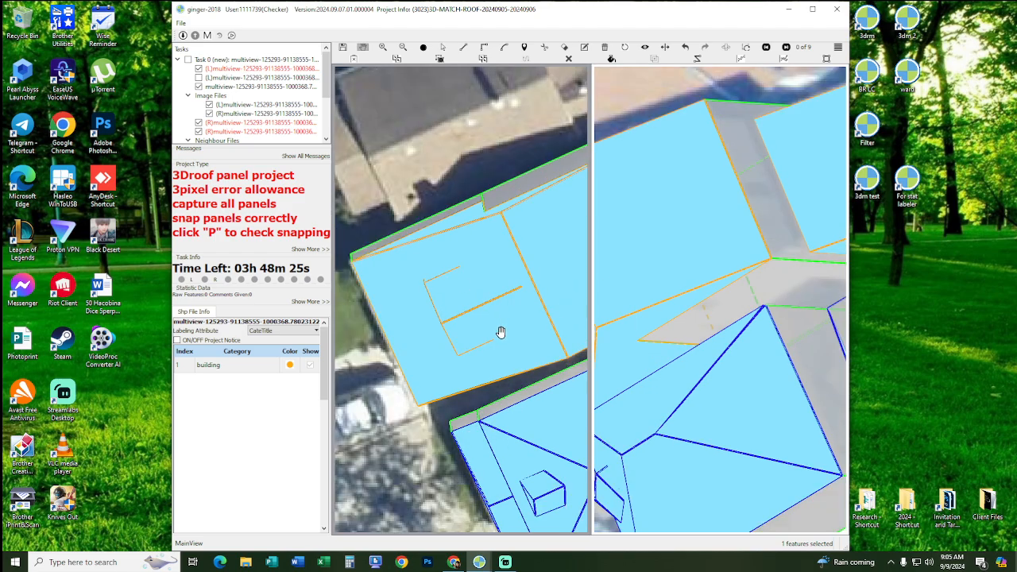
{"action": "middle_click_drag", "start_coordinate": [501, 332], "coordinate": [526, 308]}
{"action": "key", "text": "p"}
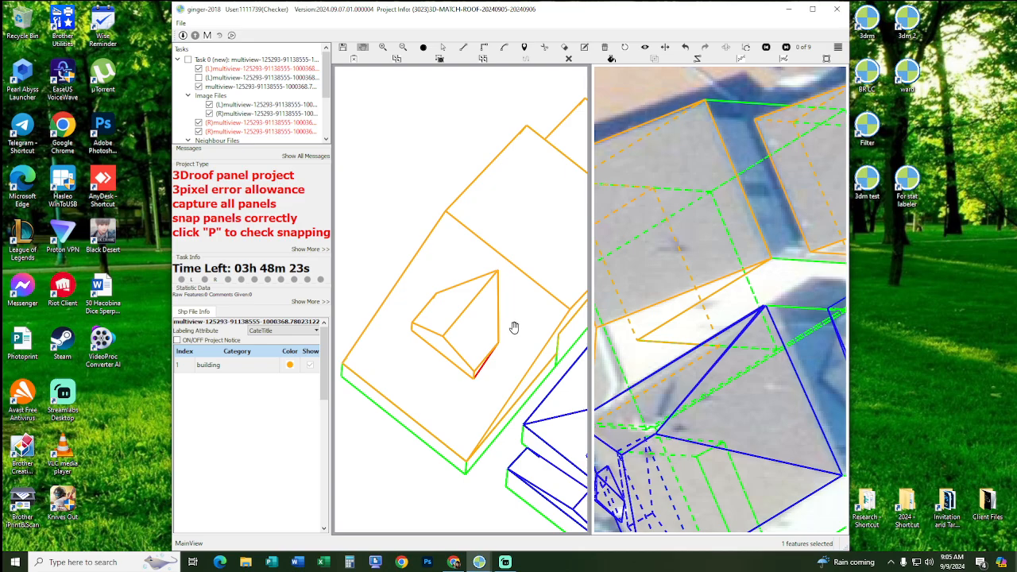
{"action": "key", "text": "r"}
{"action": "scroll", "coordinate": [460, 275], "scroll_direction": "up", "scroll_amount": 8}
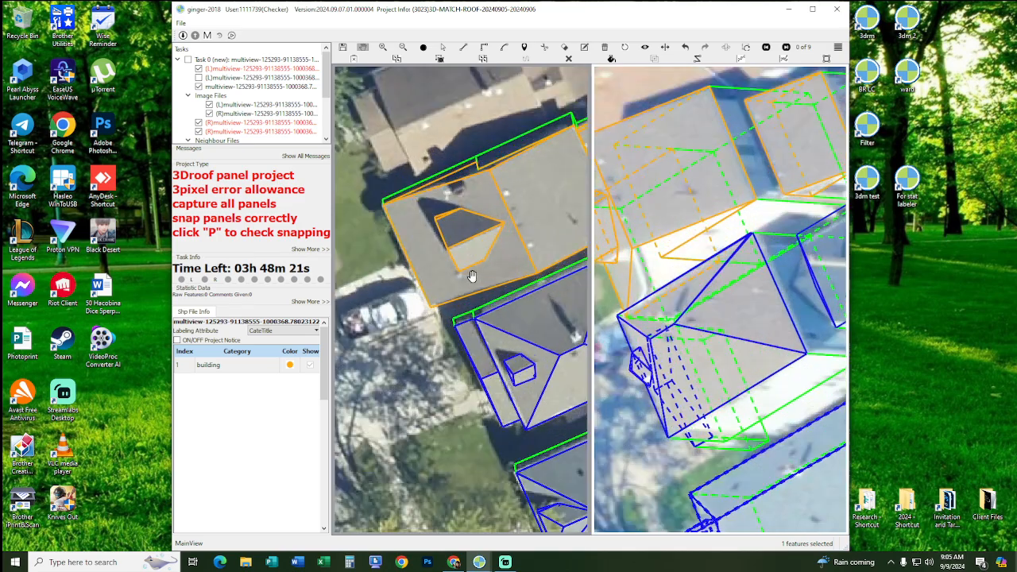
{"action": "mouse_move", "coordinate": [472, 276]}
{"action": "middle_mouse_down"}
{"action": "mouse_move", "coordinate": [493, 260]}
{"action": "mouse_move", "coordinate": [470, 265]}
{"action": "middle_mouse_up"}
{"action": "scroll", "coordinate": [467, 278], "scroll_direction": "up", "scroll_amount": 6}
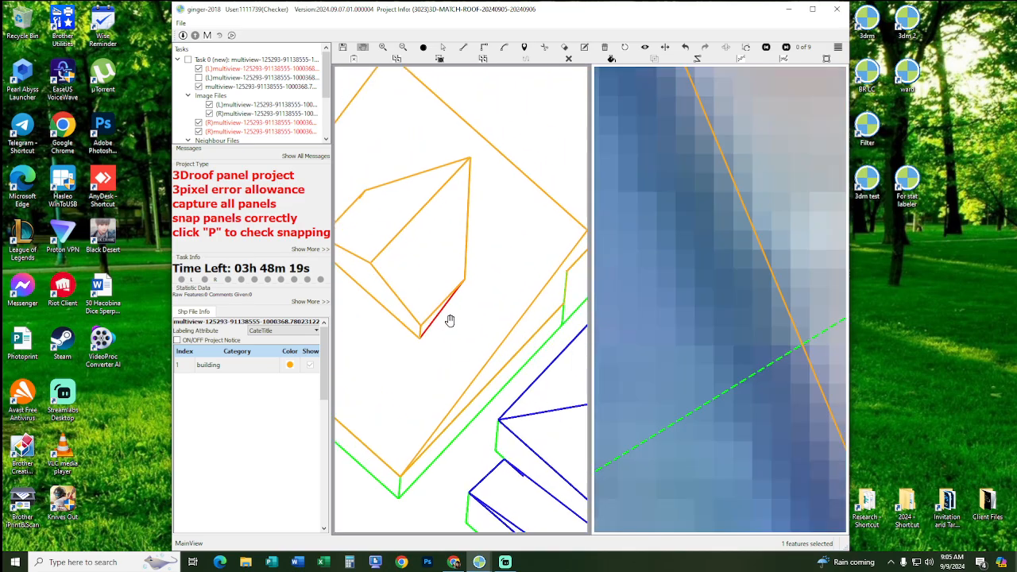
{"action": "middle_click_drag", "start_coordinate": [450, 320], "coordinate": [487, 332]}
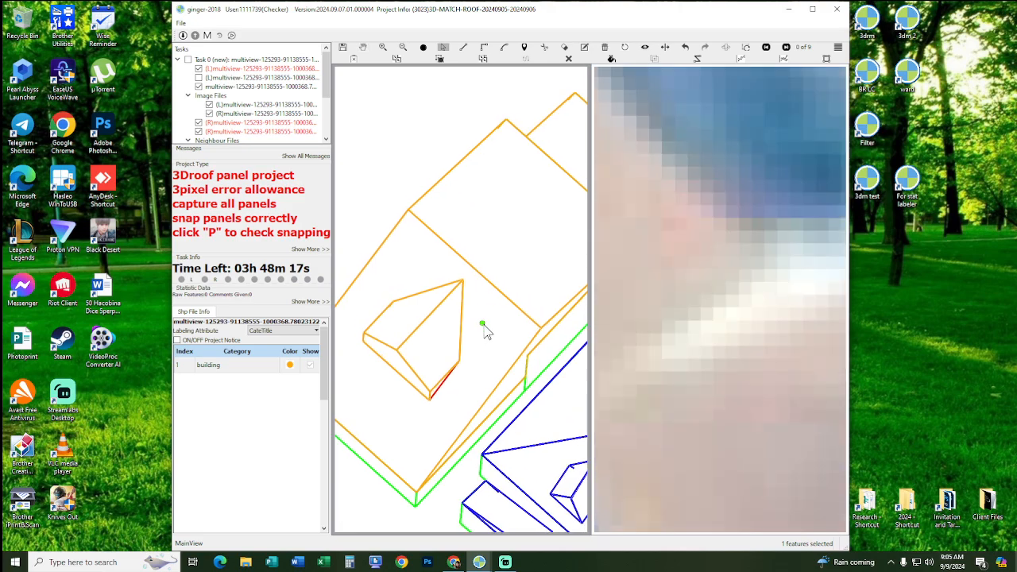
{"action": "scroll", "coordinate": [474, 372], "scroll_direction": "up", "scroll_amount": 2}
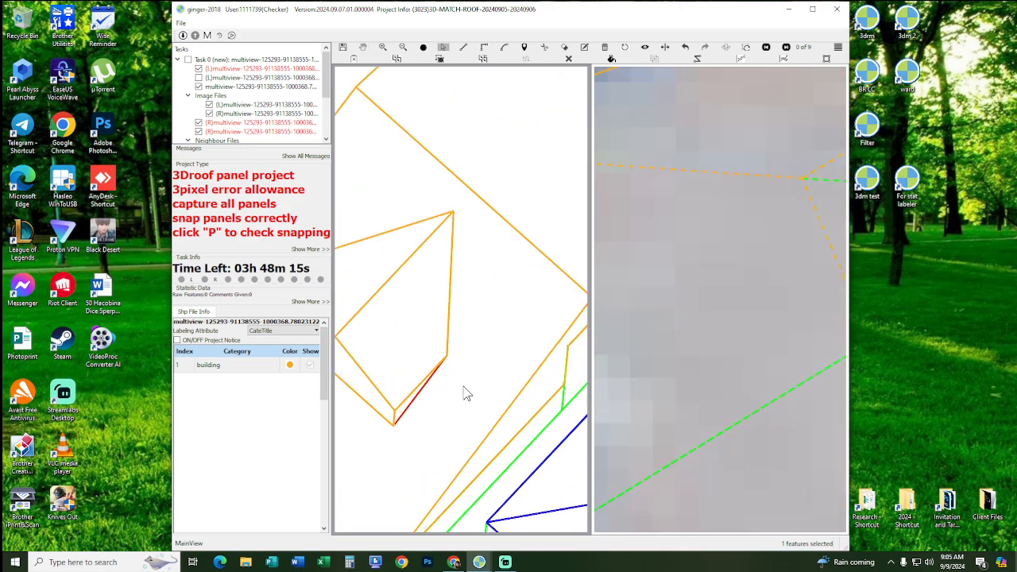
{"action": "middle_click_drag", "start_coordinate": [504, 324], "coordinate": [517, 357]}
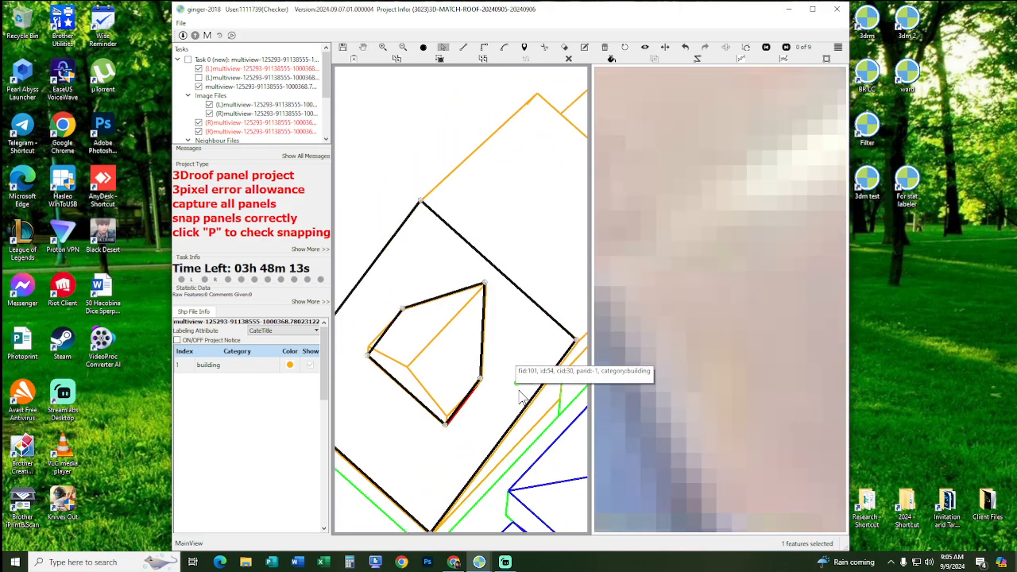
- Add an extra vertex on the main roof slope's outer side edge and examine its effect on the opening's snapping
{"action": "key", "text": "t"}
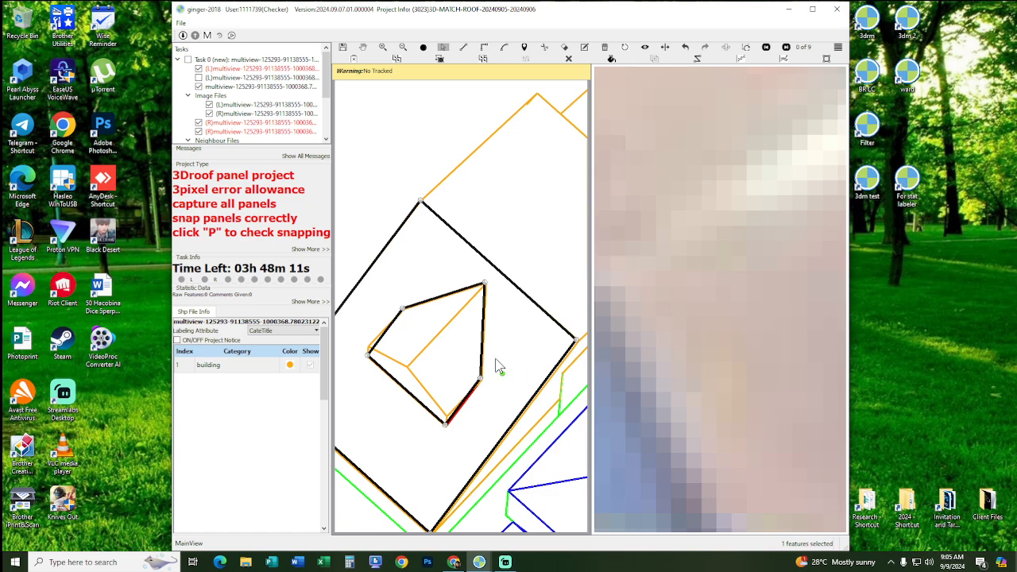
{"action": "left_click", "coordinate": [390, 248]}
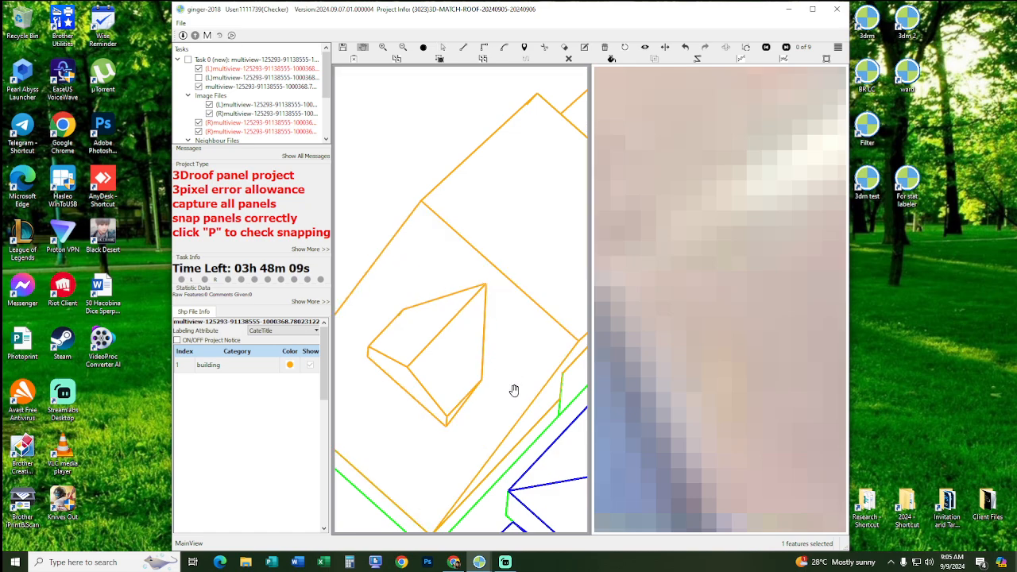
{"action": "scroll", "coordinate": [515, 390], "scroll_direction": "down", "scroll_amount": 2}
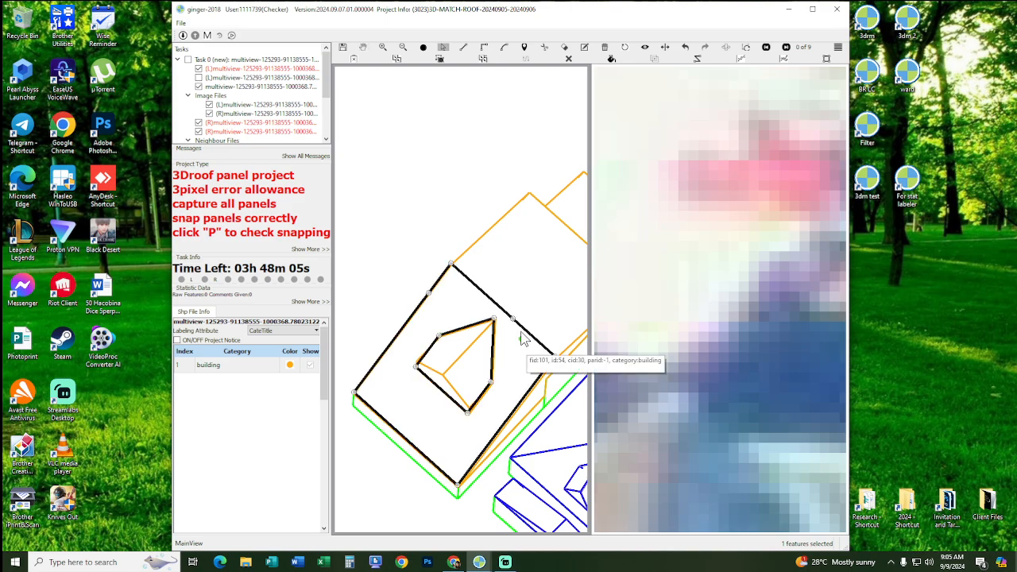
{"action": "key", "text": "space"}
{"action": "scroll", "coordinate": [519, 350], "scroll_direction": "down", "scroll_amount": 2}
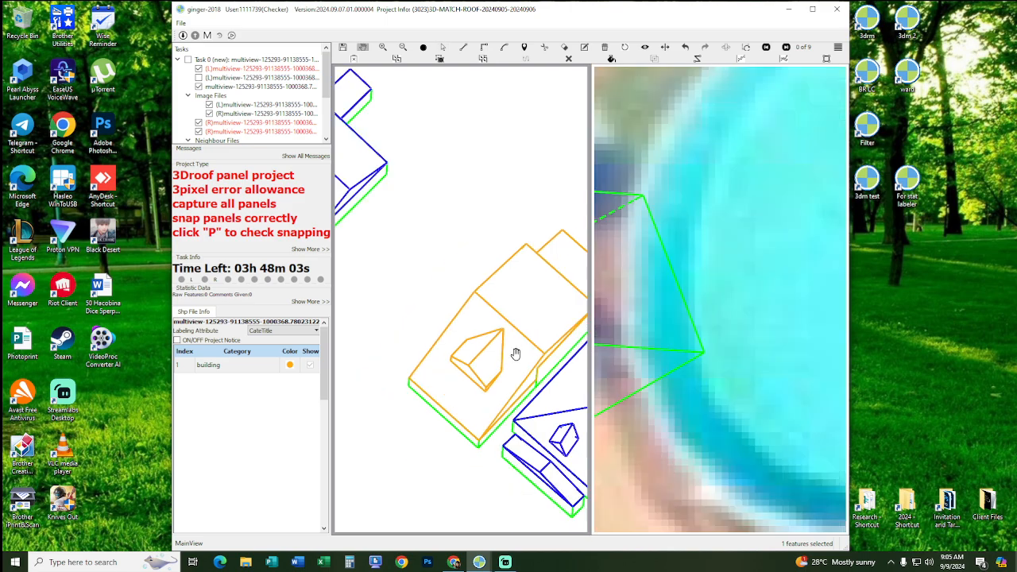
{"action": "left_click_drag", "start_coordinate": [516, 353], "coordinate": [504, 328]}
{"action": "scroll", "coordinate": [504, 371], "scroll_direction": "up", "scroll_amount": 3}
{"action": "scroll", "coordinate": [504, 329], "scroll_direction": "down", "scroll_amount": 2}
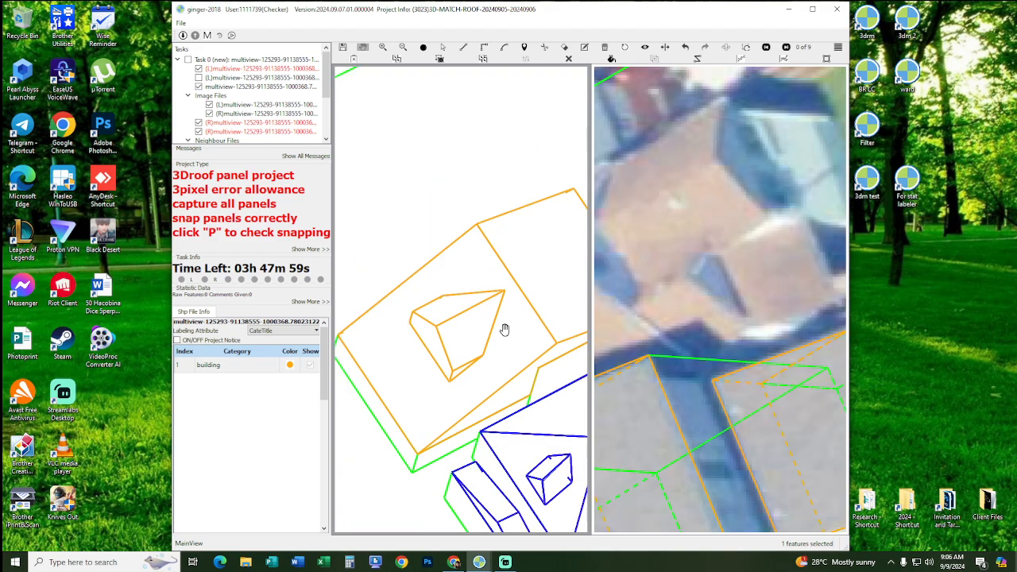
{"action": "key", "text": "space"}
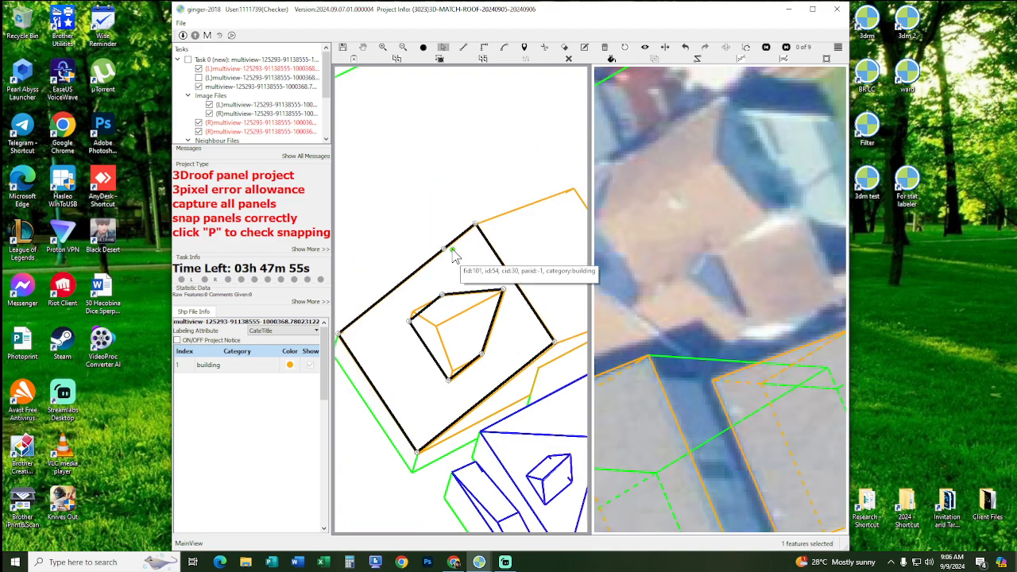
{"action": "key", "text": "space"}
- Add a vertex midway along the main slope opening's edge between the dormer ridge's rear end and the nearby eave corner
{"action": "left_click_drag", "start_coordinate": [484, 375], "coordinate": [475, 398]}
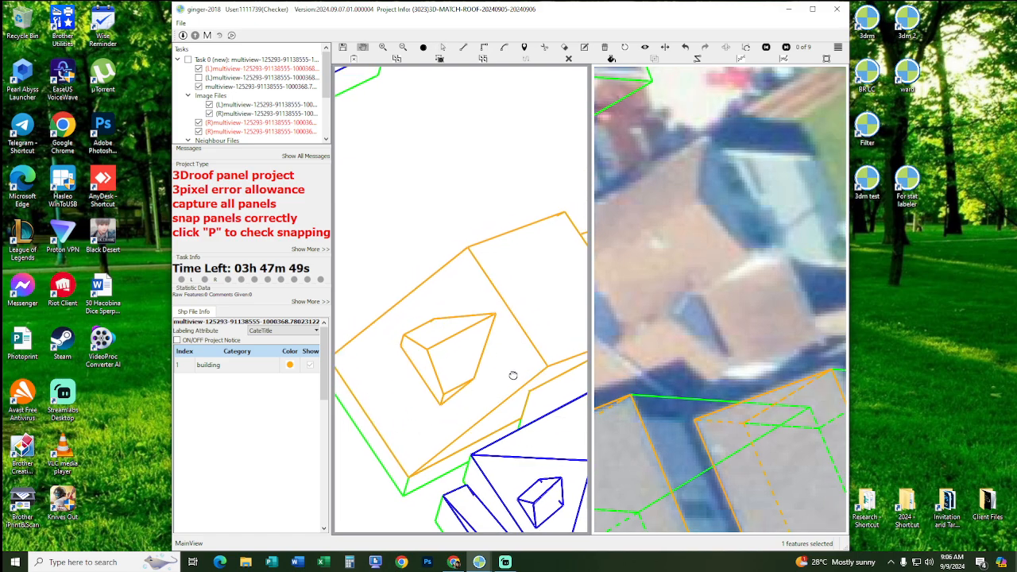
{"action": "scroll", "coordinate": [477, 400], "scroll_direction": "up", "scroll_amount": 3}
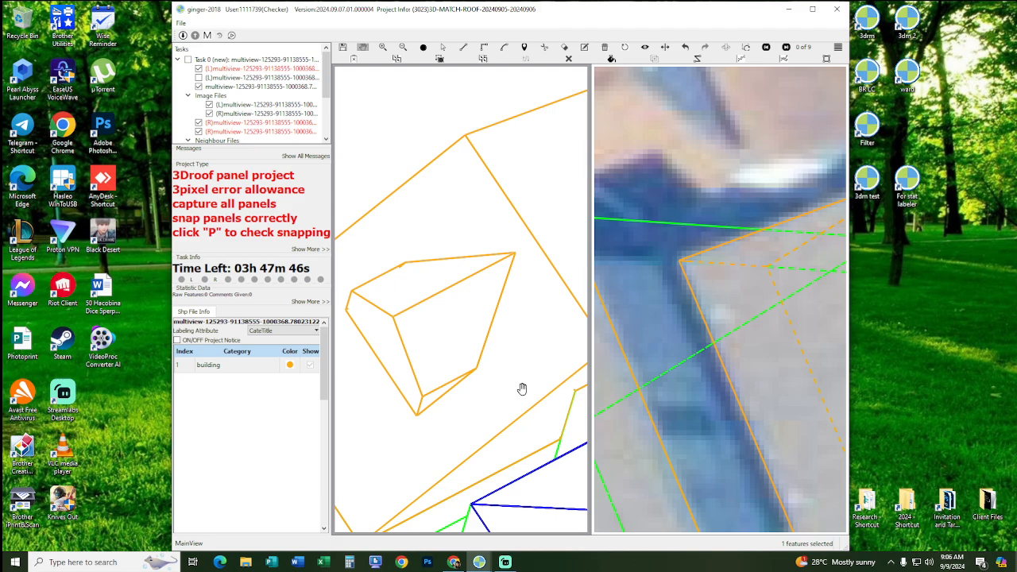
{"action": "left_click_drag", "start_coordinate": [522, 388], "coordinate": [535, 340]}
{"action": "left_click_drag", "start_coordinate": [530, 287], "coordinate": [496, 341]}
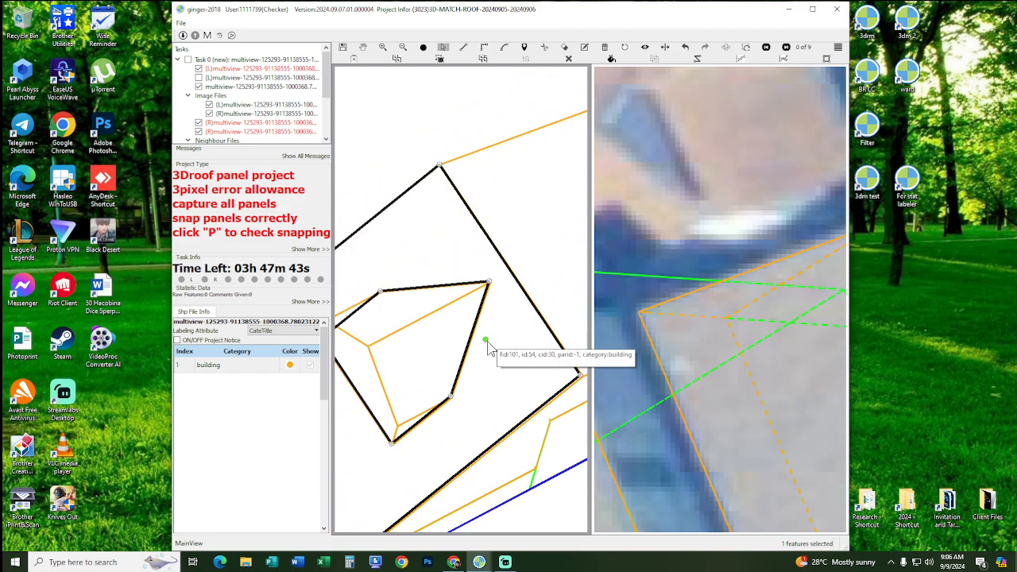
{"action": "scroll", "coordinate": [473, 376], "scroll_direction": "down", "scroll_amount": 2}
{"action": "left_click_drag", "start_coordinate": [404, 396], "coordinate": [458, 387]}
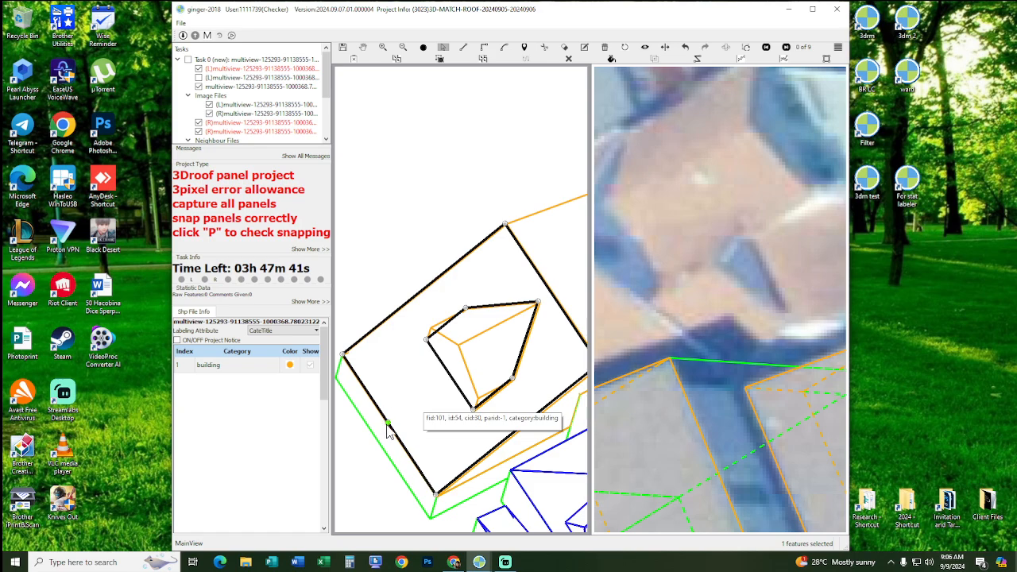
{"action": "scroll", "coordinate": [493, 380], "scroll_direction": "up", "scroll_amount": 1}
{"action": "scroll", "coordinate": [473, 388], "scroll_direction": "up", "scroll_amount": 1}
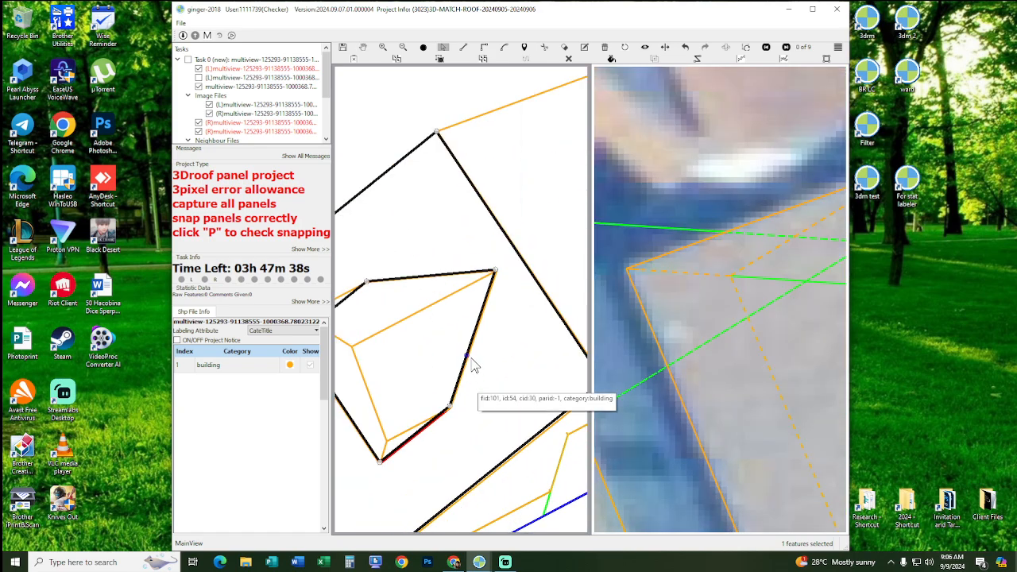
{"action": "left_click", "coordinate": [472, 366]}
{"action": "scroll", "coordinate": [501, 379], "scroll_direction": "down", "scroll_amount": 2}
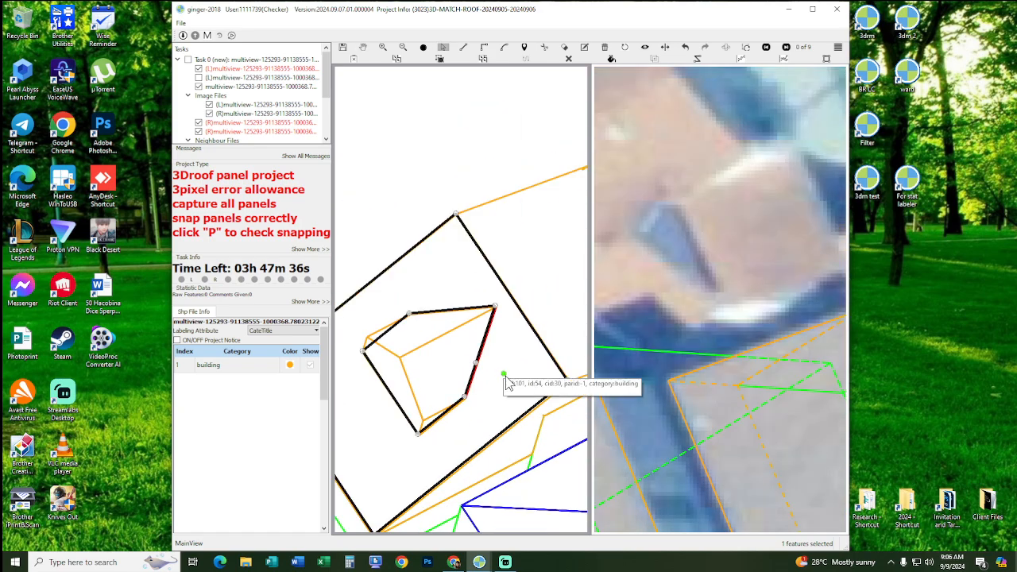
- Compare the adjoining dormer slope with the opening and add a matching vertex midway along their shared edge
{"action": "scroll", "coordinate": [492, 377], "scroll_direction": "up", "scroll_amount": 2}
{"action": "scroll", "coordinate": [493, 376], "scroll_direction": "down", "scroll_amount": 2}
{"action": "scroll", "coordinate": [491, 375], "scroll_direction": "up", "scroll_amount": 2}
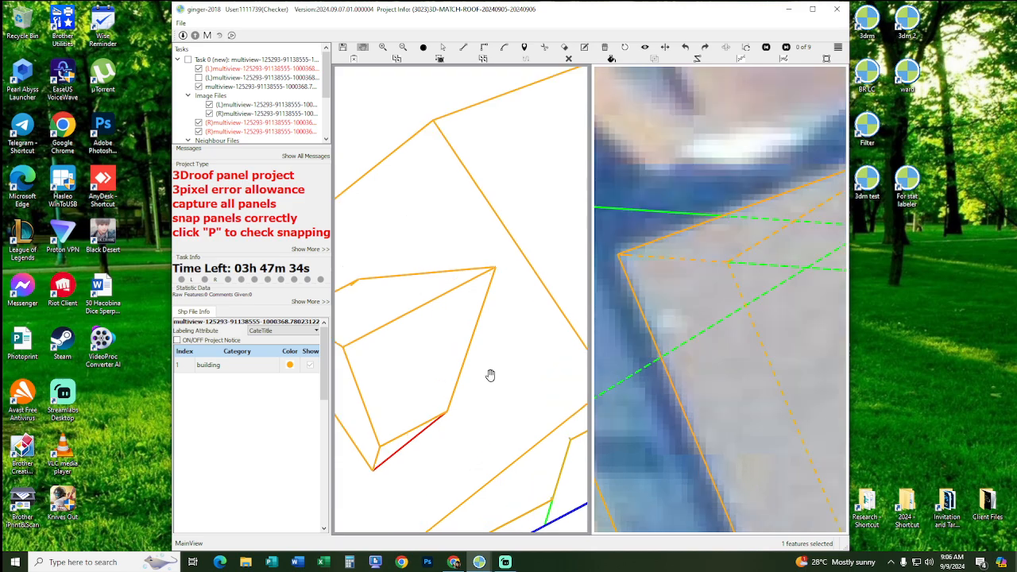
{"action": "scroll", "coordinate": [506, 359], "scroll_direction": "down", "scroll_amount": 2}
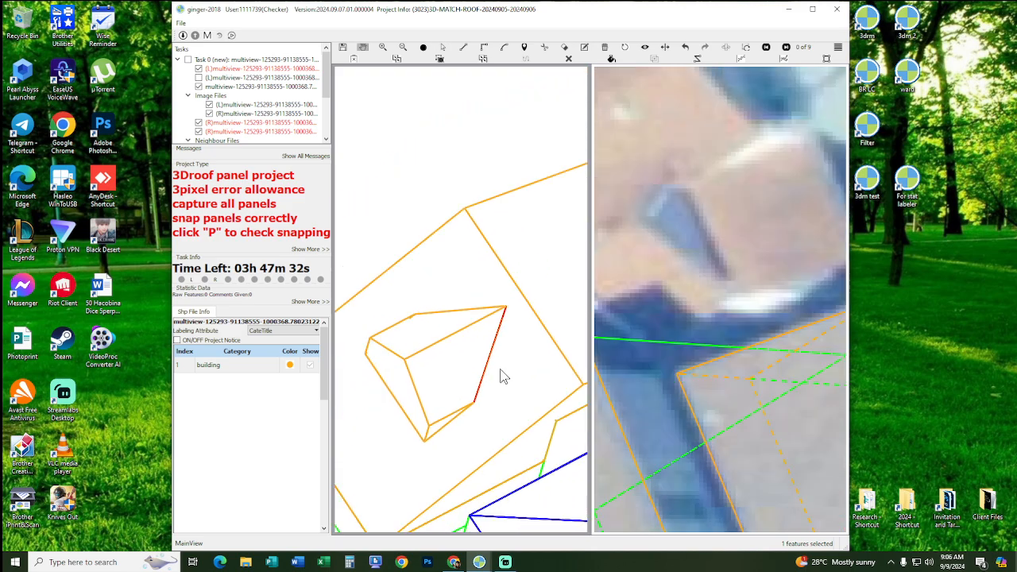
{"action": "scroll", "coordinate": [489, 381], "scroll_direction": "up", "scroll_amount": 2}
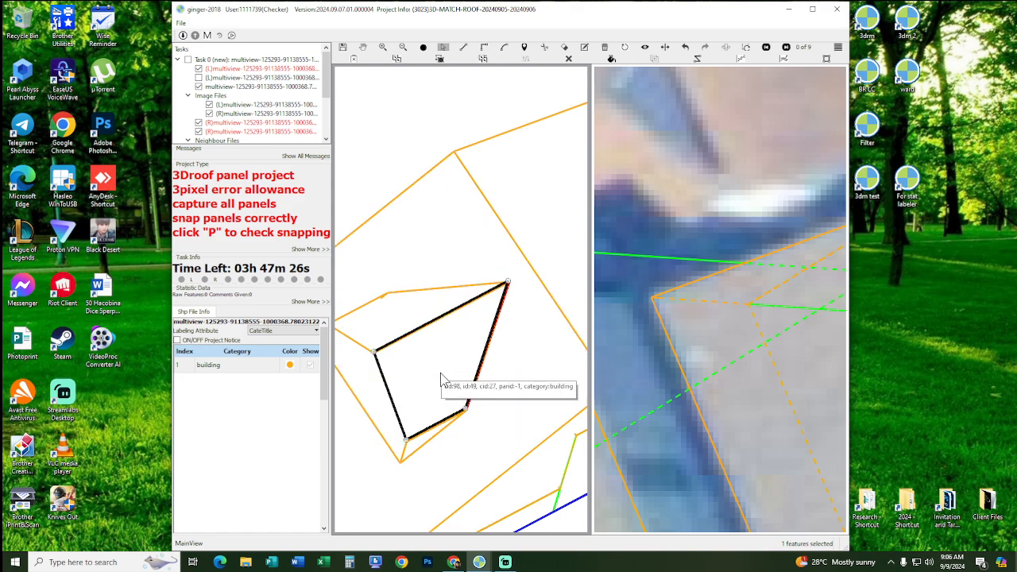
{"action": "scroll", "coordinate": [517, 378], "scroll_direction": "up", "scroll_amount": 1}
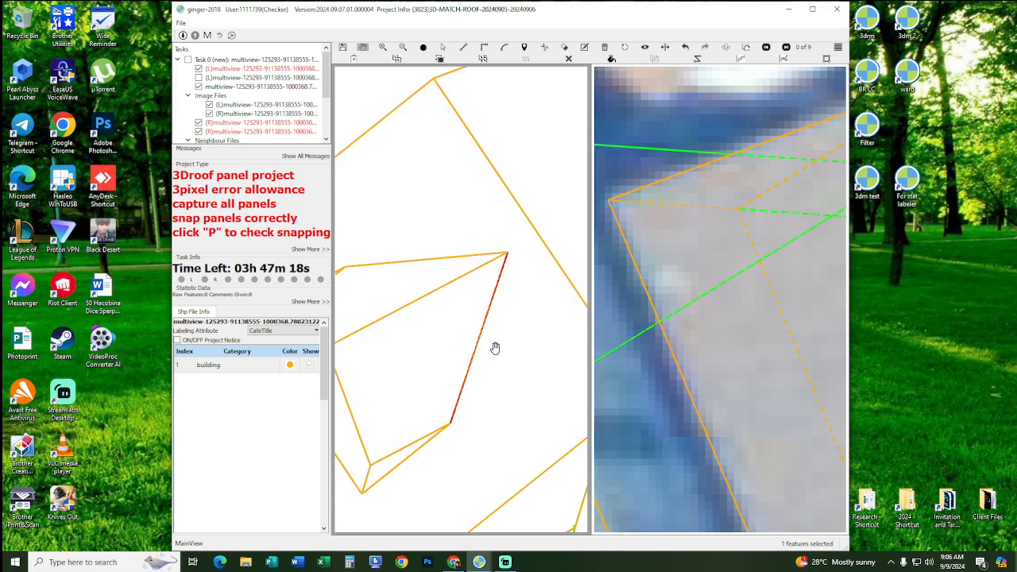
{"action": "scroll", "coordinate": [494, 344], "scroll_direction": "up", "scroll_amount": 1}
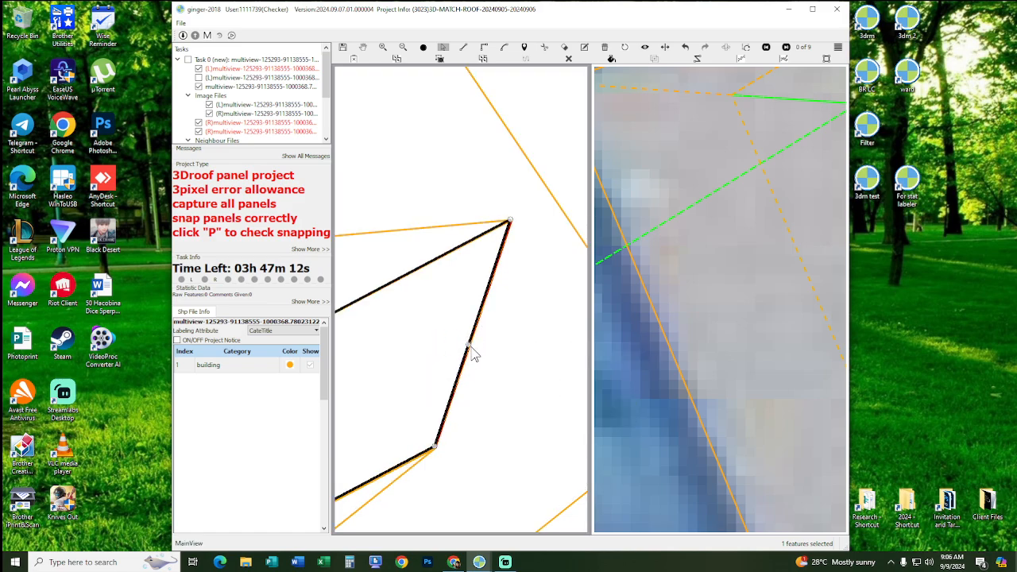
{"action": "scroll", "coordinate": [470, 374], "scroll_direction": "down", "scroll_amount": 3}
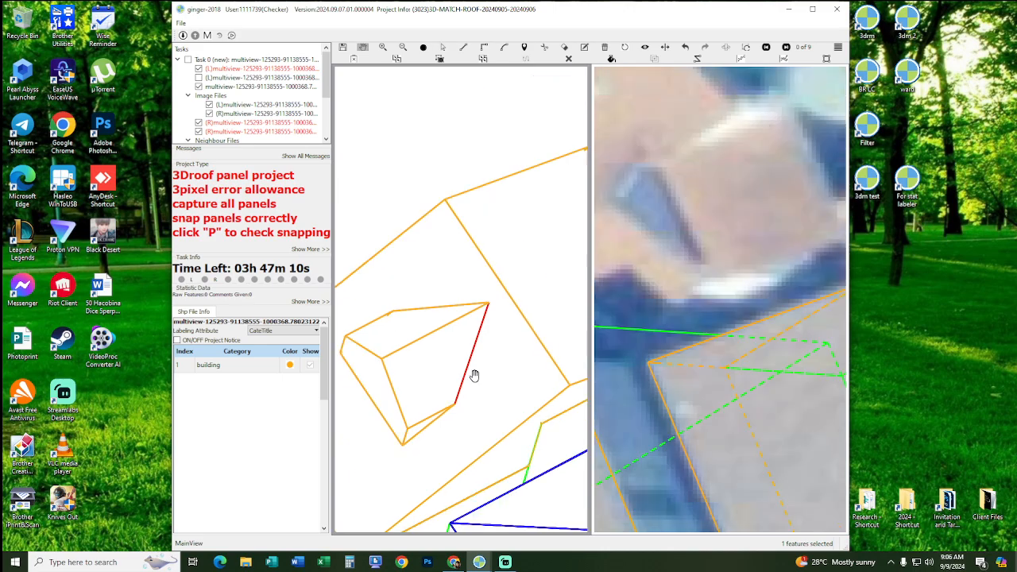
- Recheck the snapping of the main slope and dormer slope panels along their shared edge, close up and from farther out
{"action": "scroll", "coordinate": [473, 362], "scroll_direction": "up", "scroll_amount": 2}
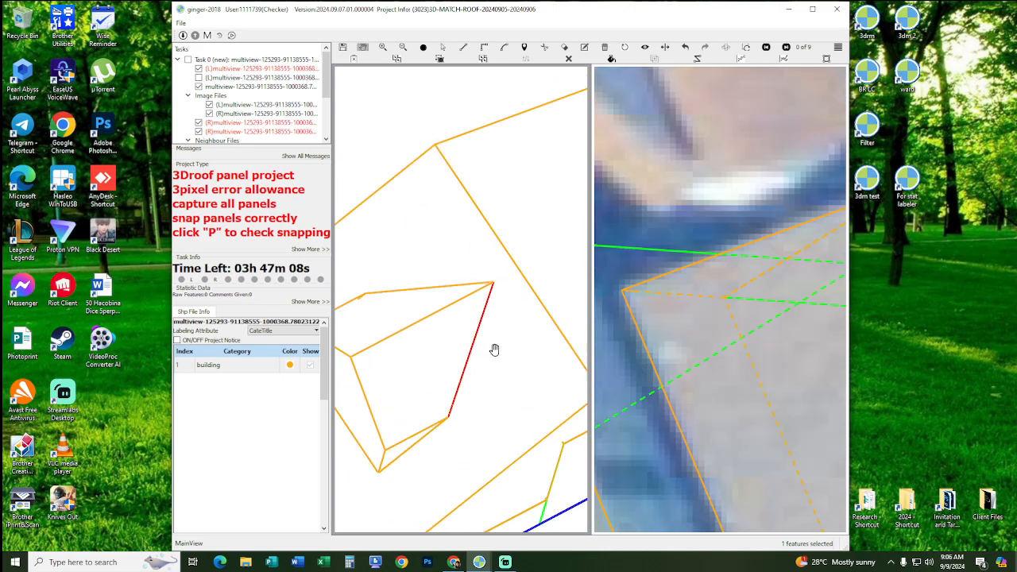
{"action": "scroll", "coordinate": [450, 369], "scroll_direction": "down", "scroll_amount": 2}
{"action": "scroll", "coordinate": [481, 306], "scroll_direction": "up", "scroll_amount": 2}
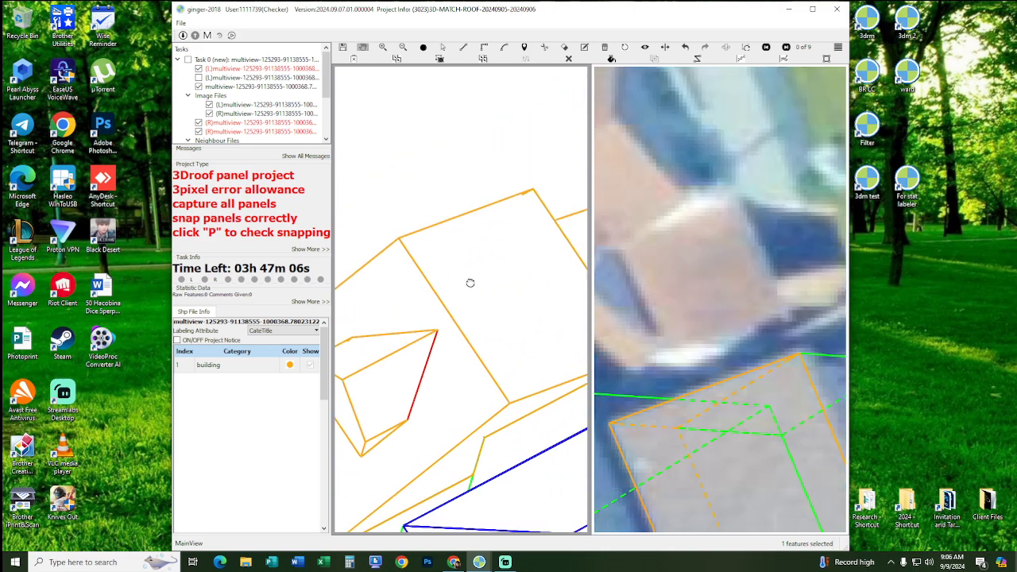
{"action": "scroll", "coordinate": [515, 317], "scroll_direction": "down", "scroll_amount": 2}
{"action": "scroll", "coordinate": [489, 374], "scroll_direction": "down", "scroll_amount": 1}
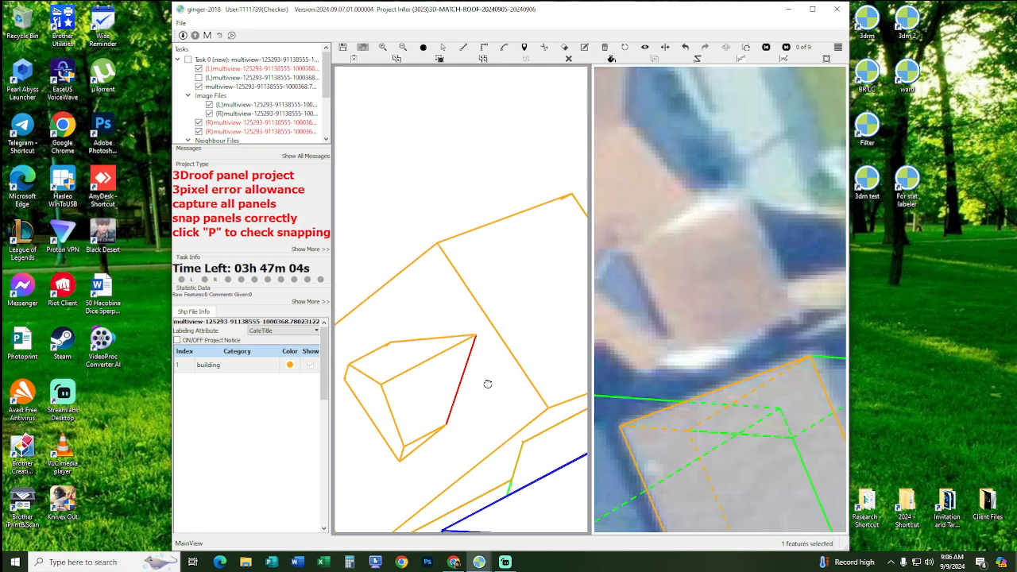
{"action": "scroll", "coordinate": [461, 393], "scroll_direction": "up", "scroll_amount": 2}
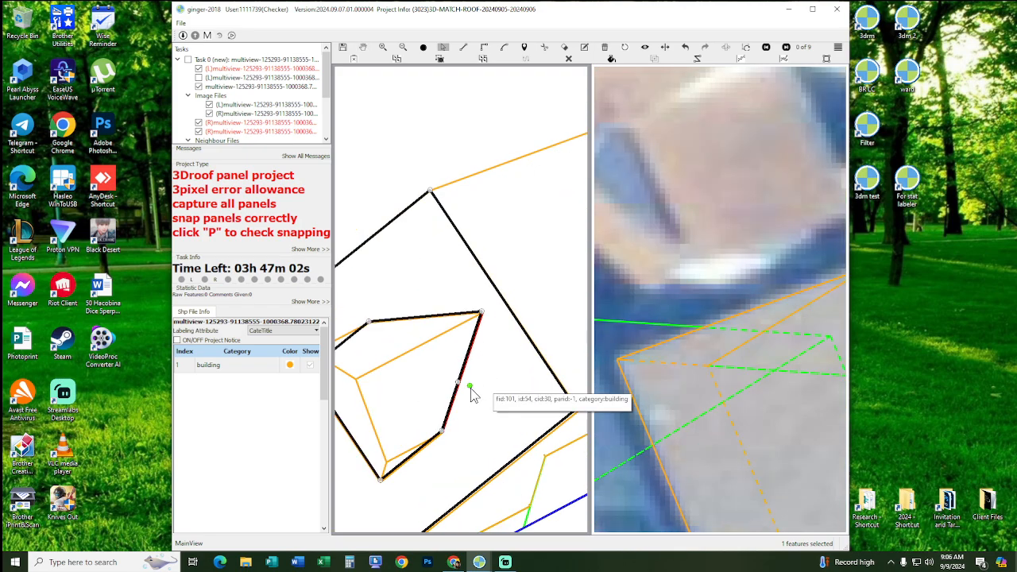
{"action": "scroll", "coordinate": [468, 395], "scroll_direction": "down", "scroll_amount": 2}
{"action": "scroll", "coordinate": [476, 400], "scroll_direction": "up", "scroll_amount": 1}
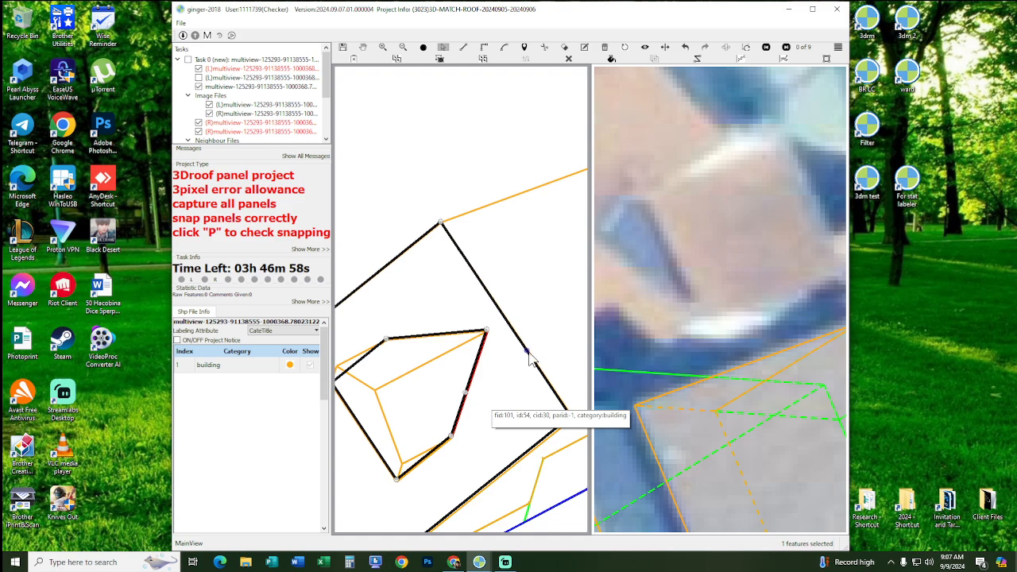
{"action": "key", "text": "space"}
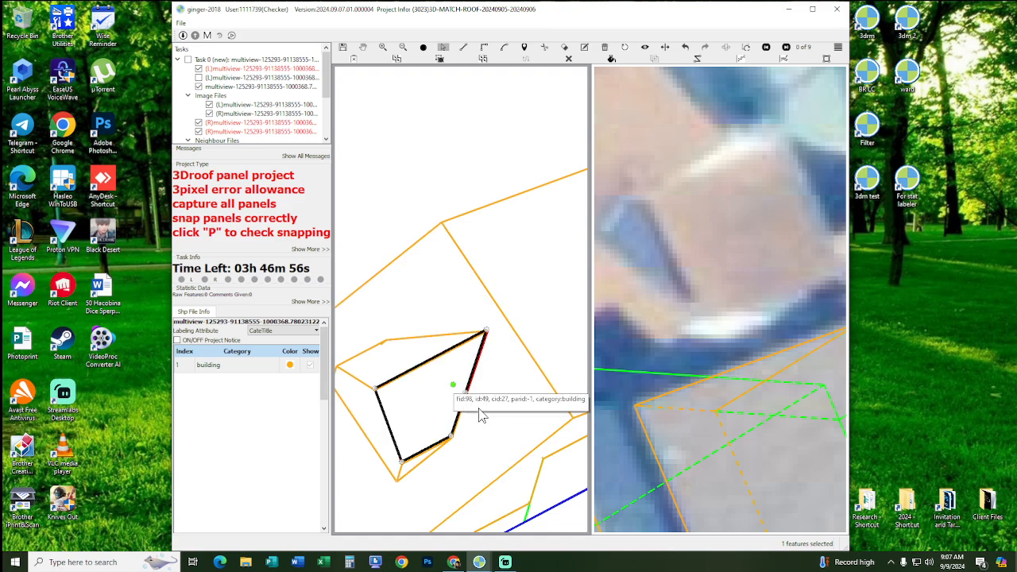
{"action": "scroll", "coordinate": [469, 405], "scroll_direction": "up", "scroll_amount": 1}
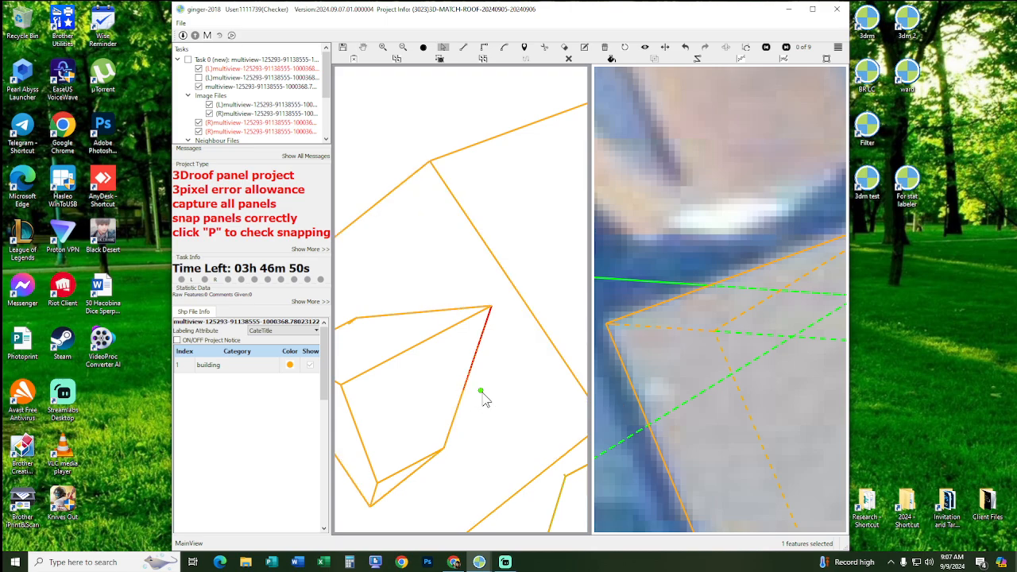
{"action": "scroll", "coordinate": [477, 385], "scroll_direction": "up", "scroll_amount": 1}
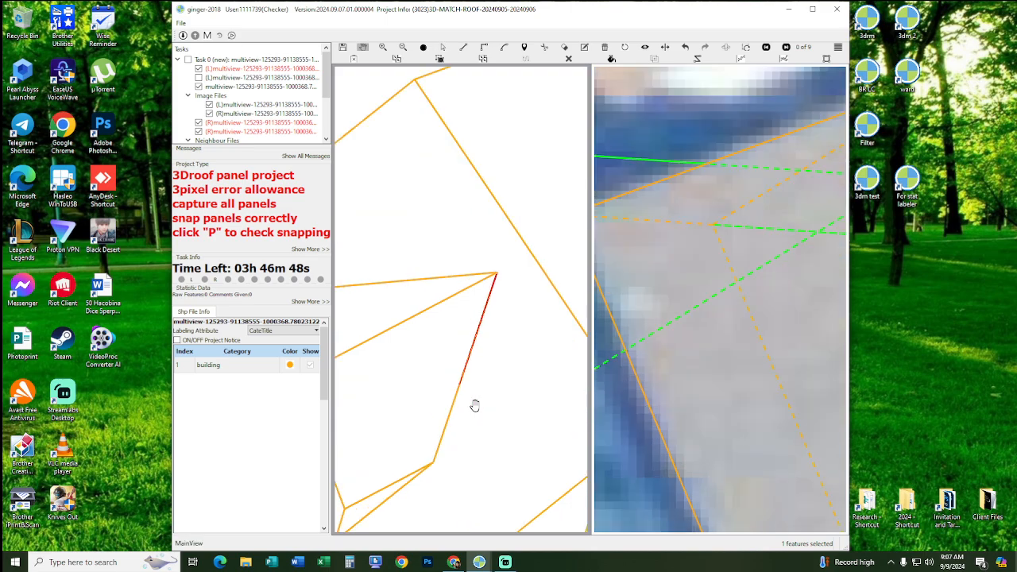
{"action": "scroll", "coordinate": [460, 397], "scroll_direction": "down", "scroll_amount": 5}
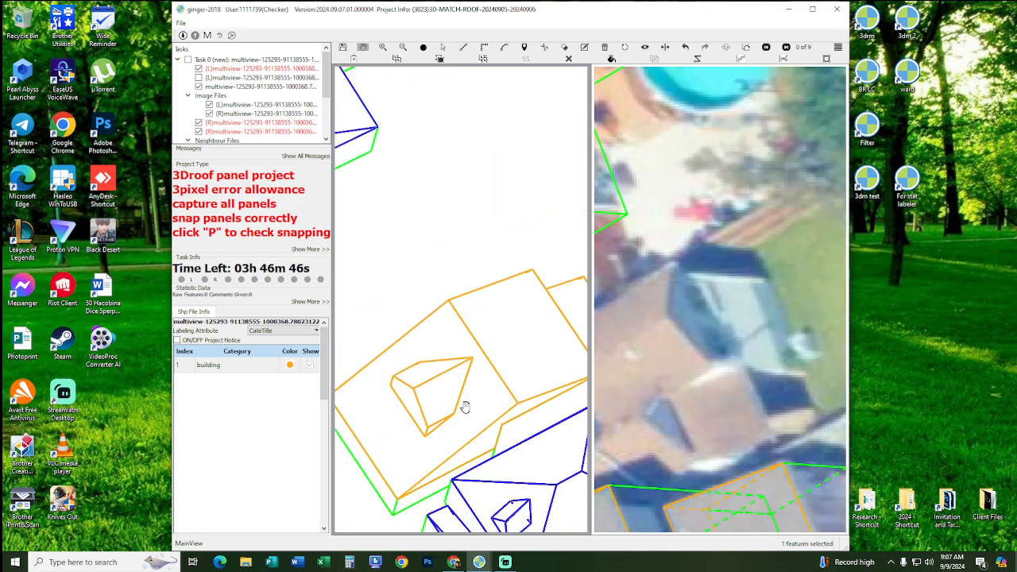
- End the snapping check and box-select all of the gray house's roof panels
{"action": "scroll", "coordinate": [459, 413], "scroll_direction": "up", "scroll_amount": 1}
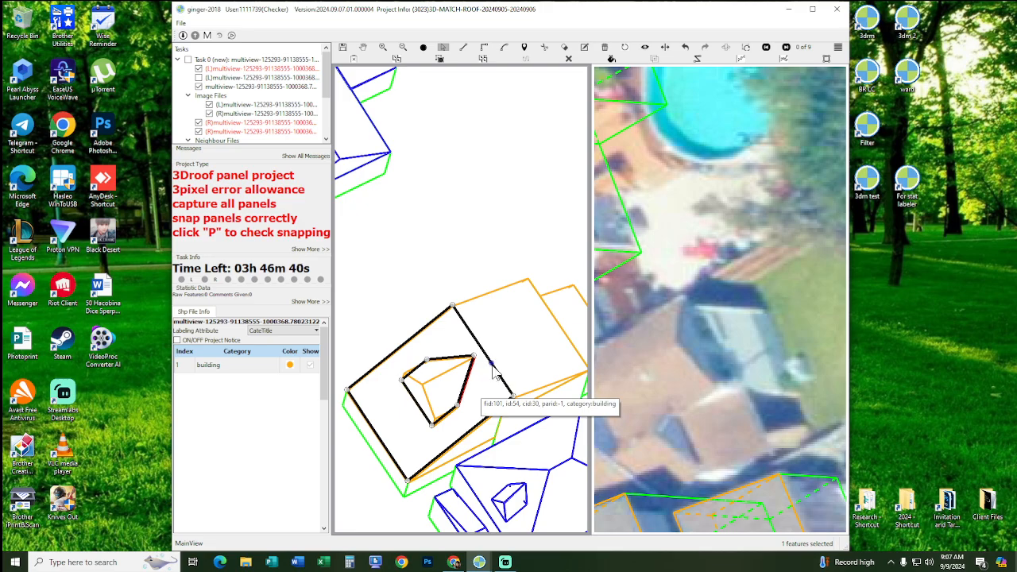
{"action": "key", "text": "Escape"}
{"action": "key", "text": "p"}
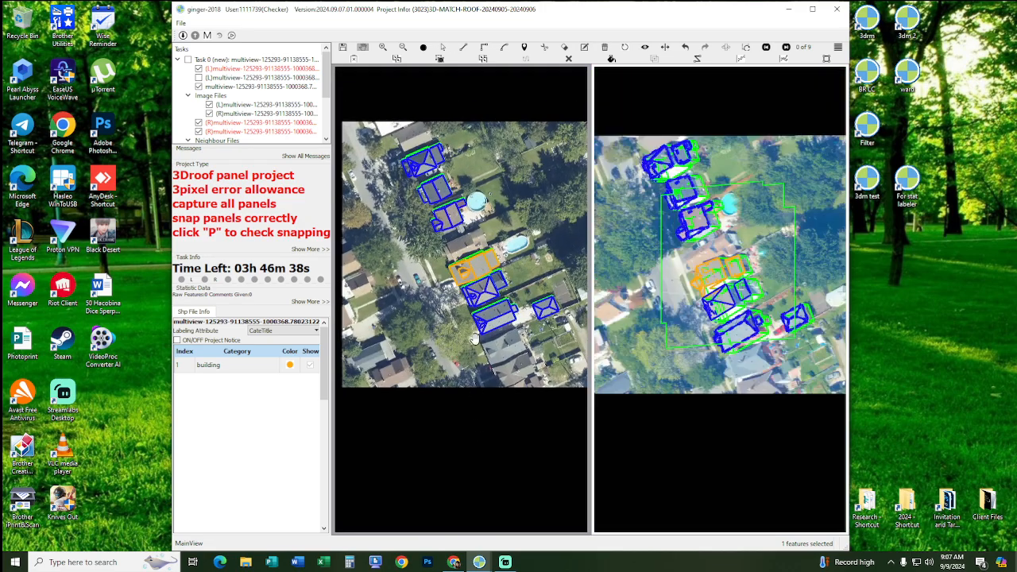
{"action": "scroll", "coordinate": [477, 254], "scroll_direction": "up", "scroll_amount": 6}
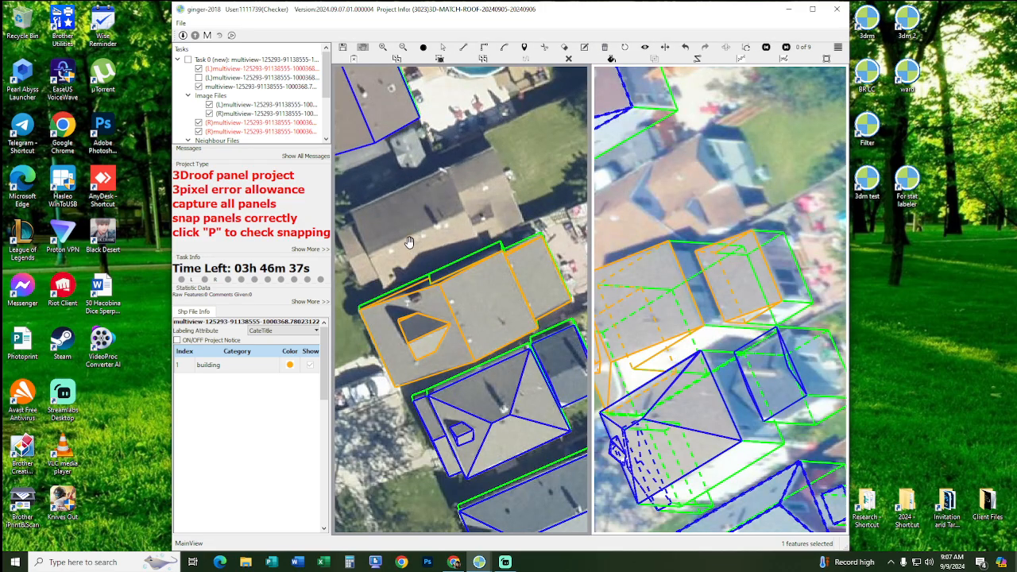
{"action": "key", "text": "s"}
{"action": "left_click_drag", "start_coordinate": [380, 236], "coordinate": [586, 403]}
{"action": "key", "text": "Escape"}
{"action": "left_click_drag", "start_coordinate": [457, 256], "coordinate": [516, 291]}
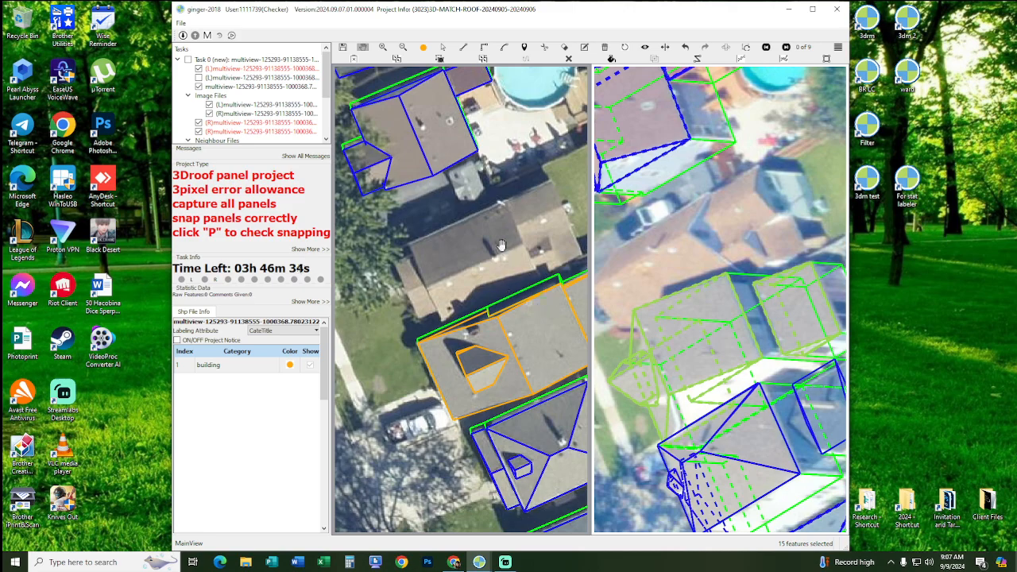
- Draw a rectangular panel over the main roof section of the uncaptured brown house beside the gray one
{"action": "left_click_drag", "start_coordinate": [501, 245], "coordinate": [491, 267]}
{"action": "scroll", "coordinate": [445, 256], "scroll_direction": "up", "scroll_amount": 2}
{"action": "key", "text": "m"}
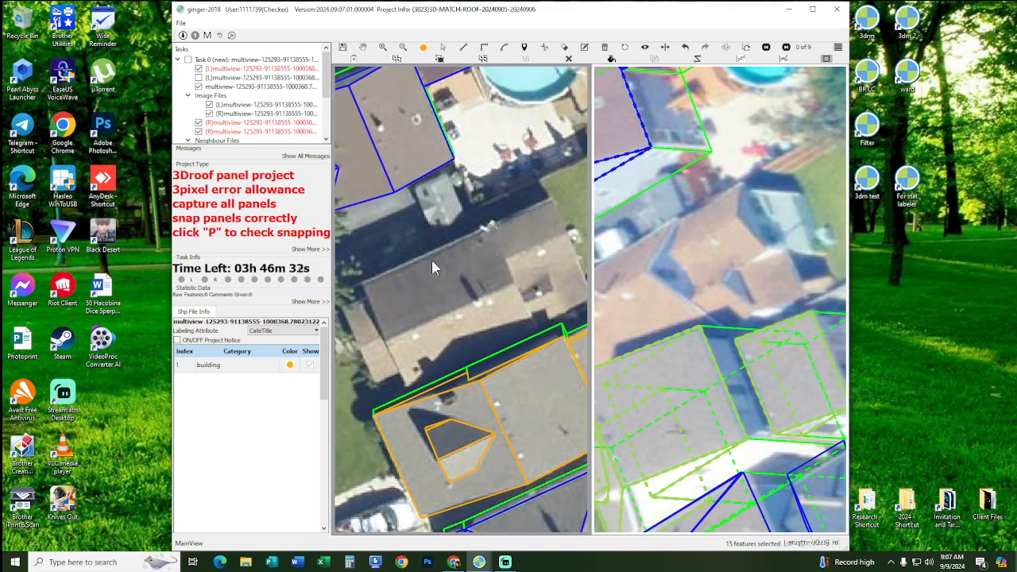
{"action": "left_click", "coordinate": [360, 285]}
{"action": "scroll", "coordinate": [396, 354], "scroll_direction": "up", "scroll_amount": 2}
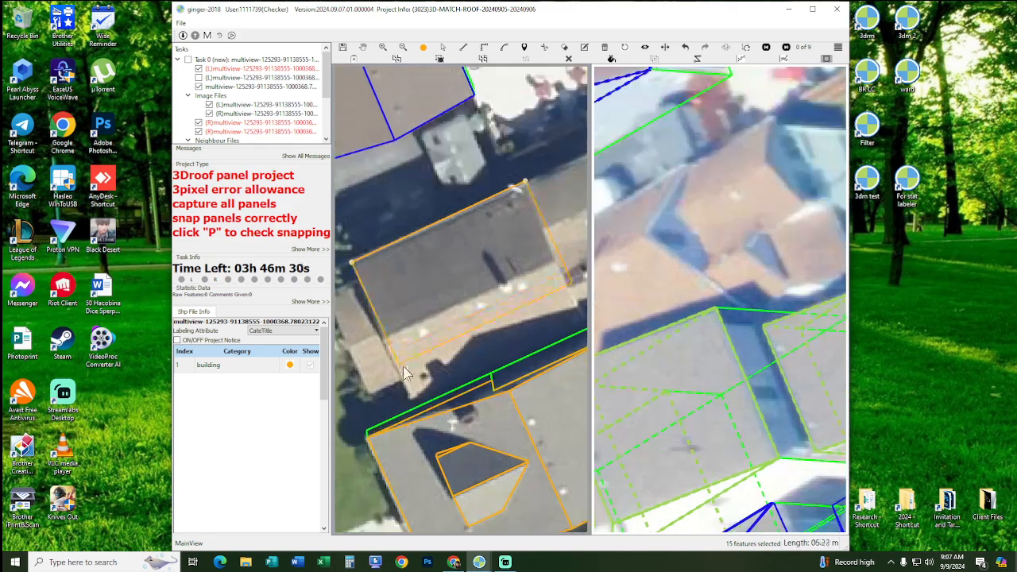
{"action": "left_click", "coordinate": [400, 368]}
- Adjust the new panel's corners and edges to fit the outline of the brown house's main roof
{"action": "left_click_drag", "start_coordinate": [454, 339], "coordinate": [417, 326]}
{"action": "scroll", "coordinate": [452, 328], "scroll_direction": "up", "scroll_amount": 1}
{"action": "key", "text": "s"}
{"action": "left_click_drag", "start_coordinate": [491, 291], "coordinate": [506, 332]}
{"action": "key", "text": "h"}
{"action": "left_click_drag", "start_coordinate": [444, 275], "coordinate": [507, 279]}
{"action": "key", "text": "s"}
{"action": "left_click_drag", "start_coordinate": [387, 351], "coordinate": [379, 351]}
{"action": "key", "text": "h"}
{"action": "left_click_drag", "start_coordinate": [419, 291], "coordinate": [331, 326]}
{"action": "key", "text": "s"}
{"action": "left_click_drag", "start_coordinate": [529, 266], "coordinate": [515, 272]}
{"action": "key", "text": "h"}
- Switch the comparison view to image 3 of 9, where the brown roof is clear of trees
{"action": "scroll", "coordinate": [515, 273], "scroll_direction": "down", "scroll_amount": 2}
{"action": "key", "text": "s"}
{"action": "left_click_drag", "start_coordinate": [693, 226], "coordinate": [487, 318]}
{"action": "key", "text": "h"}
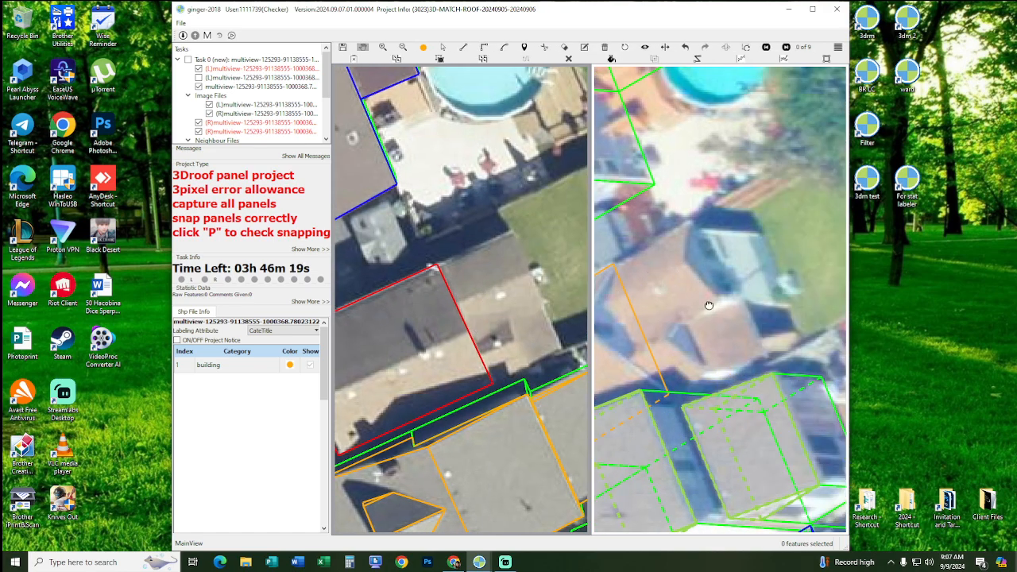
{"action": "left_click_drag", "start_coordinate": [339, 335], "coordinate": [438, 333]}
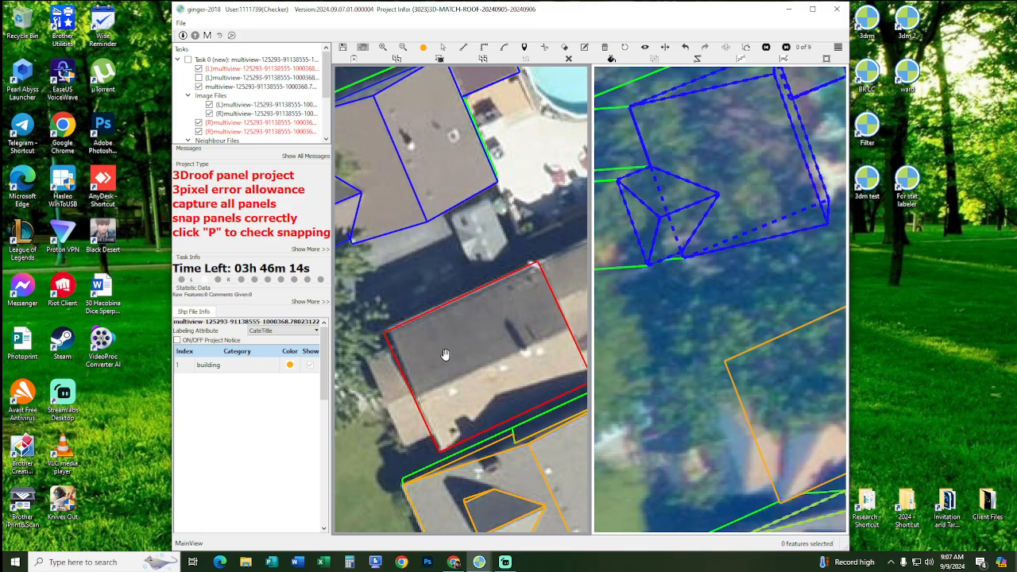
{"action": "scroll", "coordinate": [398, 379], "scroll_direction": "up", "scroll_amount": 2}
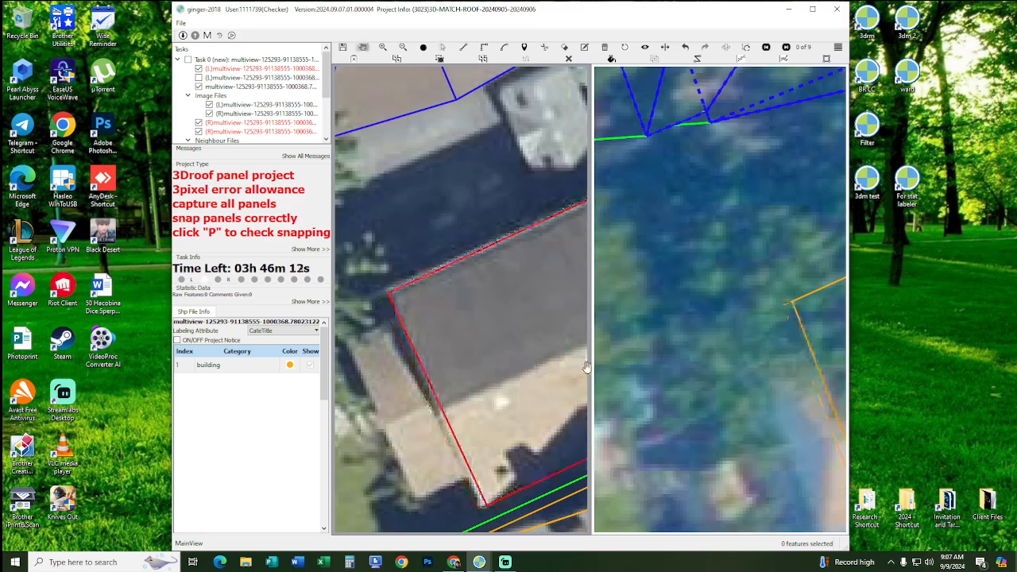
{"action": "key", "text": "Right"}
{"action": "key", "text": "Right"}
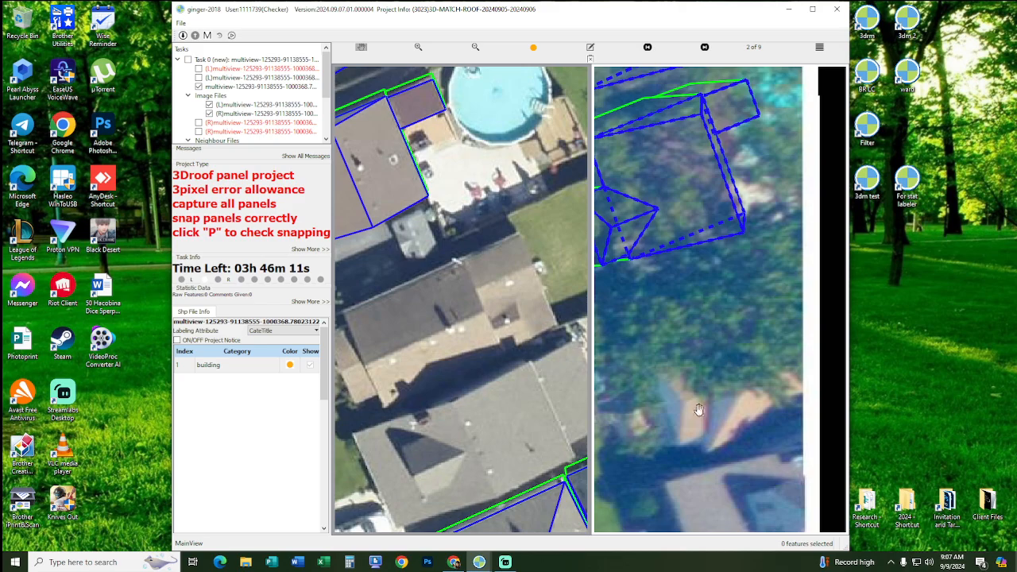
{"action": "key", "text": "Right"}
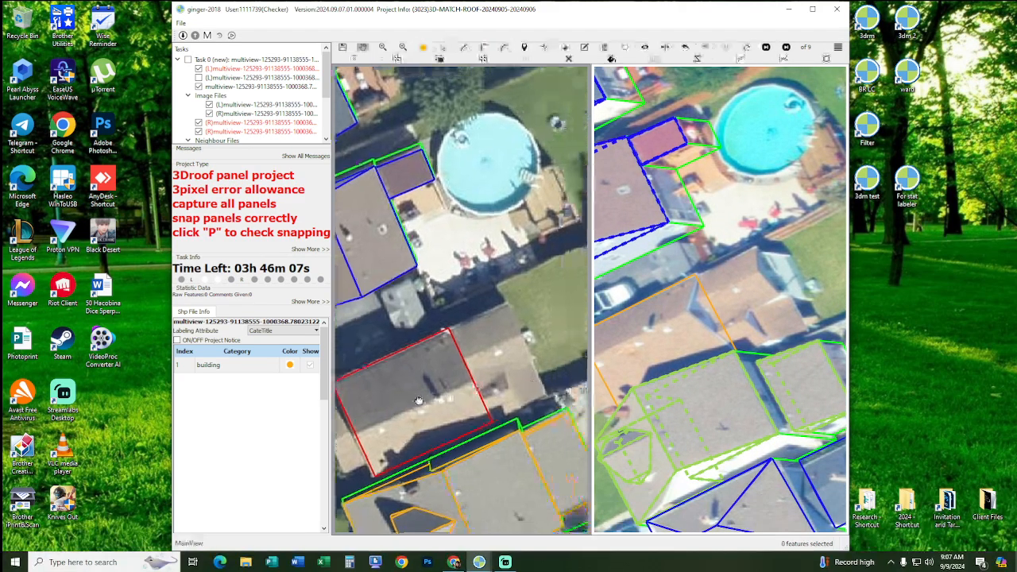
- Extend the brown house's panel to the rear end of the roof and match it to the roof in the comparison image
{"action": "left_click_drag", "start_coordinate": [464, 375], "coordinate": [542, 342]}
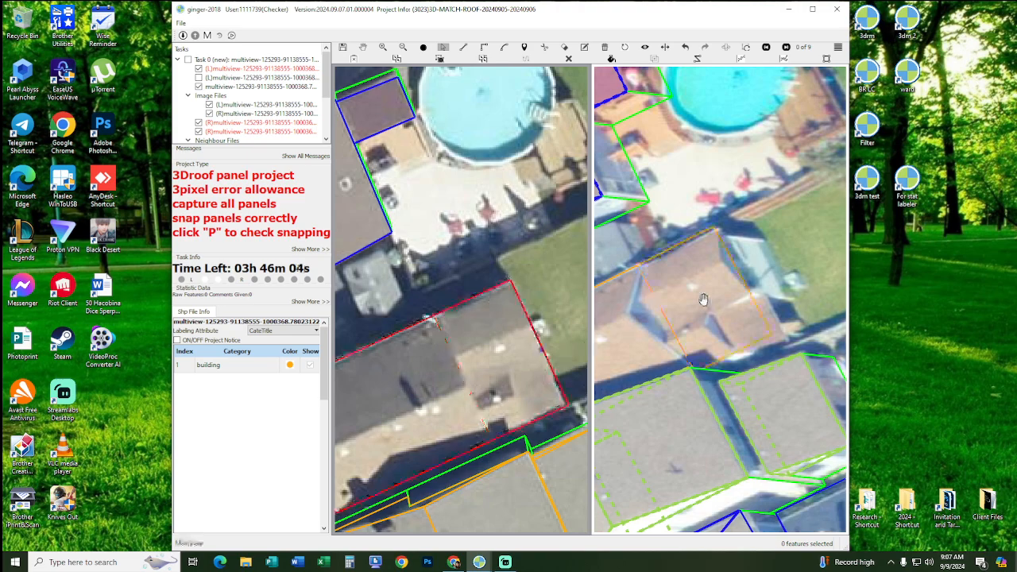
{"action": "middle_click_drag", "start_coordinate": [768, 249], "coordinate": [762, 277]}
{"action": "left_click_drag", "start_coordinate": [763, 275], "coordinate": [694, 326]}
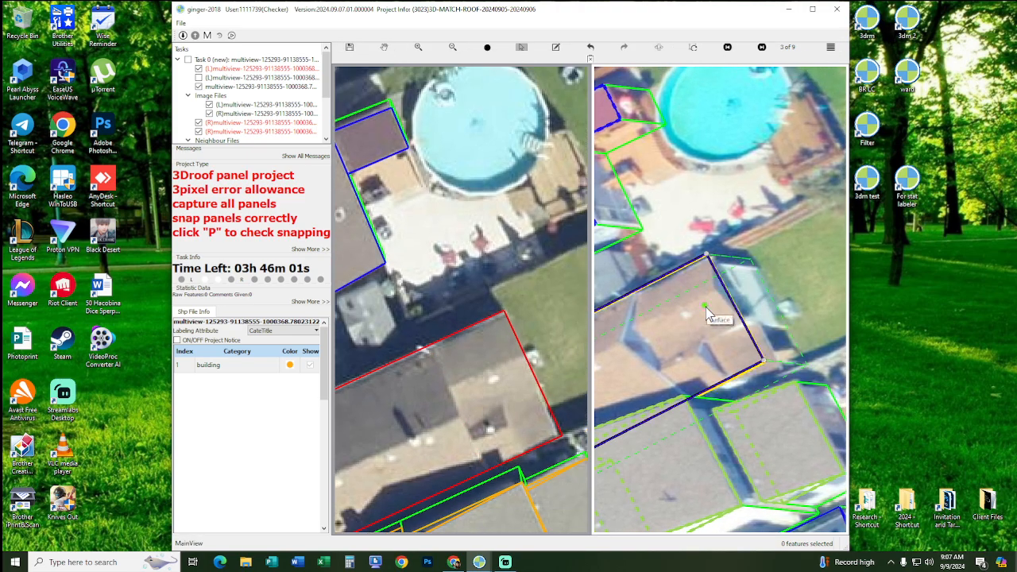
{"action": "left_click", "coordinate": [705, 307]}
{"action": "key", "text": "Escape"}
- Split the brown house's panel crosswise where the main and rear roof sections meet
{"action": "left_click_drag", "start_coordinate": [469, 373], "coordinate": [475, 346]}
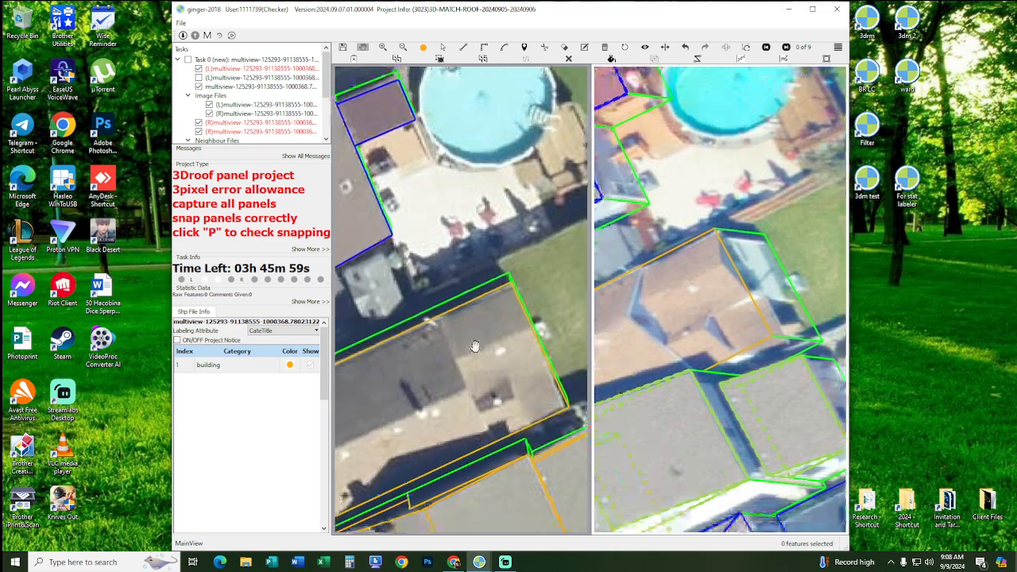
{"action": "left_click", "coordinate": [437, 313]}
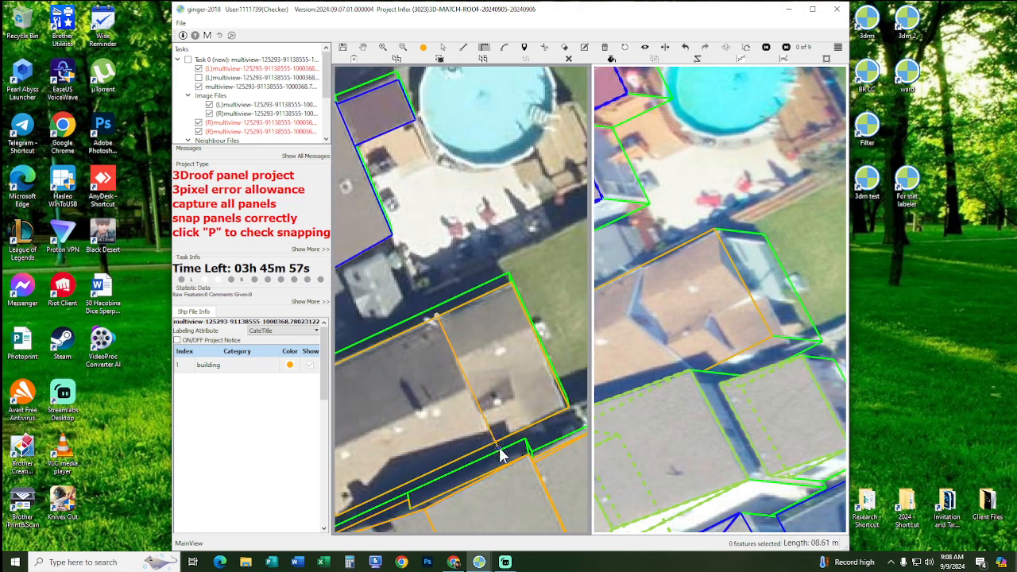
{"action": "left_click", "coordinate": [494, 441]}
{"action": "left_click_drag", "start_coordinate": [498, 373], "coordinate": [478, 371]}
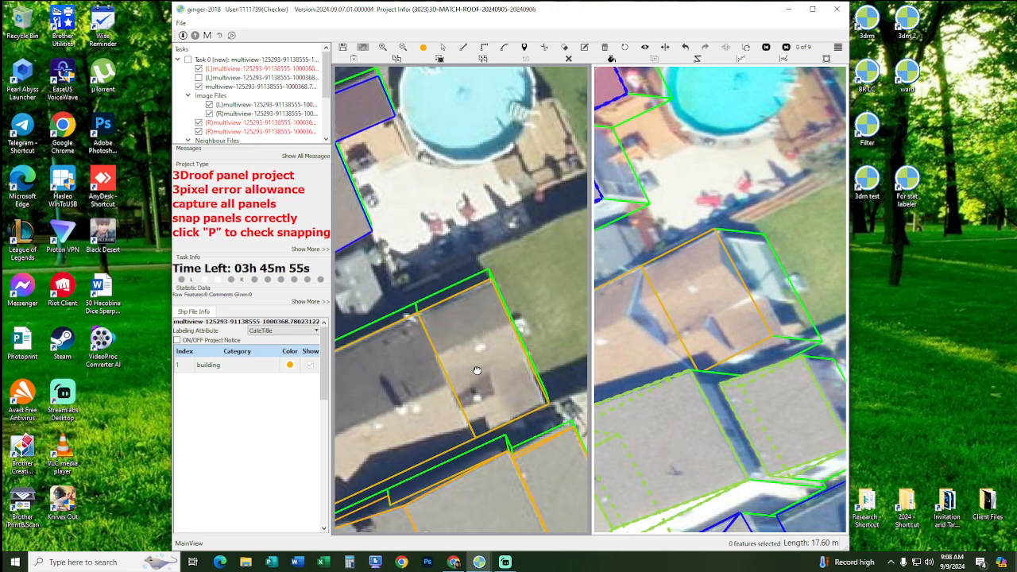
{"action": "scroll", "coordinate": [491, 374], "scroll_direction": "up", "scroll_amount": 1}
{"action": "key", "text": "space"}
{"action": "key", "text": "space"}
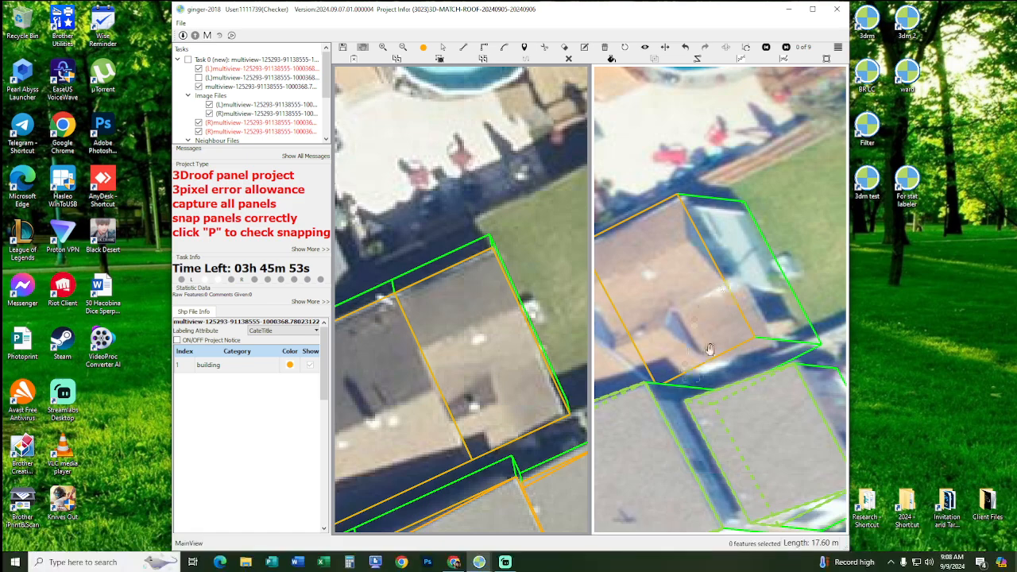
- Split the rear panel along the step in the roof, from its rear edge to the main section
{"action": "left_click_drag", "start_coordinate": [493, 337], "coordinate": [480, 330]}
{"action": "left_click", "coordinate": [530, 355]}
{"action": "left_click", "coordinate": [432, 397]}
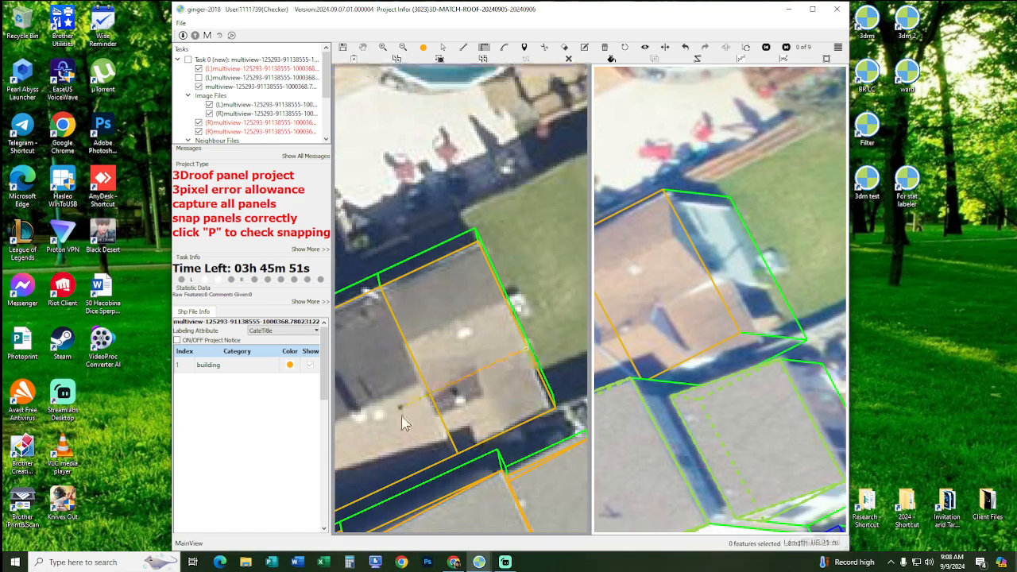
{"action": "left_click_drag", "start_coordinate": [696, 326], "coordinate": [740, 325]}
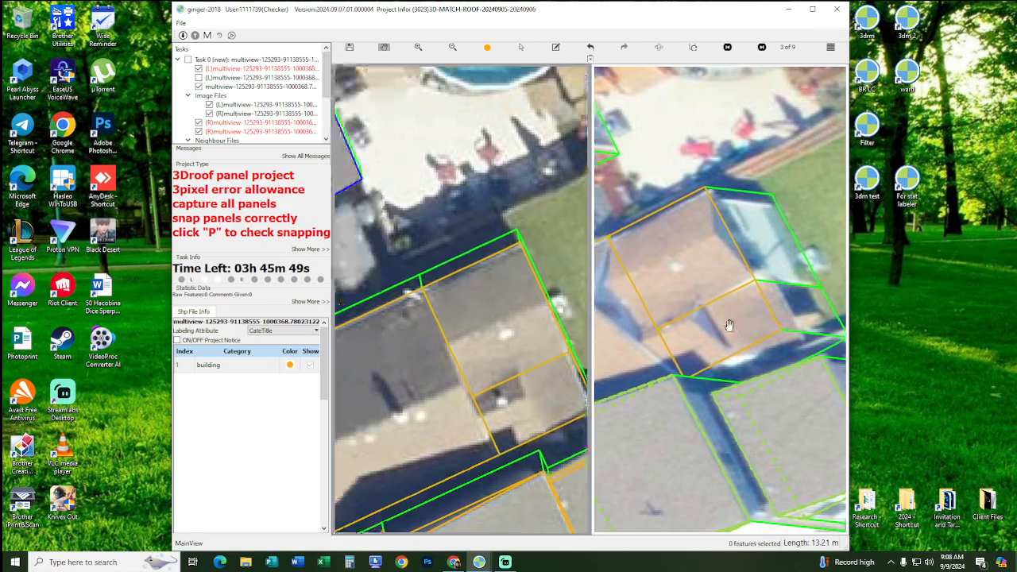
- Select the larger rear panel in the comparison image and adjust its height to match the roof
{"action": "scroll", "coordinate": [656, 288], "scroll_direction": "up", "scroll_amount": 1}
{"action": "key", "text": "s"}
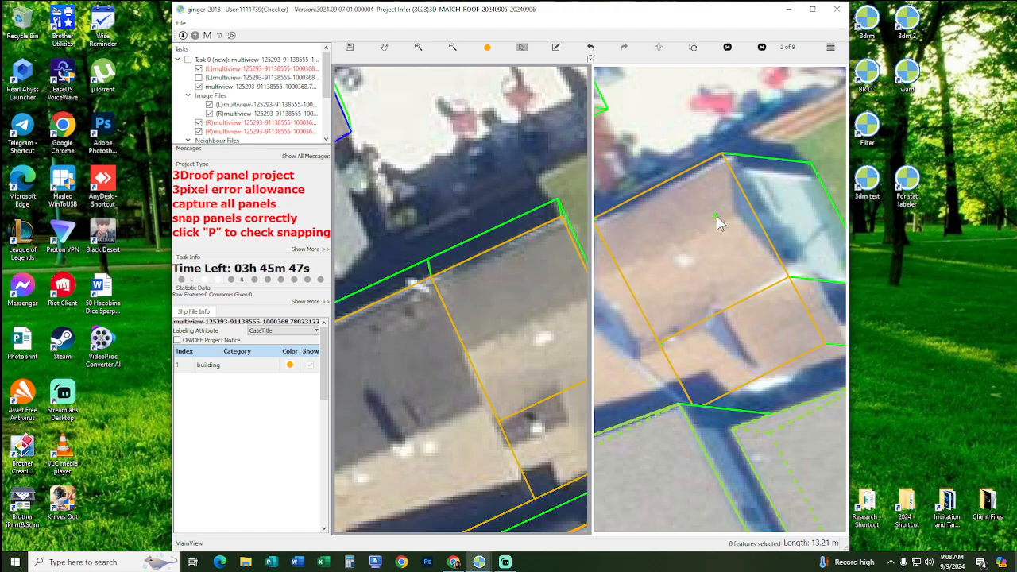
{"action": "left_click", "coordinate": [685, 225]}
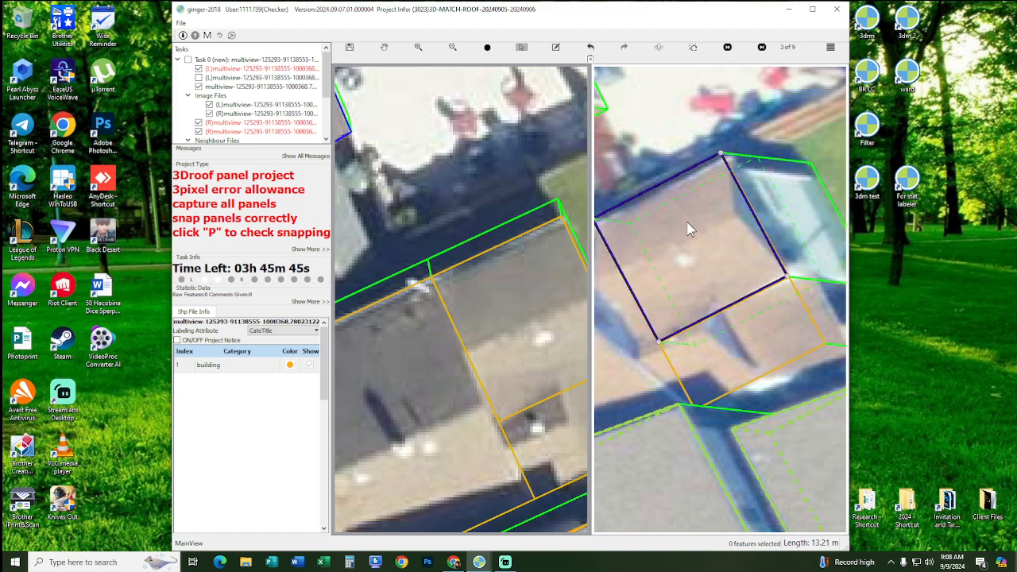
{"action": "key", "text": "h"}
{"action": "left_click_drag", "start_coordinate": [687, 265], "coordinate": [658, 247]}
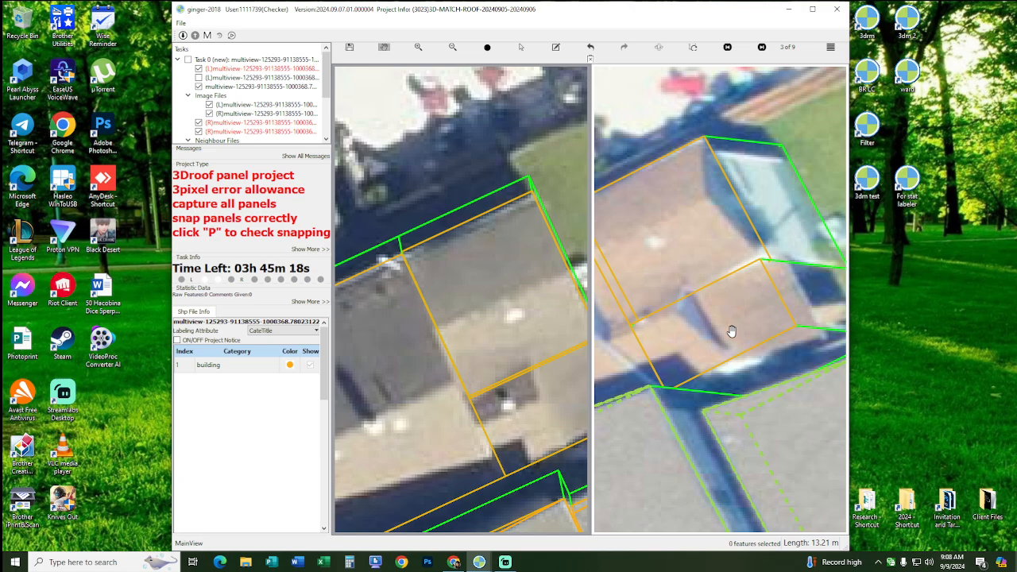
- Split the smaller rear panel in two with a line from its eave to the larger rear panel's edge
{"action": "left_click_drag", "start_coordinate": [515, 322], "coordinate": [500, 272]}
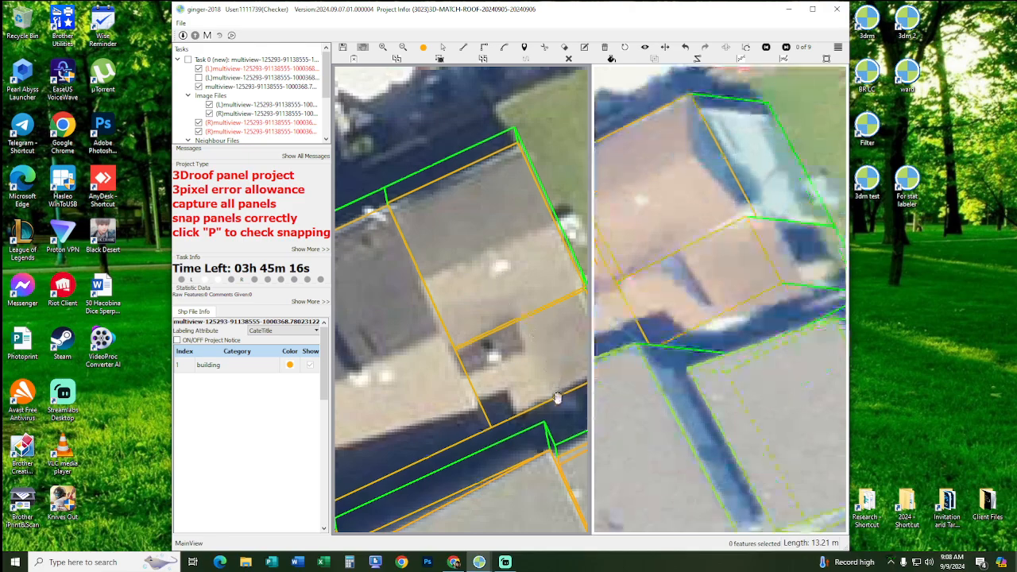
{"action": "key", "text": "r"}
{"action": "left_click", "coordinate": [553, 396]}
{"action": "left_click", "coordinate": [496, 280]}
{"action": "key", "text": "c"}
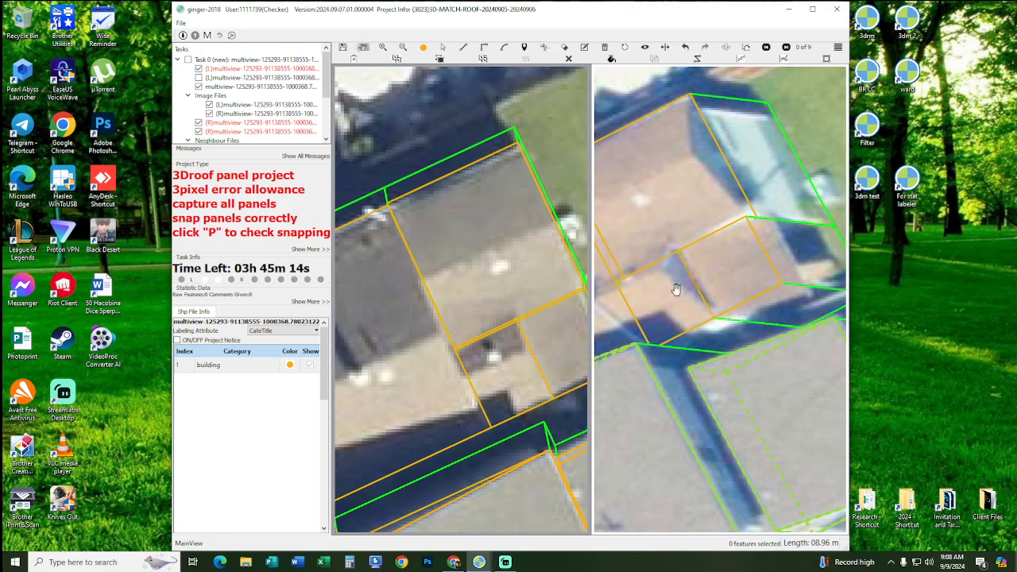
{"action": "key", "text": "space"}
{"action": "left_click_drag", "start_coordinate": [731, 262], "coordinate": [722, 266]}
{"action": "left_click_drag", "start_coordinate": [490, 327], "coordinate": [483, 327]}
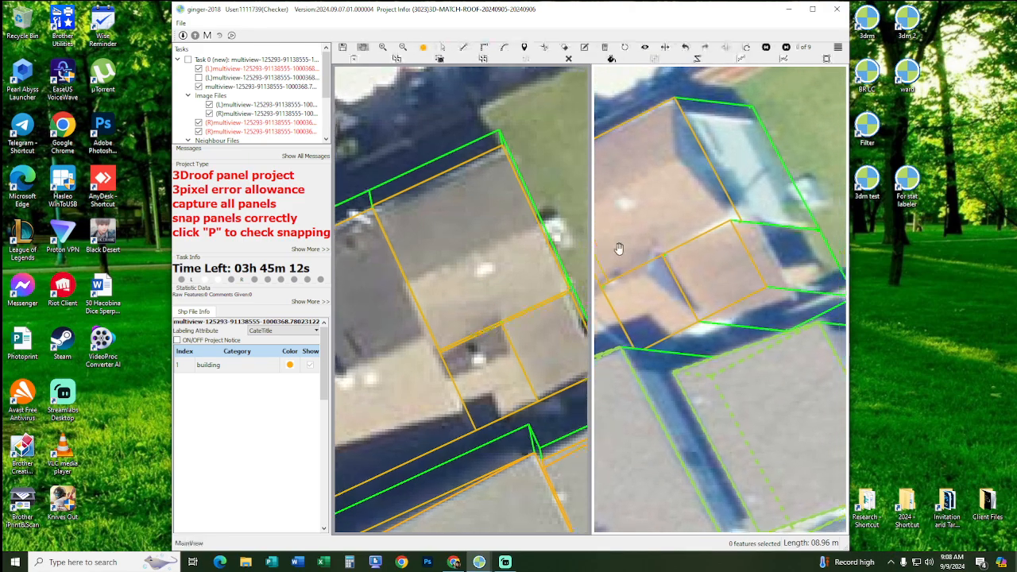
- Match the outer small rear panel's height to the comparison image and compare the rear panels with the roof
{"action": "left_click_drag", "start_coordinate": [661, 262], "coordinate": [713, 279]}
{"action": "left_click_drag", "start_coordinate": [475, 275], "coordinate": [418, 259]}
{"action": "key", "text": "space"}
{"action": "left_click", "coordinate": [552, 338]}
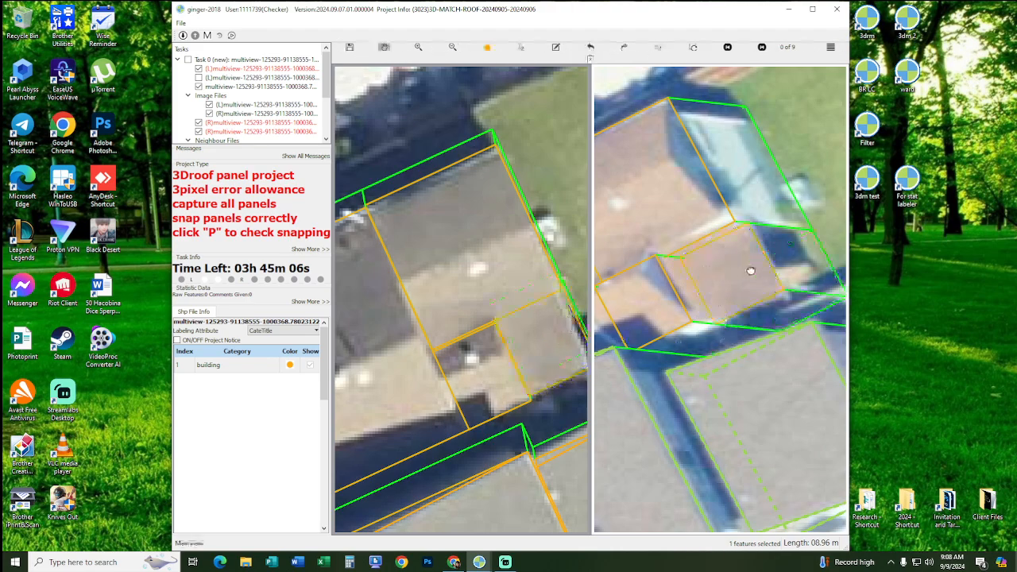
{"action": "left_click_drag", "start_coordinate": [657, 318], "coordinate": [708, 313]}
{"action": "key", "text": "h"}
{"action": "key", "text": "h"}
{"action": "key", "text": "h"}
{"action": "key", "text": "h"}
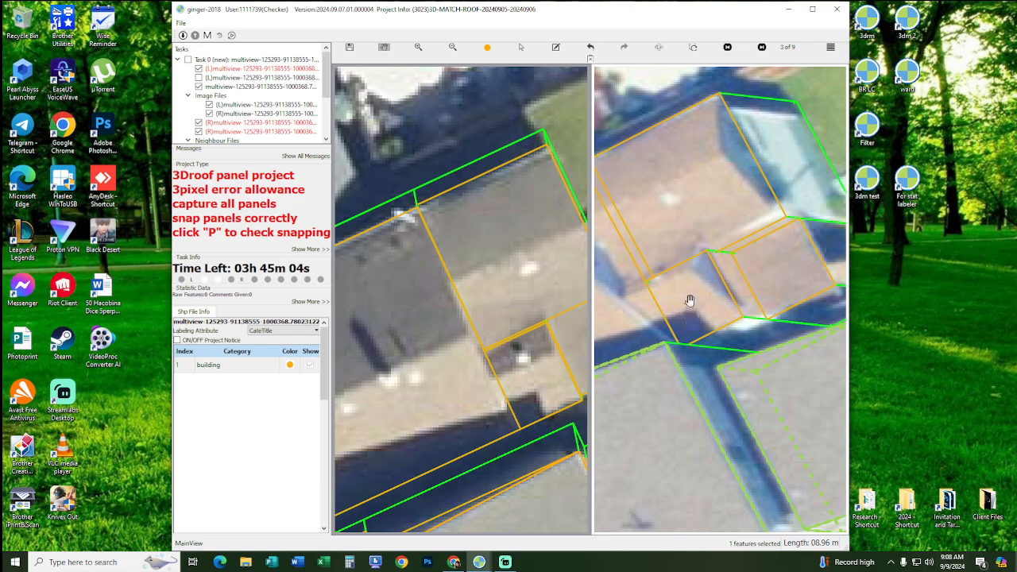
{"action": "left_click_drag", "start_coordinate": [690, 213], "coordinate": [691, 283]}
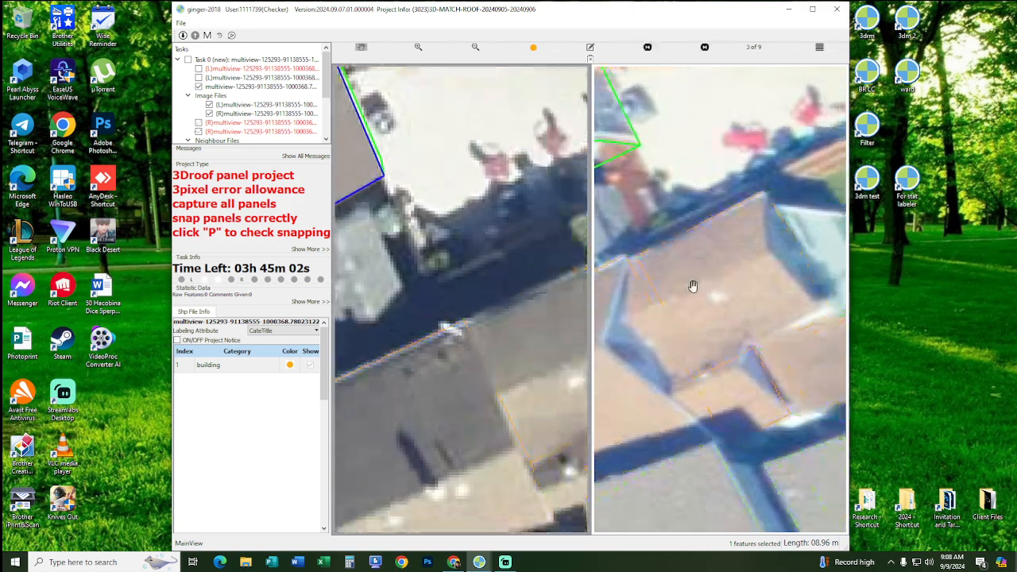
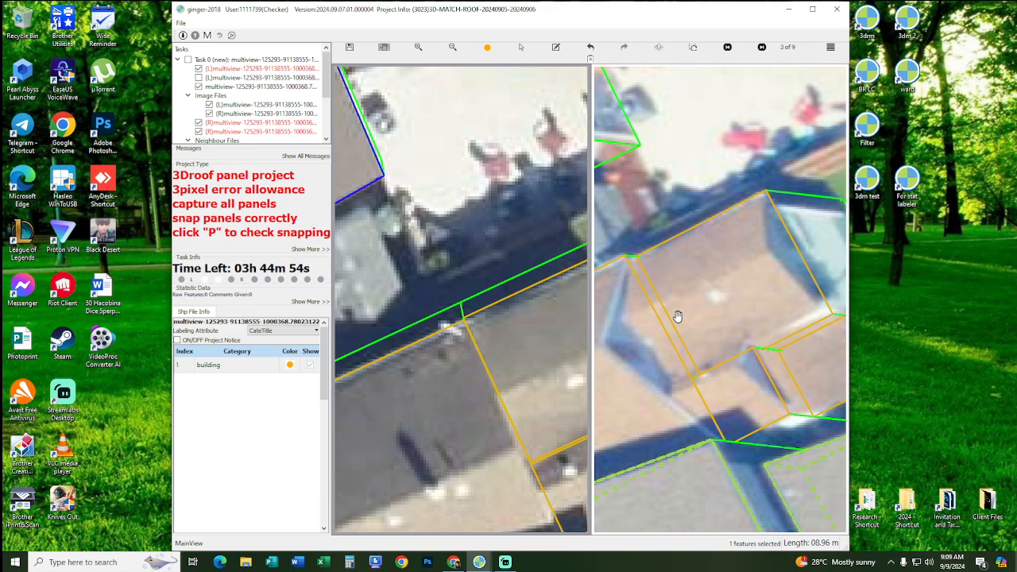
- Draw a panel over the narrow lower roof along the front end of the brown house
{"action": "scroll", "coordinate": [479, 280], "scroll_direction": "down", "scroll_amount": 5}
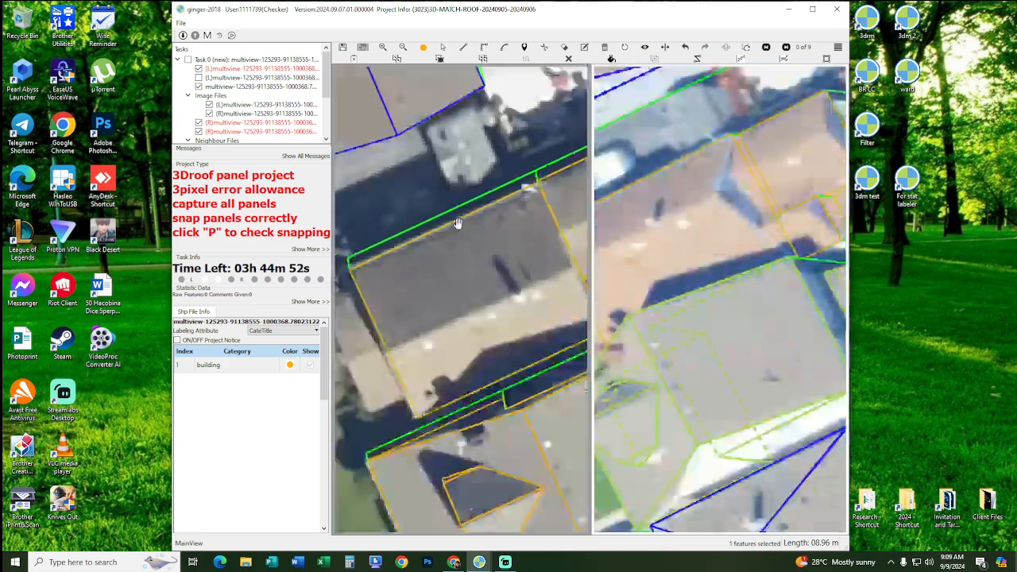
{"action": "scroll", "coordinate": [480, 280], "scroll_direction": "up", "scroll_amount": 2}
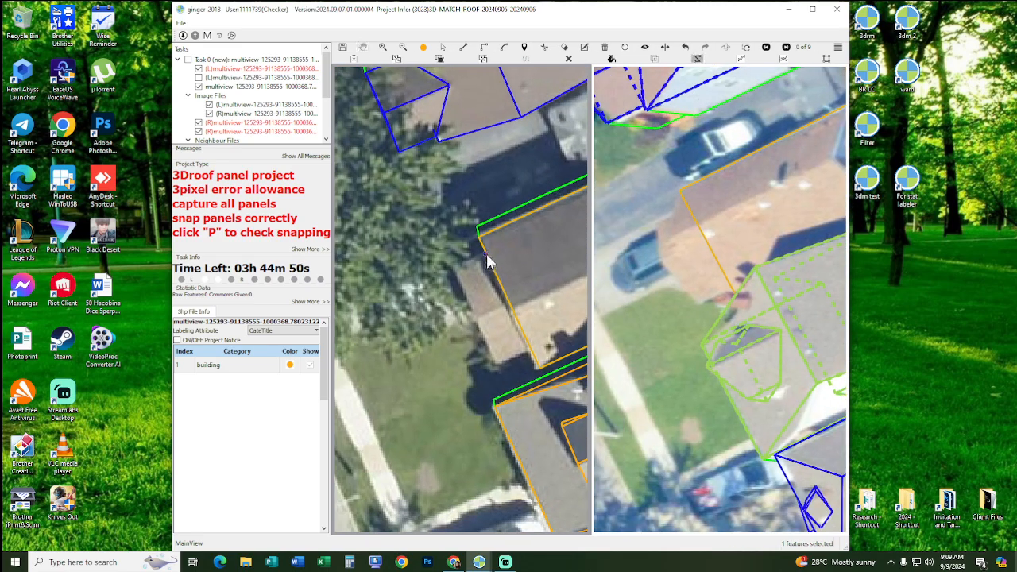
{"action": "key", "text": "r"}
{"action": "left_click", "coordinate": [497, 365]}
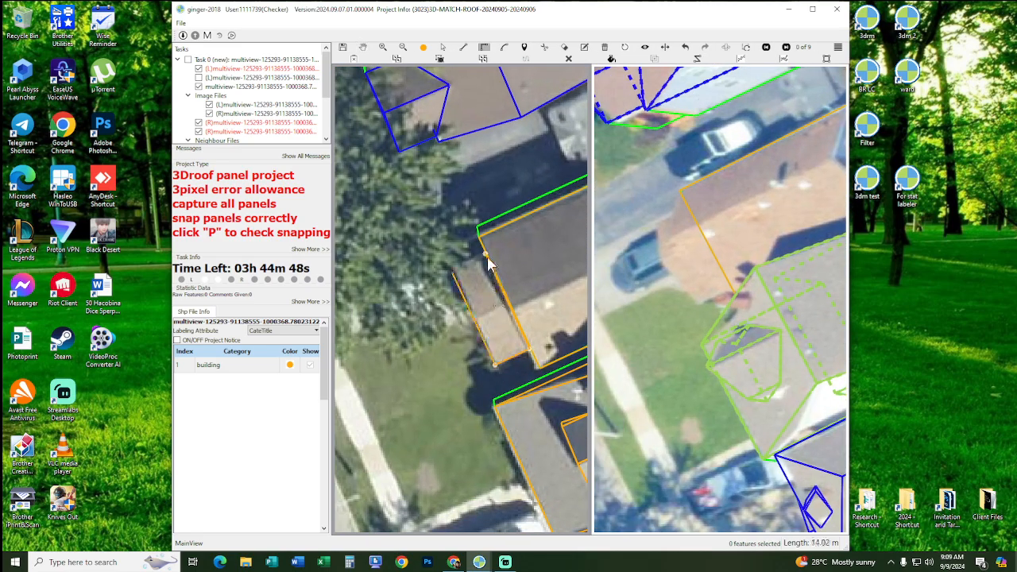
{"action": "left_click", "coordinate": [486, 255]}
{"action": "right_click", "coordinate": [483, 325]}
{"action": "middle_click_drag", "start_coordinate": [529, 292], "coordinate": [468, 261]}
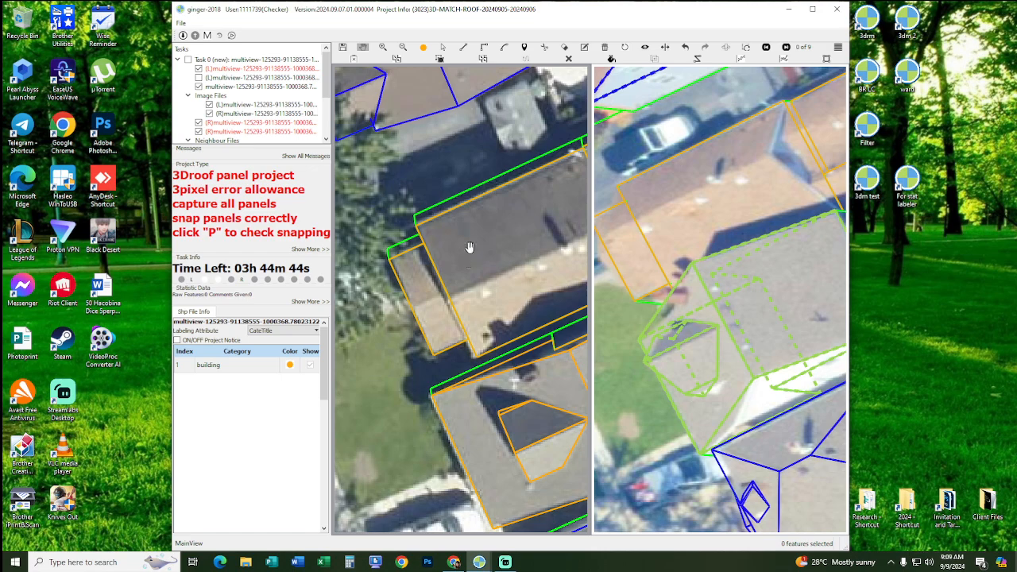
- Draw a reference line about 10 m long along the main roof section's outer eave, snapping it to both corners
{"action": "left_click_drag", "start_coordinate": [518, 246], "coordinate": [482, 295]}
{"action": "key", "text": "r"}
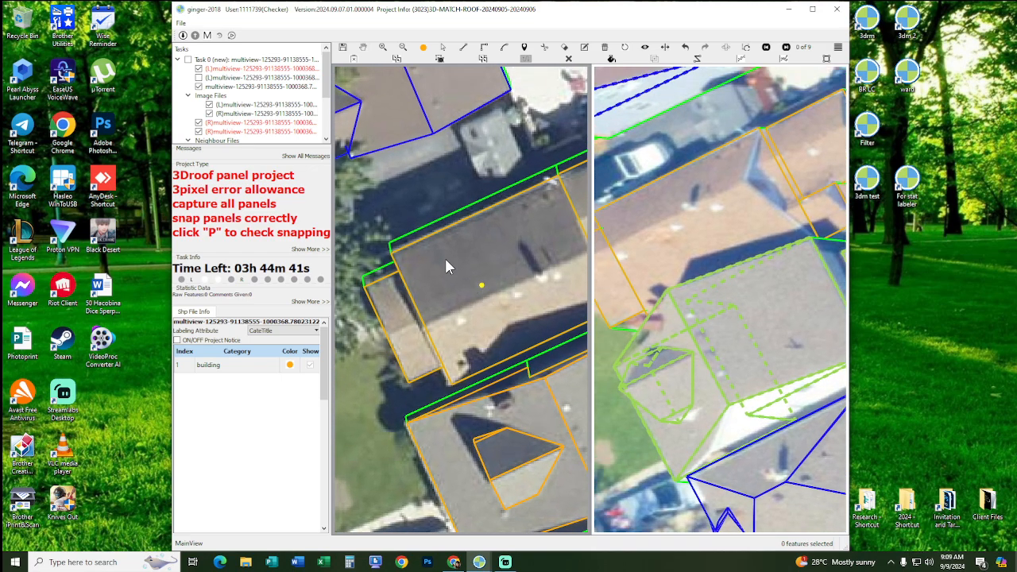
{"action": "left_click", "coordinate": [391, 255]}
{"action": "scroll", "coordinate": [563, 170], "scroll_direction": "up", "scroll_amount": 3}
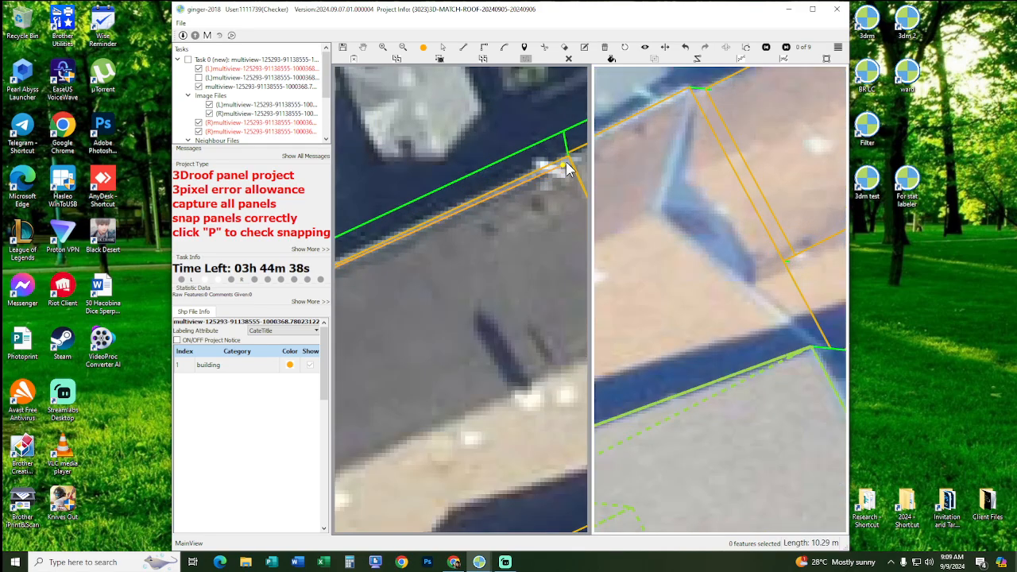
{"action": "scroll", "coordinate": [568, 168], "scroll_direction": "up", "scroll_amount": 1}
{"action": "left_click", "coordinate": [569, 150]}
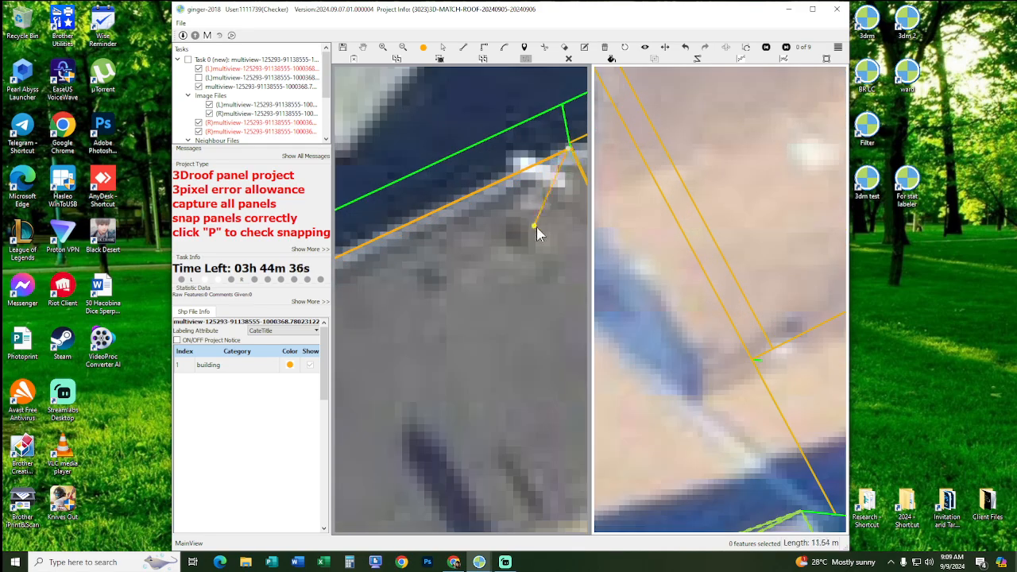
{"action": "right_click", "coordinate": [536, 258]}
{"action": "scroll", "coordinate": [521, 239], "scroll_direction": "down", "scroll_amount": 4}
- Place a parallel copy of the eave line along the main roof's ridge and match its height to the comparison image
{"action": "key", "text": "s"}
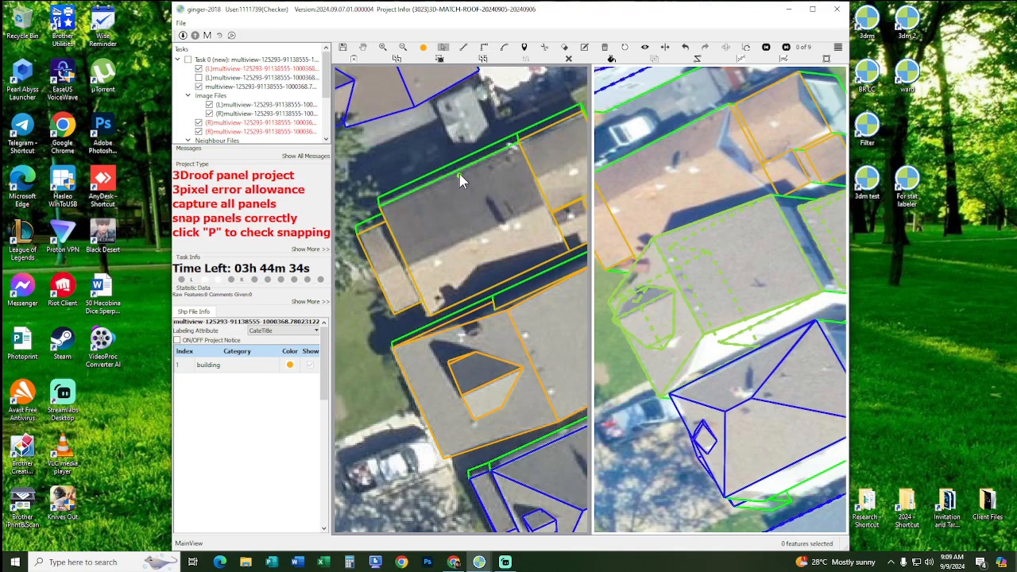
{"action": "left_click", "coordinate": [461, 181]}
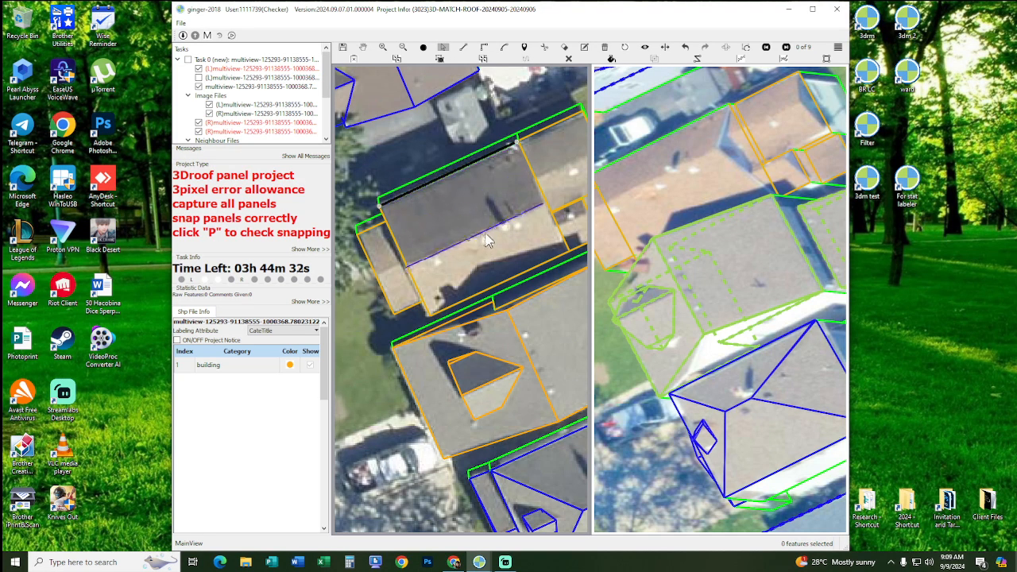
{"action": "left_click", "coordinate": [486, 234]}
{"action": "scroll", "coordinate": [761, 214], "scroll_direction": "up", "scroll_amount": 2}
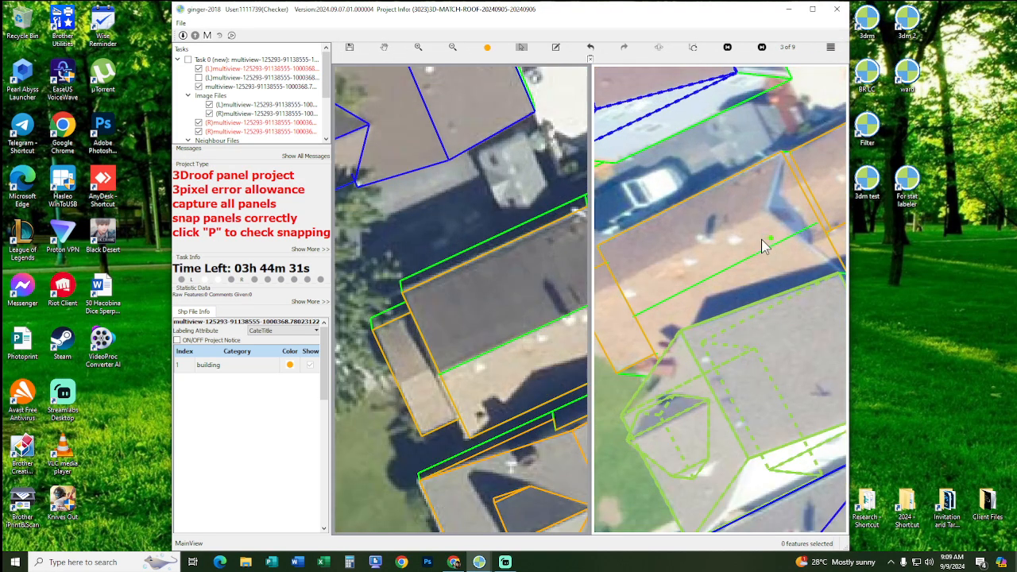
{"action": "left_click_drag", "start_coordinate": [762, 241], "coordinate": [719, 236]}
- Draw the dark slope panel of the main roof between the ridge line and the outer eave corners
{"action": "middle_click_drag", "start_coordinate": [515, 236], "coordinate": [458, 238]}
{"action": "left_click", "coordinate": [566, 293]}
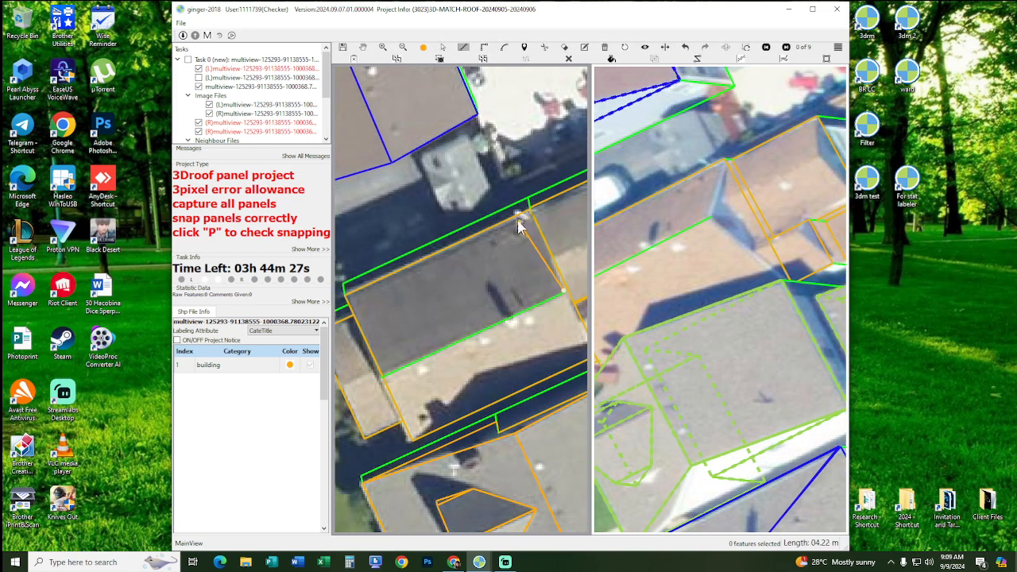
{"action": "scroll", "coordinate": [537, 219], "scroll_direction": "up", "scroll_amount": 3}
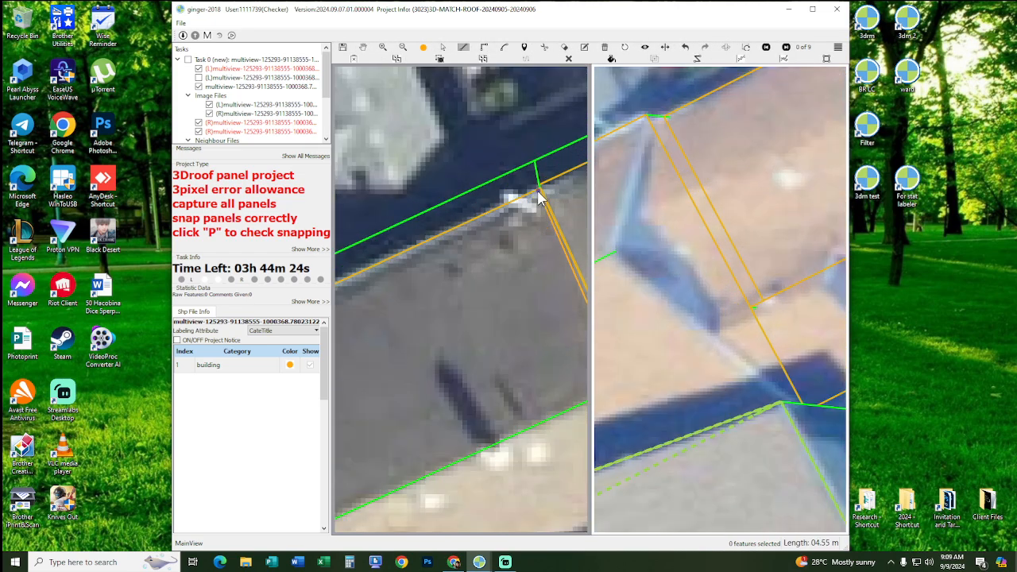
{"action": "middle_click_drag", "start_coordinate": [541, 206], "coordinate": [678, 121]}
{"action": "middle_click_drag", "start_coordinate": [464, 243], "coordinate": [617, 167]}
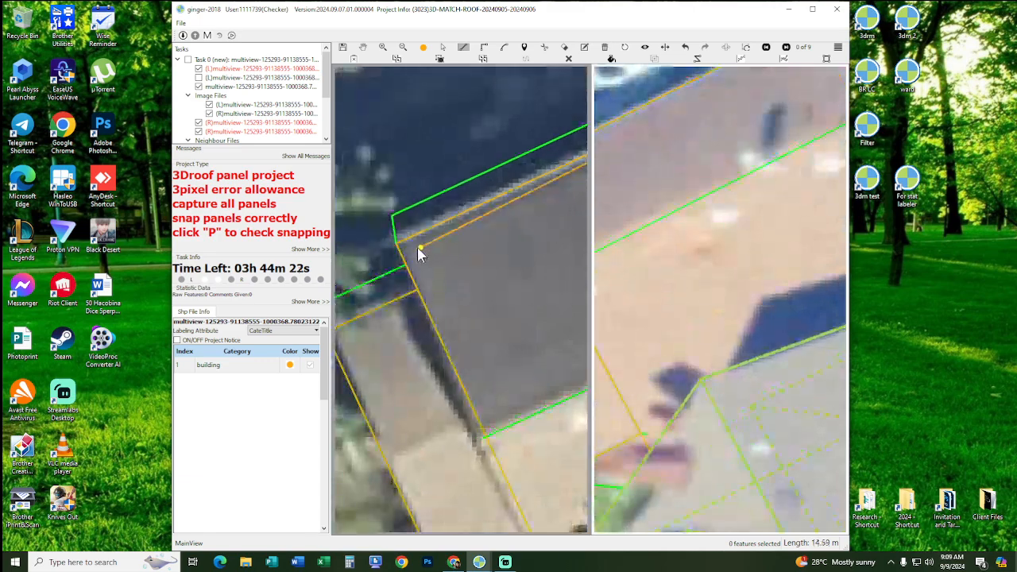
{"action": "left_click", "coordinate": [396, 243]}
{"action": "middle_click_drag", "start_coordinate": [525, 342], "coordinate": [378, 294]}
{"action": "double_click", "coordinate": [411, 375]}
{"action": "scroll", "coordinate": [413, 374], "scroll_direction": "down", "scroll_amount": 2}
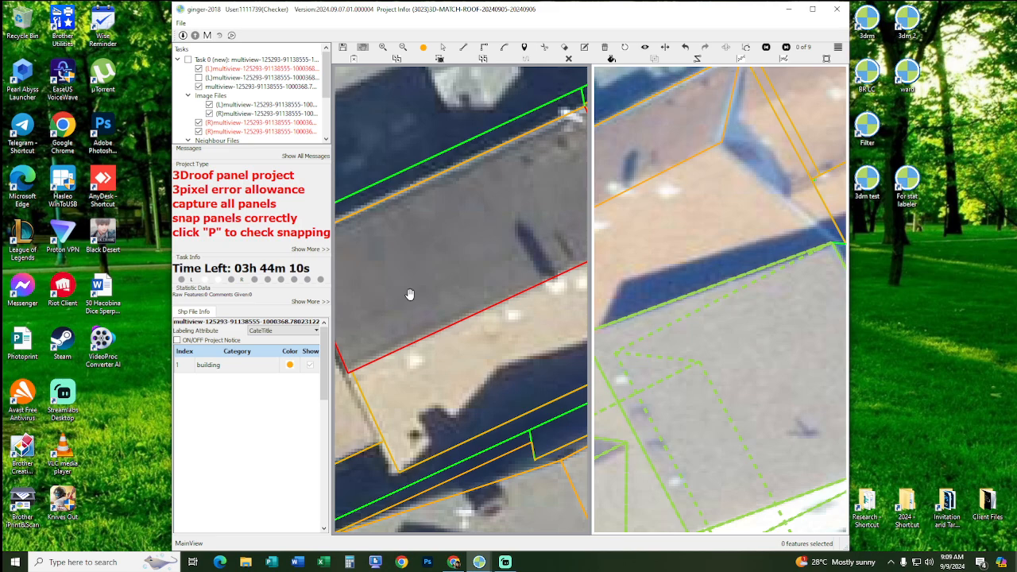
- Draw the light slope panel of the main roof from the ridge down to the opposite eave
{"action": "left_click_drag", "start_coordinate": [522, 289], "coordinate": [418, 264]}
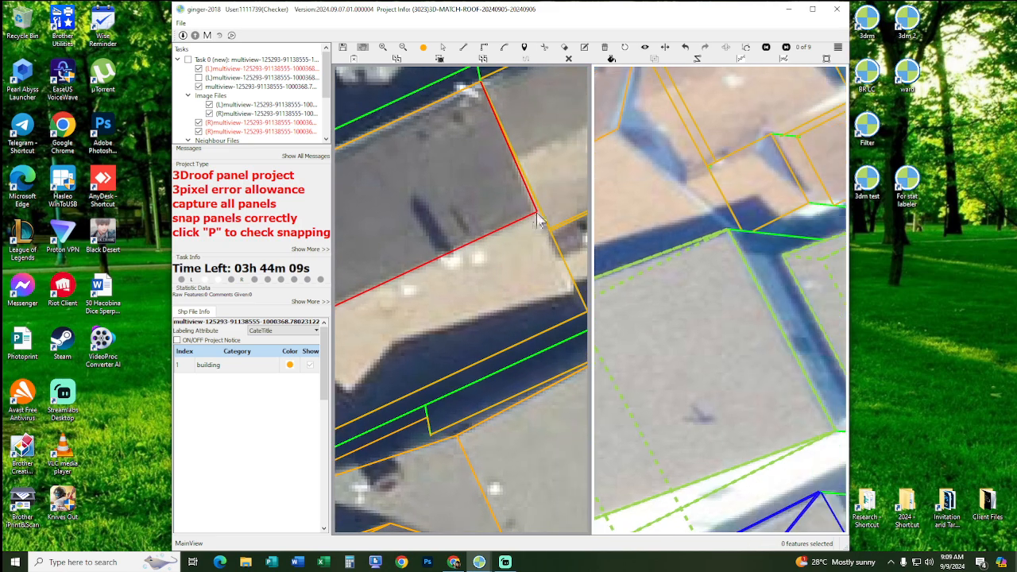
{"action": "left_click_drag", "start_coordinate": [538, 220], "coordinate": [500, 227]}
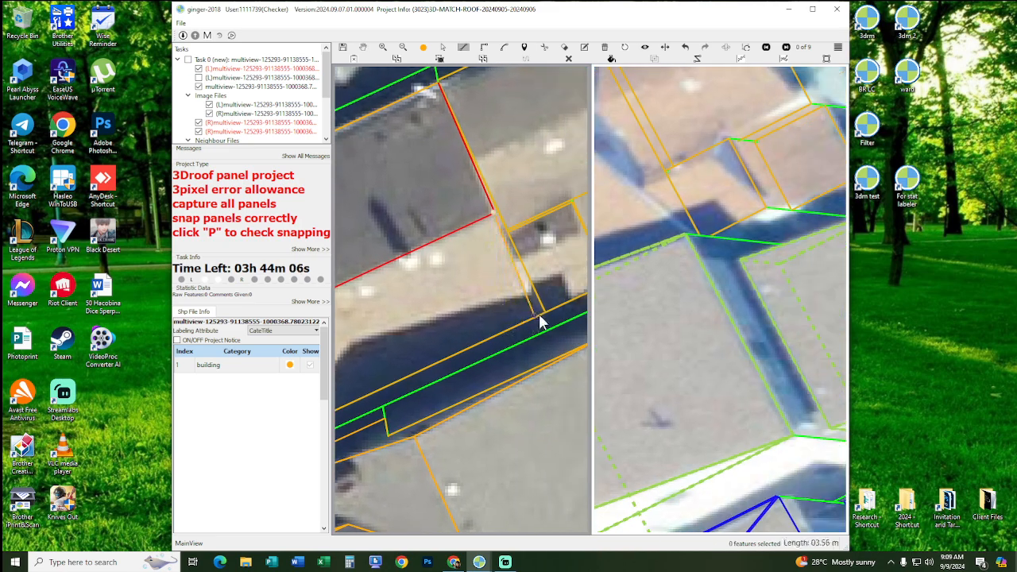
{"action": "left_click_drag", "start_coordinate": [548, 323], "coordinate": [423, 379]}
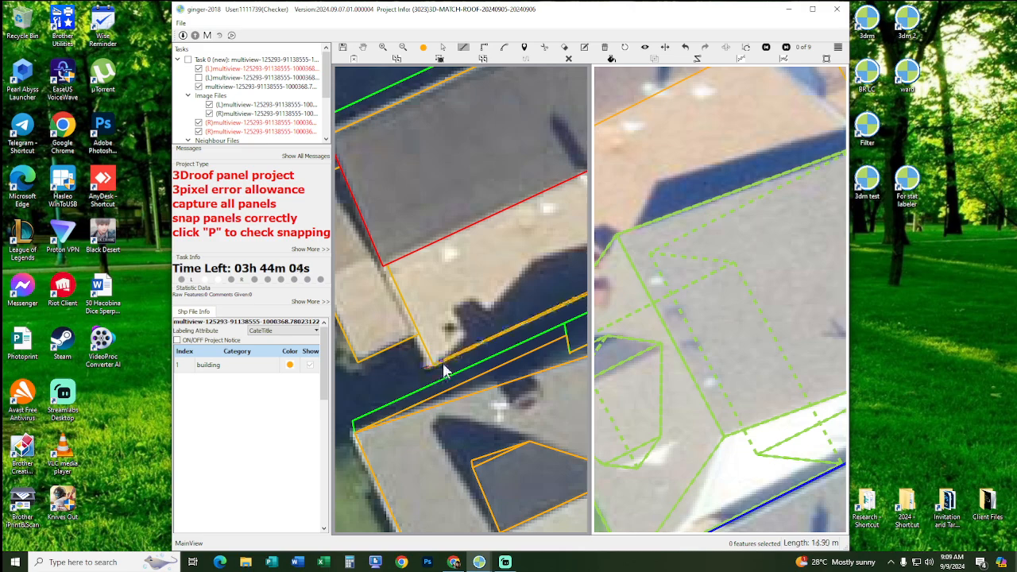
{"action": "double_click", "coordinate": [404, 269]}
- Inspect the unsnapped edges in the 3D view and close the front gable end with a triangular panel
{"action": "scroll", "coordinate": [430, 311], "scroll_direction": "down", "scroll_amount": 3}
{"action": "middle_click_drag", "start_coordinate": [442, 188], "coordinate": [473, 300]}
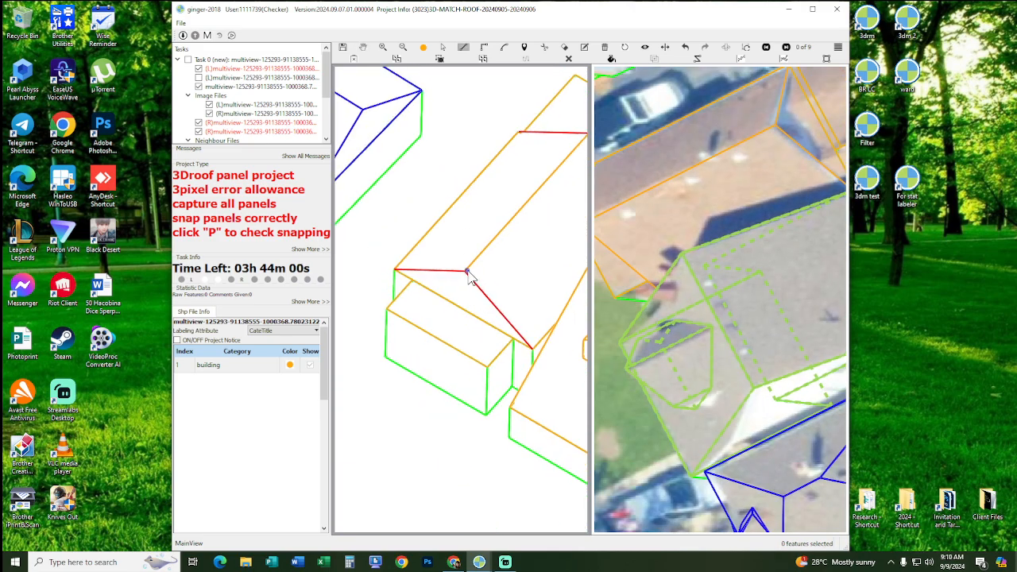
{"action": "left_click", "coordinate": [395, 271]}
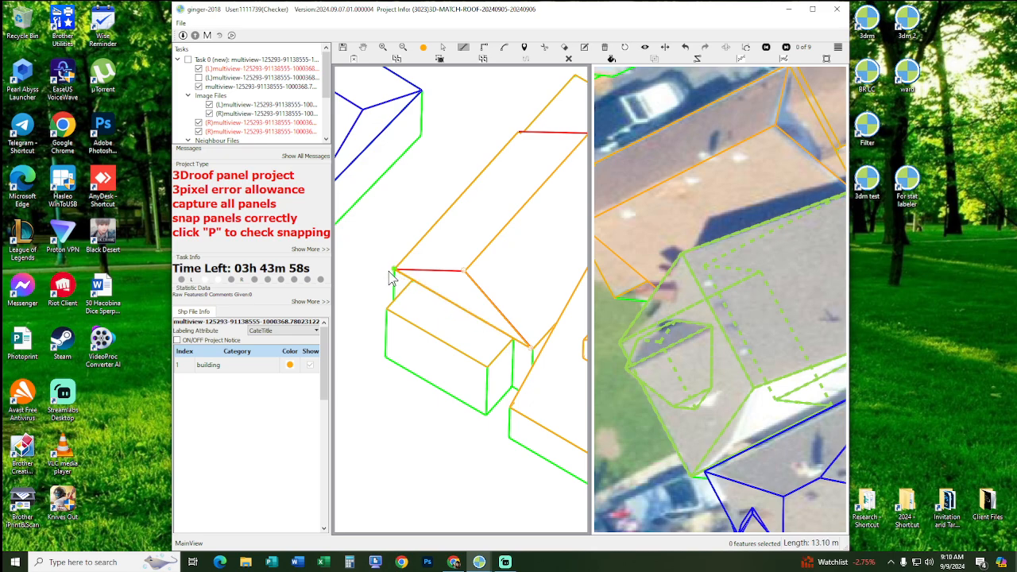
{"action": "key", "text": "Escape"}
- Close the opposite gable end of the main roof with a triangular panel between the ridge end and both eave corners
{"action": "middle_click_drag", "start_coordinate": [584, 128], "coordinate": [474, 216]}
{"action": "scroll", "coordinate": [454, 239], "scroll_direction": "up", "scroll_amount": 3}
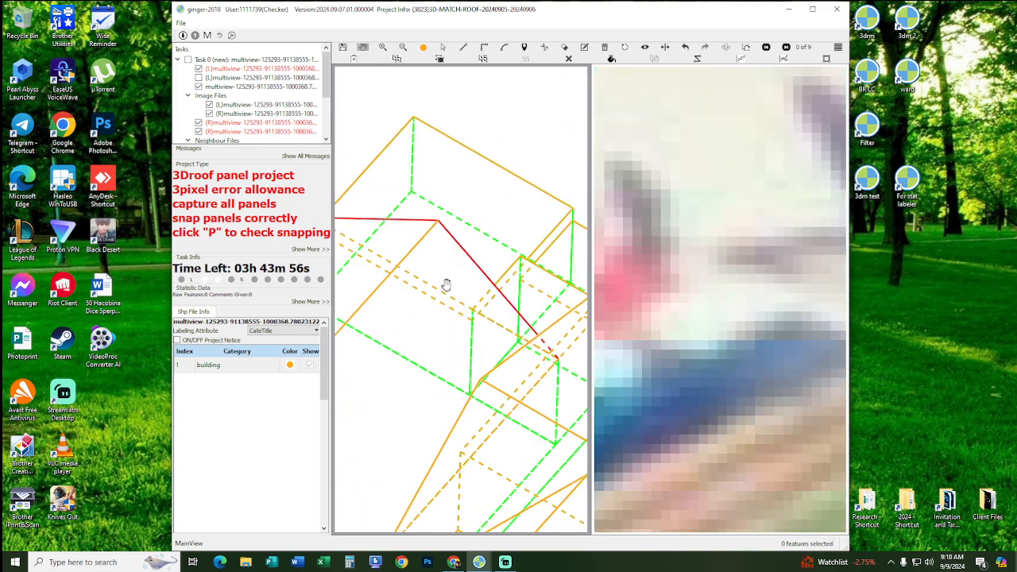
{"action": "middle_click_drag", "start_coordinate": [445, 246], "coordinate": [445, 243]}
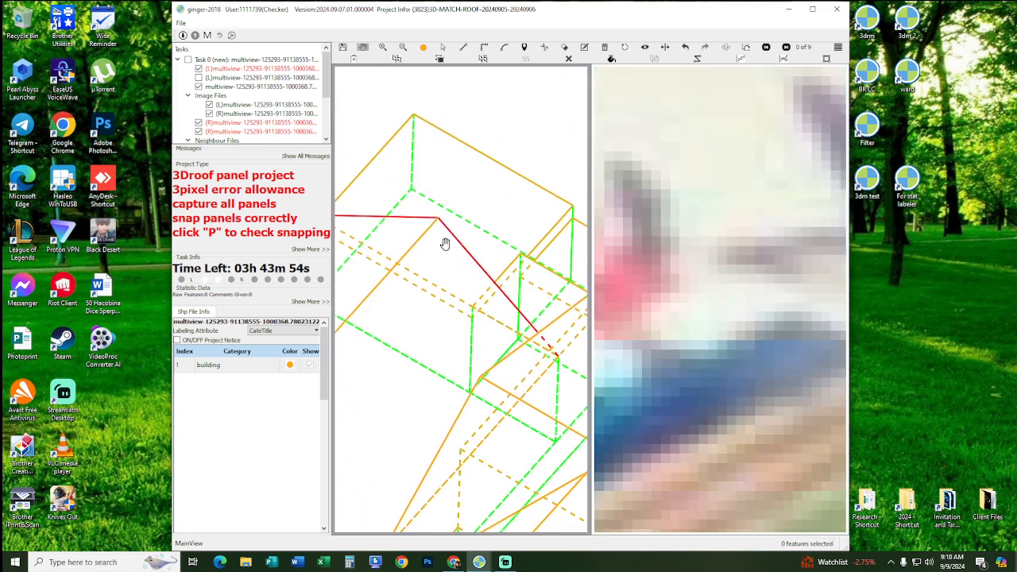
{"action": "left_click", "coordinate": [438, 221]}
{"action": "left_click", "coordinate": [558, 357]}
{"action": "middle_click_drag", "start_coordinate": [450, 295], "coordinate": [529, 339]}
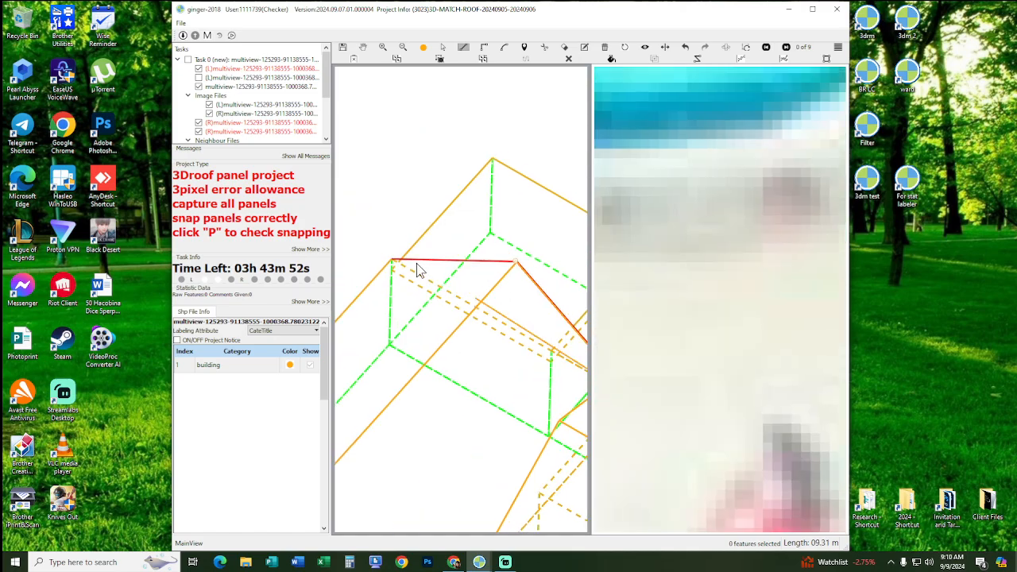
{"action": "left_click", "coordinate": [387, 261]}
{"action": "key", "text": "Escape"}
{"action": "scroll", "coordinate": [427, 296], "scroll_direction": "down", "scroll_amount": 1}
{"action": "middle_click_drag", "start_coordinate": [490, 251], "coordinate": [448, 250]}
{"action": "scroll", "coordinate": [447, 250], "scroll_direction": "down", "scroll_amount": 1}
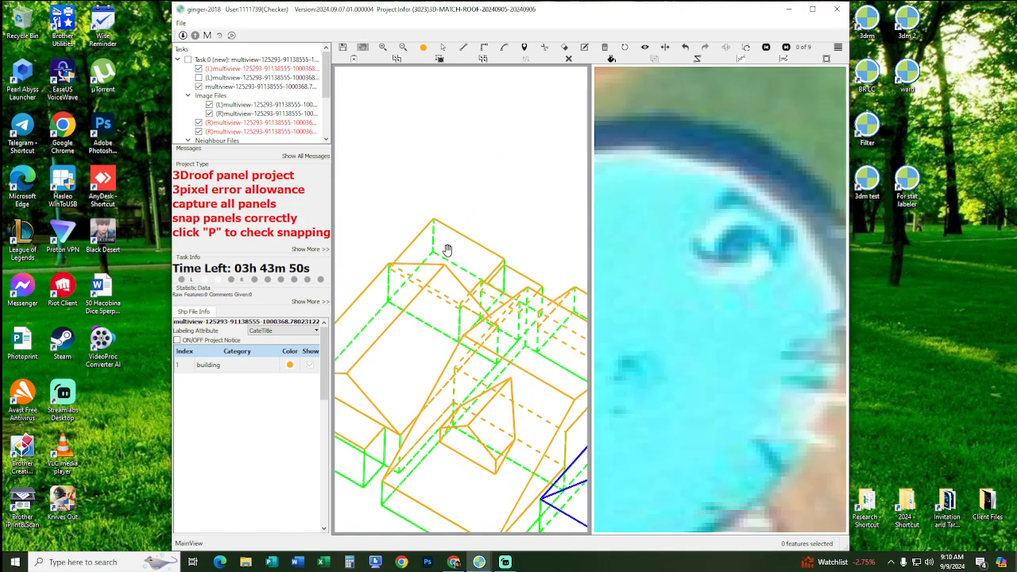
- Return to the aerial images at the larger rear section and swap the drawing and comparison images
{"action": "key", "text": "p"}
{"action": "scroll", "coordinate": [467, 274], "scroll_direction": "up", "scroll_amount": 9}
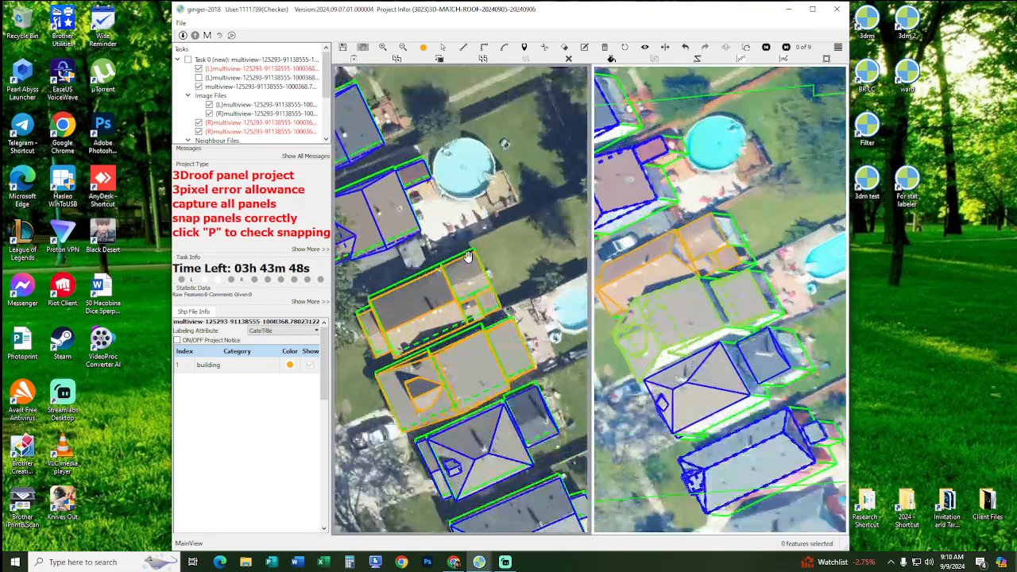
{"action": "scroll", "coordinate": [466, 318], "scroll_direction": "up", "scroll_amount": 2}
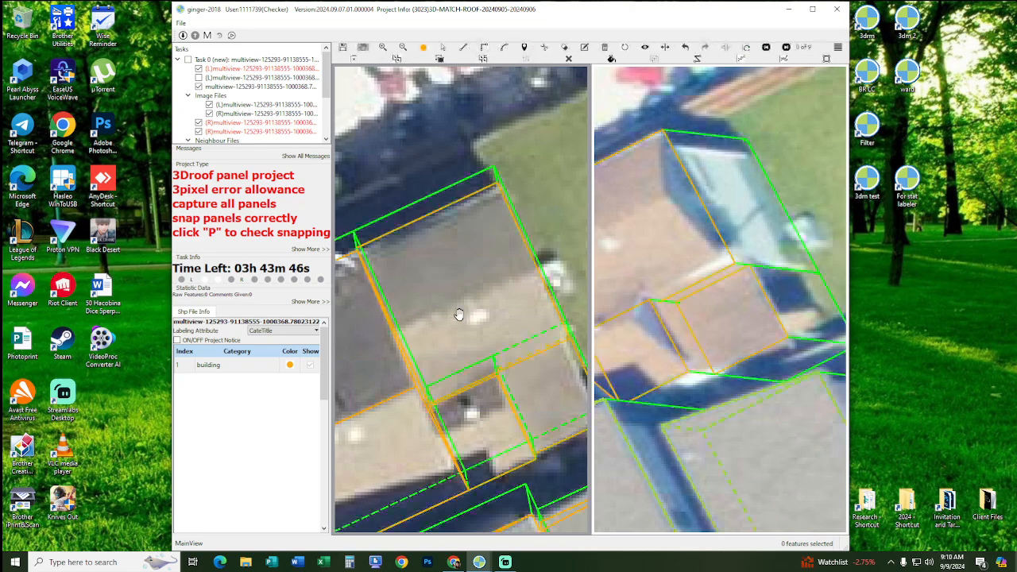
{"action": "left_click_drag", "start_coordinate": [452, 307], "coordinate": [539, 298]}
{"action": "left_click_drag", "start_coordinate": [661, 239], "coordinate": [695, 240]}
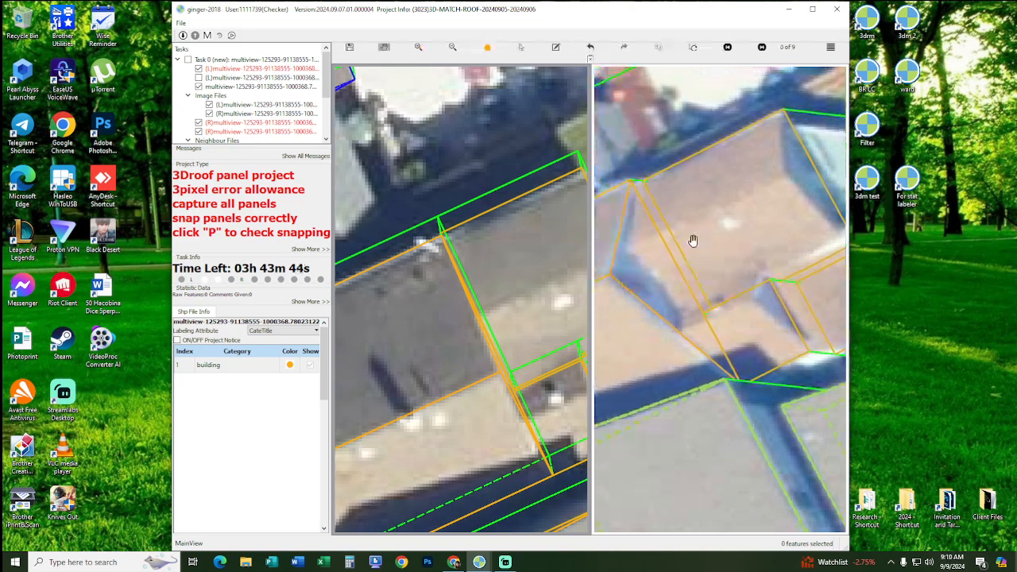
{"action": "left_click_drag", "start_coordinate": [580, 278], "coordinate": [504, 301]}
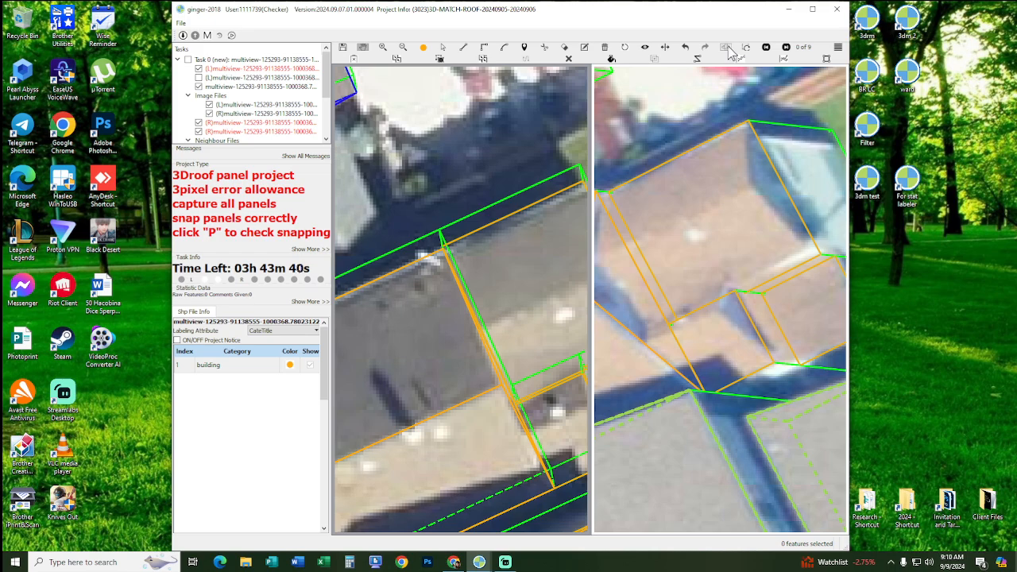
{"action": "left_click", "coordinate": [728, 48]}
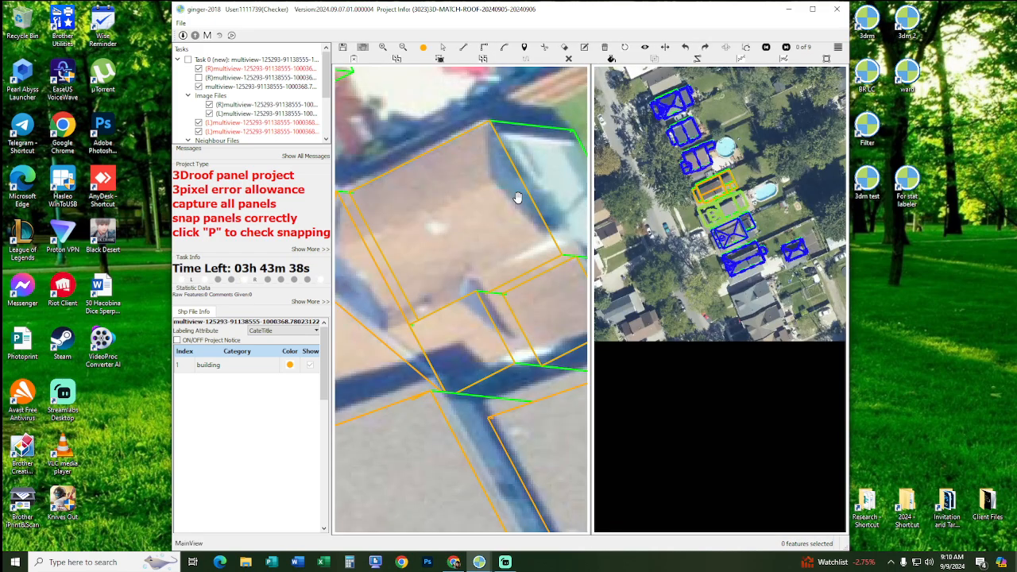
- Draw the outer slope panel of the larger rear section between its ridge and the outer eave corners
{"action": "left_click_drag", "start_coordinate": [420, 210], "coordinate": [481, 216]}
{"action": "key", "text": "v"}
{"action": "key", "text": "h"}
{"action": "key", "text": "l"}
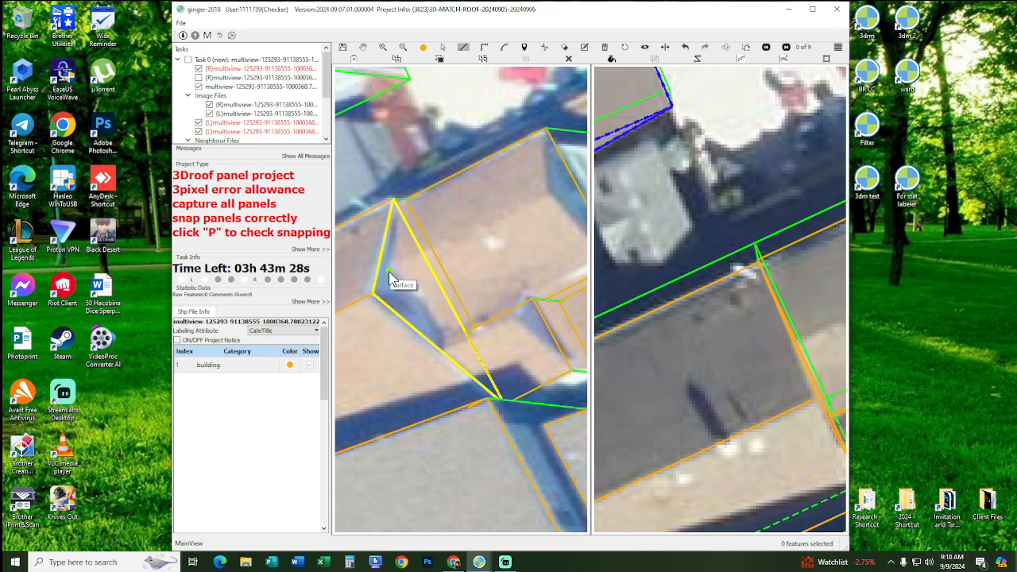
{"action": "left_click", "coordinate": [388, 272]}
{"action": "middle_click_drag", "start_coordinate": [522, 204], "coordinate": [502, 256]}
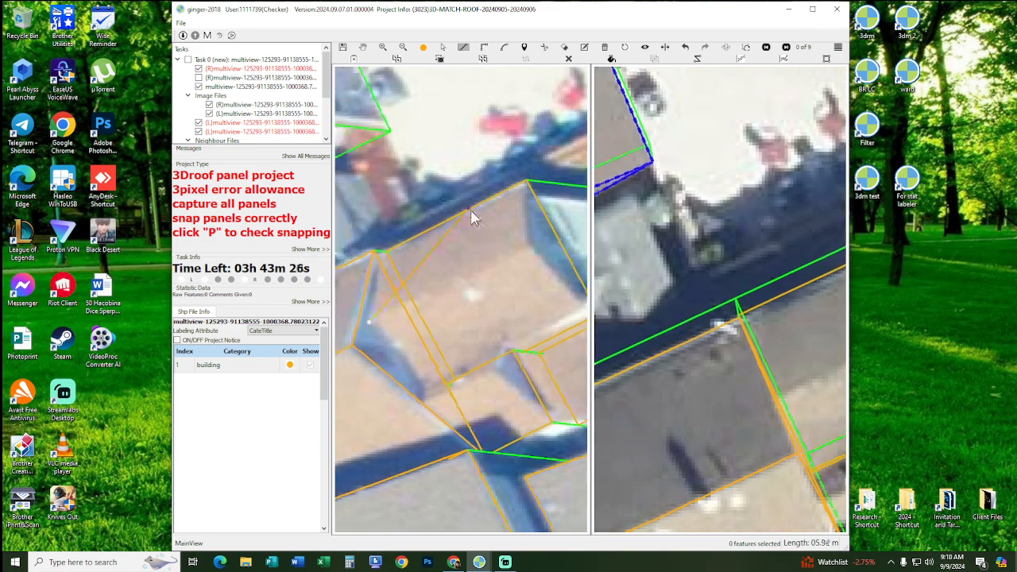
{"action": "left_click", "coordinate": [527, 241]}
{"action": "left_click", "coordinate": [525, 181]}
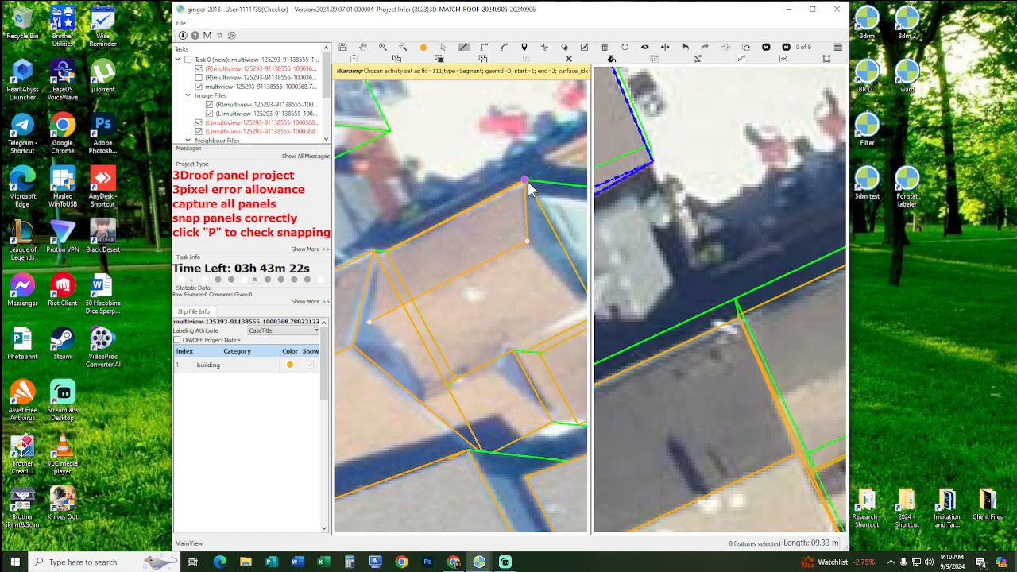
{"action": "right_click", "coordinate": [395, 282]}
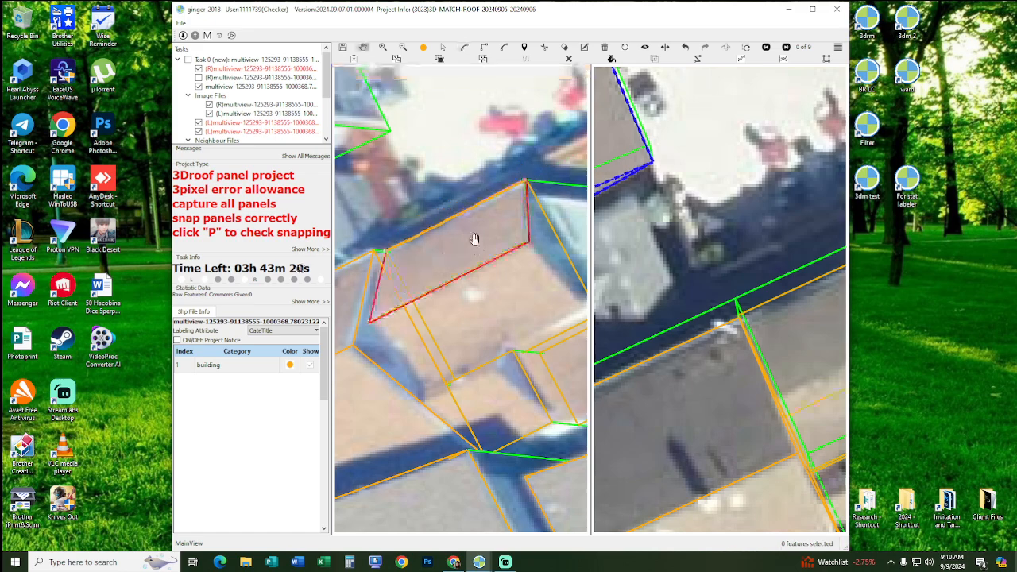
- Draw the inner slope panel of the larger rear section from its ridge down to the opposite eave corners
{"action": "middle_click_drag", "start_coordinate": [510, 251], "coordinate": [468, 230]}
{"action": "left_click", "coordinate": [485, 220]}
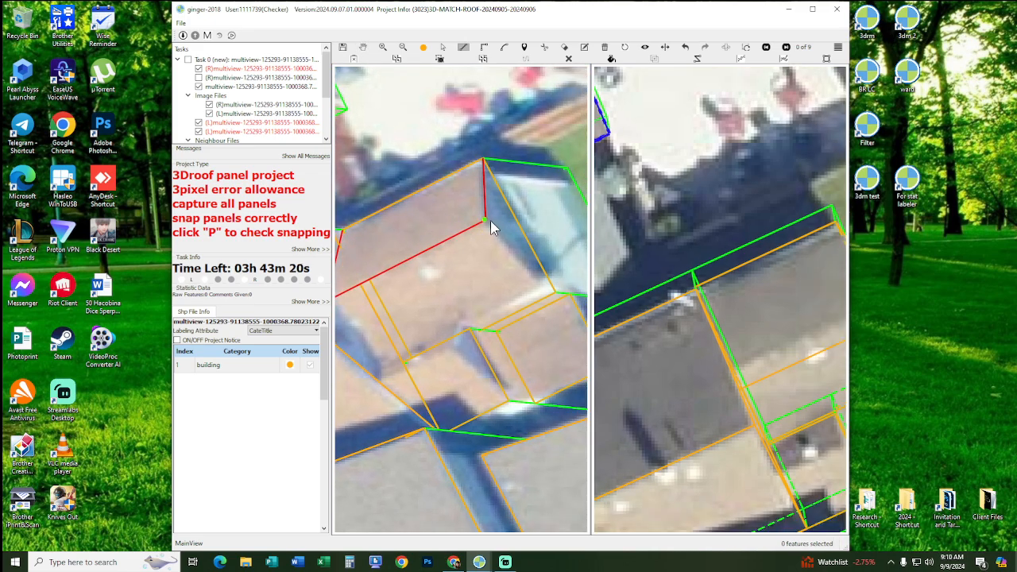
{"action": "left_click", "coordinate": [555, 291]}
{"action": "middle_click_drag", "start_coordinate": [447, 281], "coordinate": [506, 265]}
{"action": "scroll", "coordinate": [485, 327], "scroll_direction": "up", "scroll_amount": 2}
{"action": "scroll", "coordinate": [484, 333], "scroll_direction": "up", "scroll_amount": 1}
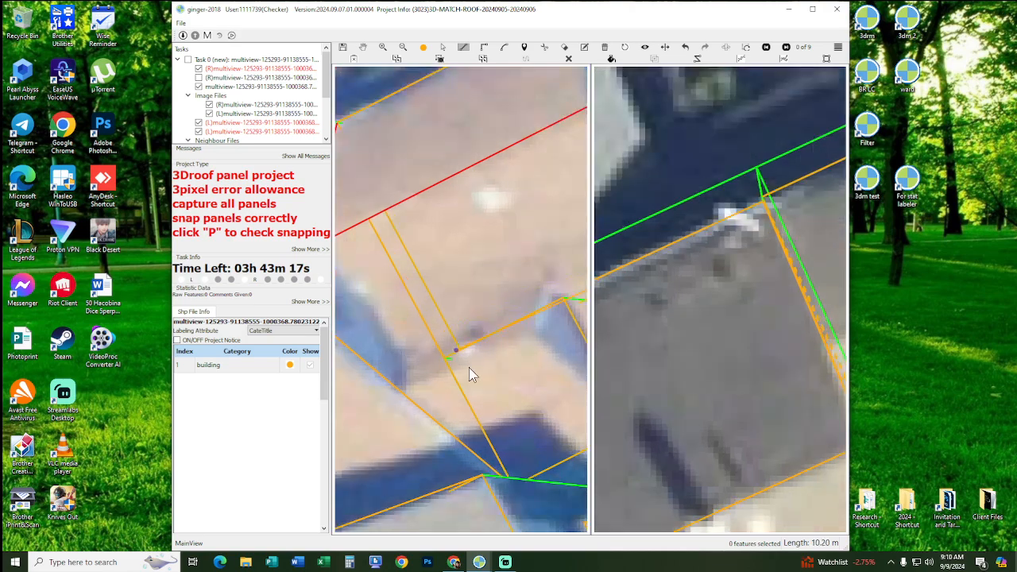
{"action": "middle_click_drag", "start_coordinate": [418, 273], "coordinate": [497, 303]}
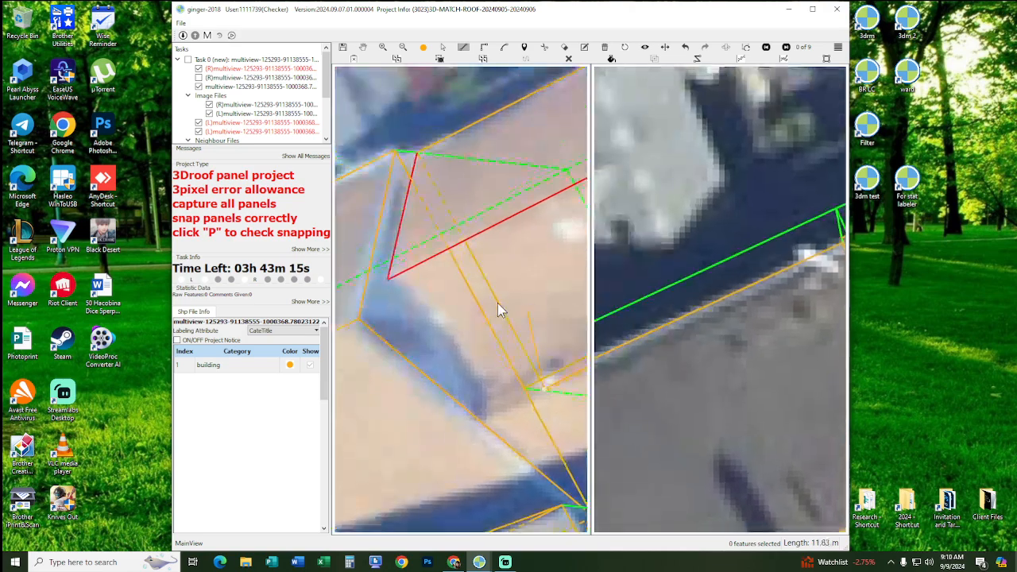
{"action": "right_click", "coordinate": [444, 300]}
{"action": "scroll", "coordinate": [447, 297], "scroll_direction": "down", "scroll_amount": 2}
- Close the yard-side gable end of the larger rear section with a triangular panel
{"action": "middle_click_drag", "start_coordinate": [584, 235], "coordinate": [481, 286]}
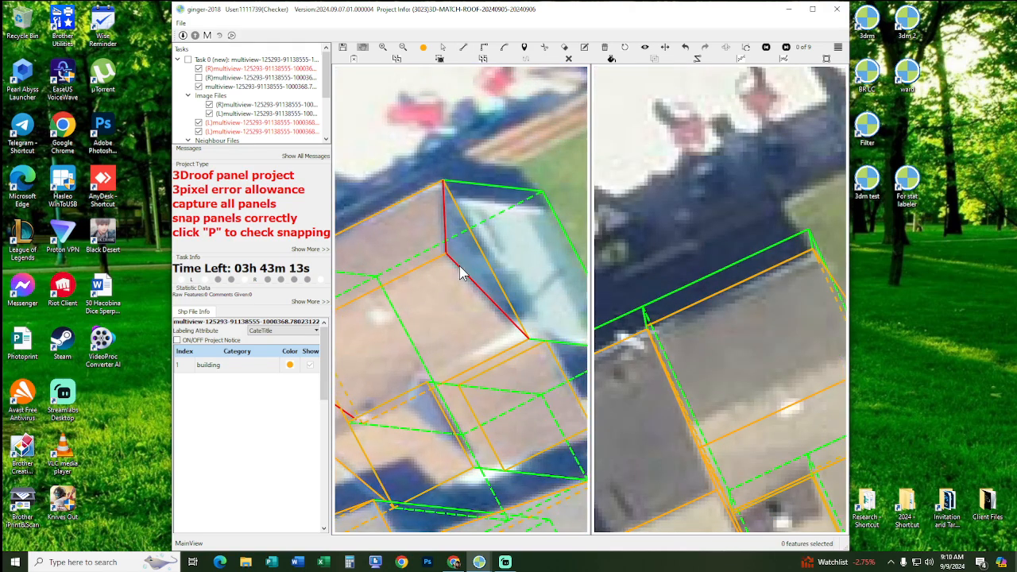
{"action": "left_click", "coordinate": [444, 183]}
{"action": "left_click", "coordinate": [532, 343]}
{"action": "right_click", "coordinate": [477, 324]}
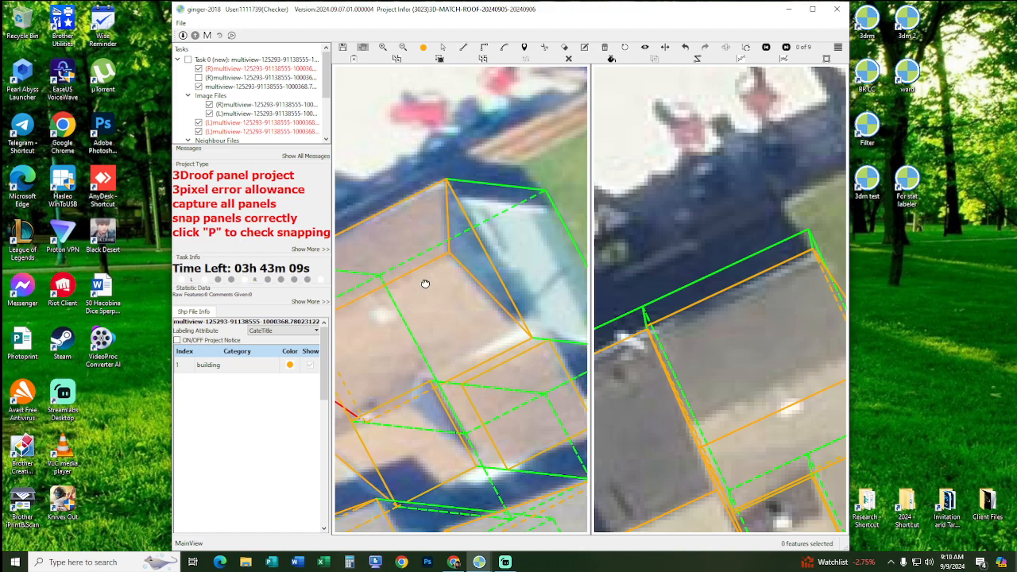
- Close the rear section's gable end facing the main roof with a triangular panel snapped to its ridge and eave corners
{"action": "middle_click_drag", "start_coordinate": [424, 282], "coordinate": [535, 234]}
{"action": "left_click", "coordinate": [408, 210]}
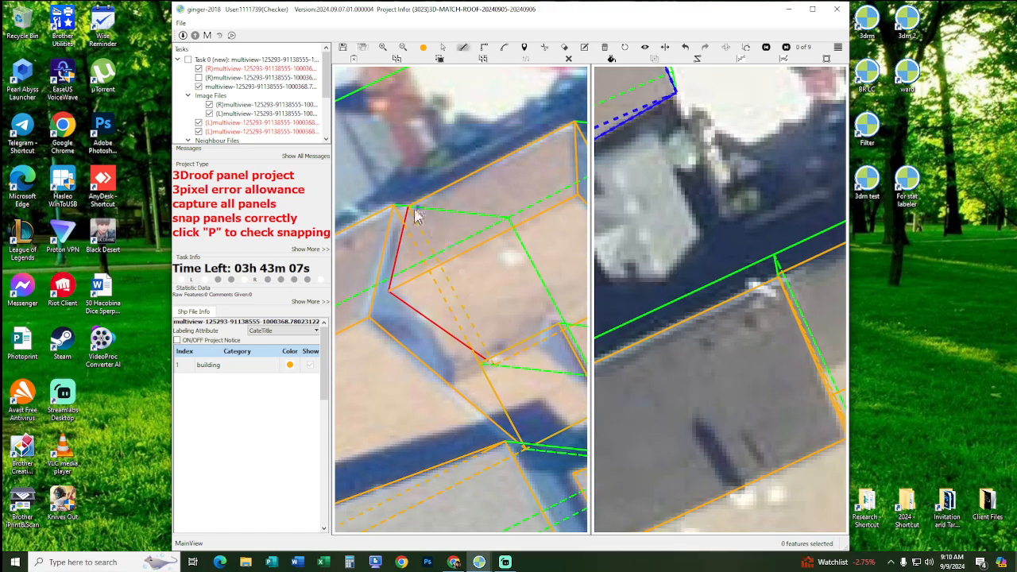
{"action": "scroll", "coordinate": [481, 342], "scroll_direction": "up", "scroll_amount": 2}
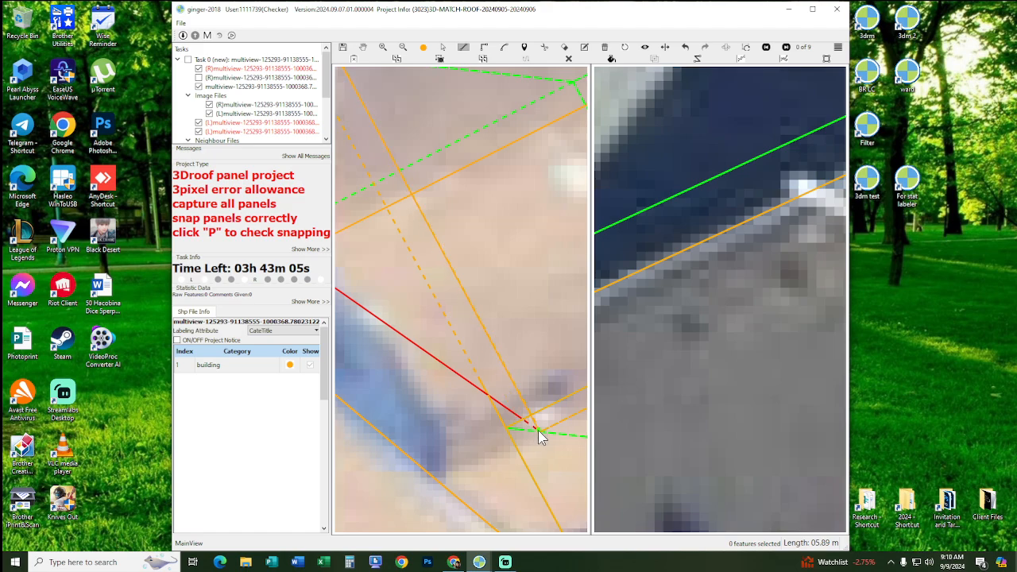
{"action": "left_click", "coordinate": [527, 423]}
{"action": "scroll", "coordinate": [521, 419], "scroll_direction": "down", "scroll_amount": 2}
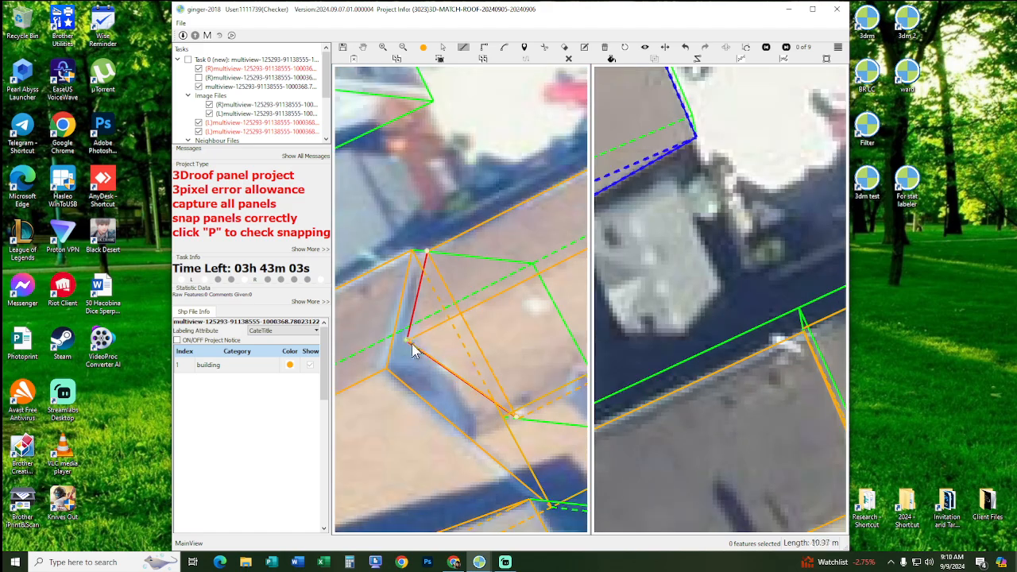
{"action": "left_click", "coordinate": [412, 345]}
{"action": "right_click", "coordinate": [412, 346]}
- Select the two adjacent gable panels where the main roof meets the larger rear section
{"action": "scroll", "coordinate": [469, 341], "scroll_direction": "down", "scroll_amount": 4}
{"action": "scroll", "coordinate": [431, 319], "scroll_direction": "up", "scroll_amount": 3}
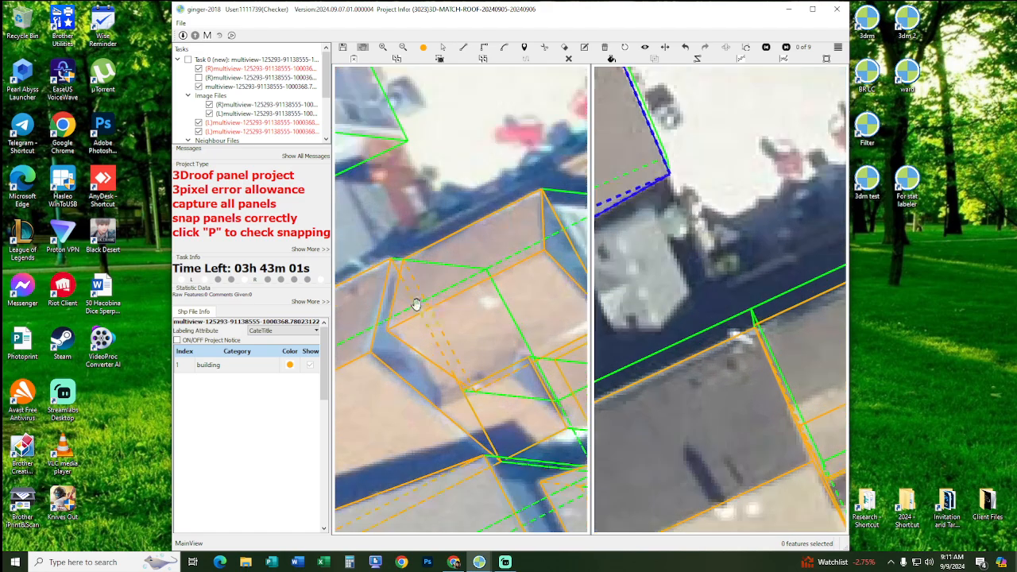
{"action": "scroll", "coordinate": [415, 305], "scroll_direction": "up", "scroll_amount": 3}
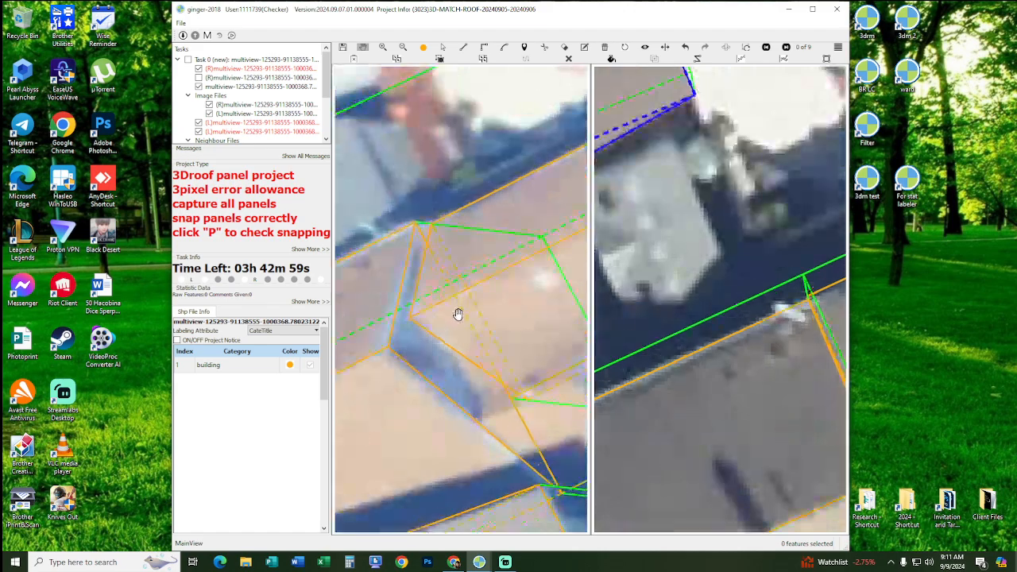
{"action": "scroll", "coordinate": [441, 342], "scroll_direction": "up", "scroll_amount": 2}
{"action": "left_click", "coordinate": [430, 265], "text": "ctrl"}
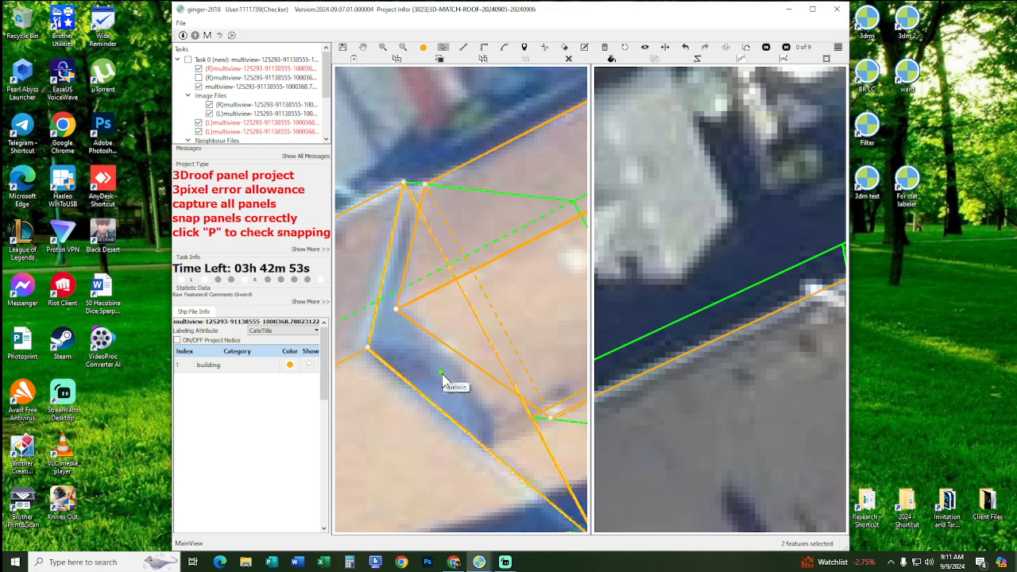
- Check the panel snapping around the dark bent gap between the roof panels using the filled panel preview
{"action": "key", "text": "p"}
{"action": "key", "text": "h"}
{"action": "left_click_drag", "start_coordinate": [442, 374], "coordinate": [438, 373]}
{"action": "key", "text": "p"}
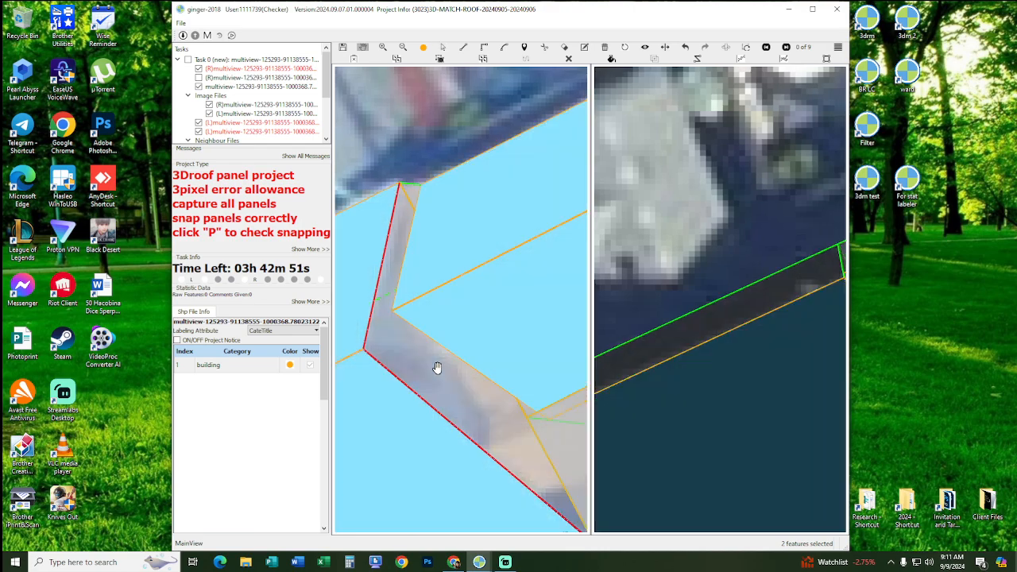
{"action": "key", "text": "p"}
{"action": "key", "text": "s"}
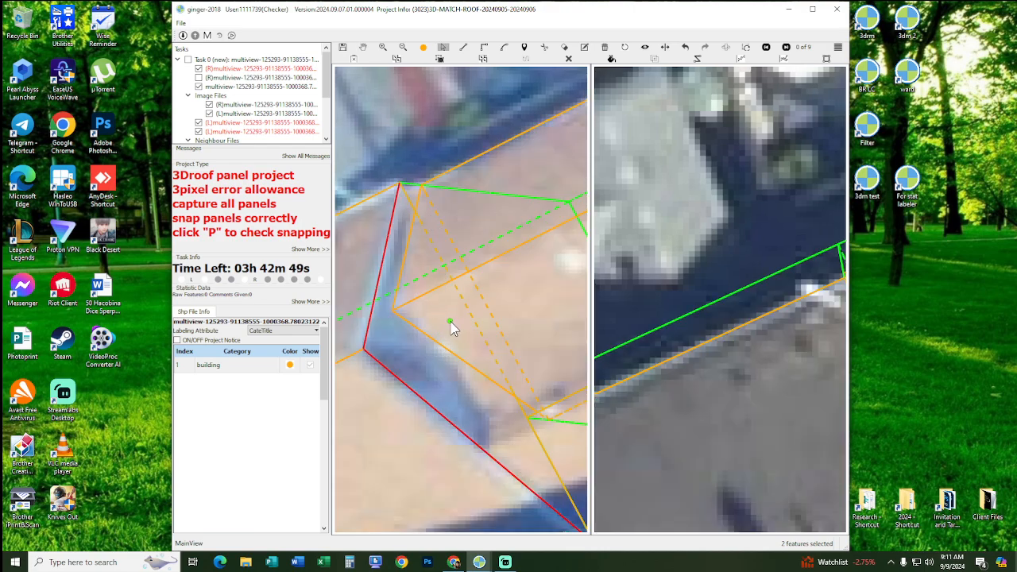
- Try to move the lower roof panel that borders the inner side of the bent gap
{"action": "left_click", "coordinate": [451, 328]}
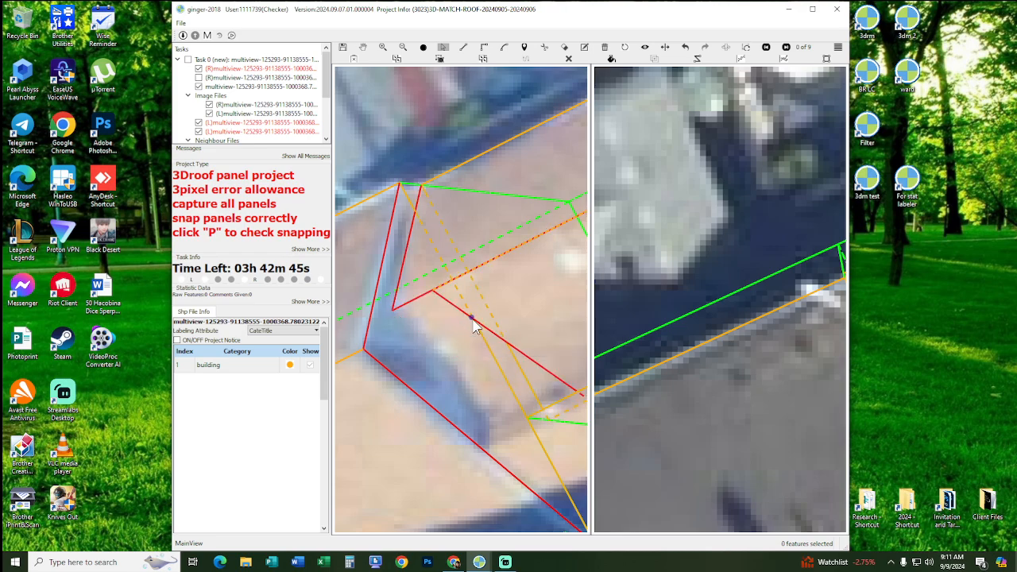
{"action": "scroll", "coordinate": [421, 349], "scroll_direction": "down", "scroll_amount": 2}
{"action": "scroll", "coordinate": [422, 349], "scroll_direction": "up", "scroll_amount": 2}
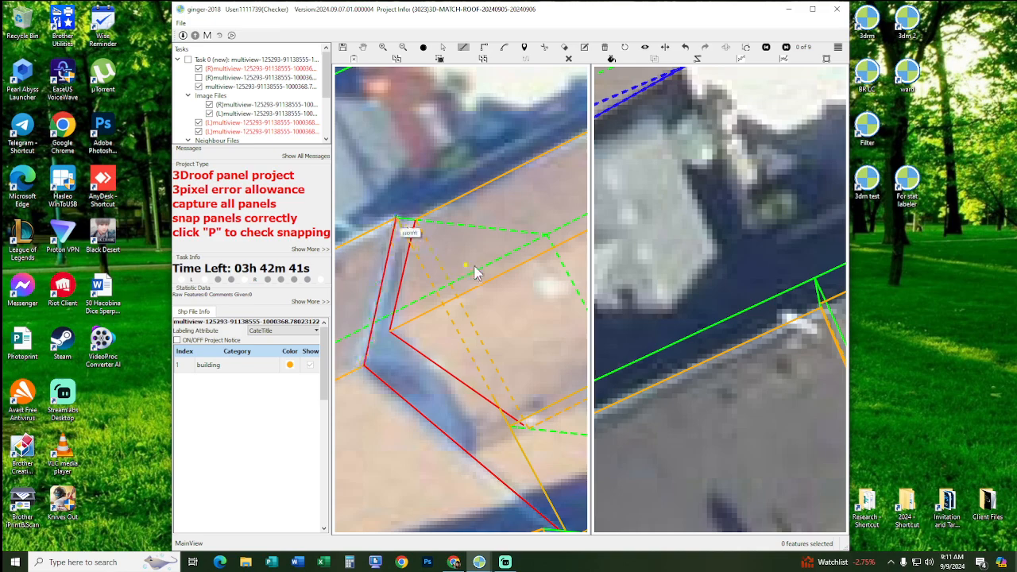
{"action": "key", "text": "Escape"}
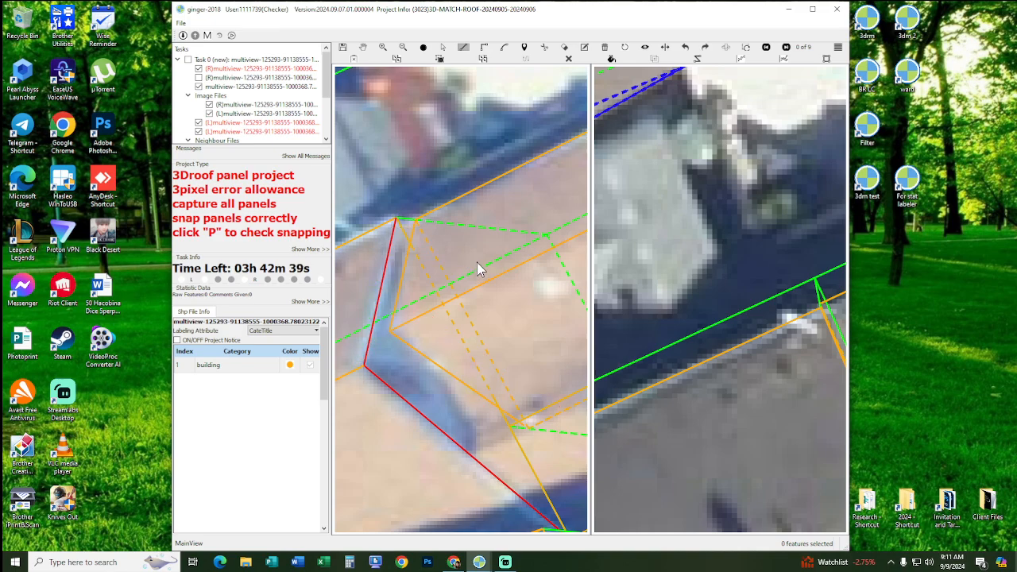
{"action": "key", "text": "Escape"}
{"action": "scroll", "coordinate": [403, 275], "scroll_direction": "up", "scroll_amount": 1}
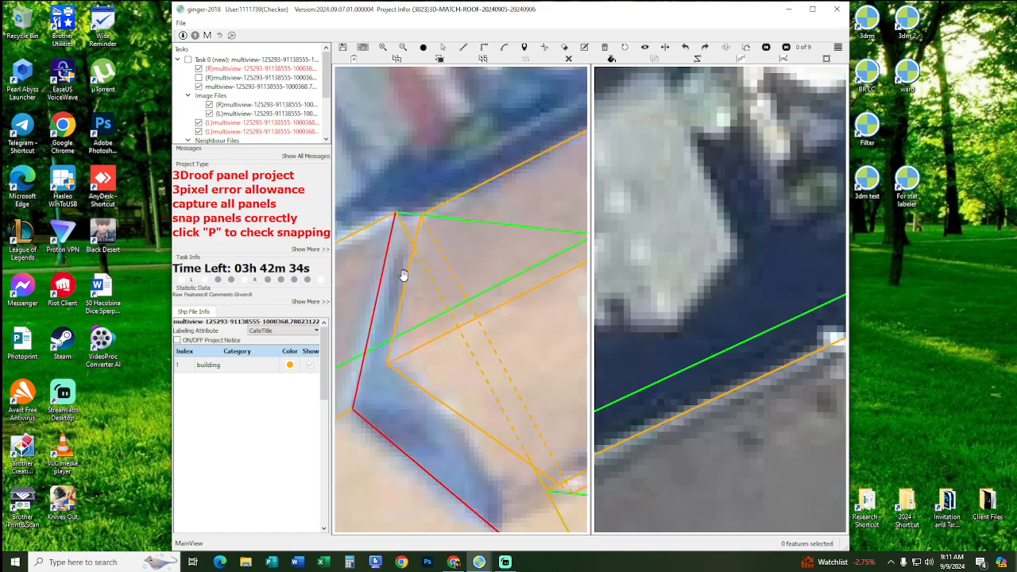
{"action": "left_click", "coordinate": [398, 216]}
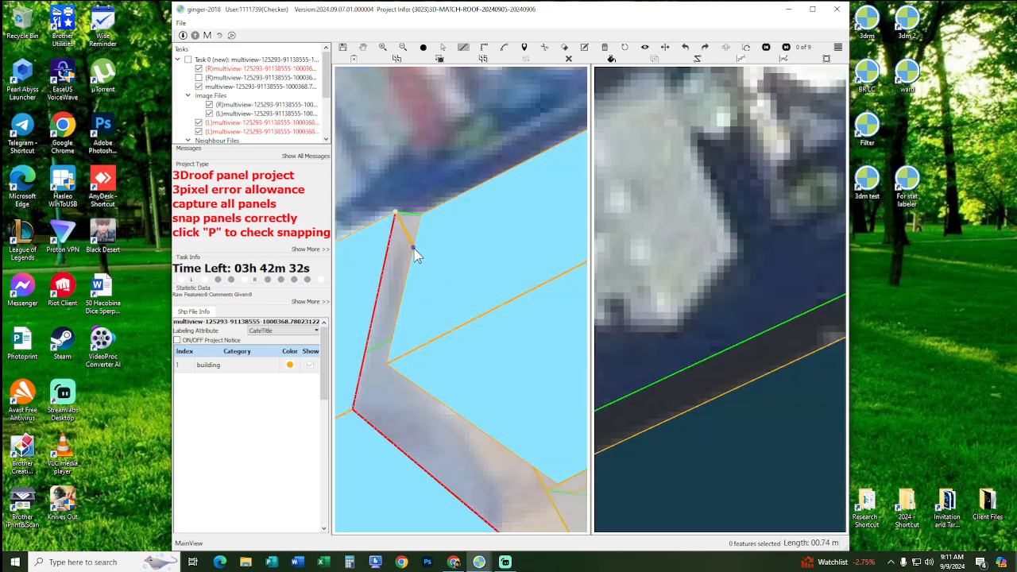
{"action": "scroll", "coordinate": [418, 248], "scroll_direction": "up", "scroll_amount": 2}
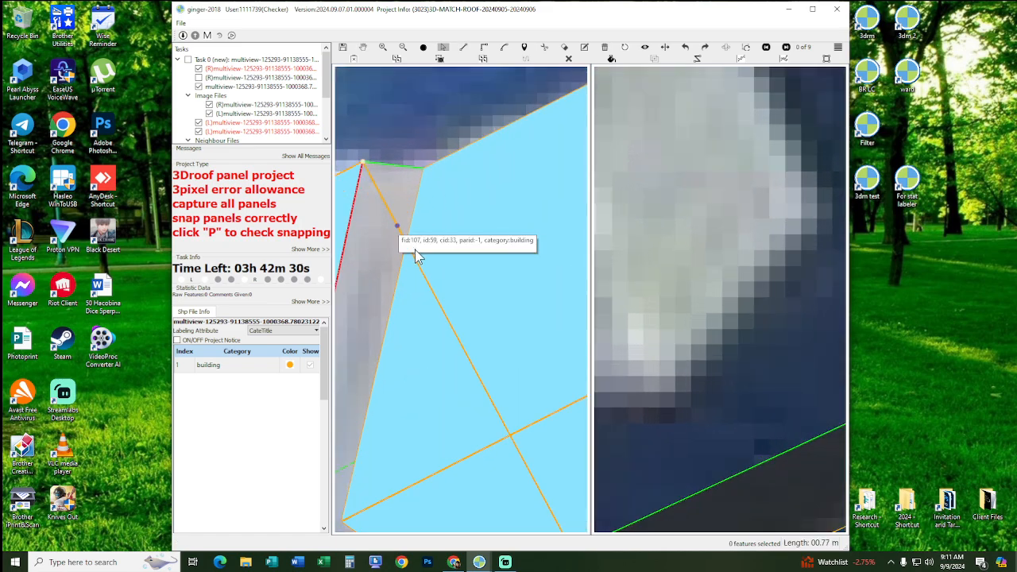
{"action": "scroll", "coordinate": [426, 303], "scroll_direction": "down", "scroll_amount": 2}
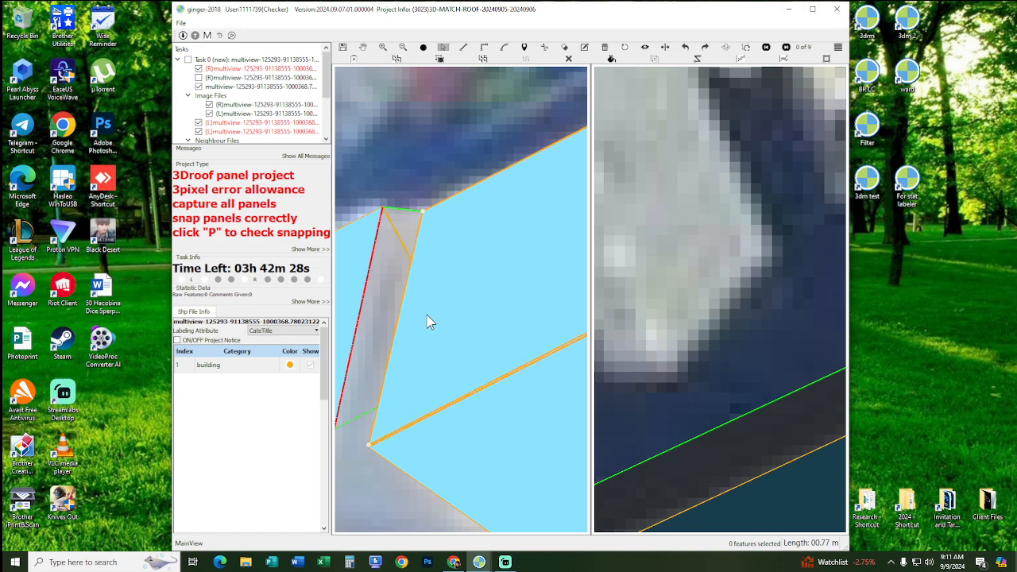
- Try to move the upper roof panel away from the bent gap's edge, and undo the move
{"action": "left_click_drag", "start_coordinate": [404, 301], "coordinate": [427, 305]}
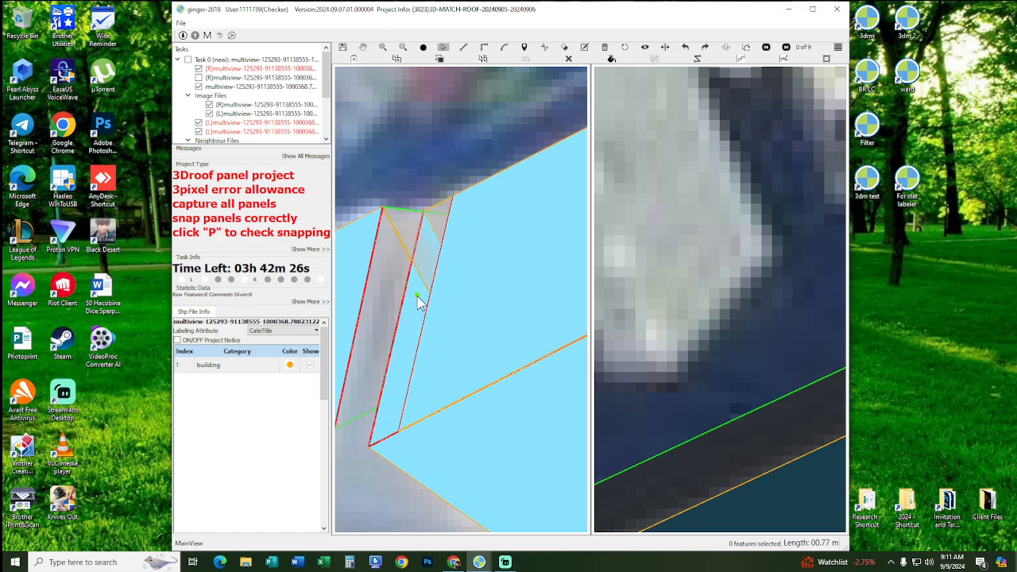
{"action": "key", "text": "Escape"}
{"action": "scroll", "coordinate": [418, 296], "scroll_direction": "down", "scroll_amount": 2}
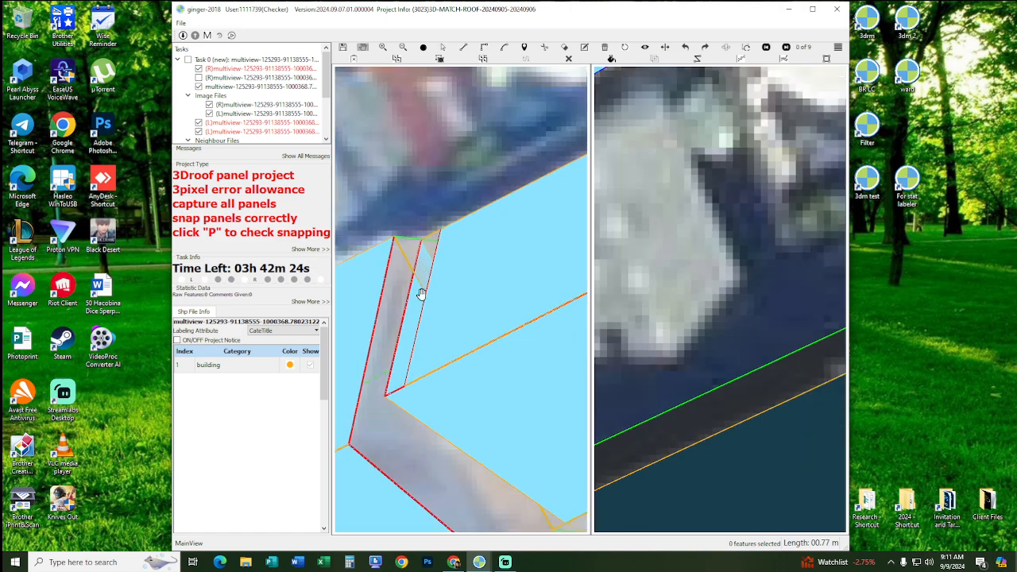
{"action": "key", "text": "ctrl+z"}
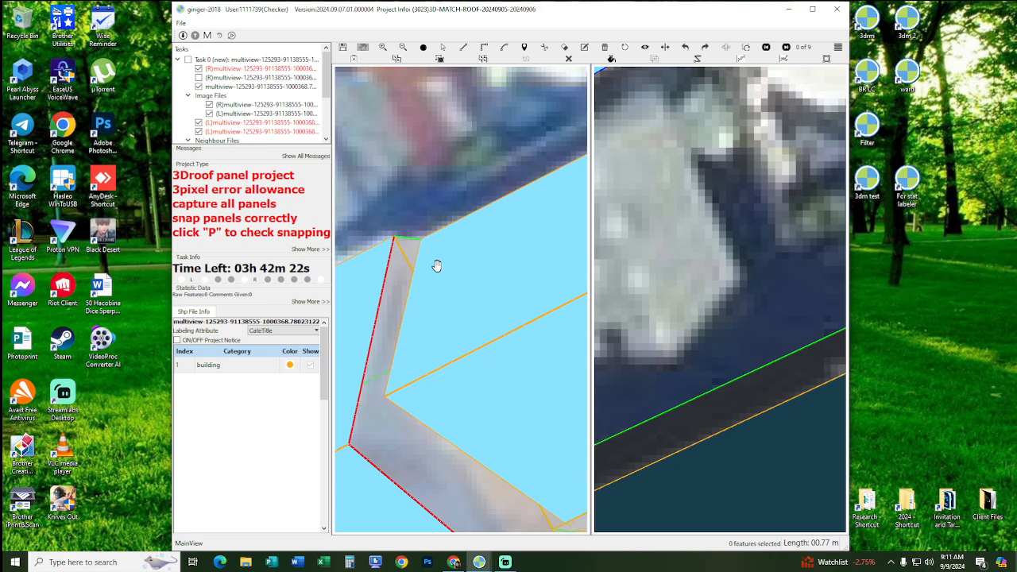
- Try to delete the narrow line feature beside the triangular sliver at the gap's upper corner
{"action": "key", "text": "p"}
{"action": "scroll", "coordinate": [436, 271], "scroll_direction": "up", "scroll_amount": 1}
{"action": "key", "text": "s"}
{"action": "left_click_drag", "start_coordinate": [399, 205], "coordinate": [431, 261]}
{"action": "left_click", "coordinate": [452, 272]}
{"action": "left_click", "coordinate": [453, 271]}
{"action": "key", "text": "Escape"}
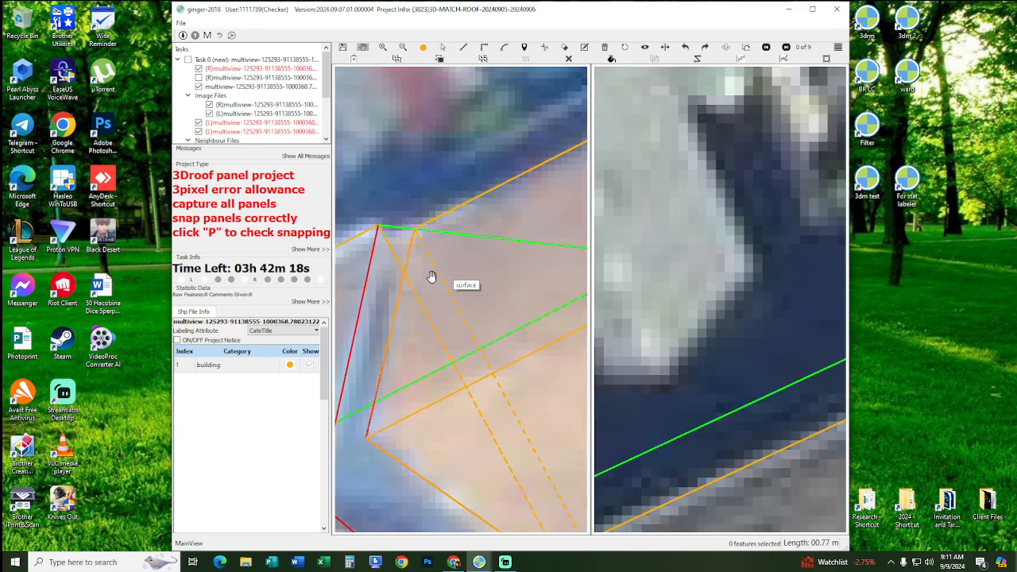
{"action": "key", "text": "s"}
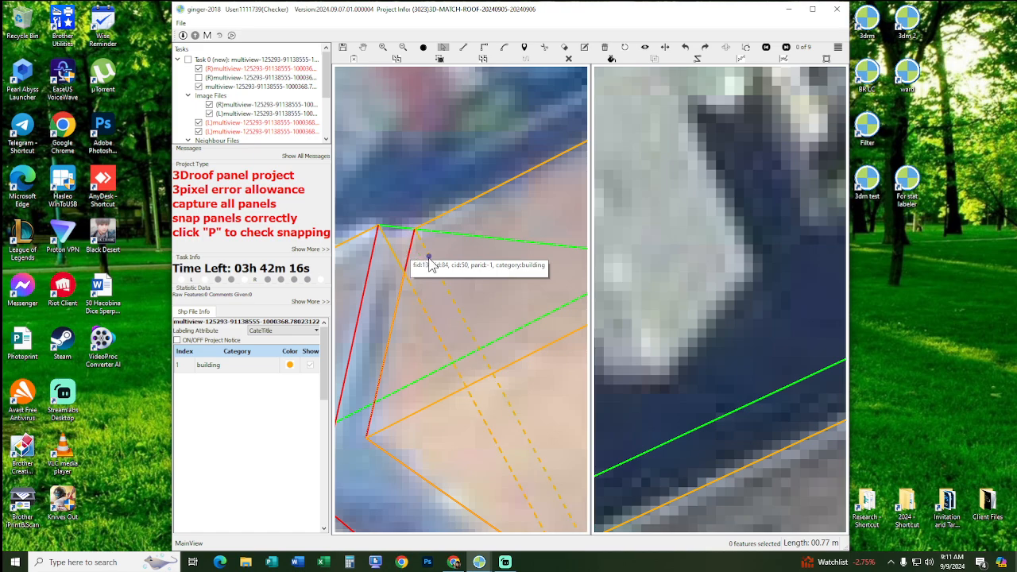
{"action": "left_click", "coordinate": [432, 259]}
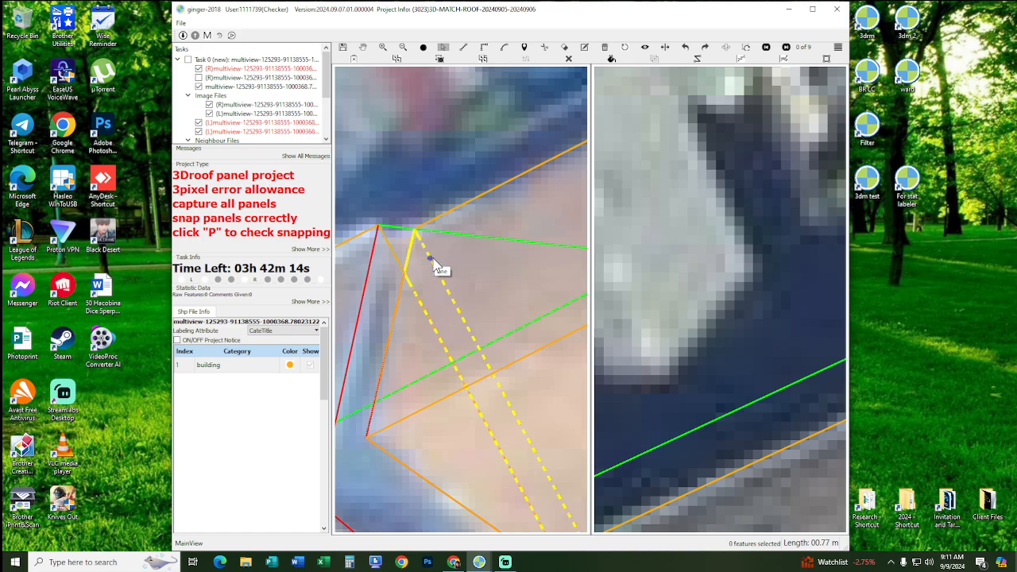
{"action": "key", "text": "Delete"}
- Draw a roof panel filling the bent gap, snapping its outline to the corners of the neighbouring panels
{"action": "key", "text": "p"}
{"action": "left_click", "coordinate": [388, 215]}
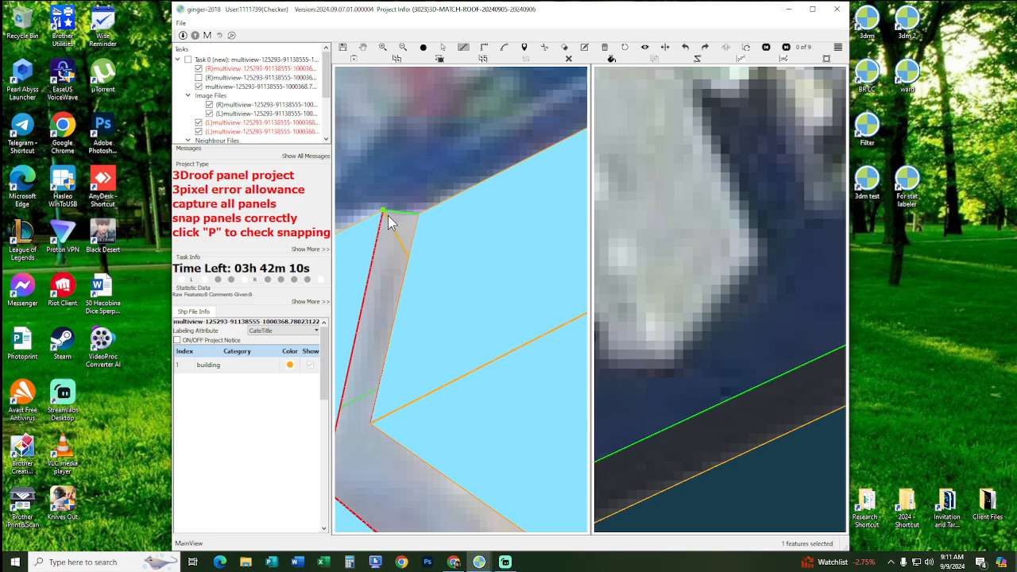
{"action": "left_click", "coordinate": [407, 256]}
{"action": "middle_click_drag", "start_coordinate": [385, 336], "coordinate": [399, 234]}
{"action": "middle_click_drag", "start_coordinate": [387, 333], "coordinate": [357, 216]}
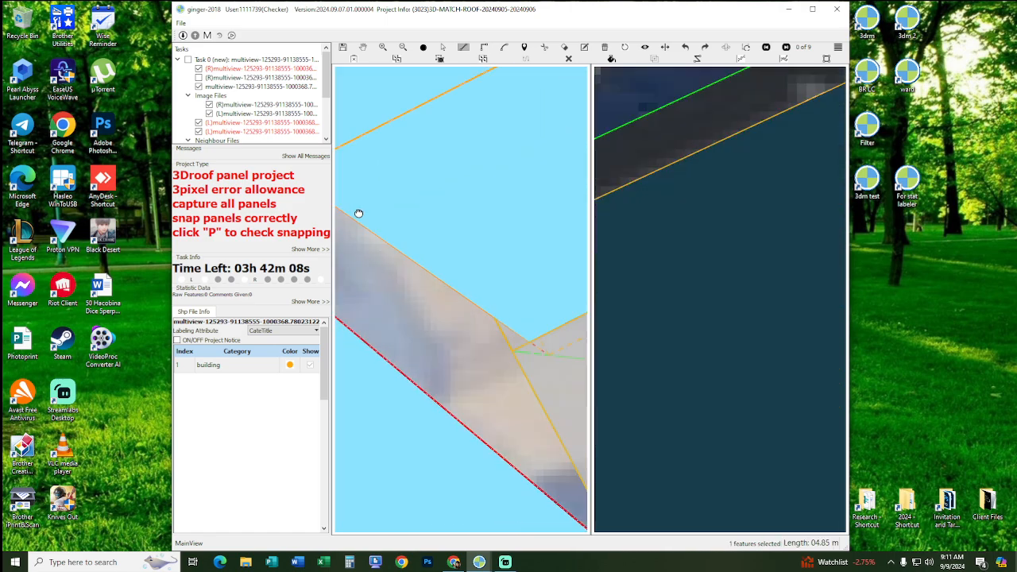
{"action": "left_click", "coordinate": [471, 260]}
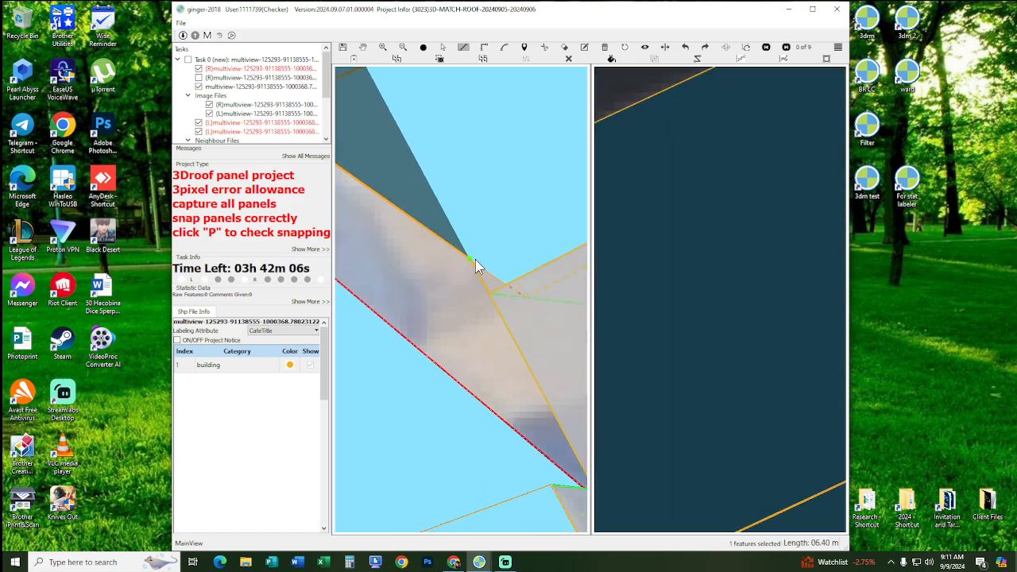
{"action": "middle_click_drag", "start_coordinate": [446, 302], "coordinate": [427, 279]}
{"action": "left_click", "coordinate": [473, 268]}
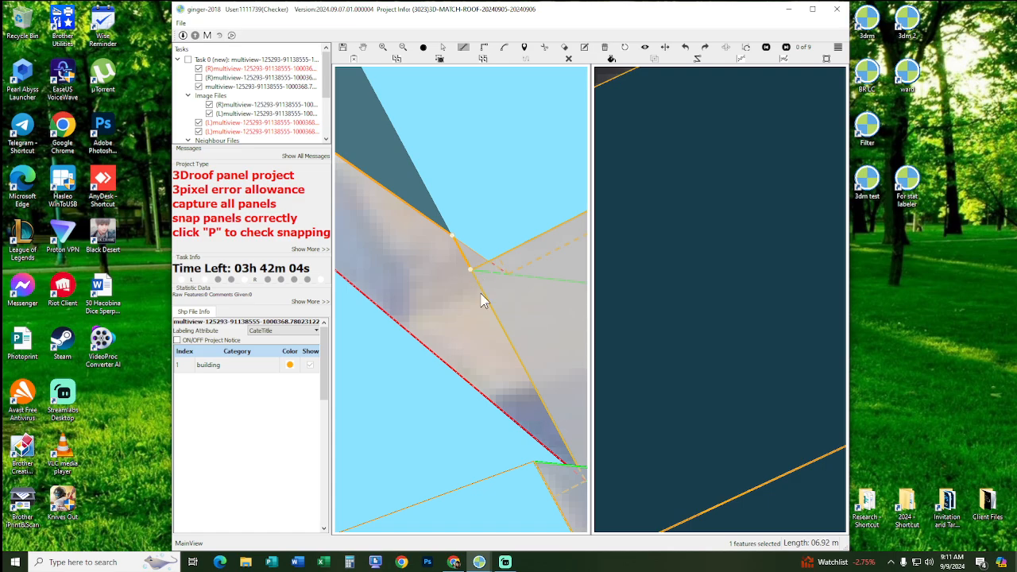
{"action": "middle_click_drag", "start_coordinate": [575, 470], "coordinate": [523, 409]}
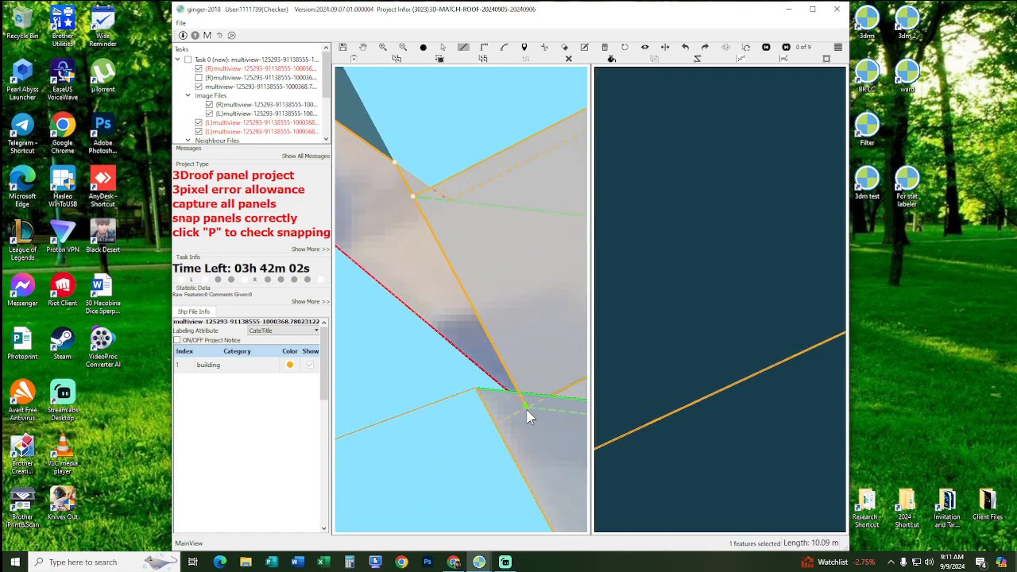
{"action": "left_click", "coordinate": [522, 406]}
{"action": "middle_click_drag", "start_coordinate": [423, 265], "coordinate": [578, 414]}
{"action": "middle_click_drag", "start_coordinate": [368, 191], "coordinate": [475, 331]}
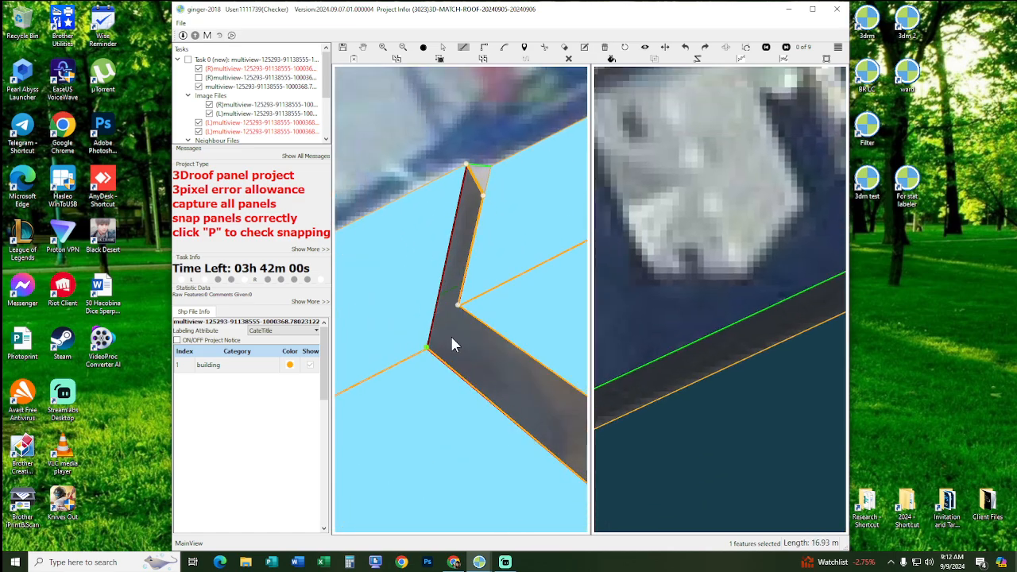
{"action": "double_click", "coordinate": [451, 339]}
- Check the new gap panel's snapping against the adjoining panels with the fill preview and close up along its inner edge
{"action": "left_click_drag", "start_coordinate": [499, 366], "coordinate": [443, 323]}
{"action": "key", "text": "p"}
{"action": "scroll", "coordinate": [456, 311], "scroll_direction": "down", "scroll_amount": 3}
{"action": "key", "text": "p"}
{"action": "key", "text": "p"}
{"action": "scroll", "coordinate": [455, 302], "scroll_direction": "up", "scroll_amount": 2}
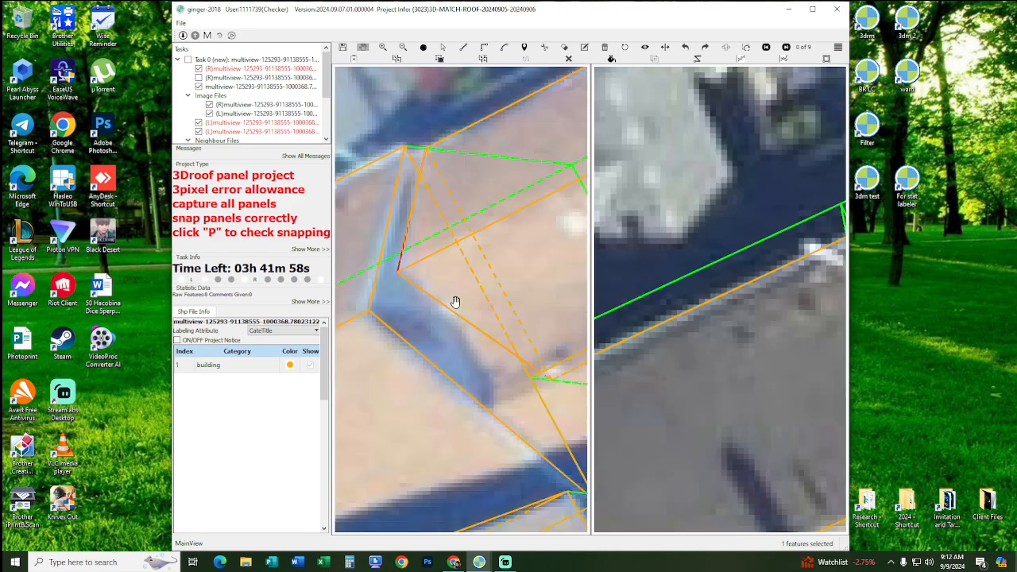
{"action": "left_click_drag", "start_coordinate": [430, 239], "coordinate": [450, 288]}
{"action": "key", "text": "Escape"}
{"action": "scroll", "coordinate": [450, 240], "scroll_direction": "up", "scroll_amount": 2}
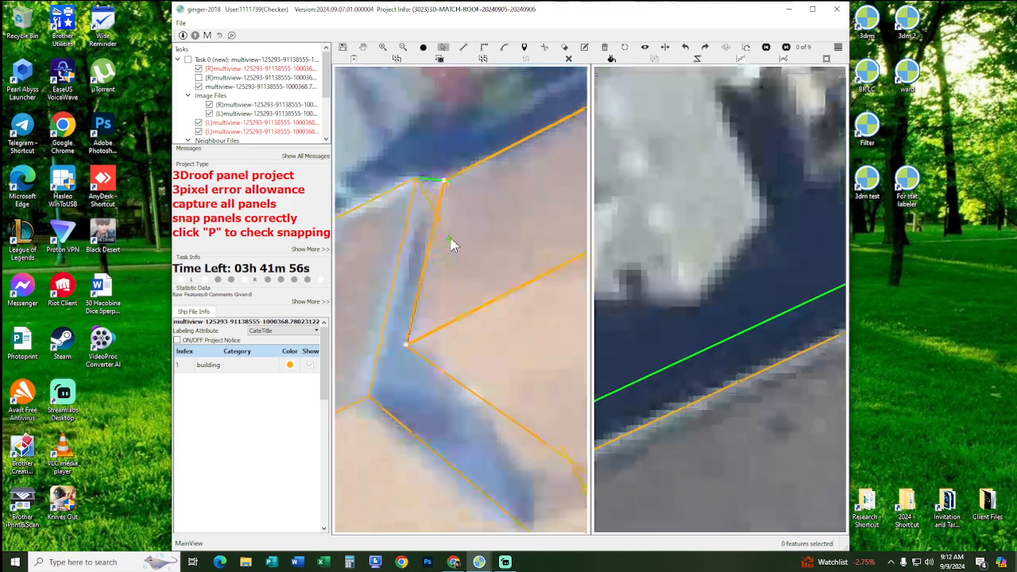
{"action": "middle_click_drag", "start_coordinate": [448, 241], "coordinate": [465, 315]}
{"action": "scroll", "coordinate": [454, 332], "scroll_direction": "up", "scroll_amount": 2}
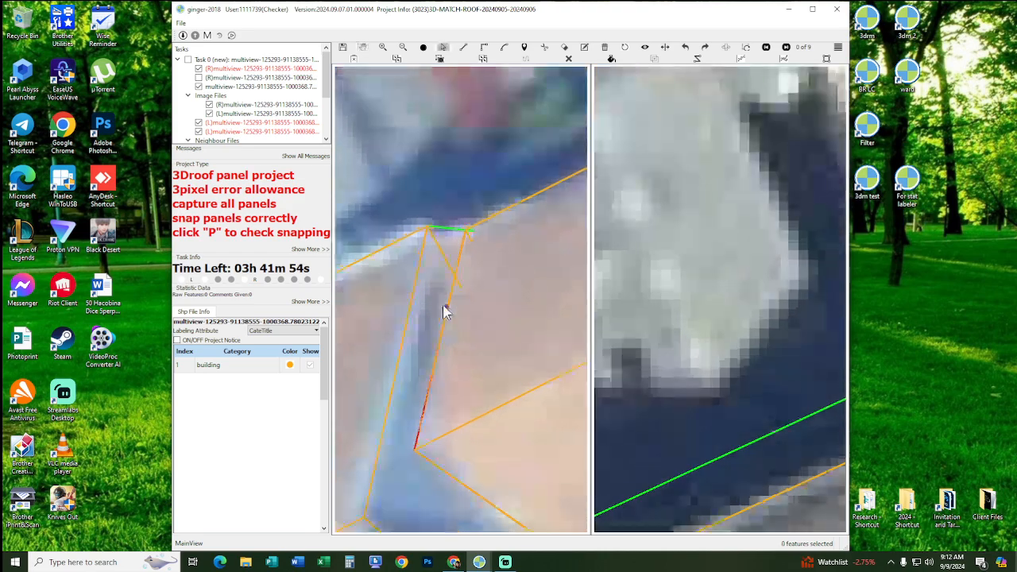
{"action": "scroll", "coordinate": [445, 296], "scroll_direction": "up", "scroll_amount": 1}
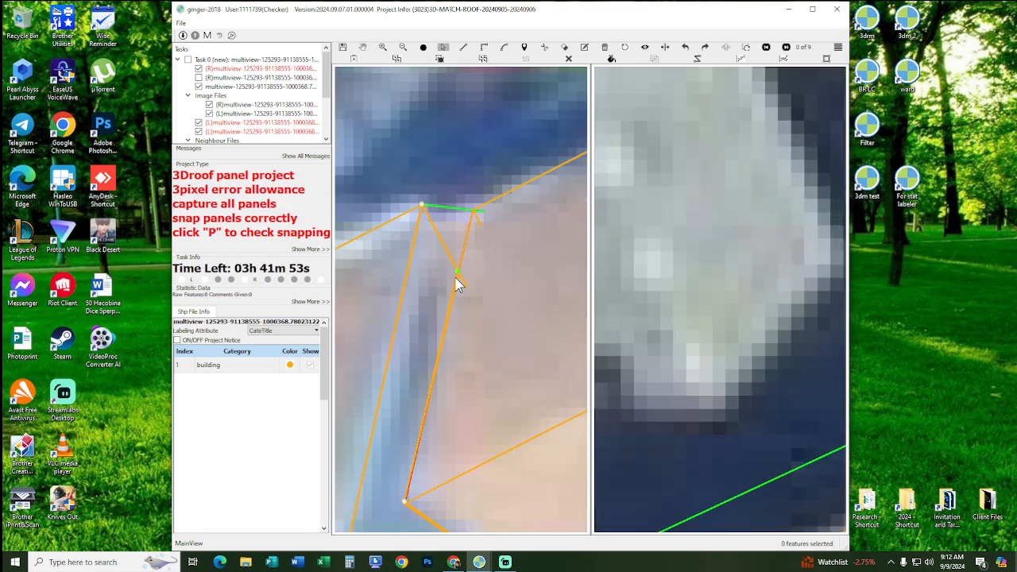
- Examine the uncovered triangular sliver at the new panel's upper corner, with and without the filled panel preview
{"action": "left_click", "coordinate": [480, 371]}
{"action": "key", "text": "p"}
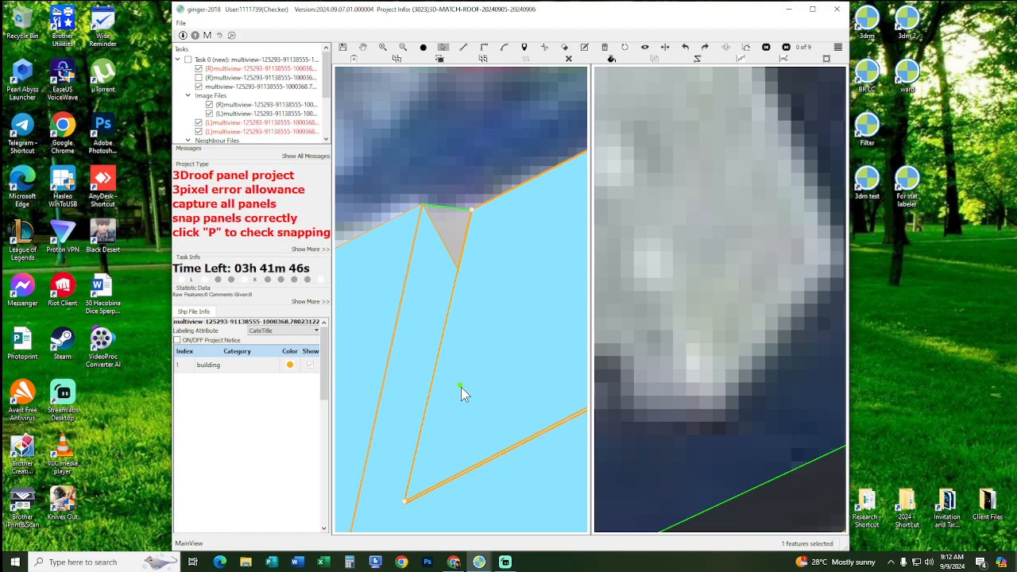
{"action": "key", "text": "p"}
{"action": "scroll", "coordinate": [431, 432], "scroll_direction": "down", "scroll_amount": 3}
{"action": "scroll", "coordinate": [432, 431], "scroll_direction": "up", "scroll_amount": 4}
{"action": "left_click_drag", "start_coordinate": [480, 298], "coordinate": [473, 362]}
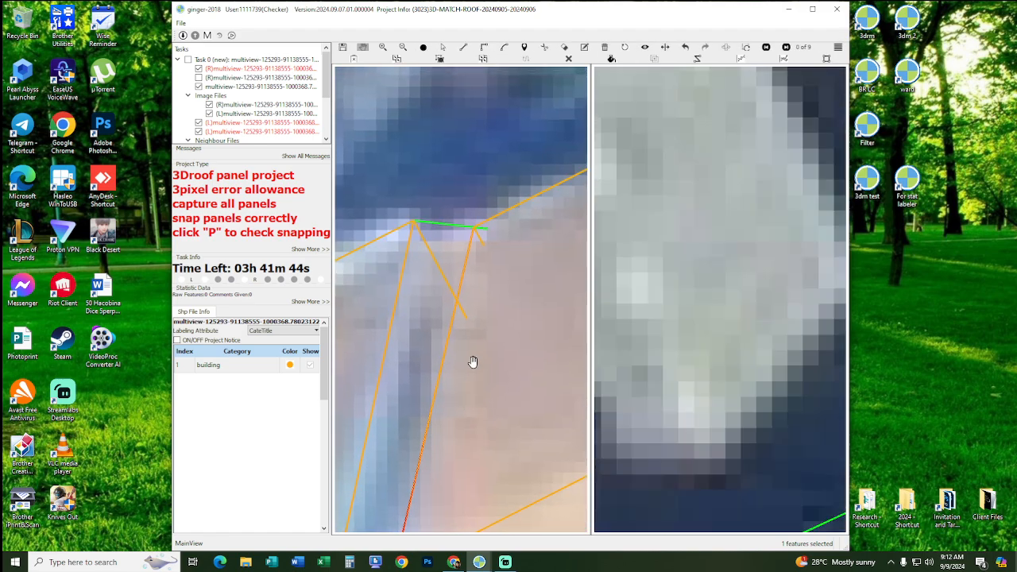
{"action": "key", "text": "p"}
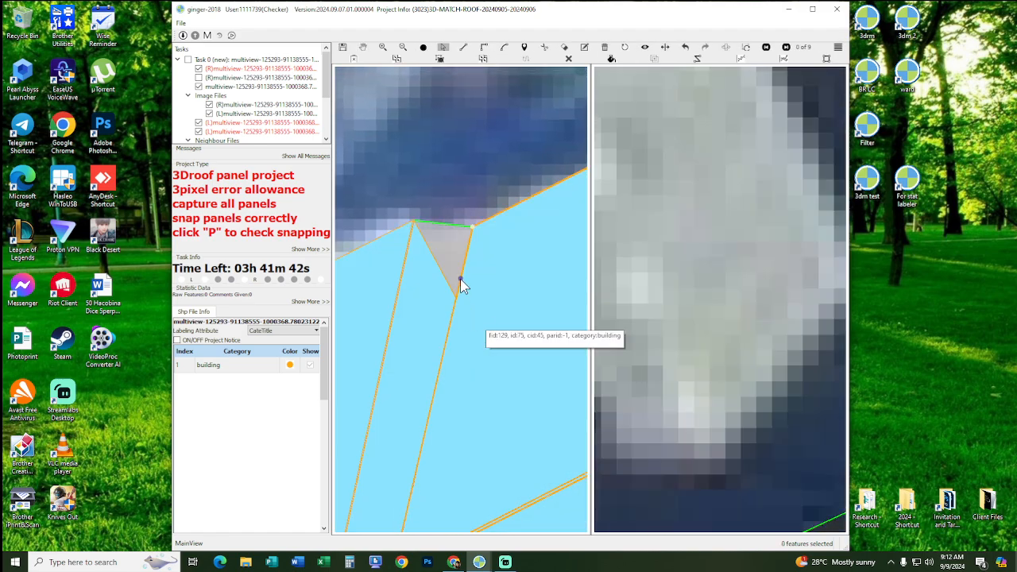
{"action": "key", "text": "p"}
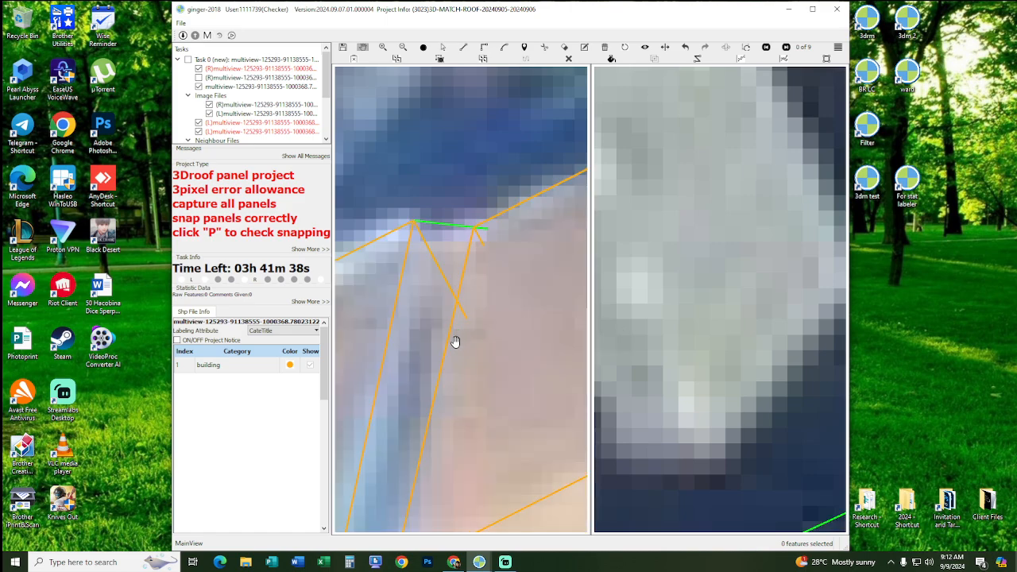
{"action": "scroll", "coordinate": [457, 341], "scroll_direction": "down", "scroll_amount": 3}
{"action": "scroll", "coordinate": [447, 365], "scroll_direction": "down", "scroll_amount": 3}
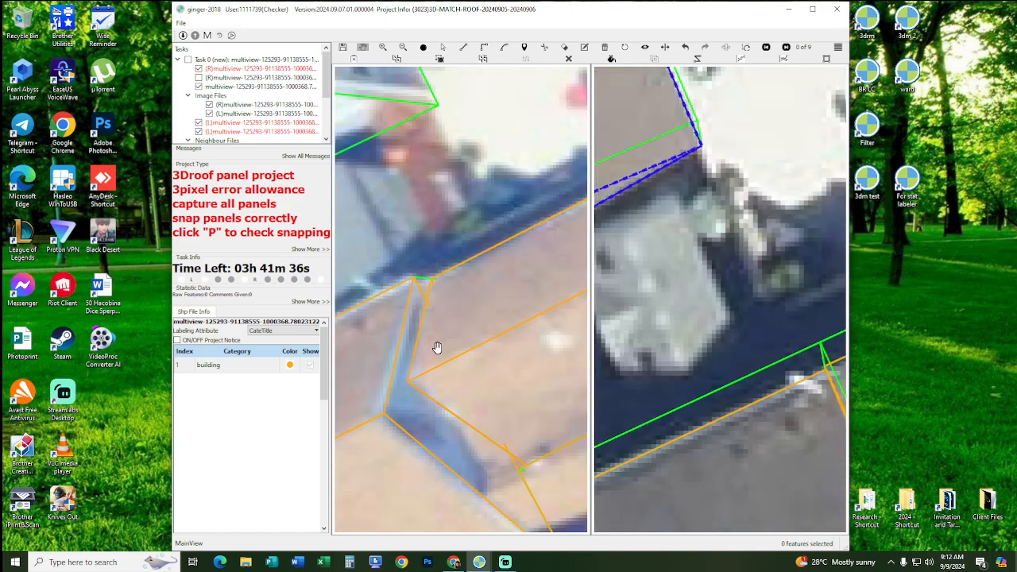
- Examine the panels around the lower roof section, comparing their outlines with the bare imagery and the filled preview
{"action": "scroll", "coordinate": [475, 310], "scroll_direction": "up", "scroll_amount": 2}
{"action": "left_click_drag", "start_coordinate": [507, 380], "coordinate": [464, 288]}
{"action": "scroll", "coordinate": [453, 293], "scroll_direction": "down", "scroll_amount": 2}
{"action": "scroll", "coordinate": [463, 288], "scroll_direction": "up", "scroll_amount": 1}
{"action": "scroll", "coordinate": [463, 288], "scroll_direction": "down", "scroll_amount": 2}
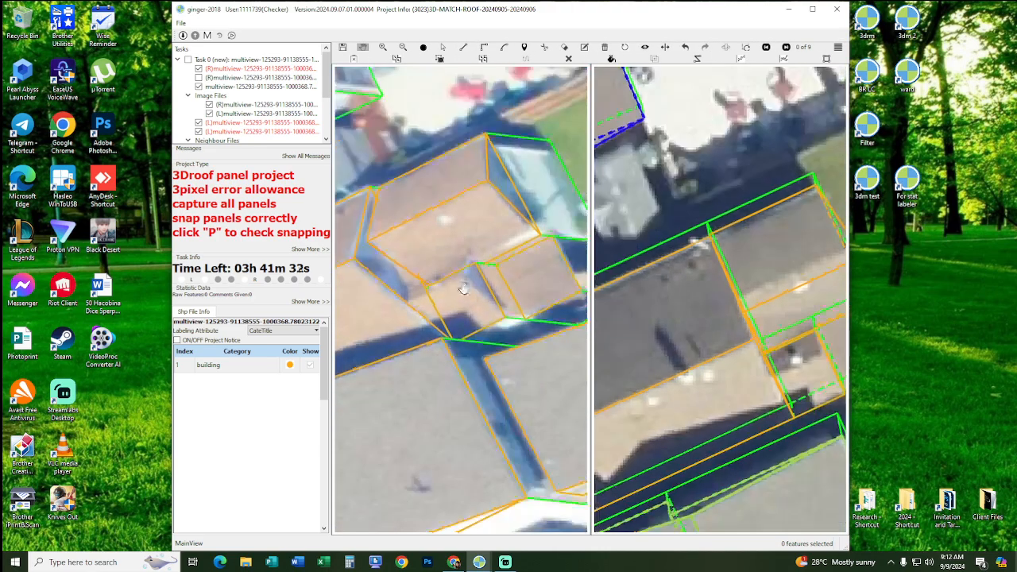
{"action": "scroll", "coordinate": [463, 289], "scroll_direction": "up", "scroll_amount": 1}
{"action": "key", "text": "space"}
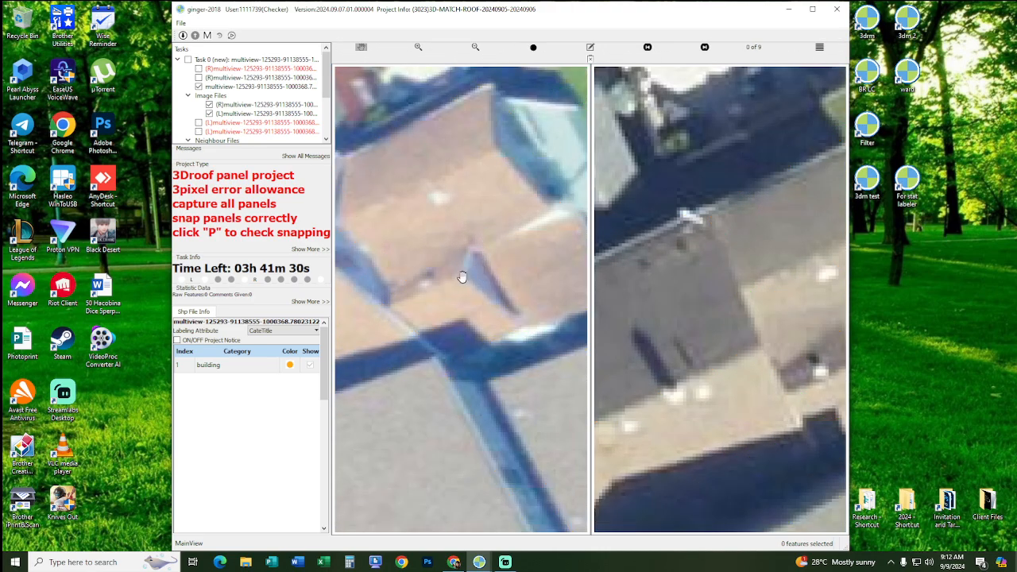
{"action": "key", "text": "space"}
{"action": "left_click_drag", "start_coordinate": [434, 269], "coordinate": [479, 302]}
{"action": "key", "text": "p"}
{"action": "key", "text": "p"}
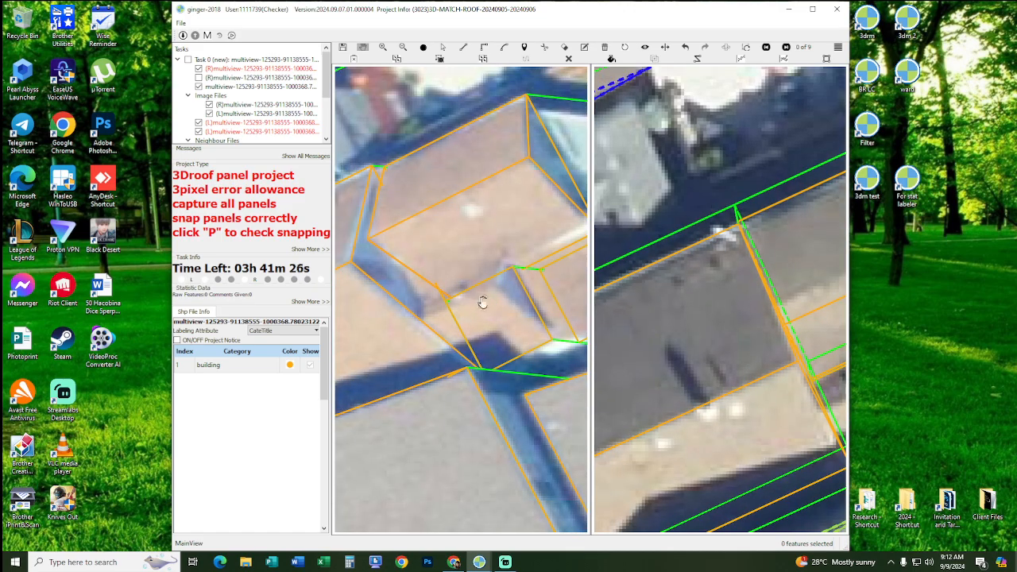
{"action": "left_click", "coordinate": [515, 235]}
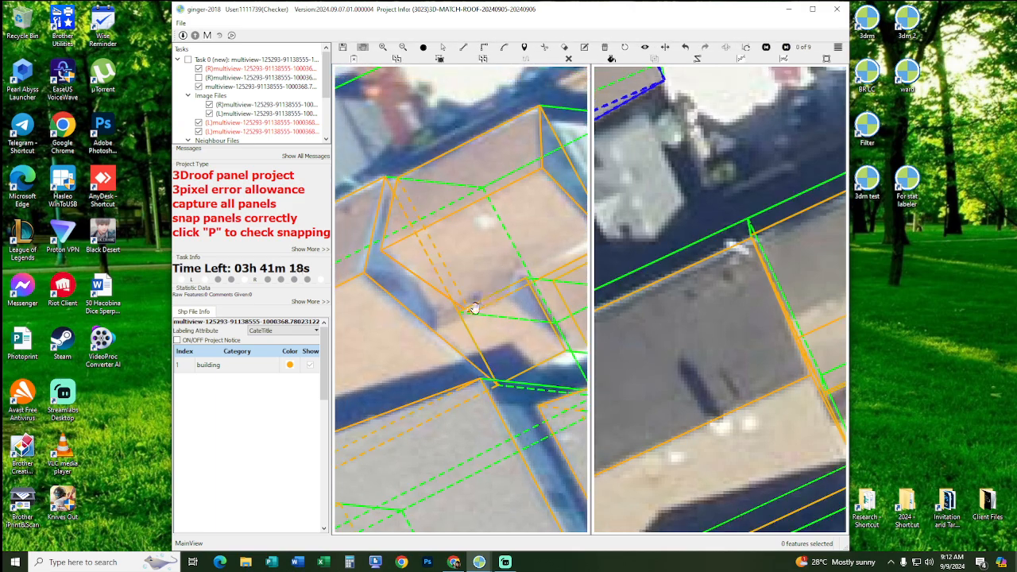
{"action": "scroll", "coordinate": [528, 298], "scroll_direction": "up", "scroll_amount": 2}
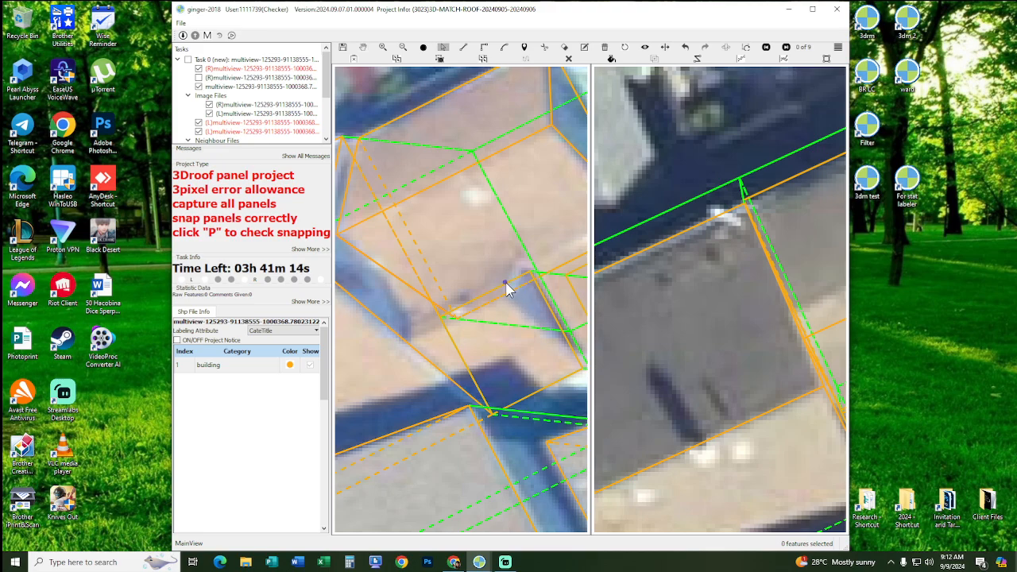
- Draw a line across the middle of the upper roof panel, parallel to the panel's long outer edge
{"action": "middle_click_drag", "start_coordinate": [528, 302], "coordinate": [532, 309]}
{"action": "key", "text": "p"}
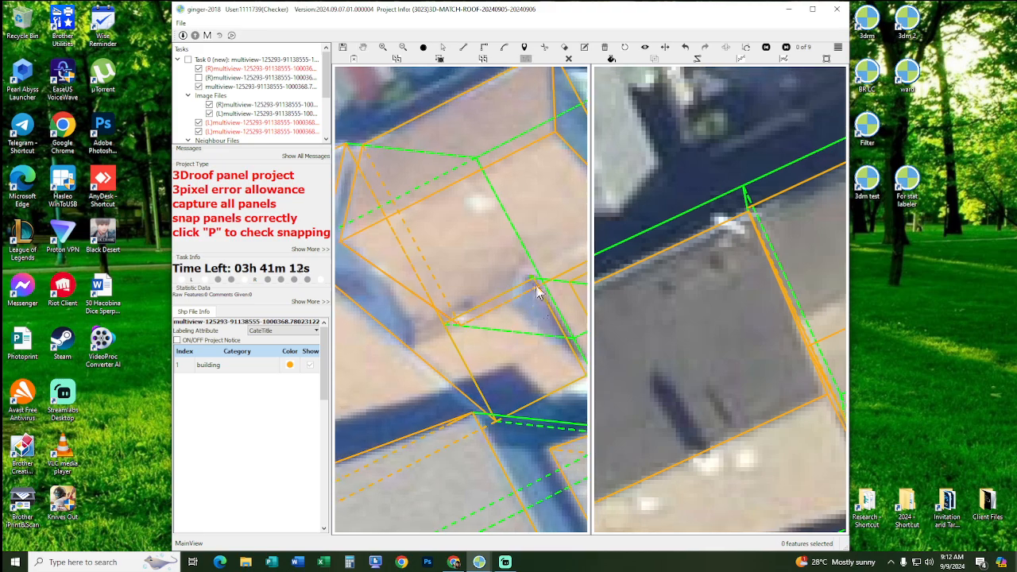
{"action": "left_click", "coordinate": [545, 304]}
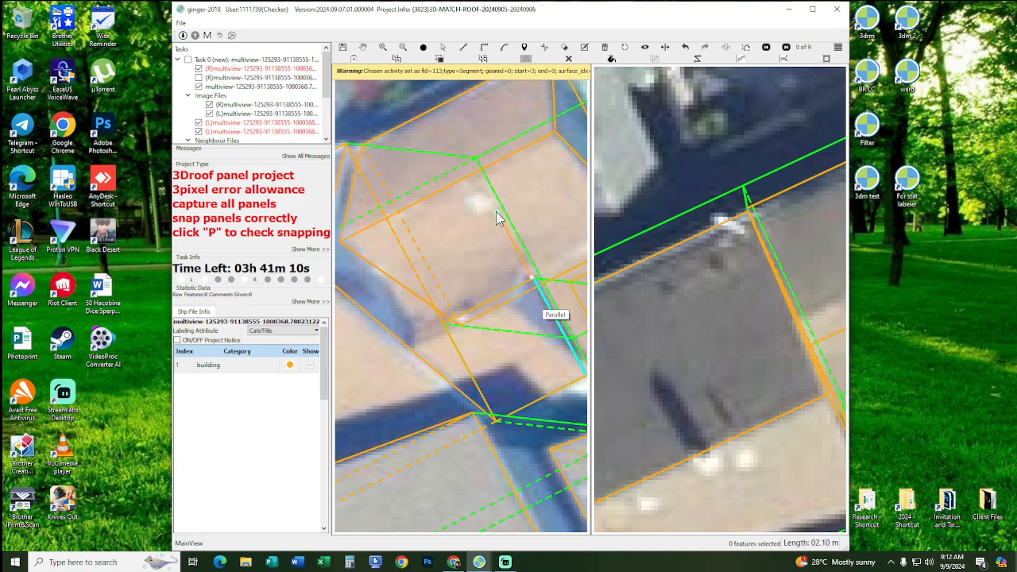
{"action": "middle_click_drag", "start_coordinate": [490, 277], "coordinate": [488, 257]}
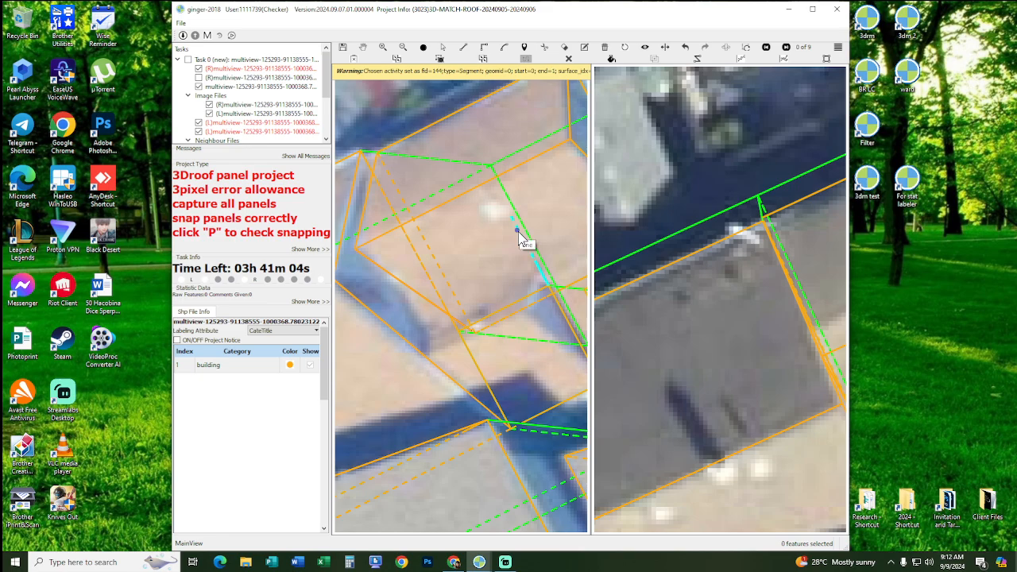
{"action": "left_click", "coordinate": [518, 231]}
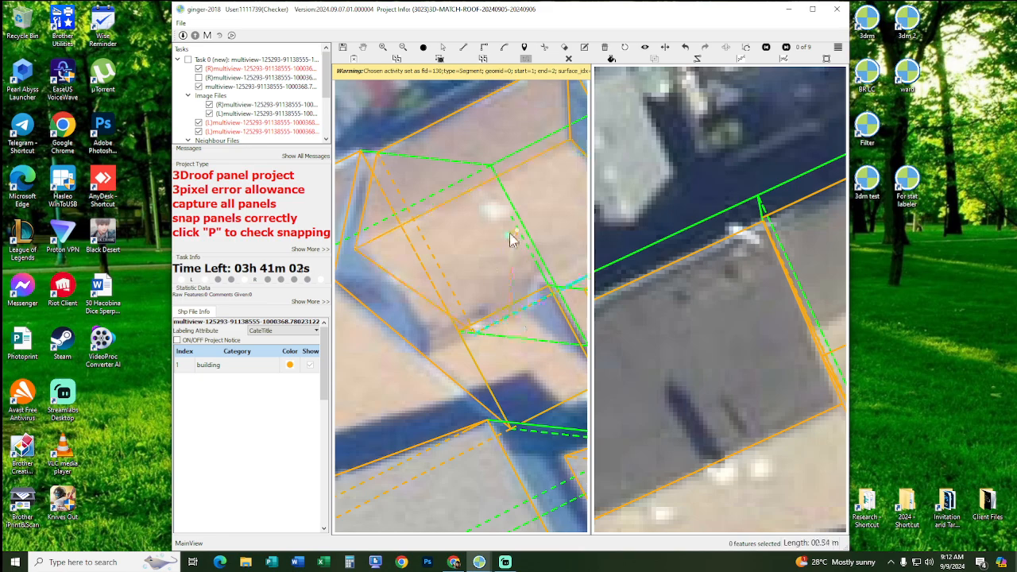
{"action": "left_click", "coordinate": [424, 275]}
{"action": "left_click_drag", "start_coordinate": [503, 284], "coordinate": [446, 288]}
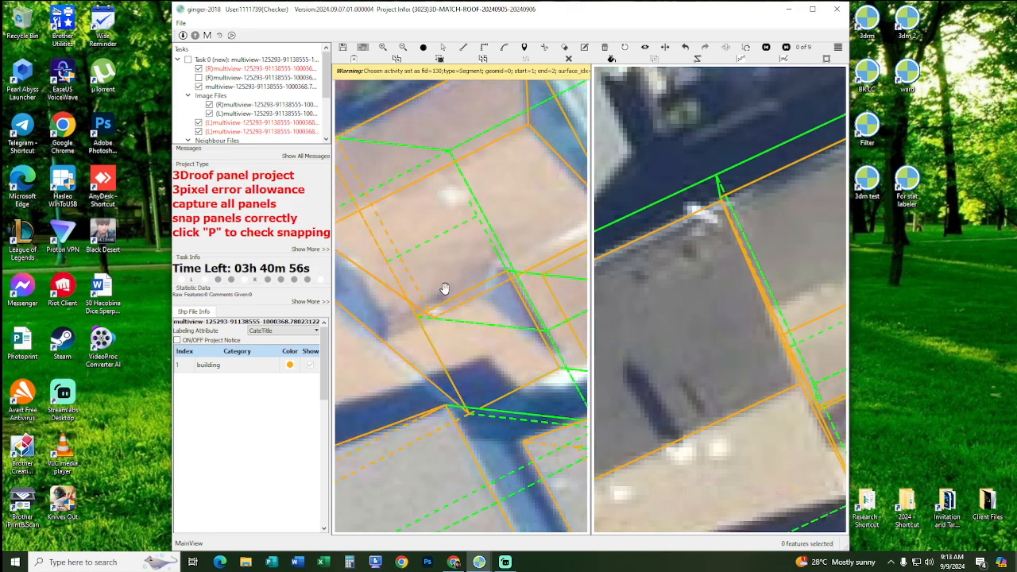
{"action": "left_click_drag", "start_coordinate": [449, 290], "coordinate": [452, 288]}
- Draw a small four-sided roof panel in the gap below the upper panel, with its long edges parallel to the neighbouring roof edges
{"action": "key", "text": "l"}
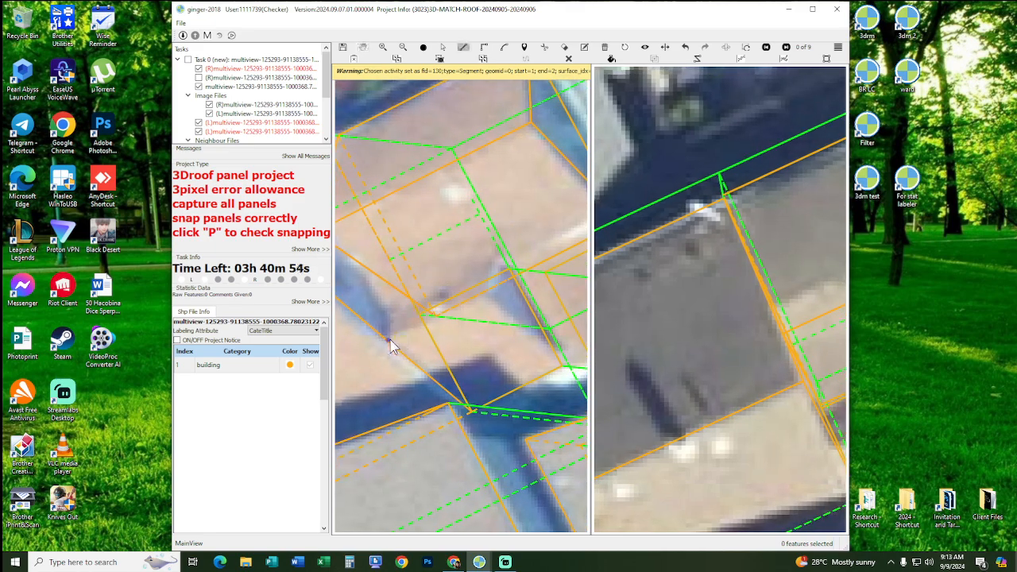
{"action": "left_click", "coordinate": [385, 338]}
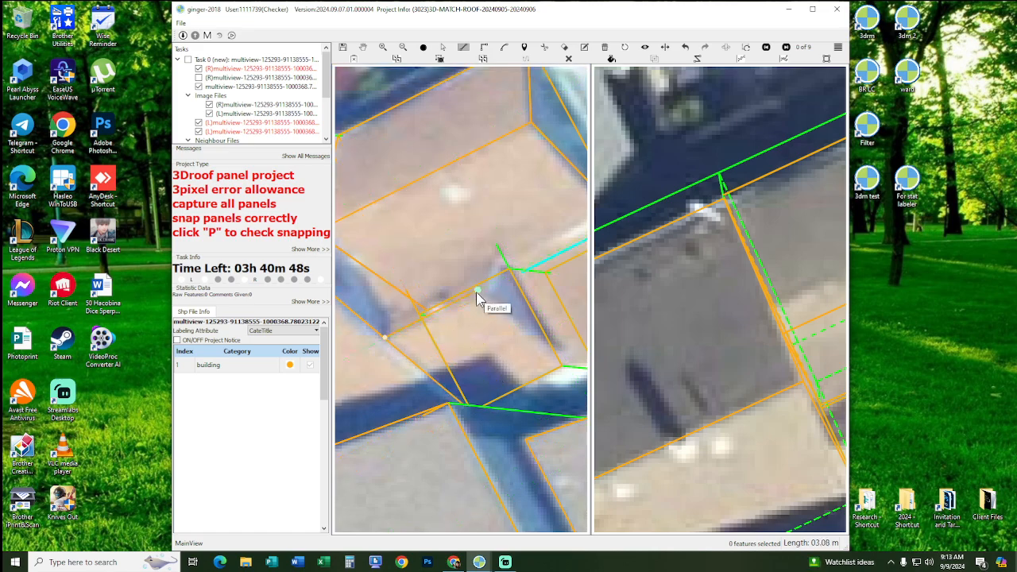
{"action": "middle_click_drag", "start_coordinate": [460, 314], "coordinate": [469, 304]}
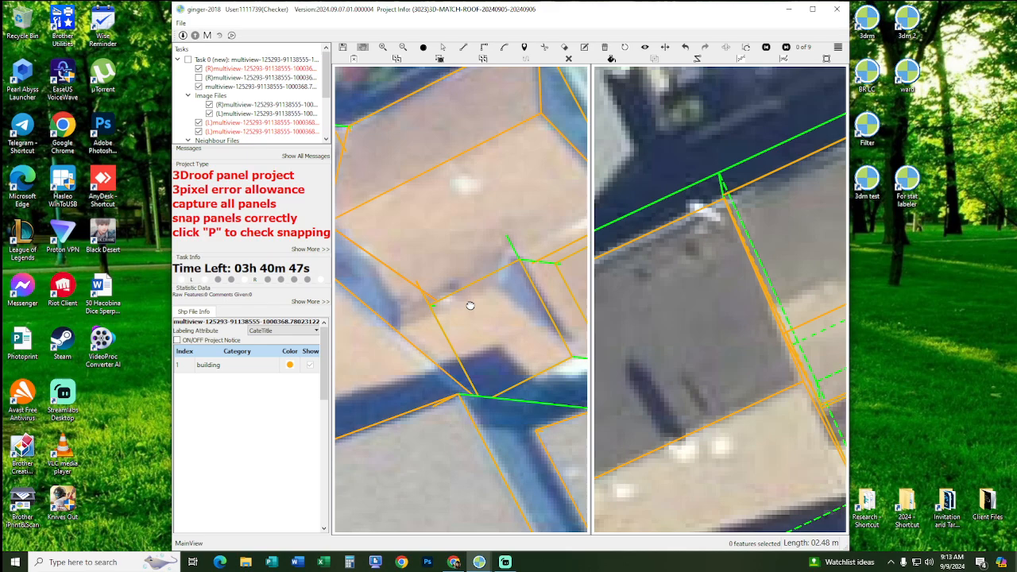
{"action": "left_click", "coordinate": [401, 334]}
{"action": "left_click", "coordinate": [401, 336]}
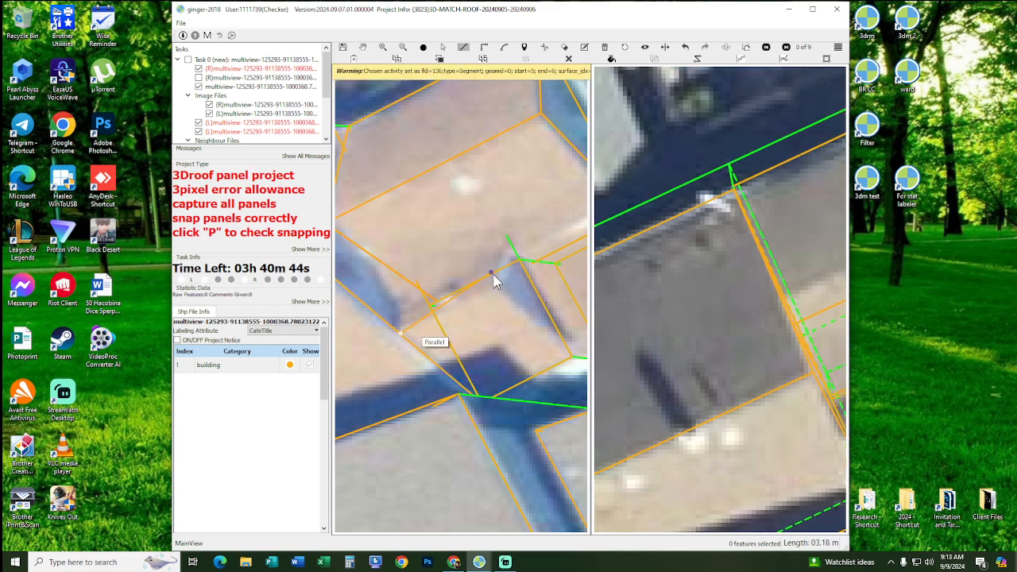
{"action": "left_click", "coordinate": [493, 289]}
{"action": "scroll", "coordinate": [494, 320], "scroll_direction": "down", "scroll_amount": 1}
{"action": "scroll", "coordinate": [499, 324], "scroll_direction": "down", "scroll_amount": 1}
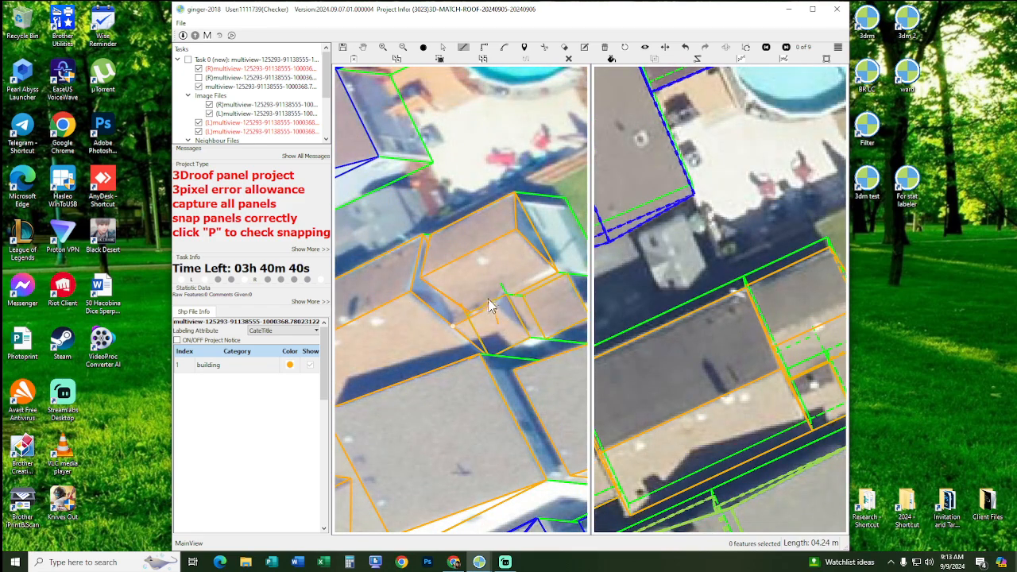
{"action": "scroll", "coordinate": [490, 306], "scroll_direction": "up", "scroll_amount": 2}
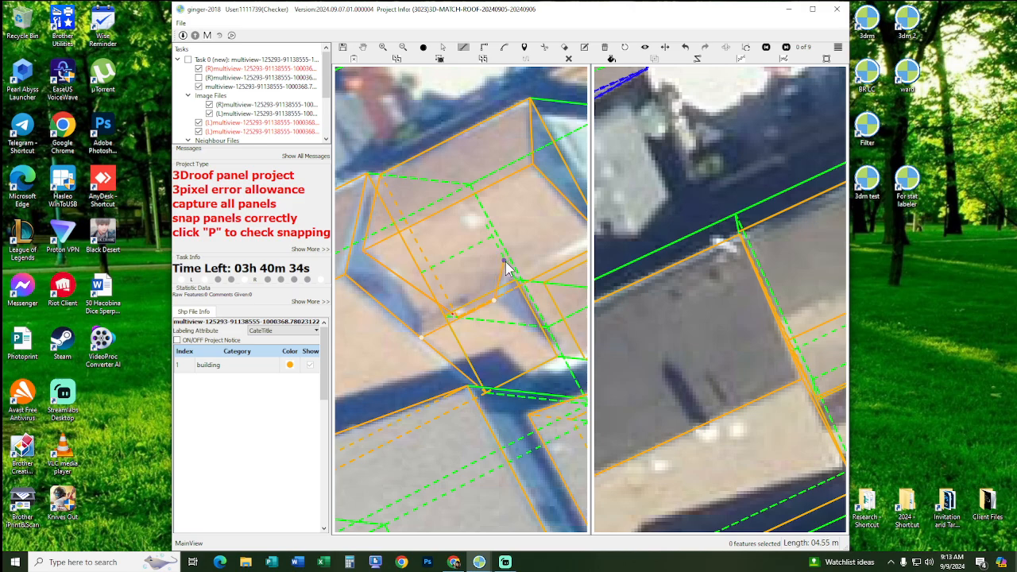
{"action": "left_click", "coordinate": [505, 263]}
{"action": "left_click", "coordinate": [466, 251]}
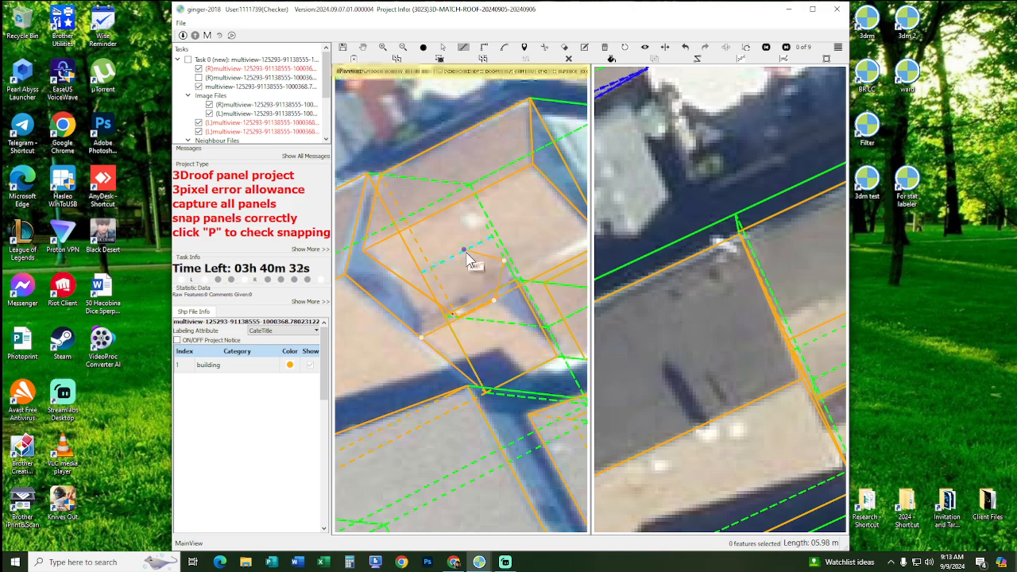
{"action": "left_click", "coordinate": [436, 300]}
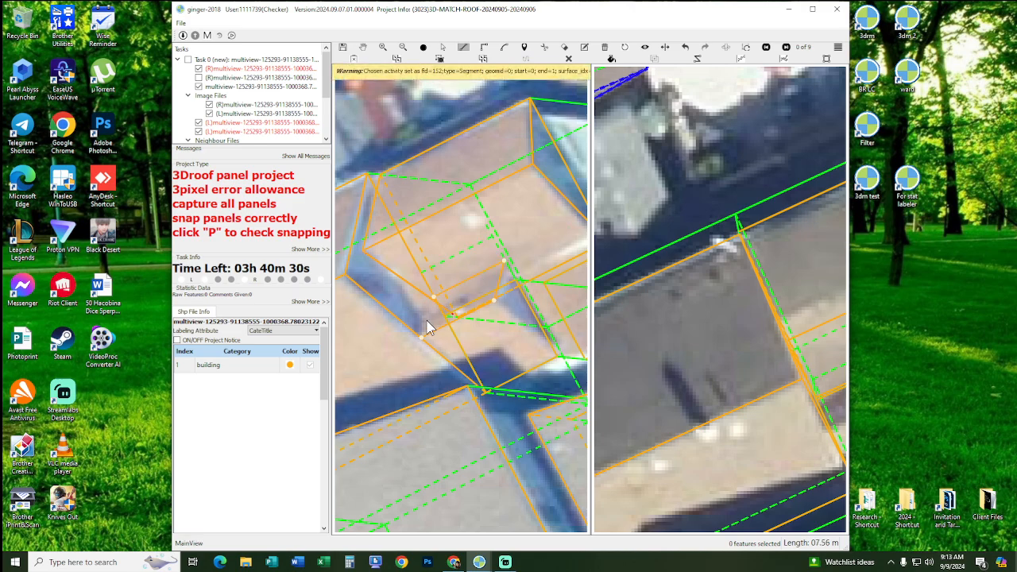
{"action": "left_click", "coordinate": [425, 332]}
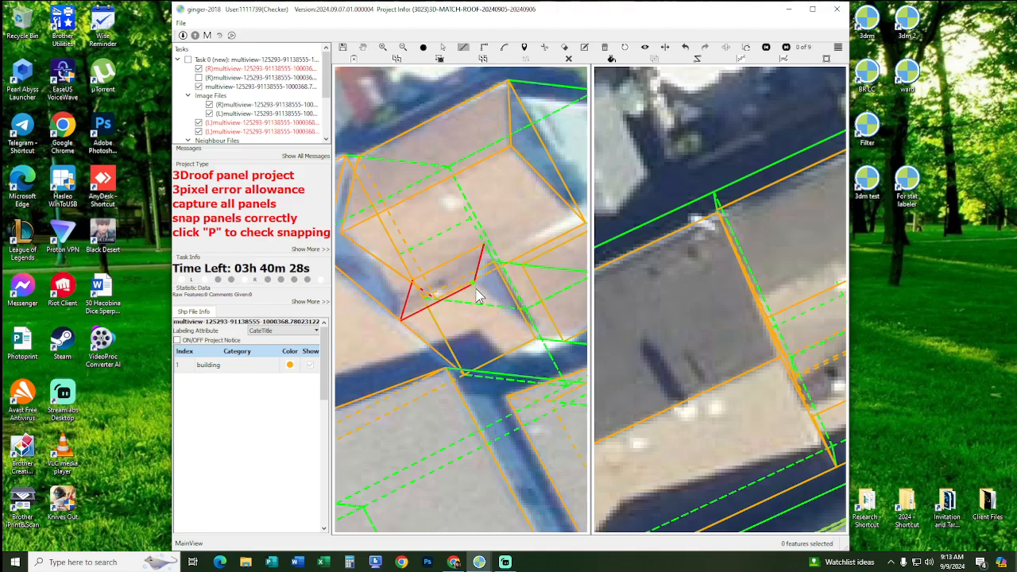
- Draw the panel adjoining the small gap panel's lower edge and the thin triangular panel on its eastern side, snapping to the shared corners
{"action": "left_click", "coordinate": [534, 339]}
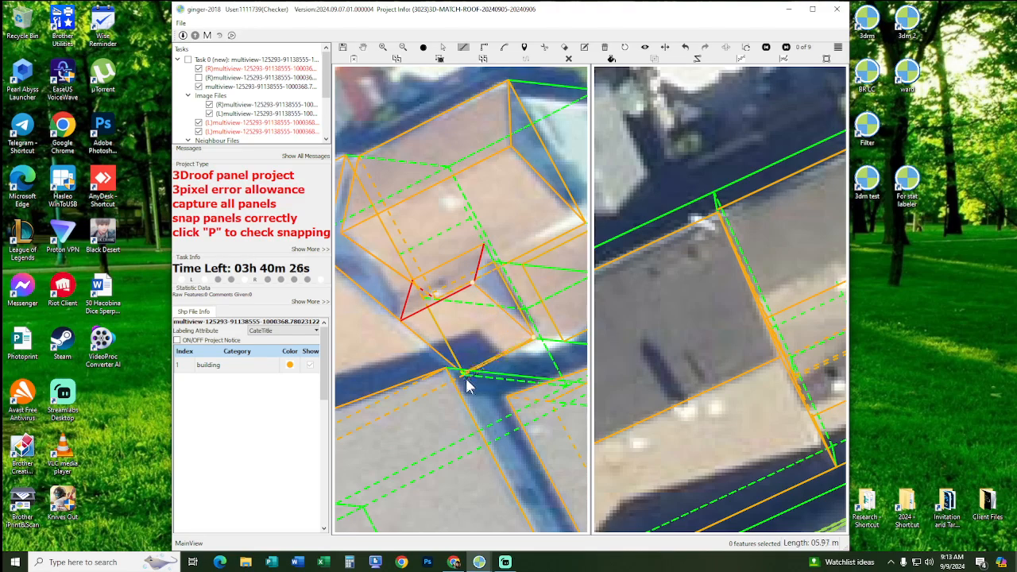
{"action": "right_click", "coordinate": [467, 317]}
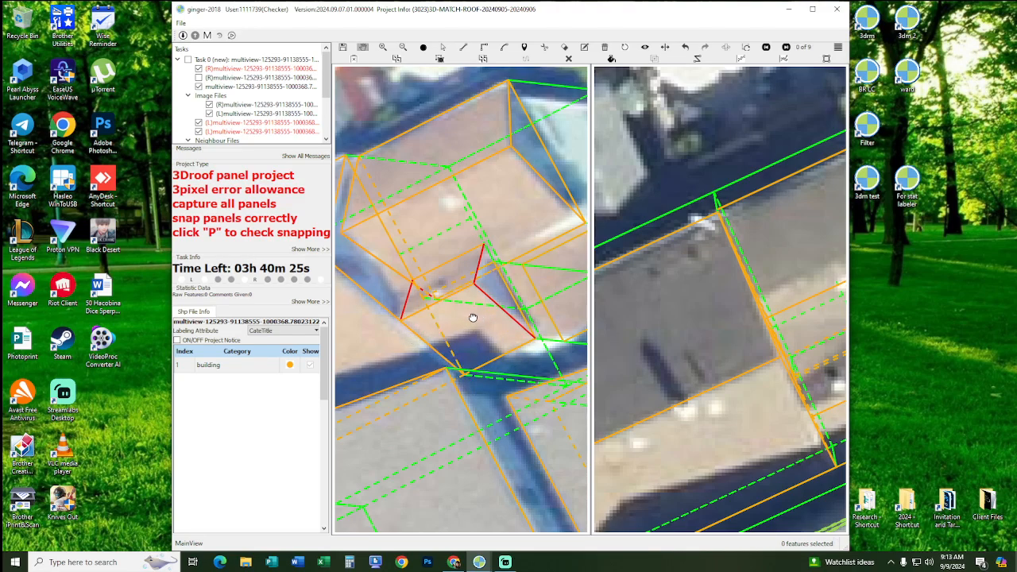
{"action": "left_click_drag", "start_coordinate": [476, 286], "coordinate": [483, 287]}
{"action": "key", "text": "l"}
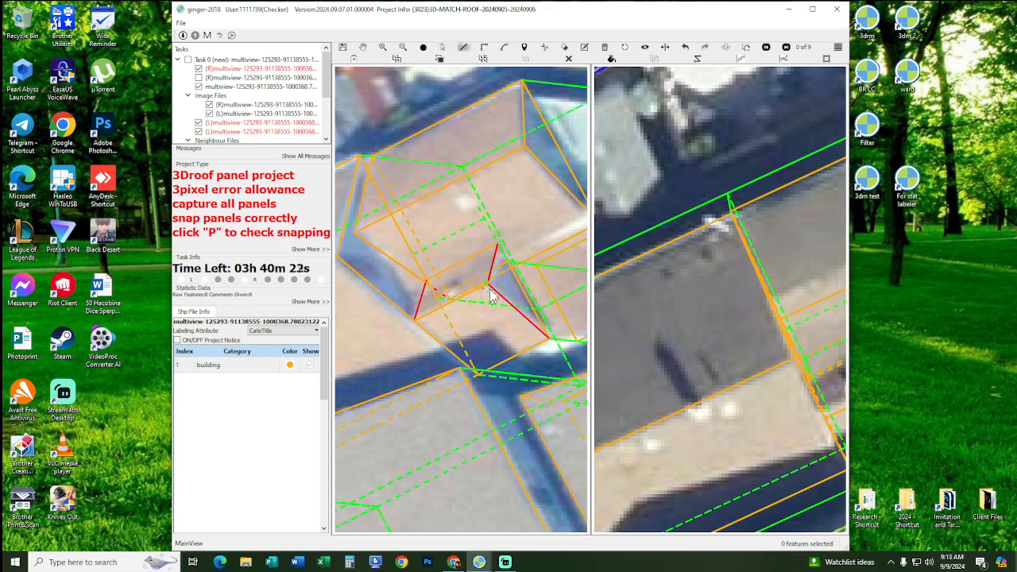
{"action": "left_click", "coordinate": [487, 285]}
{"action": "left_click", "coordinate": [497, 245]}
{"action": "left_click", "coordinate": [548, 340]}
{"action": "right_click", "coordinate": [436, 294]}
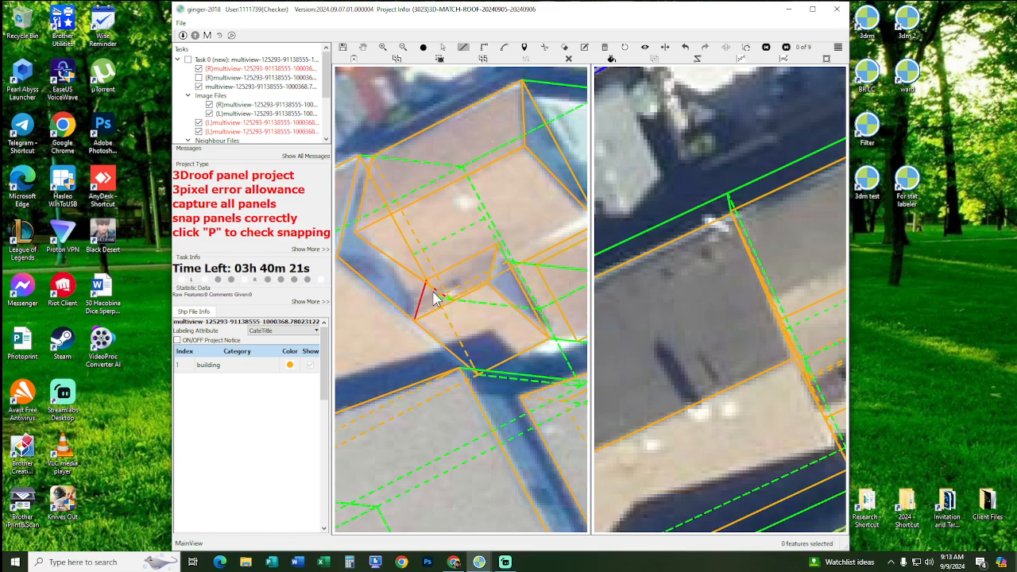
- Draw a thin triangular panel along the gap panel's western side, snapping to its two corners and the lower panel's bottom corner
{"action": "scroll", "coordinate": [437, 291], "scroll_direction": "up", "scroll_amount": 3}
{"action": "key", "text": "l"}
{"action": "left_click", "coordinate": [432, 272]}
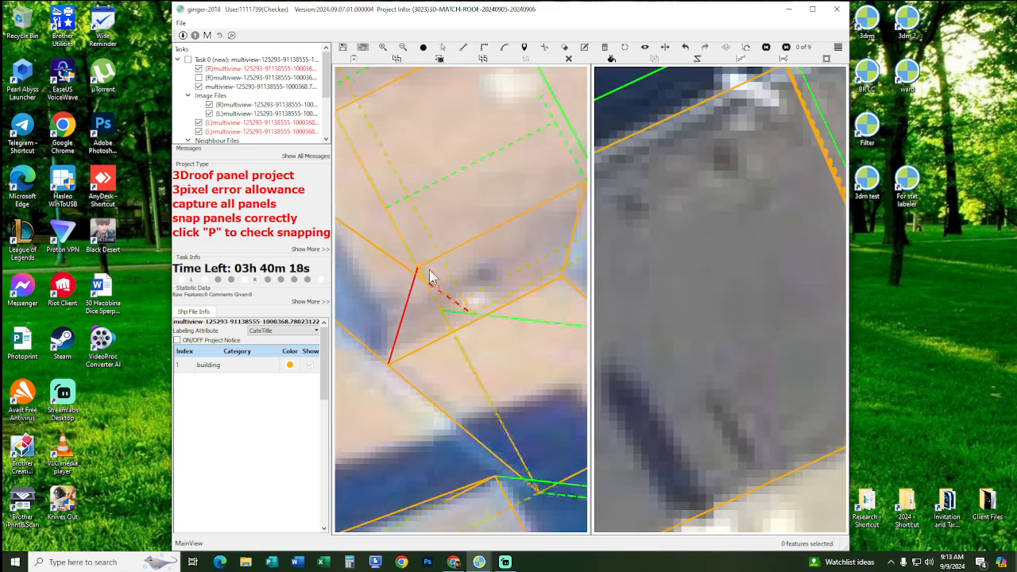
{"action": "middle_click_drag", "start_coordinate": [467, 312], "coordinate": [420, 249]}
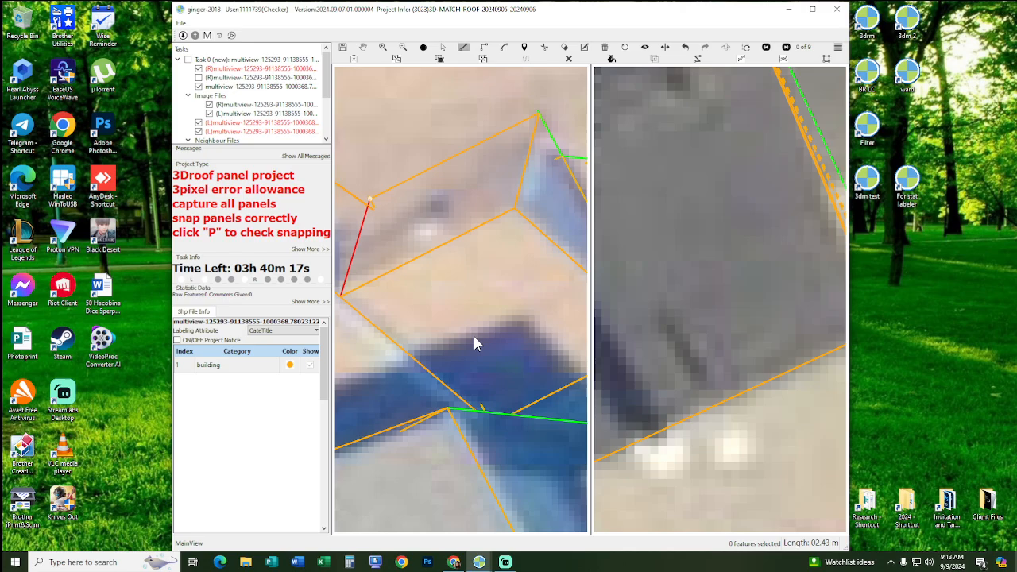
{"action": "left_click", "coordinate": [492, 425]}
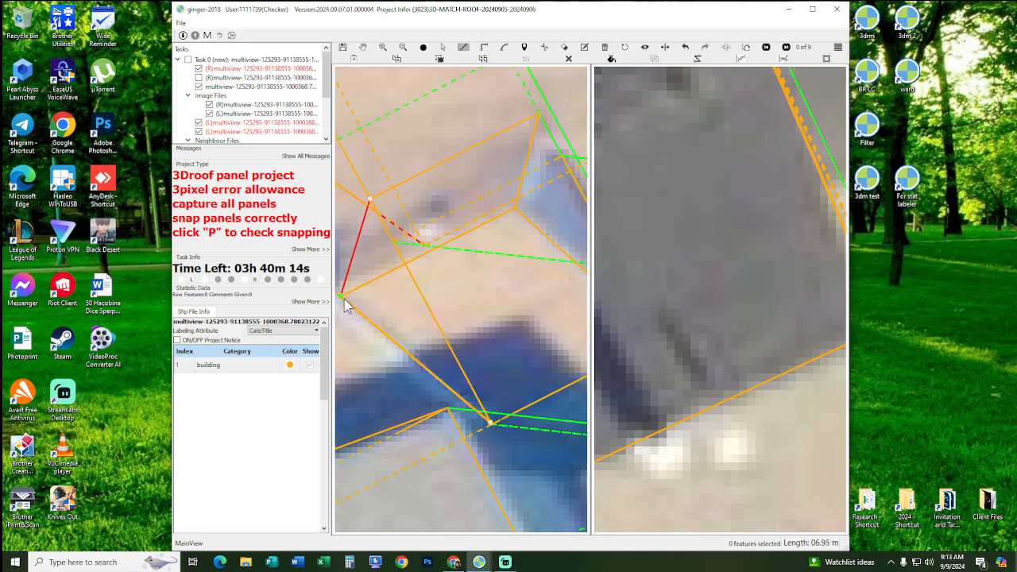
{"action": "left_click", "coordinate": [343, 298]}
{"action": "right_click", "coordinate": [377, 309]}
- Check the coverage and snapping of the new panels against the surrounding roof, with and without the fill preview
{"action": "scroll", "coordinate": [394, 317], "scroll_direction": "down", "scroll_amount": 4}
{"action": "left_click_drag", "start_coordinate": [404, 326], "coordinate": [486, 362]}
{"action": "scroll", "coordinate": [492, 350], "scroll_direction": "down", "scroll_amount": 4}
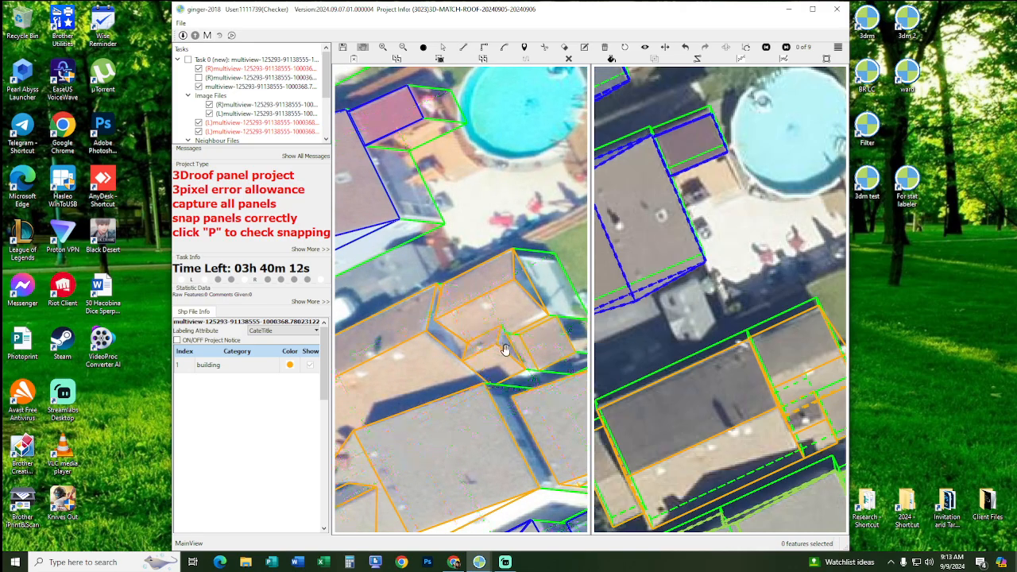
{"action": "scroll", "coordinate": [507, 350], "scroll_direction": "up", "scroll_amount": 3}
{"action": "key", "text": "p"}
{"action": "key", "text": "p"}
{"action": "scroll", "coordinate": [506, 350], "scroll_direction": "up", "scroll_amount": 2}
{"action": "key", "text": "p"}
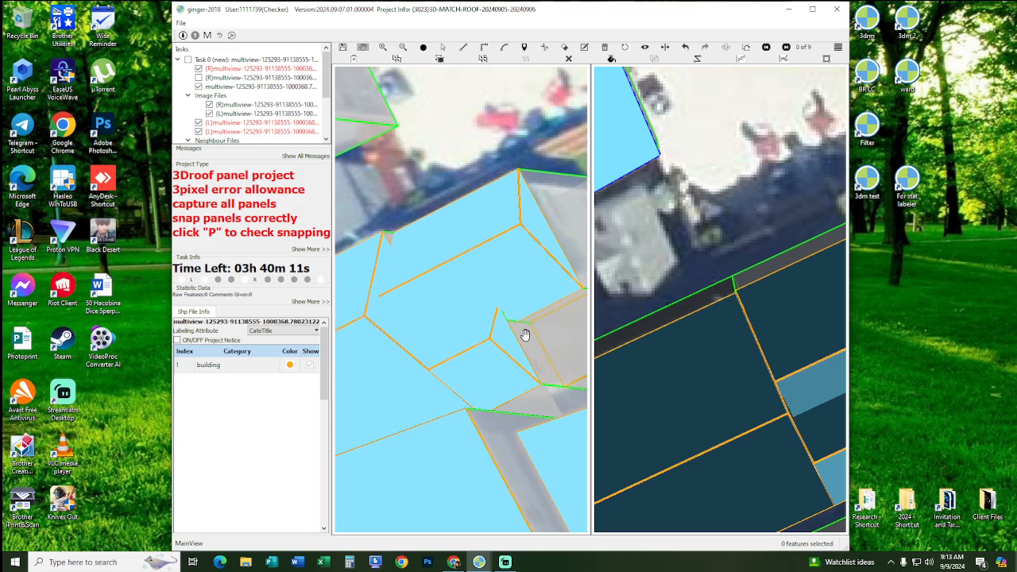
{"action": "scroll", "coordinate": [507, 329], "scroll_direction": "down", "scroll_amount": 3}
{"action": "key", "text": "p"}
{"action": "scroll", "coordinate": [495, 331], "scroll_direction": "up", "scroll_amount": 5}
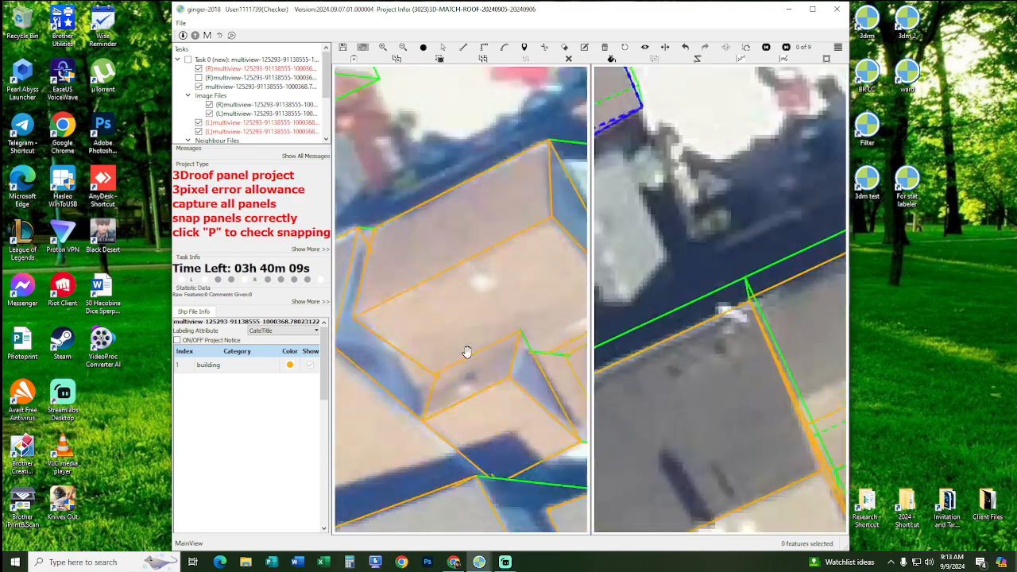
- Try removing the small four-sided panel from the gap between the upper and lower panels
{"action": "left_click_drag", "start_coordinate": [471, 344], "coordinate": [468, 311]}
{"action": "key", "text": "s"}
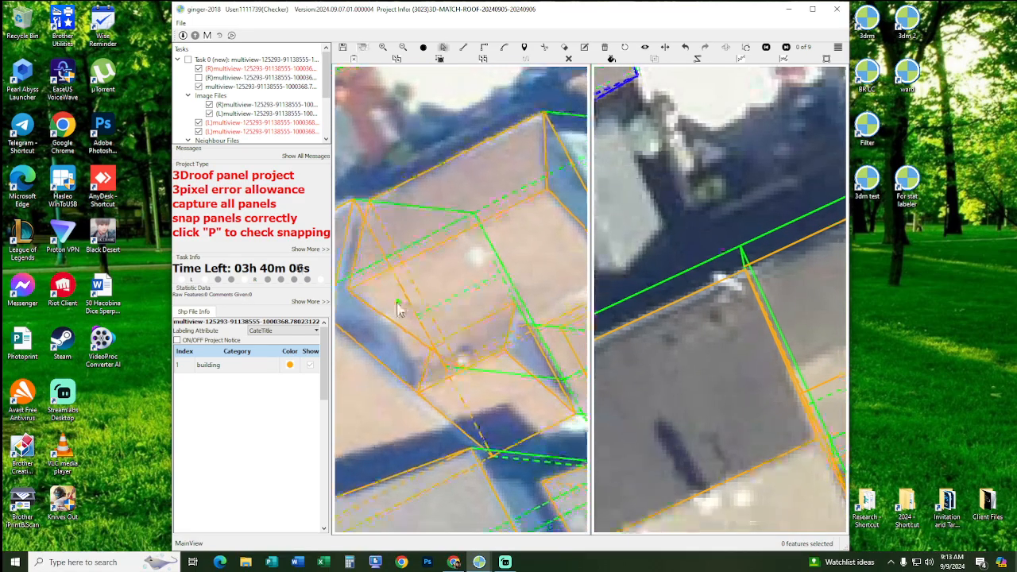
{"action": "left_click_drag", "start_coordinate": [384, 304], "coordinate": [520, 394]}
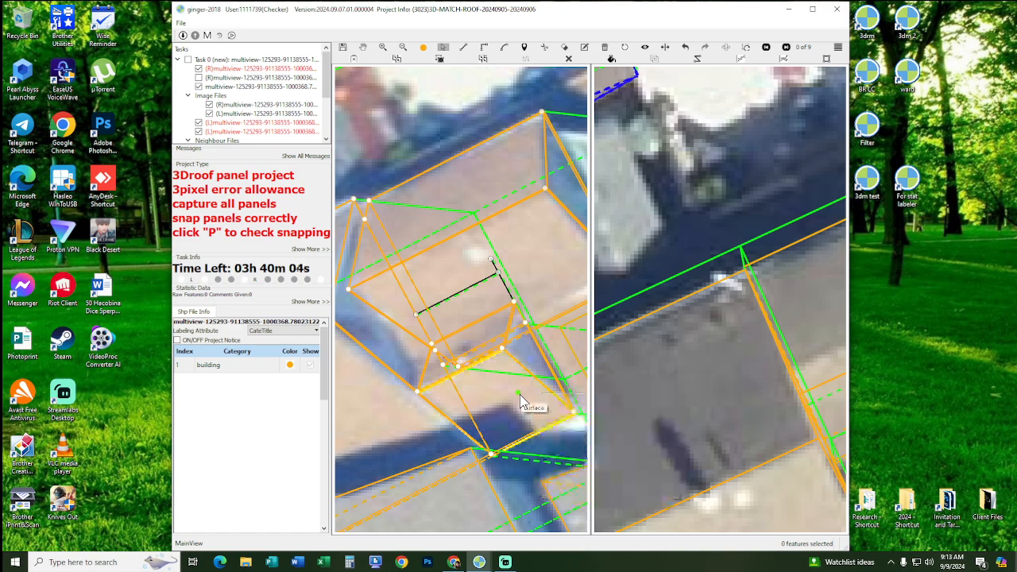
{"action": "left_click", "coordinate": [511, 404]}
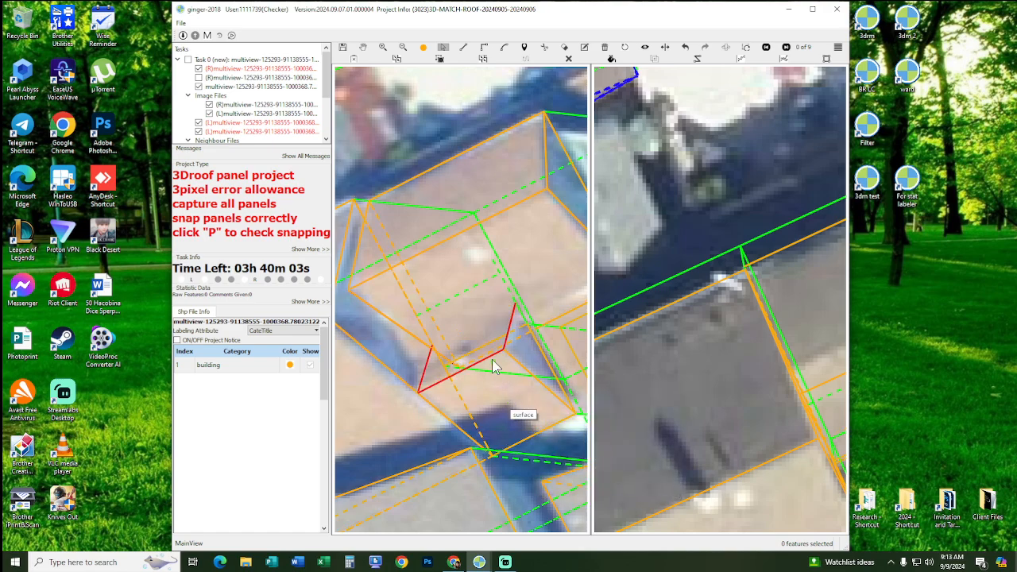
- Compare the roof coverage around the gap in the filled preview and in the outlines over the imagery
{"action": "scroll", "coordinate": [487, 351], "scroll_direction": "up", "scroll_amount": 1}
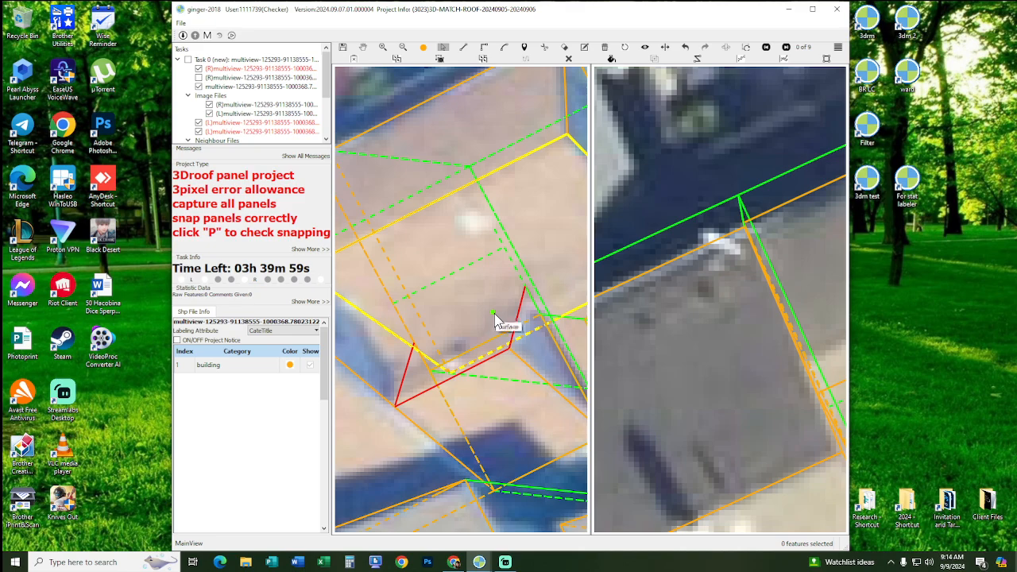
{"action": "key", "text": "p"}
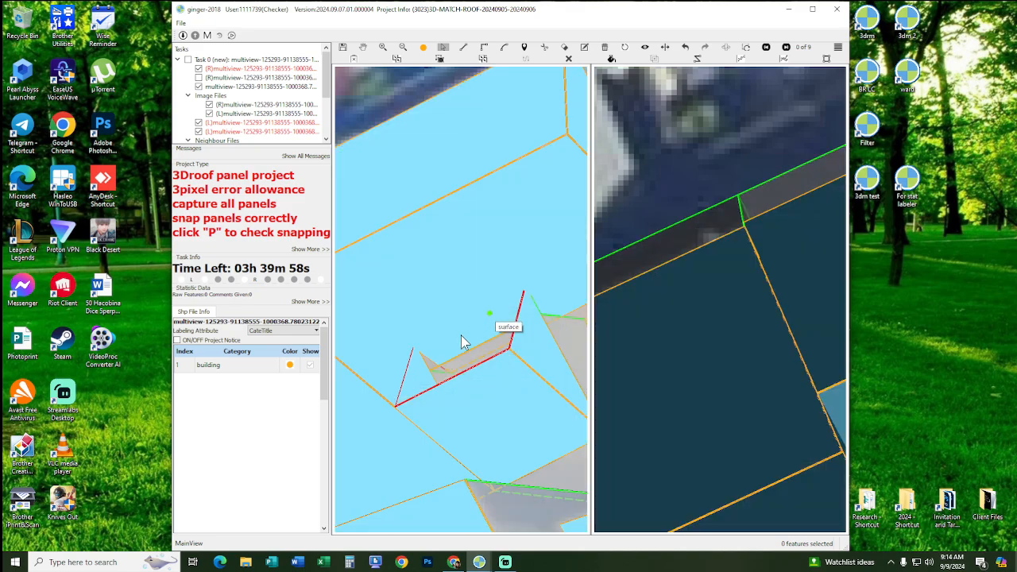
{"action": "key", "text": "p"}
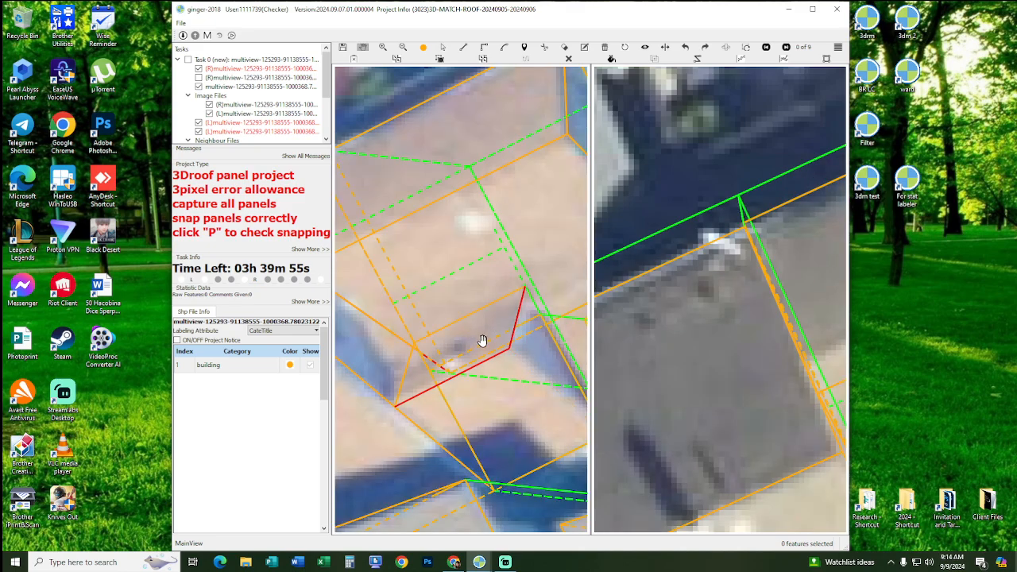
{"action": "key", "text": "p"}
{"action": "scroll", "coordinate": [482, 340], "scroll_direction": "down", "scroll_amount": 2}
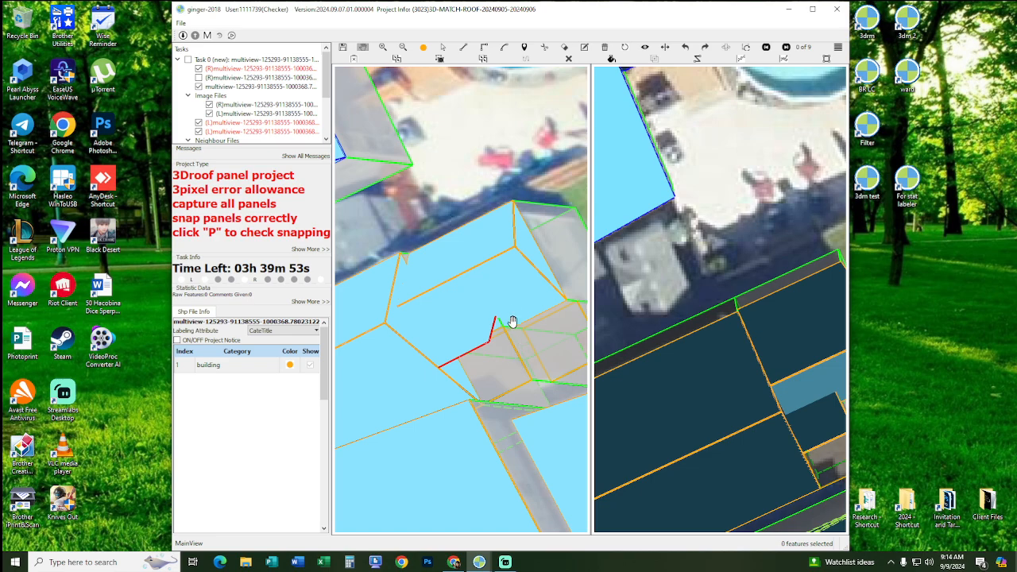
{"action": "key", "text": "p"}
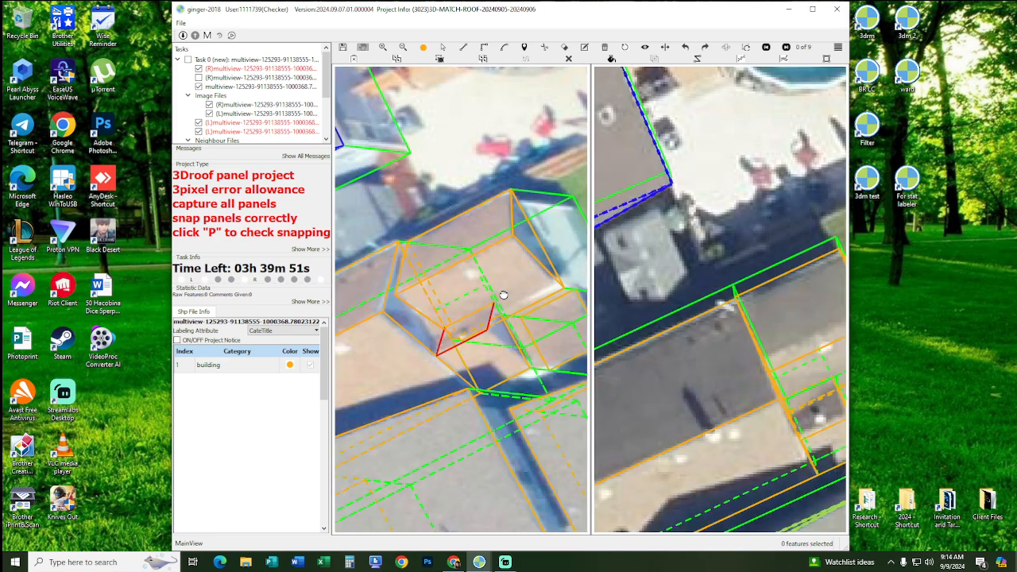
{"action": "left_click_drag", "start_coordinate": [504, 295], "coordinate": [502, 282]}
- Undo the trial panel removals around the gap and recheck the fill
{"action": "key", "text": "ctrl+z"}
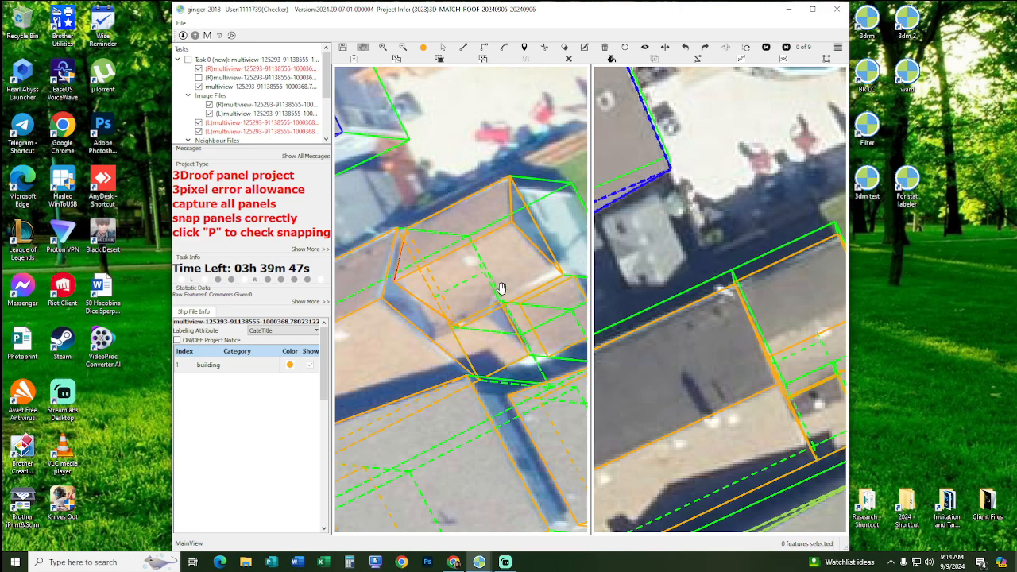
{"action": "key", "text": "ctrl+z"}
{"action": "key", "text": "ctrl+z"}
{"action": "key", "text": "ctrl+z"}
{"action": "key", "text": "ctrl+z"}
{"action": "key", "text": "ctrl+z"}
{"action": "scroll", "coordinate": [499, 294], "scroll_direction": "up", "scroll_amount": 2}
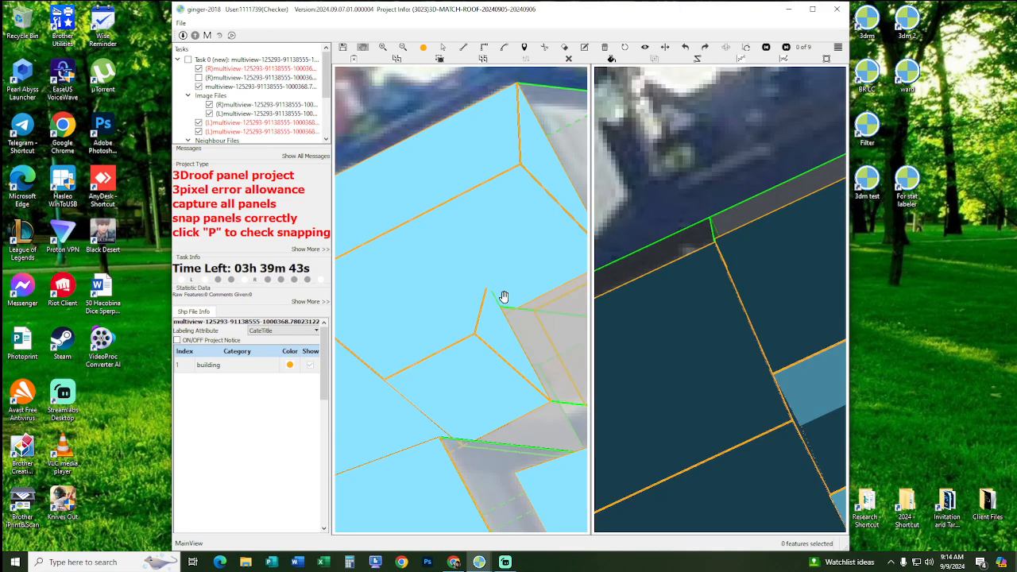
{"action": "middle_click_drag", "start_coordinate": [496, 275], "coordinate": [513, 270]}
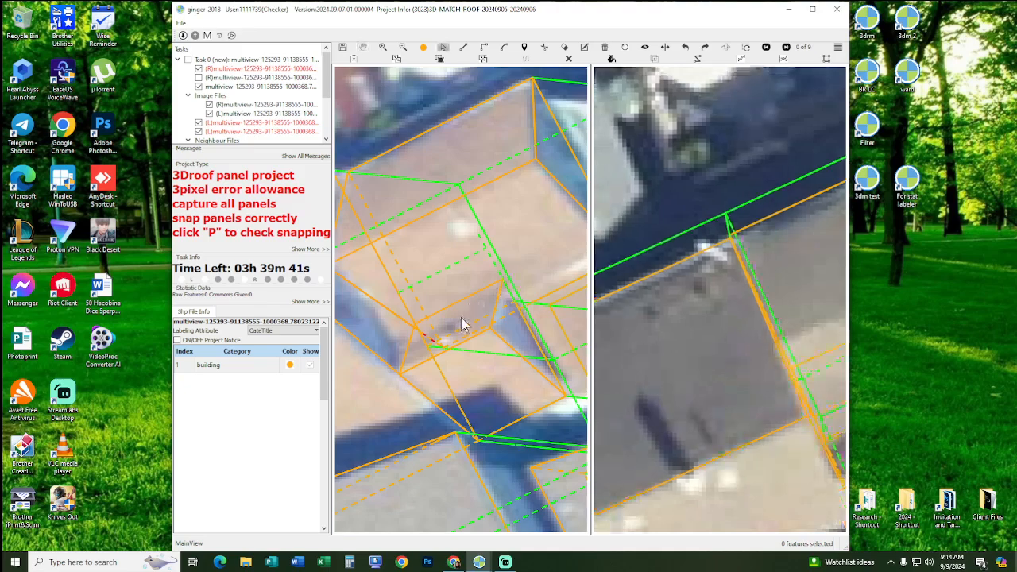
- Turn on Point Snapping and select the small four-sided panel in the gap
{"action": "key", "text": "p"}
{"action": "key", "text": "p"}
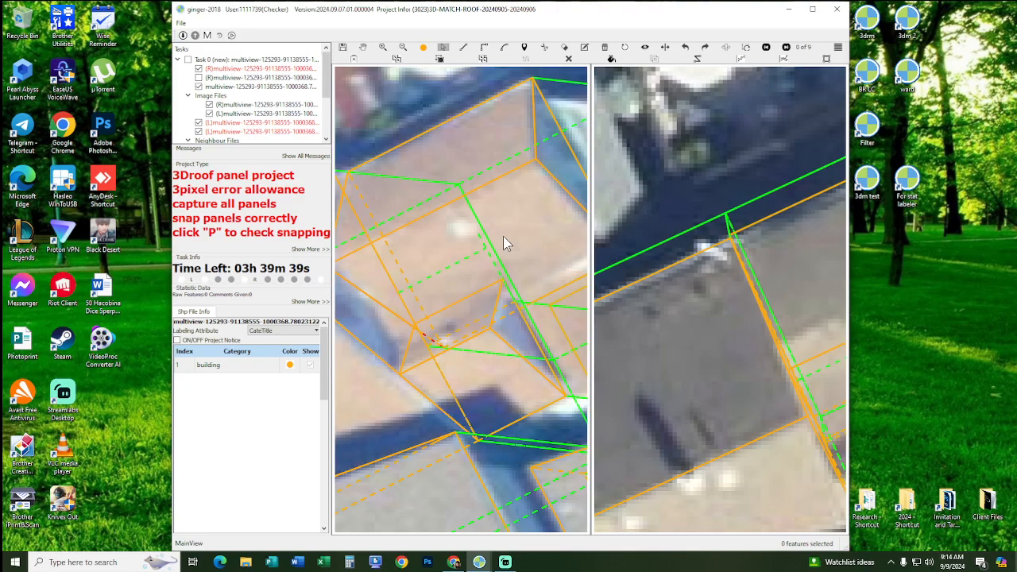
{"action": "left_click", "coordinate": [840, 49]}
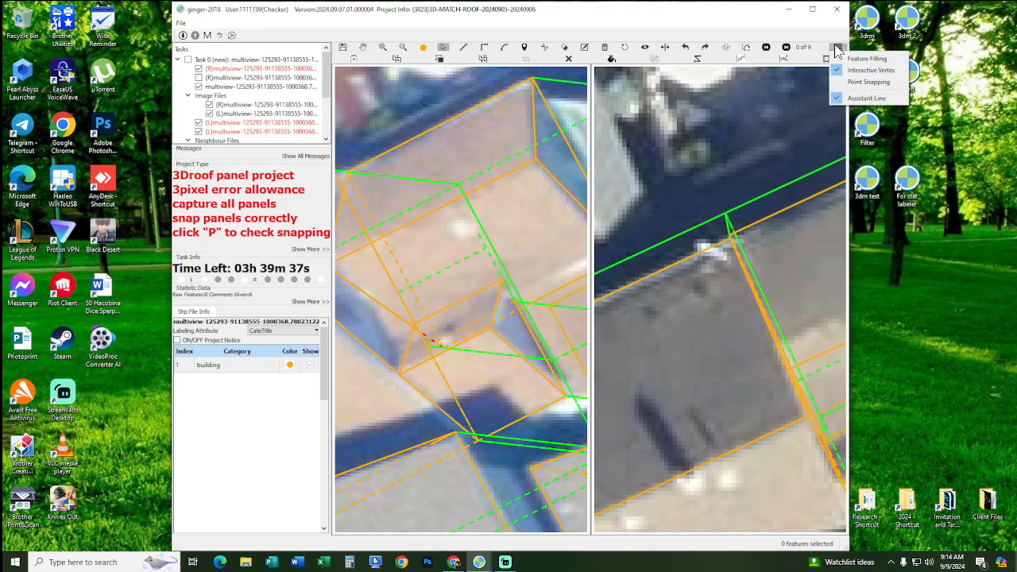
{"action": "left_click", "coordinate": [869, 83]}
{"action": "middle_click_drag", "start_coordinate": [448, 304], "coordinate": [472, 281]}
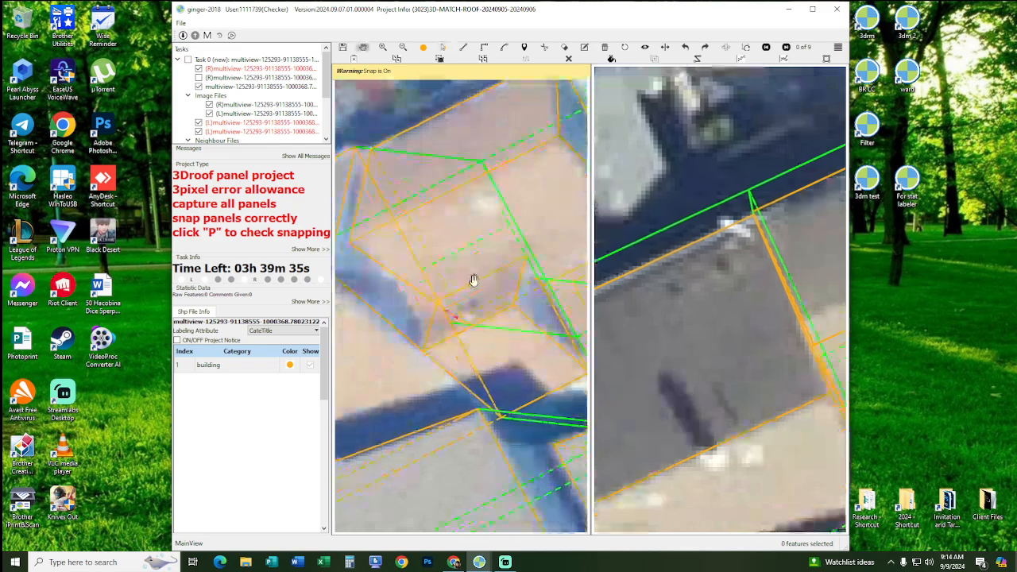
{"action": "scroll", "coordinate": [477, 285], "scroll_direction": "up", "scroll_amount": 2}
{"action": "left_click", "coordinate": [488, 292]}
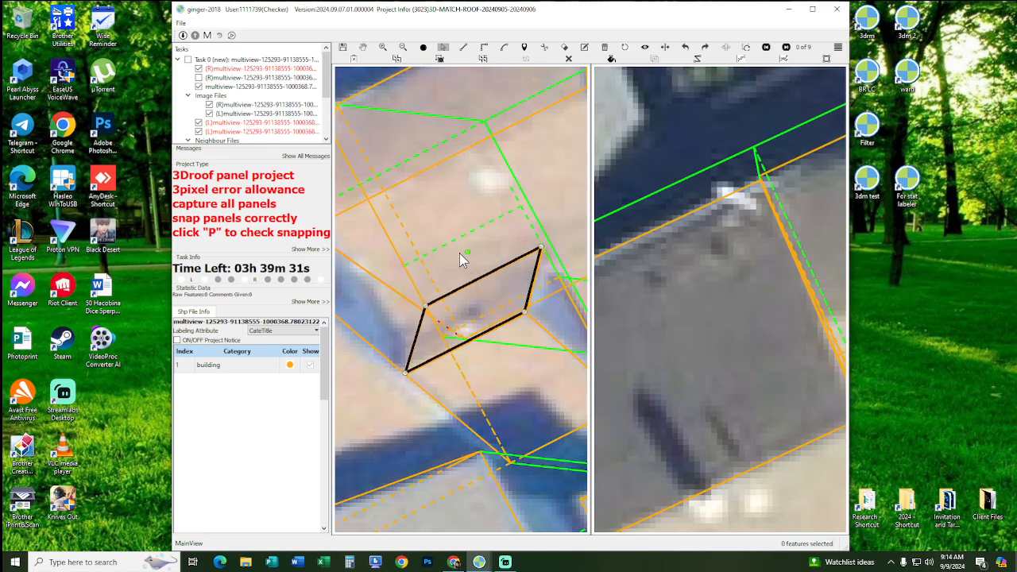
- Examine the small panel's corners and edges in the 3D view from several angles against the adjoining panels
{"action": "scroll", "coordinate": [460, 253], "scroll_direction": "up", "scroll_amount": 2}
{"action": "left_click_drag", "start_coordinate": [412, 247], "coordinate": [489, 268]}
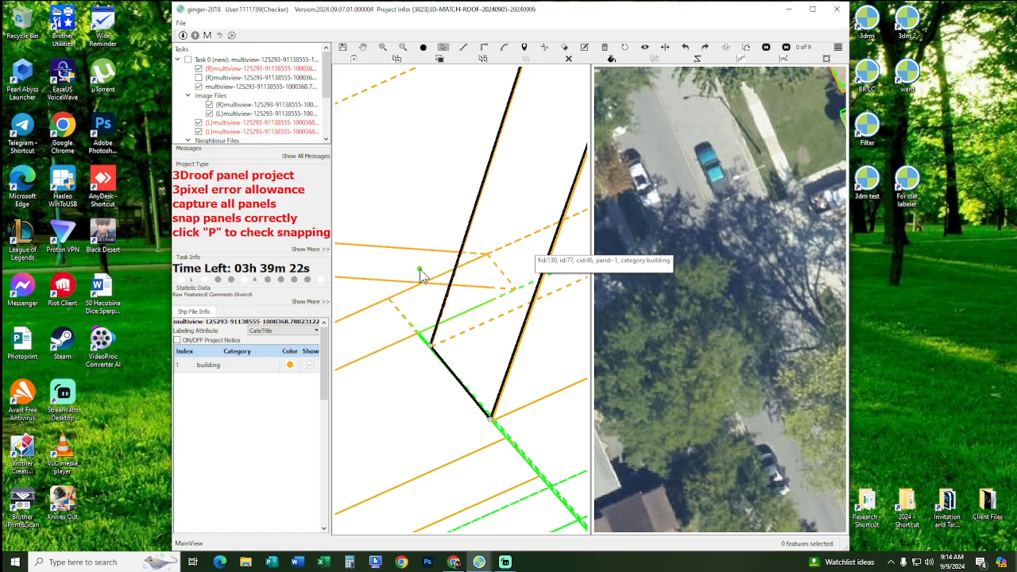
{"action": "left_click_drag", "start_coordinate": [453, 243], "coordinate": [509, 310]}
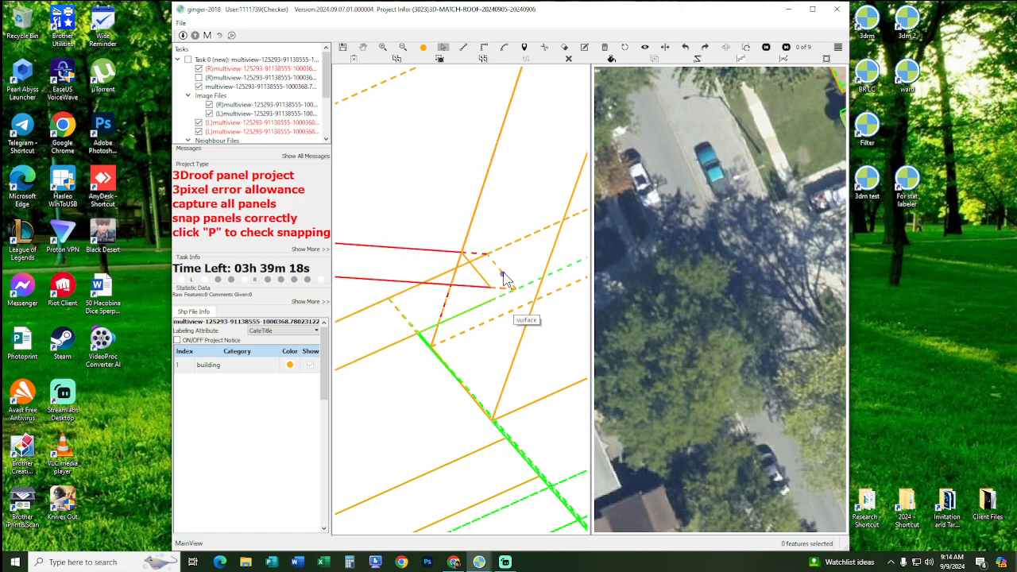
{"action": "middle_click_drag", "start_coordinate": [447, 211], "coordinate": [504, 234]}
{"action": "left_click", "coordinate": [554, 294]}
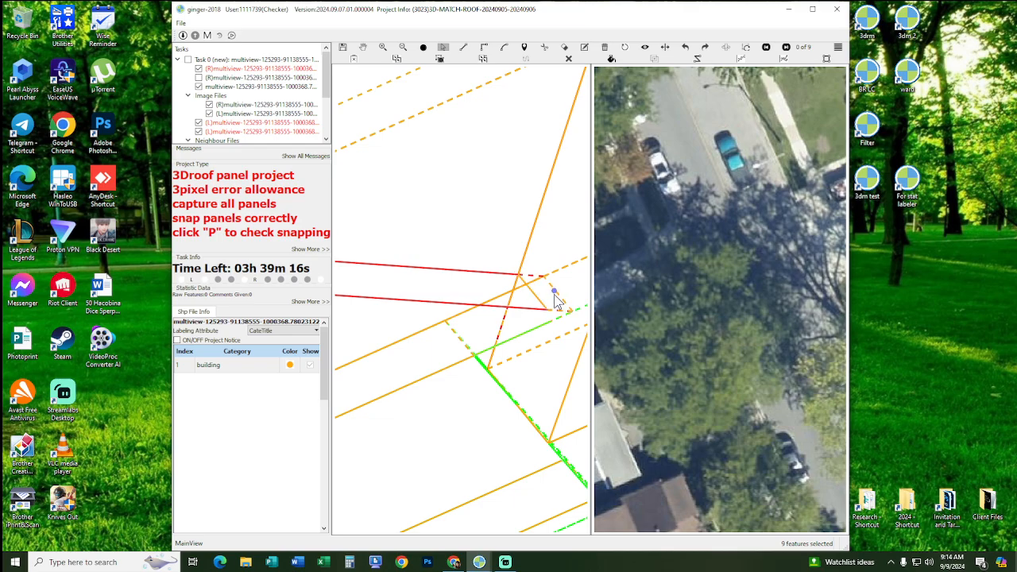
{"action": "scroll", "coordinate": [554, 294], "scroll_direction": "down", "scroll_amount": 4}
{"action": "scroll", "coordinate": [509, 337], "scroll_direction": "up", "scroll_amount": 2}
{"action": "middle_click_drag", "start_coordinate": [509, 337], "coordinate": [577, 342]}
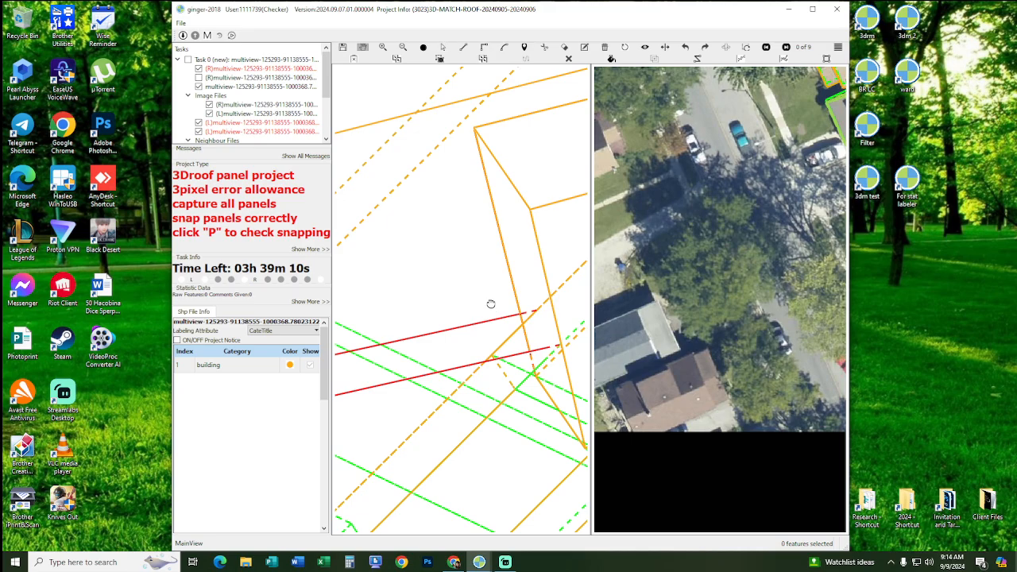
{"action": "left_click_drag", "start_coordinate": [491, 305], "coordinate": [504, 305]}
- Check the marked snapping errors around the small panel's outline over the imagery
{"action": "key", "text": "p"}
{"action": "scroll", "coordinate": [509, 309], "scroll_direction": "down", "scroll_amount": 4}
{"action": "scroll", "coordinate": [485, 217], "scroll_direction": "up", "scroll_amount": 1}
{"action": "left_click_drag", "start_coordinate": [460, 189], "coordinate": [525, 318]}
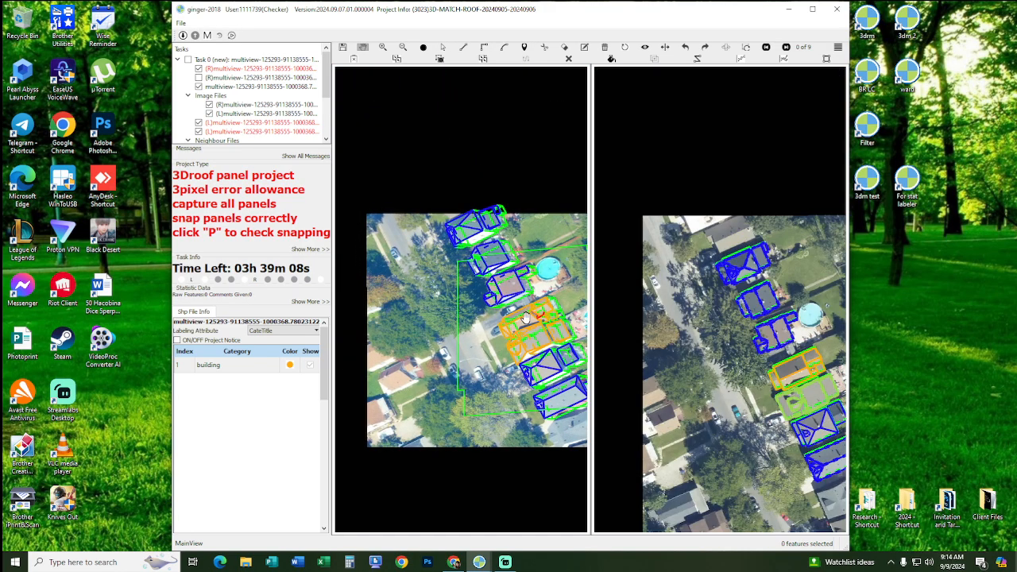
{"action": "scroll", "coordinate": [525, 318], "scroll_direction": "up", "scroll_amount": 5}
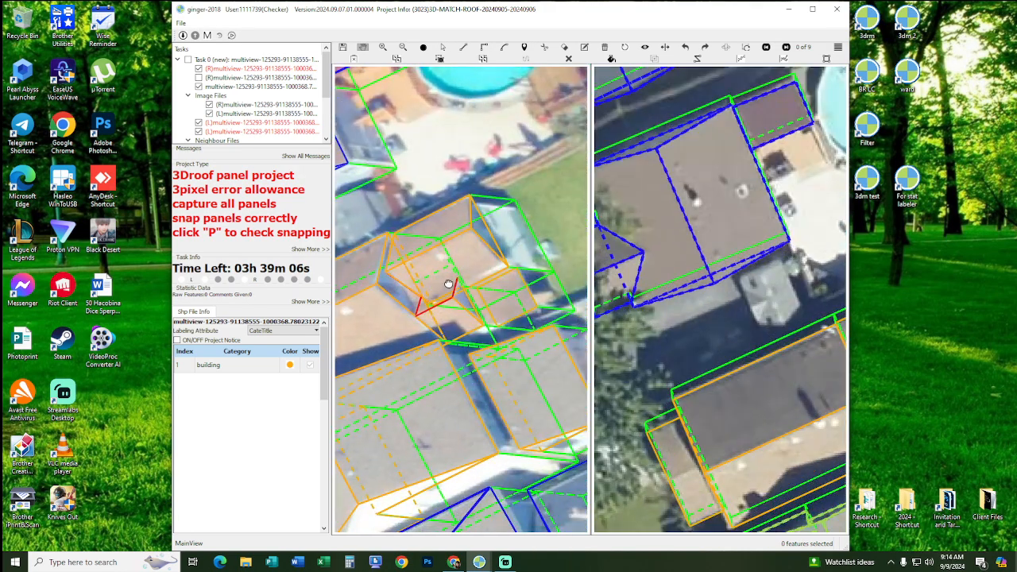
{"action": "scroll", "coordinate": [462, 314], "scroll_direction": "up", "scroll_amount": 4}
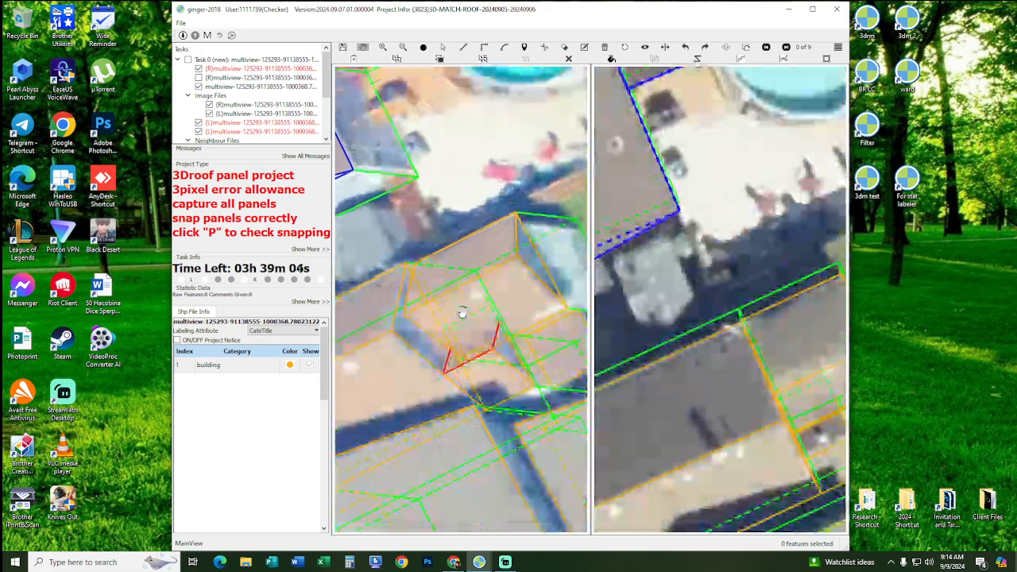
- Examine in the 3D view where the small panel's left corner meets the adjoining panels
{"action": "key", "text": "p"}
{"action": "middle_click_drag", "start_coordinate": [472, 341], "coordinate": [430, 341]}
{"action": "left_click_drag", "start_coordinate": [421, 338], "coordinate": [516, 366]}
{"action": "scroll", "coordinate": [493, 349], "scroll_direction": "up", "scroll_amount": 3}
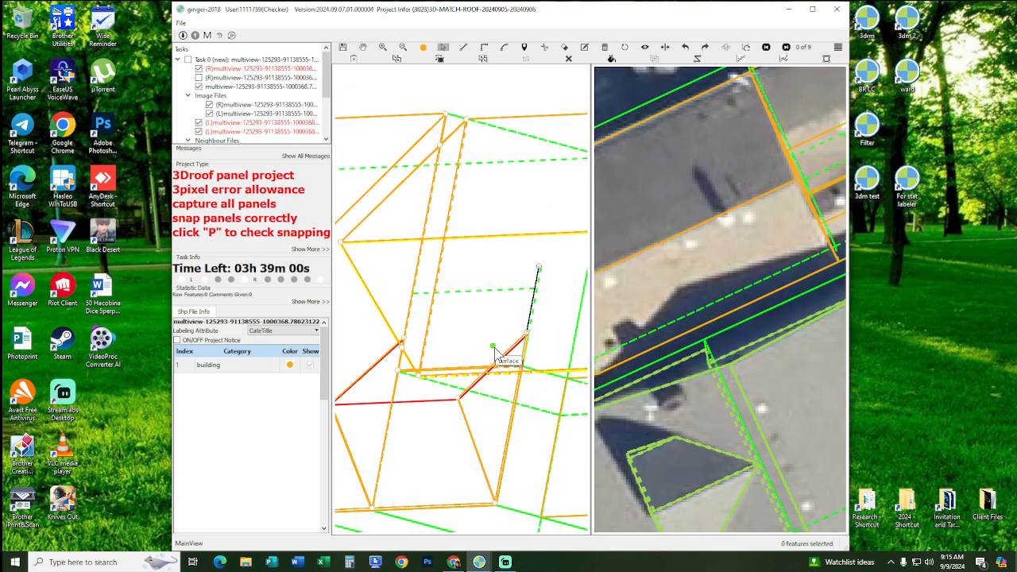
{"action": "scroll", "coordinate": [473, 354], "scroll_direction": "up", "scroll_amount": 4}
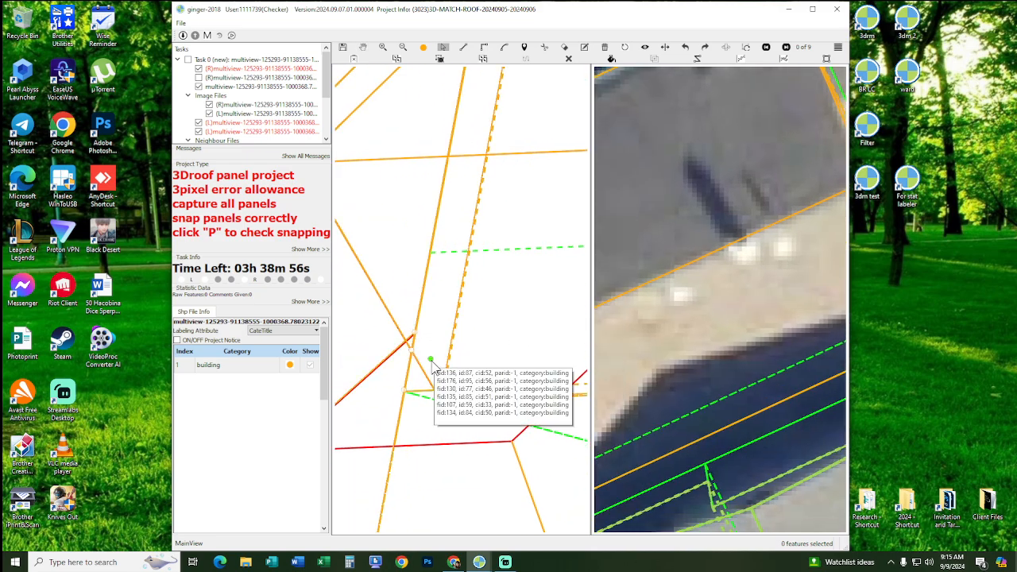
{"action": "scroll", "coordinate": [413, 342], "scroll_direction": "up", "scroll_amount": 2}
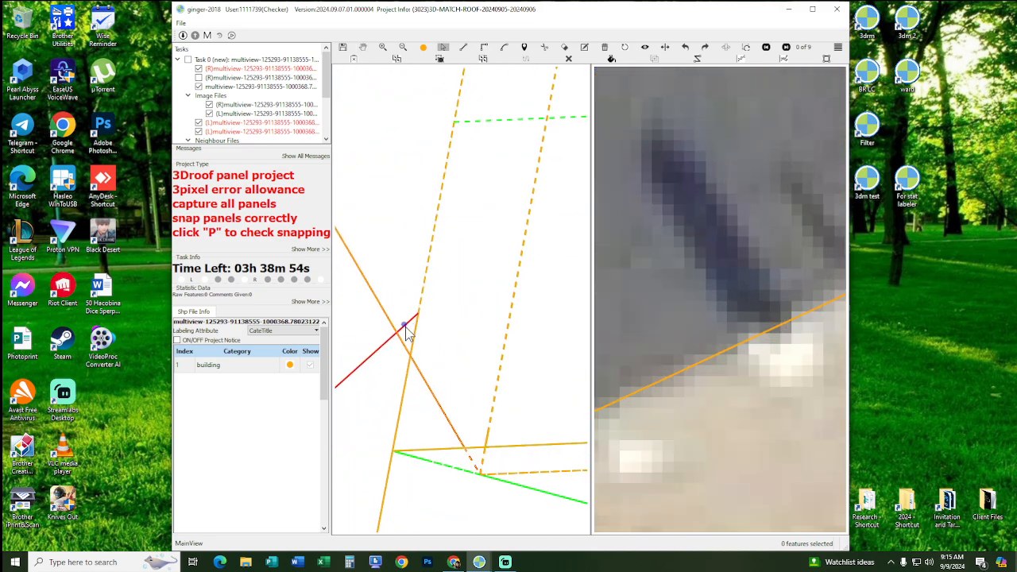
{"action": "left_click", "coordinate": [405, 327]}
{"action": "key", "text": "Escape"}
- Examine the small panel's right corner and its neighbouring edges in the 3D view
{"action": "scroll", "coordinate": [449, 345], "scroll_direction": "down", "scroll_amount": 2}
{"action": "left_click_drag", "start_coordinate": [532, 334], "coordinate": [372, 301]}
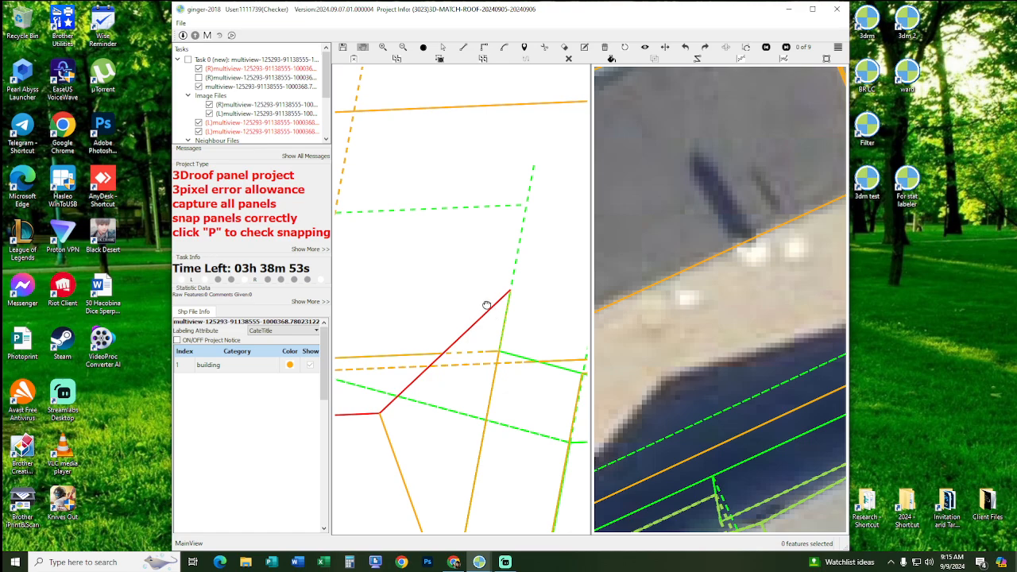
{"action": "middle_click_drag", "start_coordinate": [486, 305], "coordinate": [478, 305]}
{"action": "scroll", "coordinate": [457, 304], "scroll_direction": "down", "scroll_amount": 2}
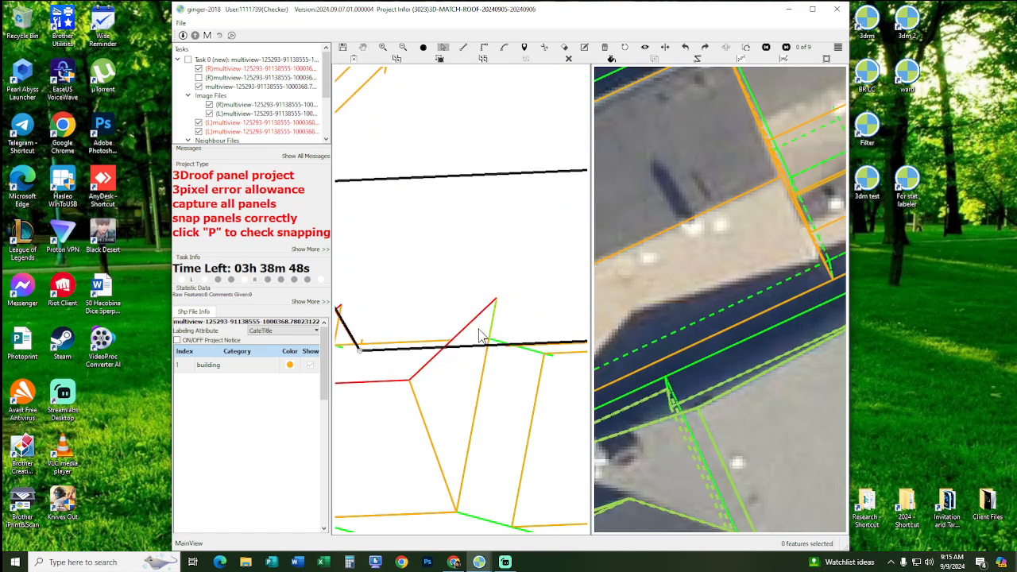
{"action": "left_click", "coordinate": [481, 328]}
{"action": "scroll", "coordinate": [494, 302], "scroll_direction": "up", "scroll_amount": 3}
{"action": "middle_click_drag", "start_coordinate": [479, 300], "coordinate": [448, 286]}
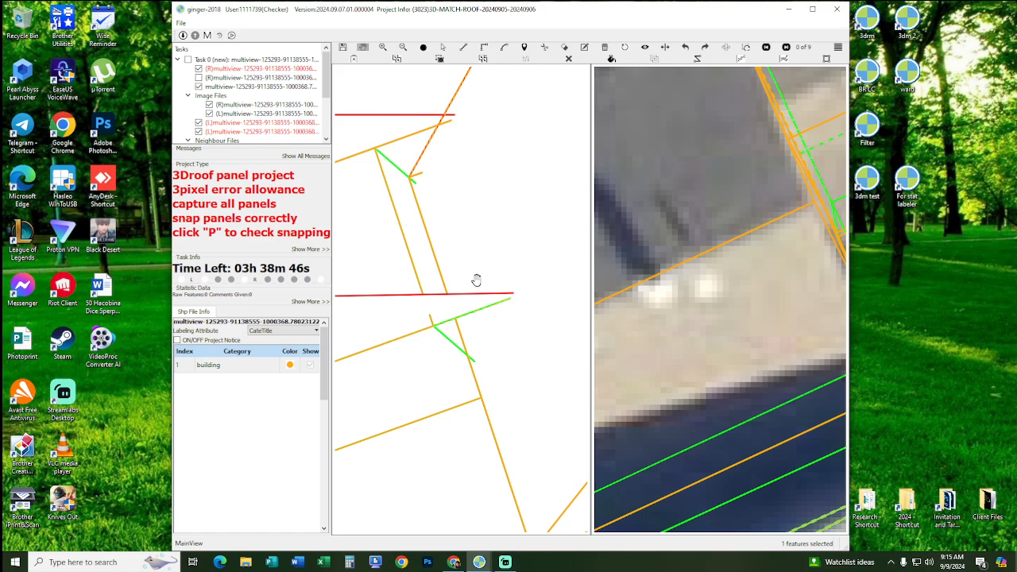
{"action": "left_click_drag", "start_coordinate": [476, 280], "coordinate": [529, 326]}
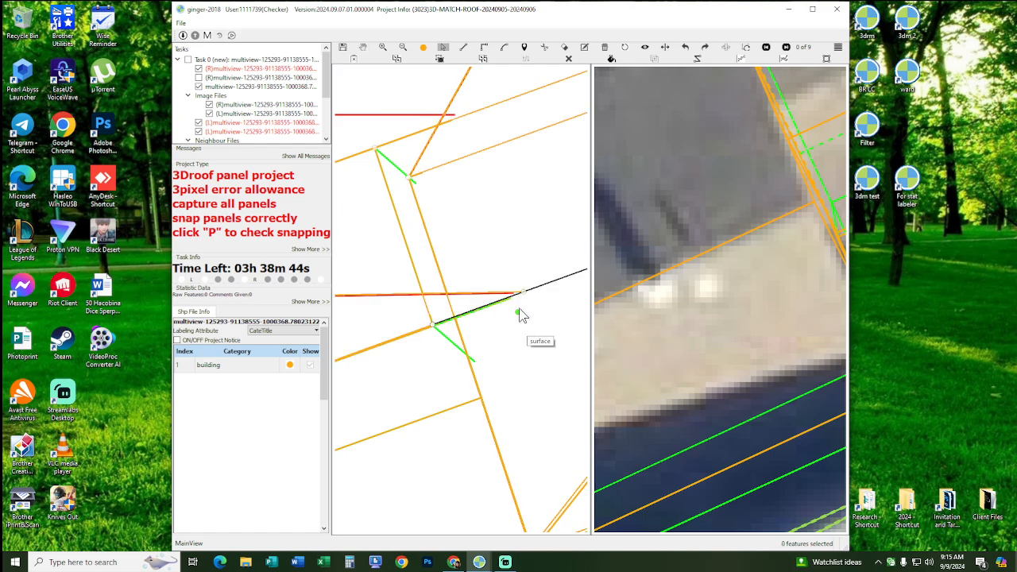
{"action": "scroll", "coordinate": [520, 306], "scroll_direction": "up", "scroll_amount": 2}
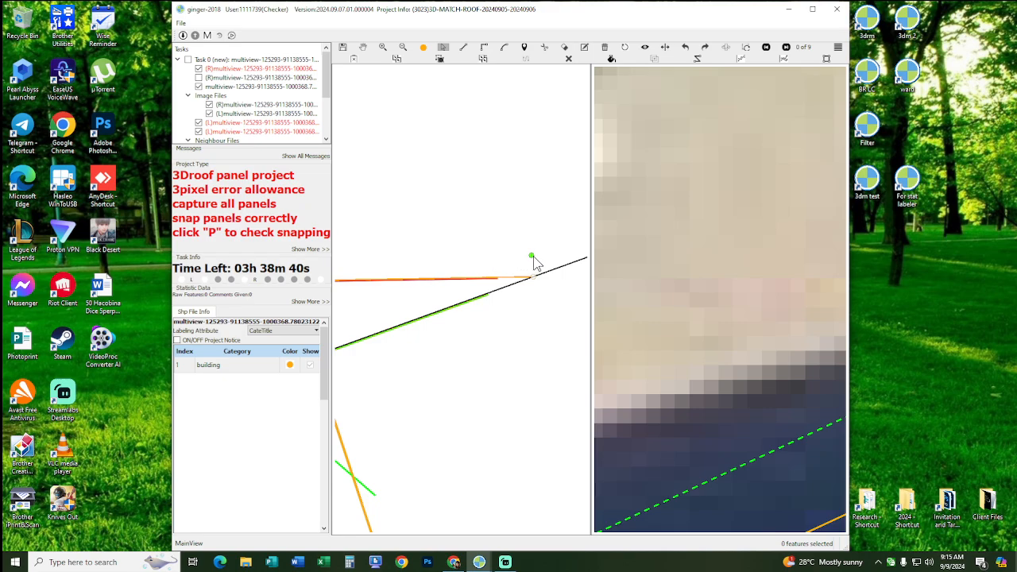
{"action": "scroll", "coordinate": [538, 270], "scroll_direction": "down", "scroll_amount": 2}
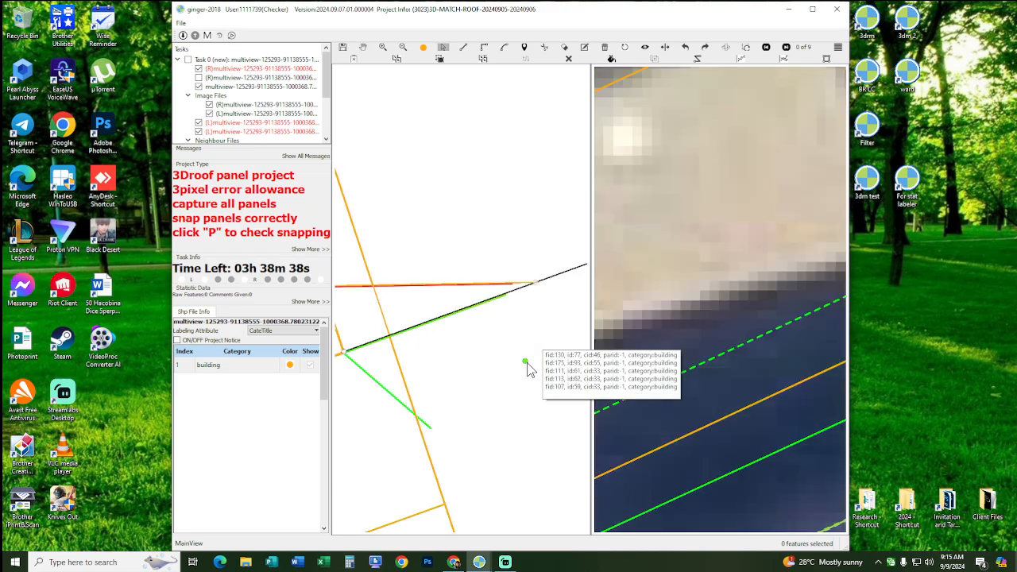
{"action": "scroll", "coordinate": [525, 357], "scroll_direction": "down", "scroll_amount": 2}
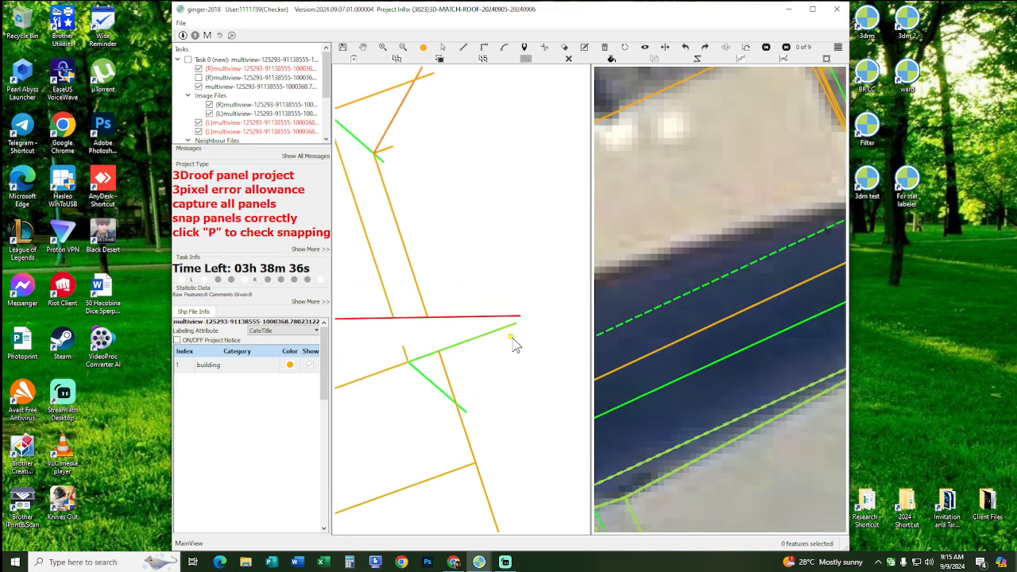
- Redraw the small four-sided panel in the gap by tracing its four corners
{"action": "scroll", "coordinate": [516, 350], "scroll_direction": "down", "scroll_amount": 5}
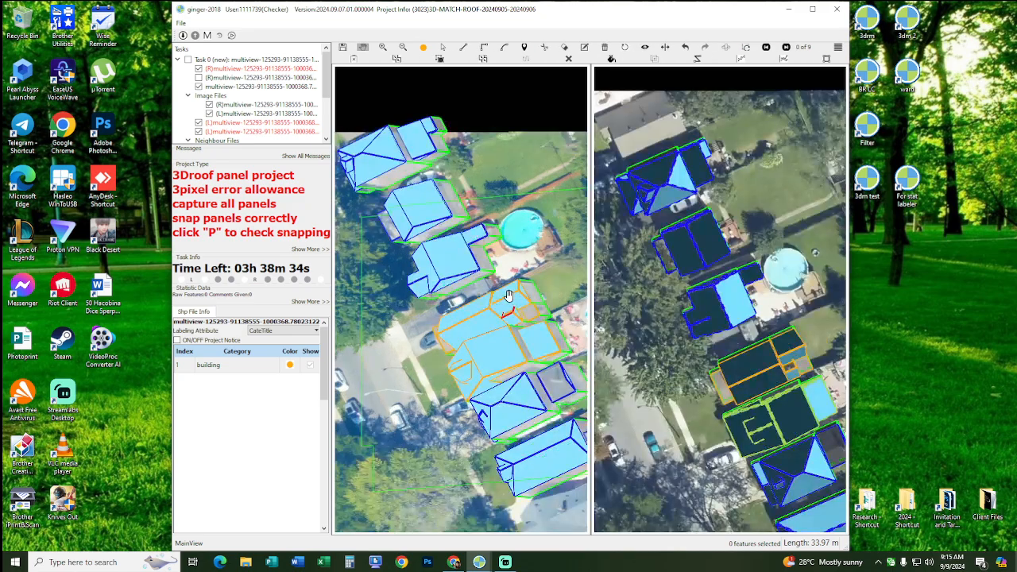
{"action": "scroll", "coordinate": [508, 296], "scroll_direction": "up", "scroll_amount": 10}
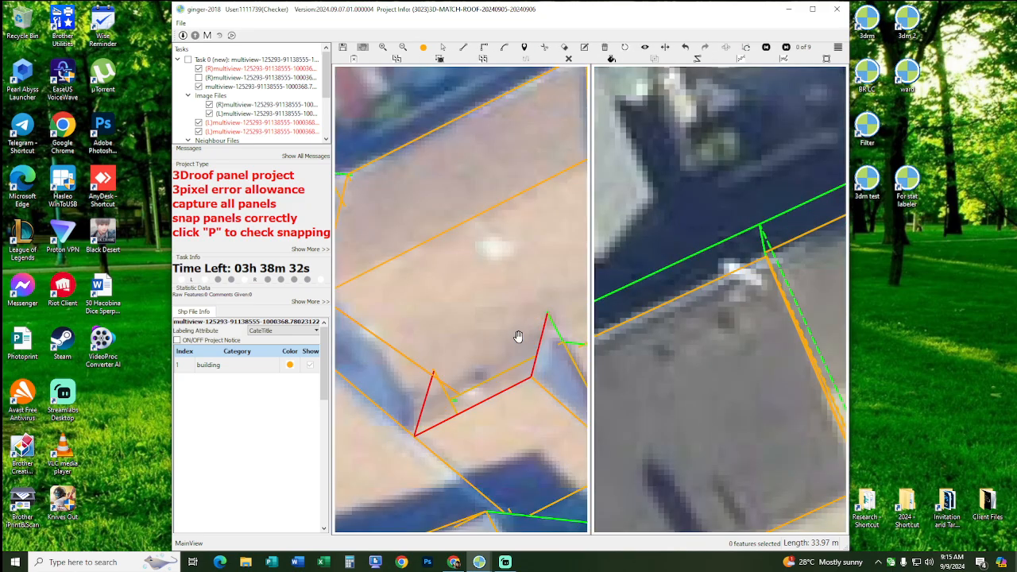
{"action": "middle_click_drag", "start_coordinate": [518, 340], "coordinate": [513, 336]}
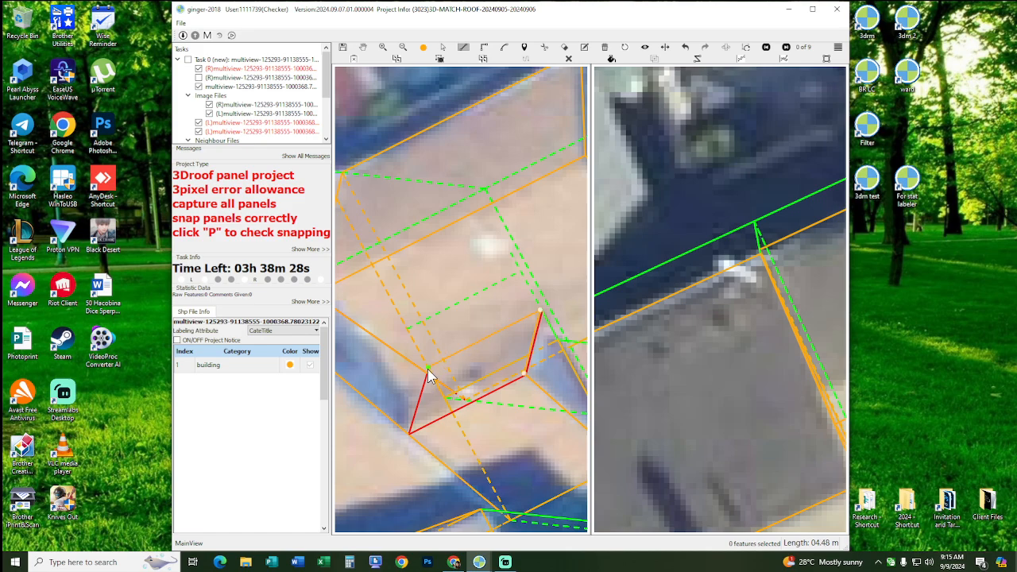
{"action": "left_click", "coordinate": [407, 437]}
{"action": "left_click", "coordinate": [427, 369]}
{"action": "key", "text": "s"}
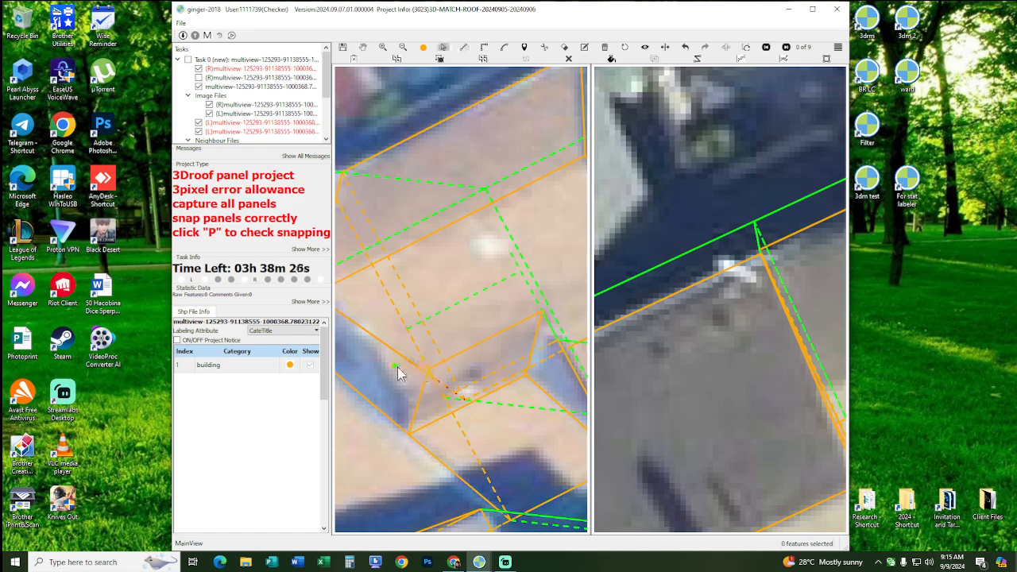
- Select the features around the redrawn panel's upper edge and check how its left corner is snapped
{"action": "left_click_drag", "start_coordinate": [393, 366], "coordinate": [558, 307]}
{"action": "right_click", "coordinate": [558, 311]}
{"action": "left_click", "coordinate": [561, 349]}
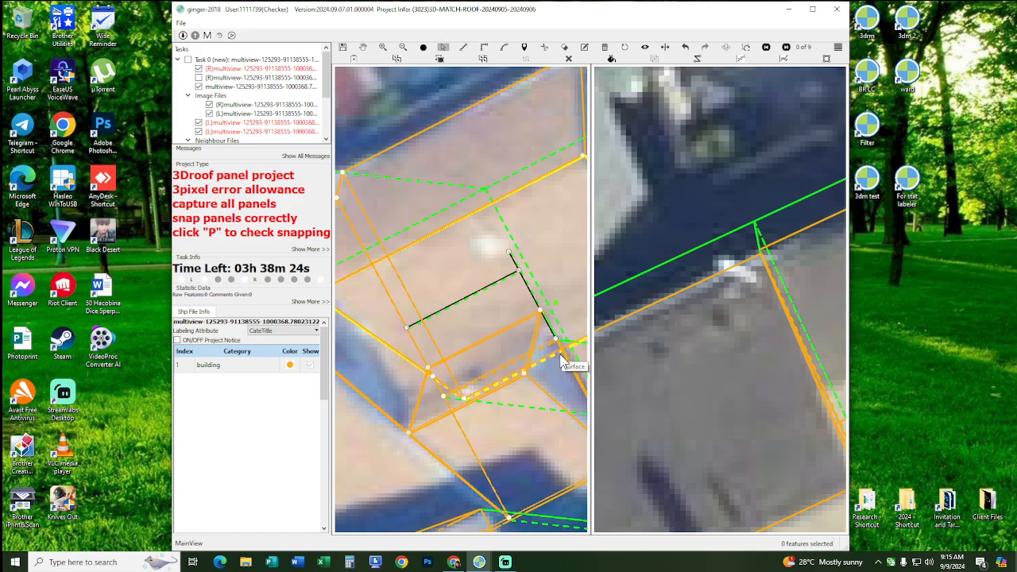
{"action": "scroll", "coordinate": [466, 354], "scroll_direction": "up", "scroll_amount": 2}
{"action": "scroll", "coordinate": [467, 354], "scroll_direction": "up", "scroll_amount": 1}
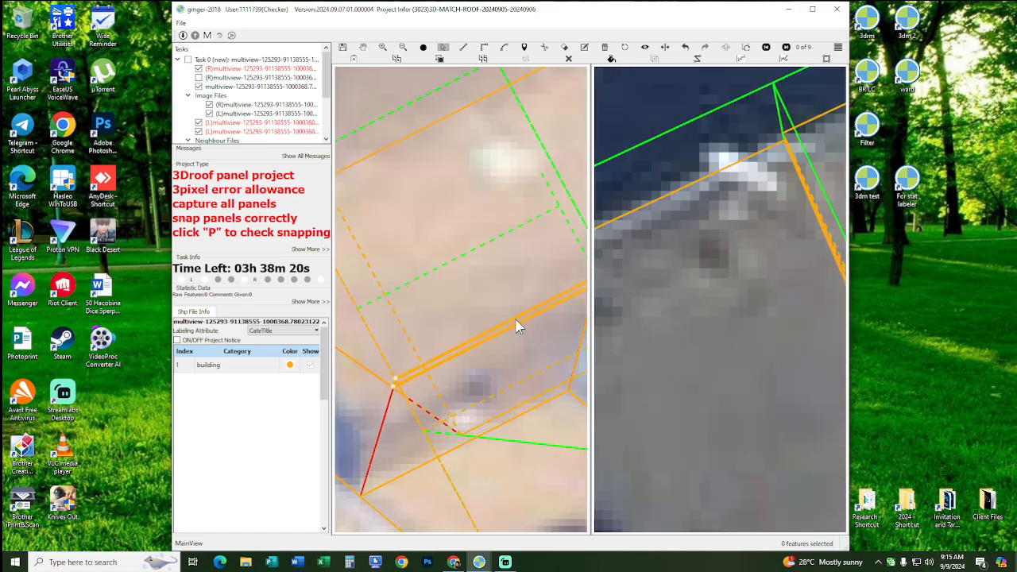
- Compare the redrawn panel's upper right corner with the neighbouring edges, with and without the fill preview
{"action": "middle_click_drag", "start_coordinate": [580, 269], "coordinate": [478, 281]}
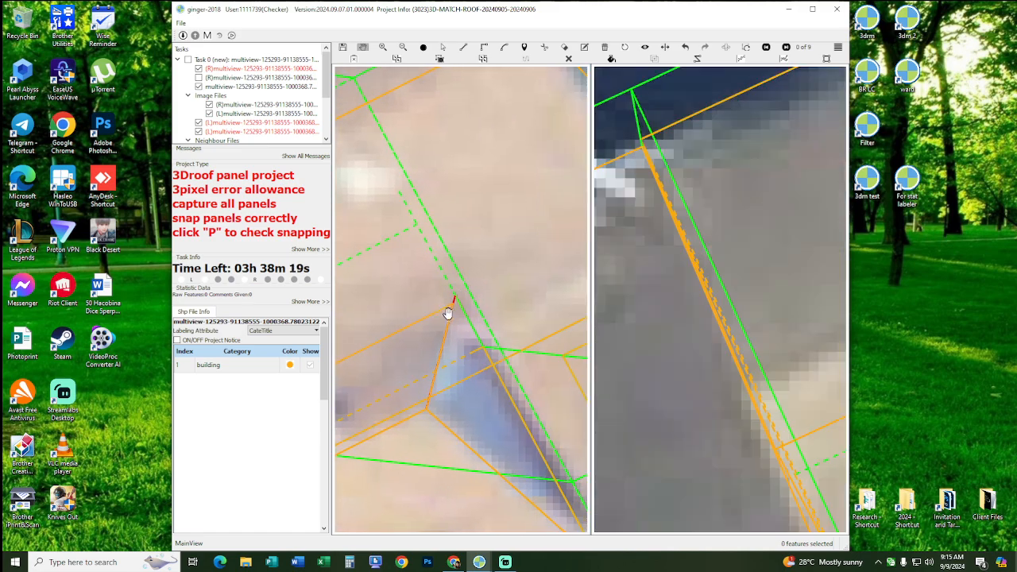
{"action": "scroll", "coordinate": [457, 312], "scroll_direction": "up", "scroll_amount": 2}
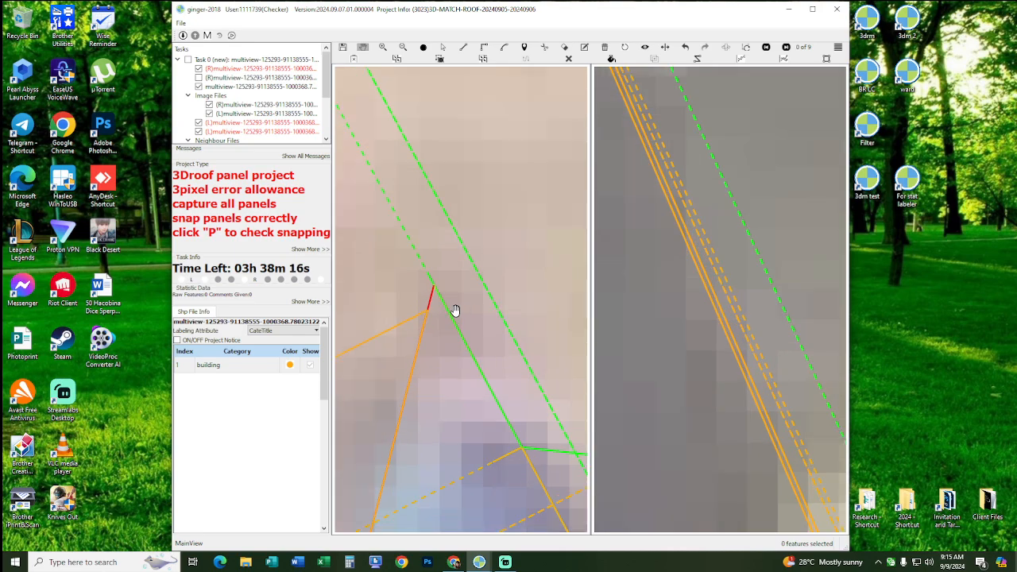
{"action": "scroll", "coordinate": [476, 298], "scroll_direction": "down", "scroll_amount": 1}
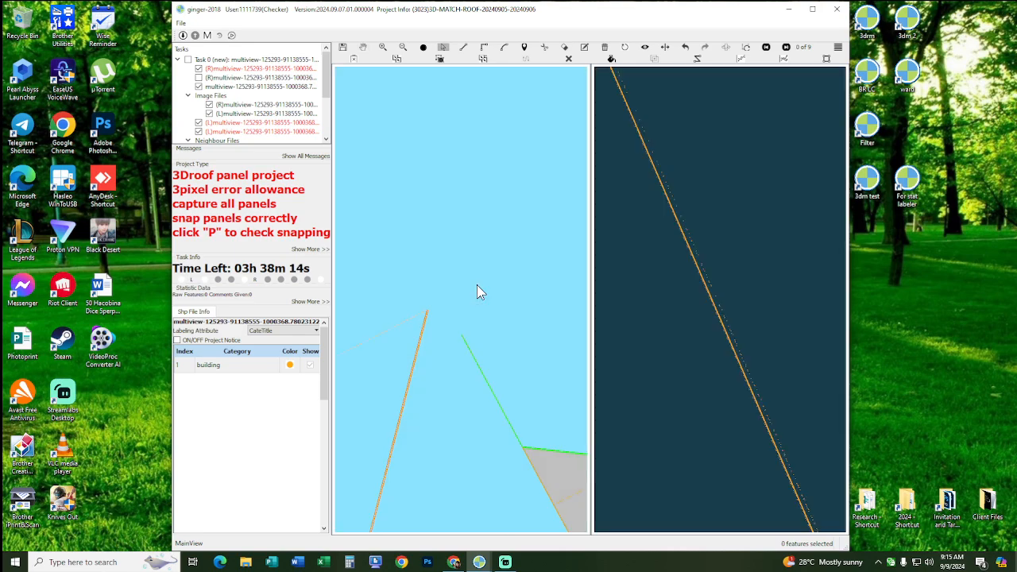
{"action": "scroll", "coordinate": [447, 306], "scroll_direction": "up", "scroll_amount": 1}
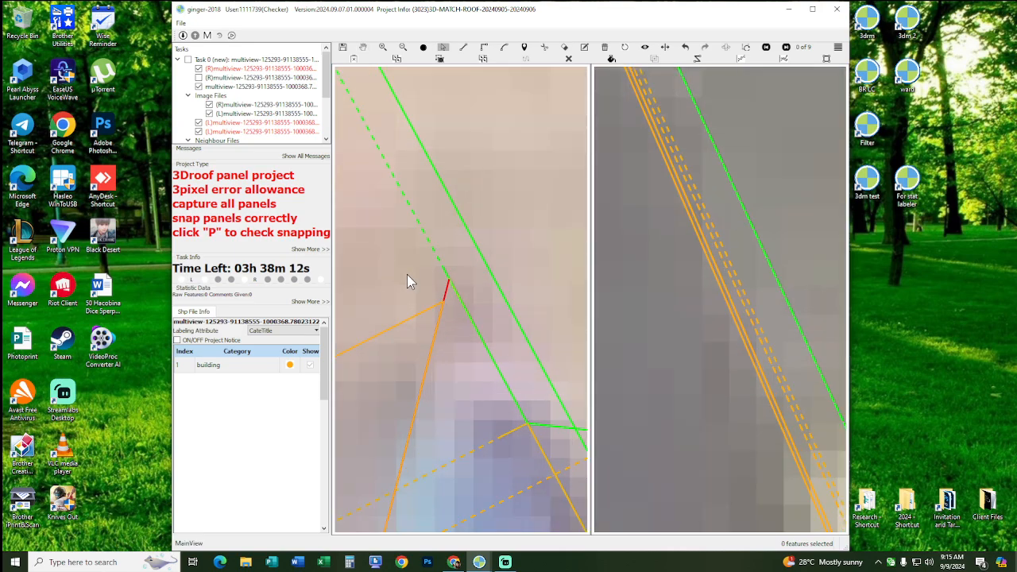
{"action": "scroll", "coordinate": [429, 291], "scroll_direction": "down", "scroll_amount": 3}
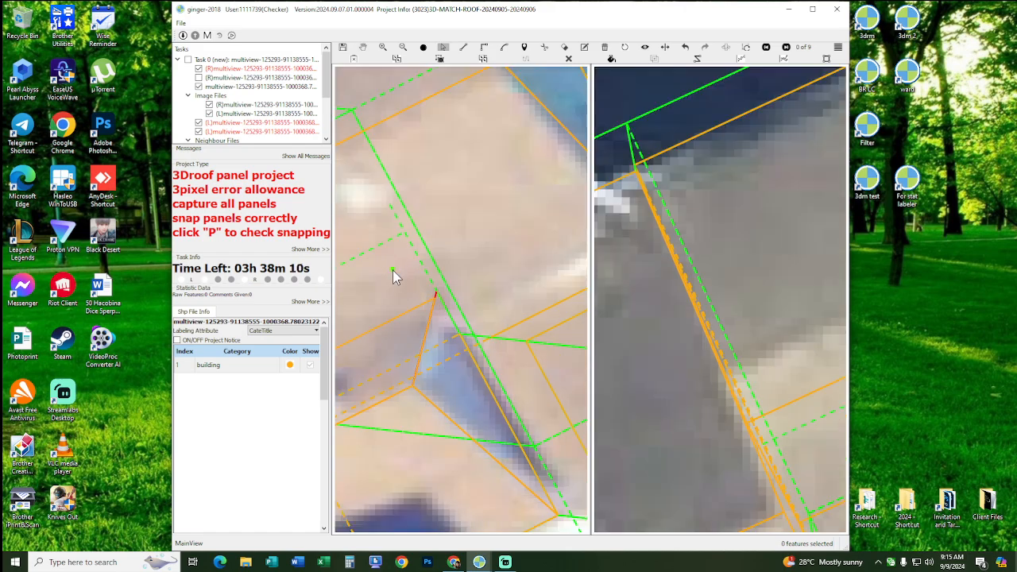
{"action": "left_click_drag", "start_coordinate": [384, 269], "coordinate": [484, 355]}
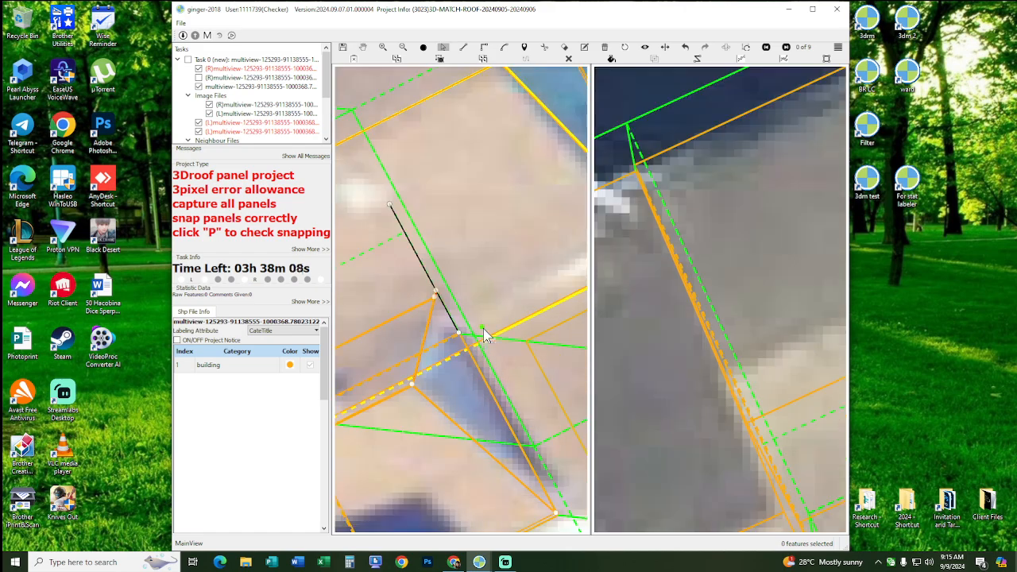
- Inspect the vertices around the panel's upper right corner over the imagery and in the 3D view
{"action": "middle_click_drag", "start_coordinate": [469, 265], "coordinate": [517, 293]}
{"action": "scroll", "coordinate": [475, 323], "scroll_direction": "up", "scroll_amount": 1}
{"action": "left_click_drag", "start_coordinate": [381, 294], "coordinate": [556, 445]}
{"action": "key", "text": "Escape"}
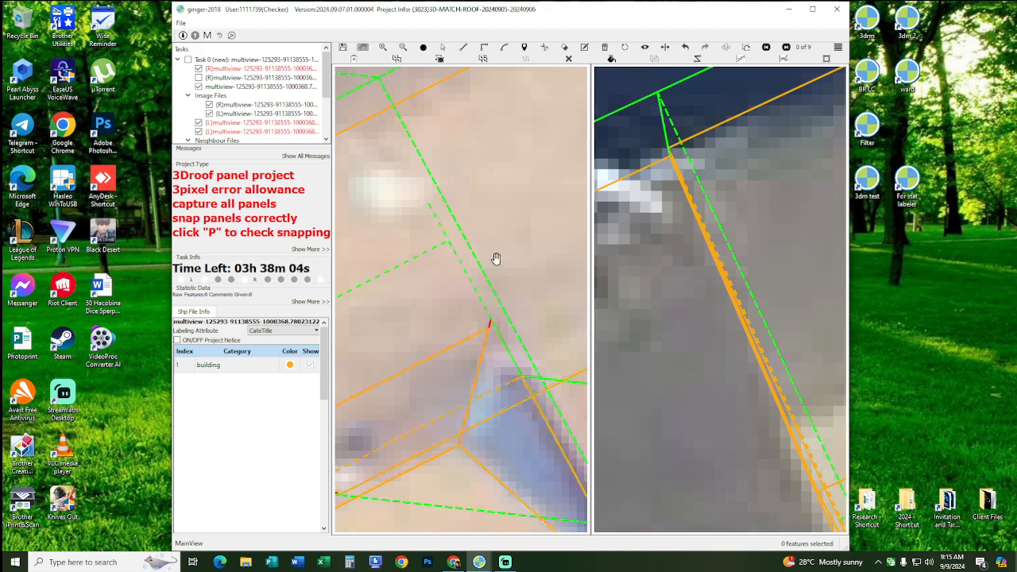
{"action": "scroll", "coordinate": [513, 233], "scroll_direction": "down", "scroll_amount": 1}
{"action": "left_click_drag", "start_coordinate": [527, 294], "coordinate": [509, 283]}
{"action": "scroll", "coordinate": [400, 283], "scroll_direction": "down", "scroll_amount": 3}
{"action": "left_click_drag", "start_coordinate": [400, 283], "coordinate": [399, 282]}
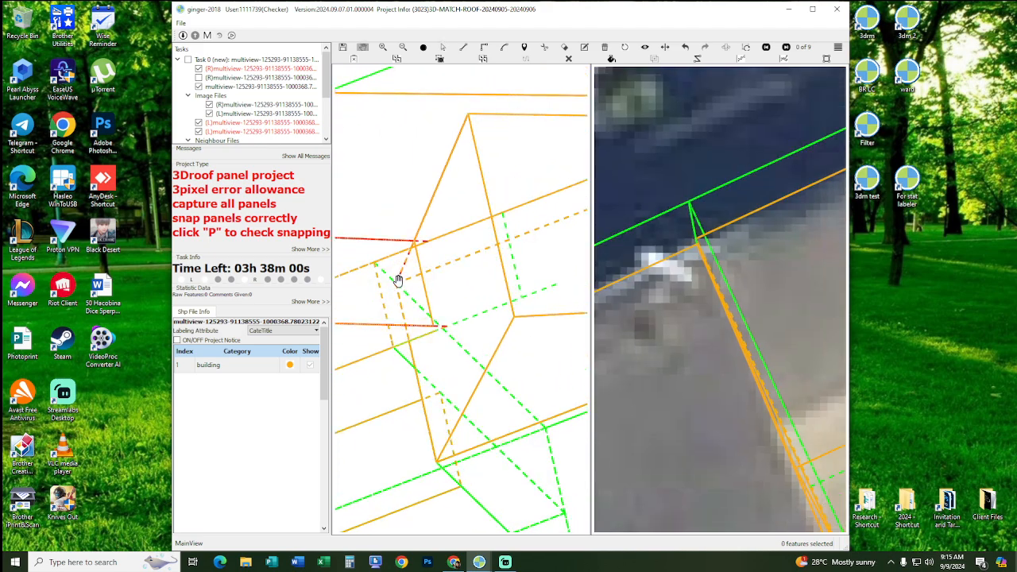
- Examine the red unsnapped edges around the small panel in the imagery-free 3D view from different angles and distances
{"action": "key", "text": "Escape"}
{"action": "left_click_drag", "start_coordinate": [424, 256], "coordinate": [509, 404]}
{"action": "left_click", "coordinate": [512, 413]}
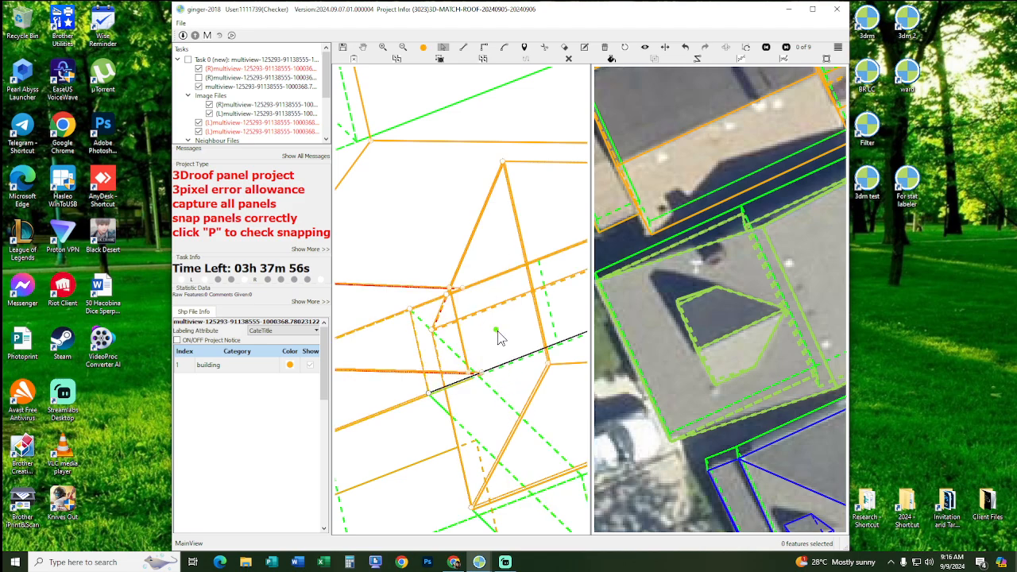
{"action": "key", "text": "space"}
{"action": "mouse_move", "coordinate": [505, 334]}
{"action": "left_mouse_down"}
{"action": "mouse_move", "coordinate": [529, 342]}
{"action": "mouse_move", "coordinate": [524, 327]}
{"action": "left_mouse_up"}
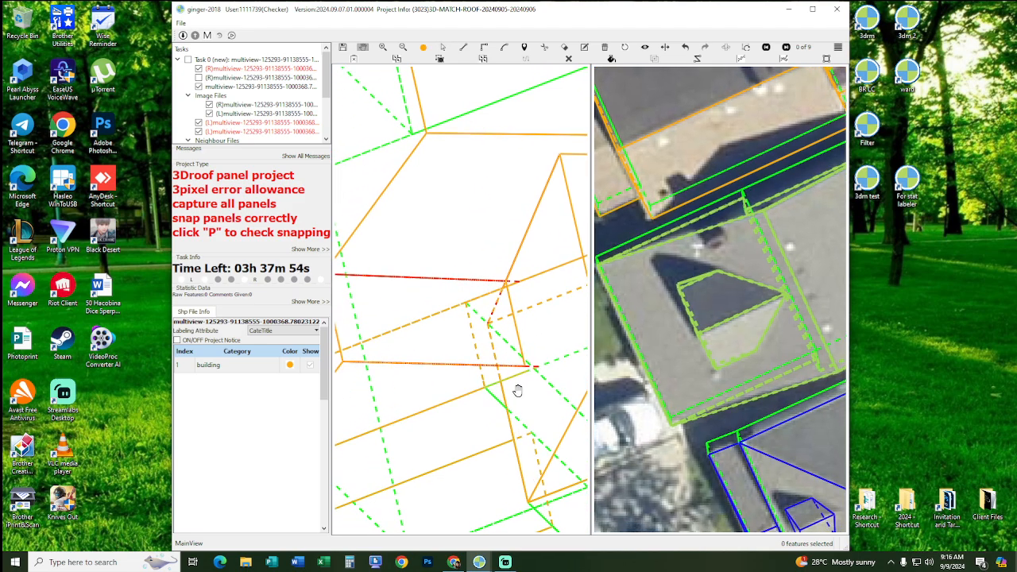
{"action": "scroll", "coordinate": [549, 326], "scroll_direction": "up", "scroll_amount": 2}
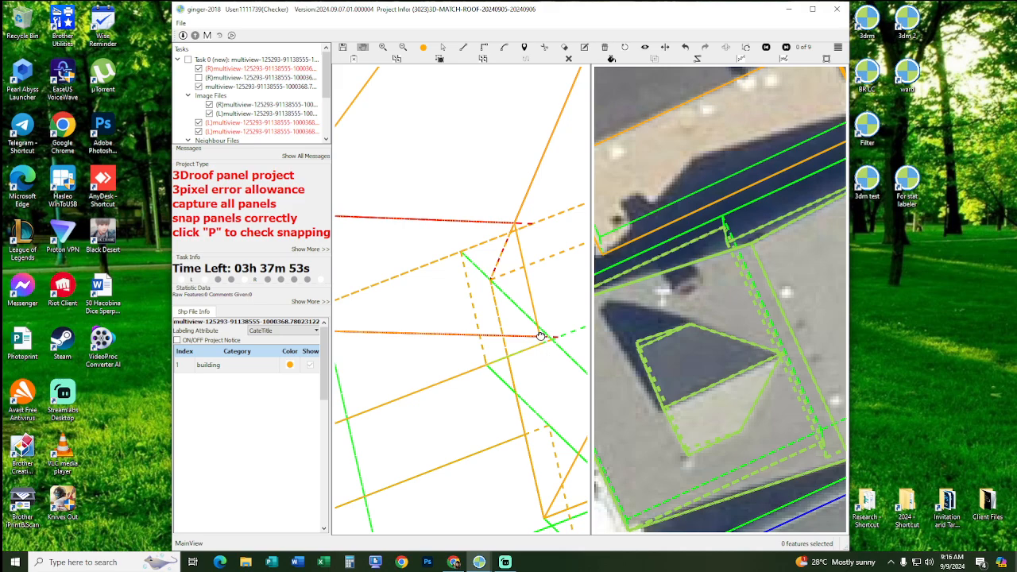
{"action": "scroll", "coordinate": [540, 335], "scroll_direction": "down", "scroll_amount": 3}
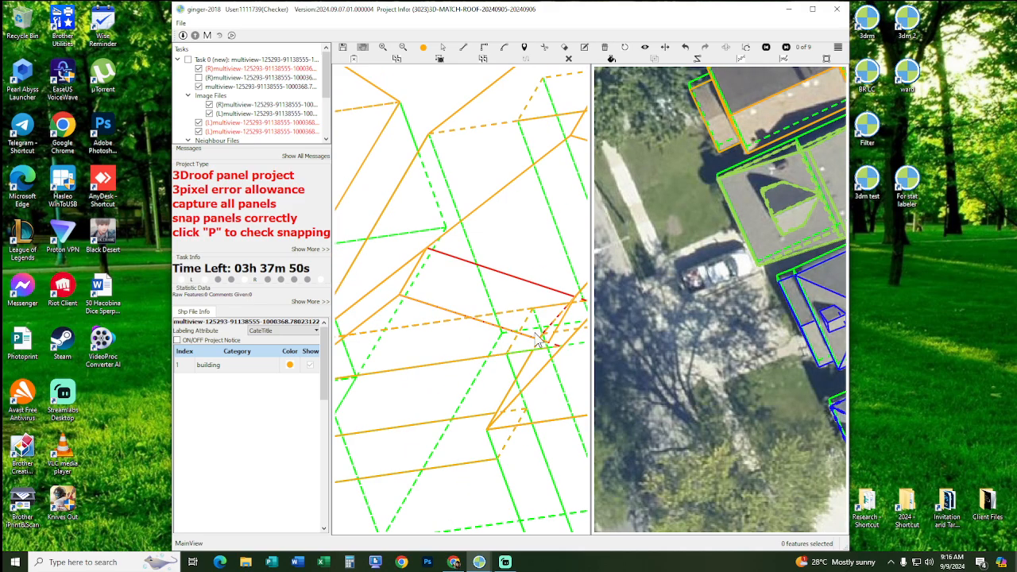
{"action": "left_click_drag", "start_coordinate": [536, 347], "coordinate": [522, 350]}
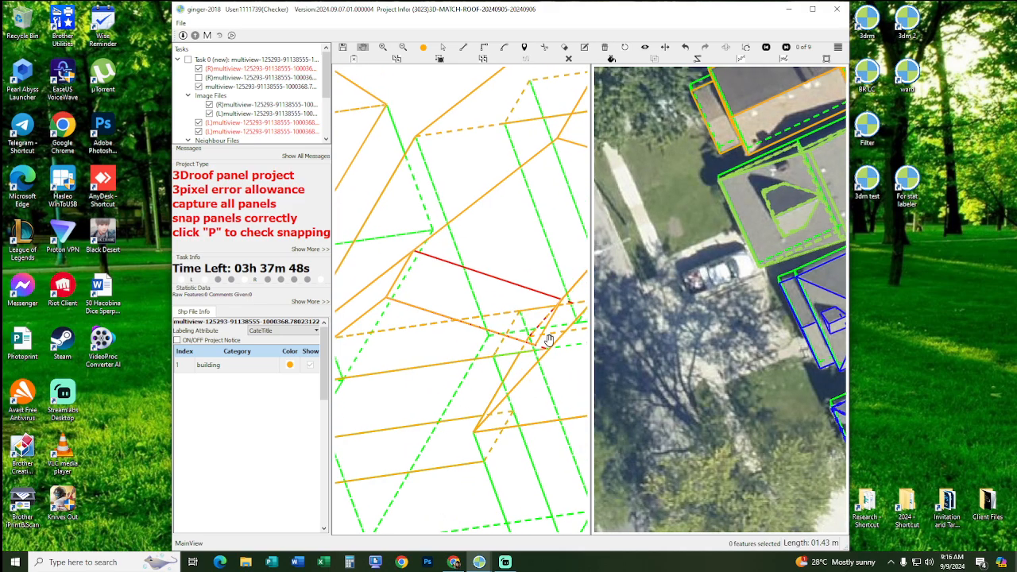
{"action": "scroll", "coordinate": [550, 336], "scroll_direction": "up", "scroll_amount": 1}
{"action": "left_click_drag", "start_coordinate": [506, 303], "coordinate": [521, 301]}
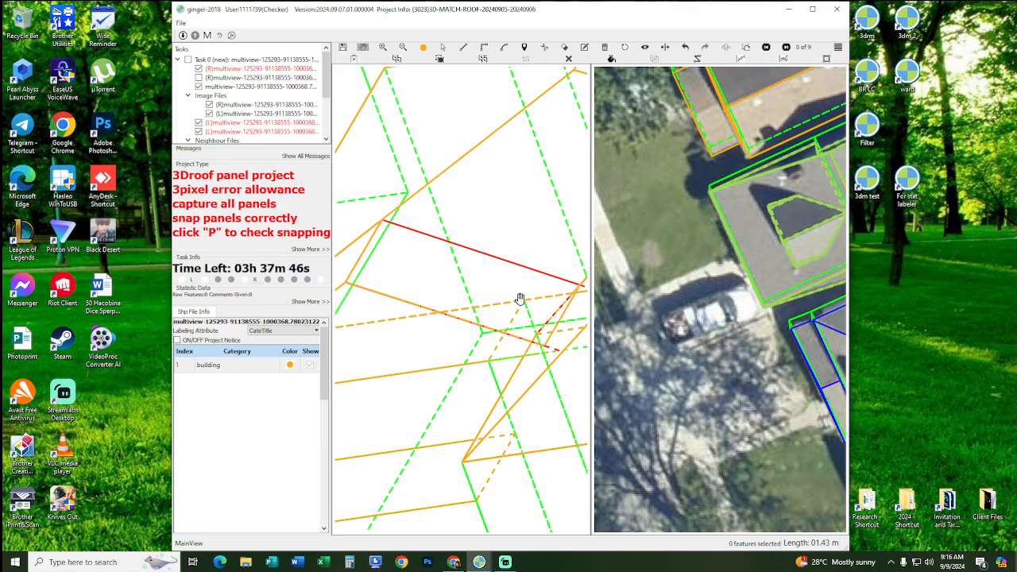
- Inspect the red unsnapped edges at the small panel's left side over the imagery and identify the overlapping features there
{"action": "scroll", "coordinate": [519, 299], "scroll_direction": "down", "scroll_amount": 10}
{"action": "key", "text": "space"}
{"action": "scroll", "coordinate": [523, 234], "scroll_direction": "up", "scroll_amount": 1}
{"action": "key", "text": "space"}
{"action": "scroll", "coordinate": [521, 238], "scroll_direction": "up", "scroll_amount": 9}
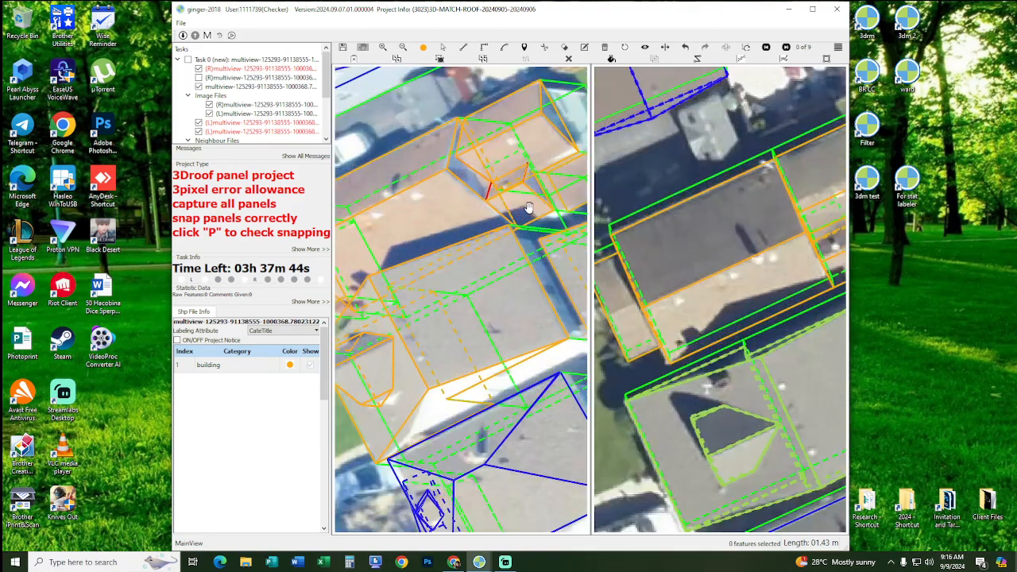
{"action": "scroll", "coordinate": [519, 255], "scroll_direction": "up", "scroll_amount": 1}
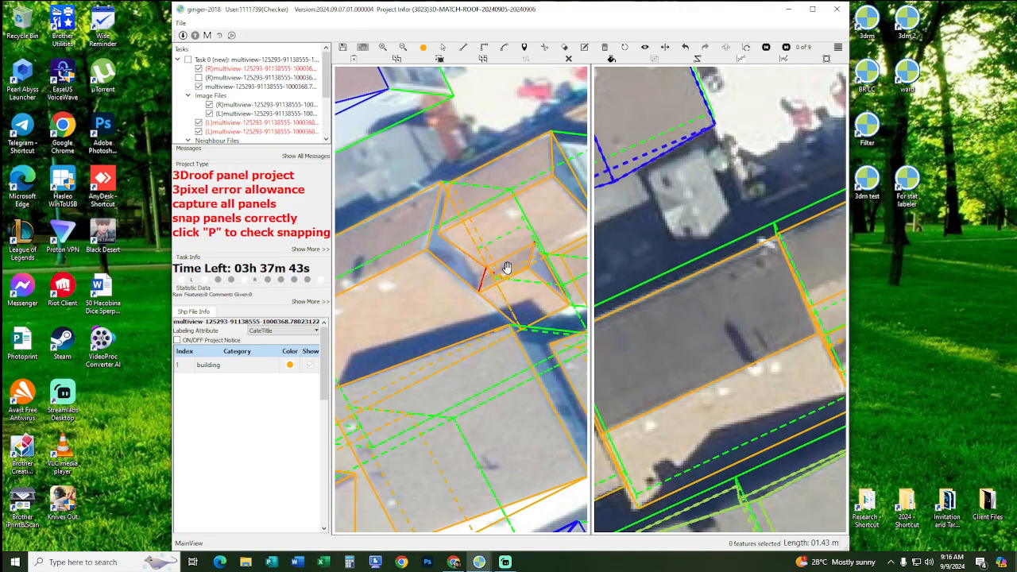
{"action": "scroll", "coordinate": [501, 270], "scroll_direction": "up", "scroll_amount": 4}
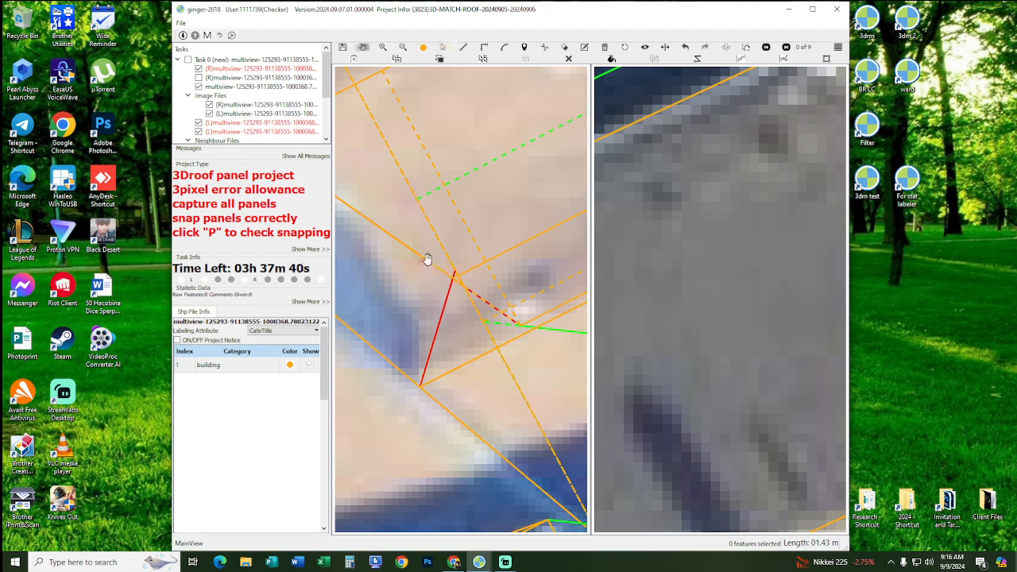
{"action": "scroll", "coordinate": [557, 383], "scroll_direction": "down", "scroll_amount": 2}
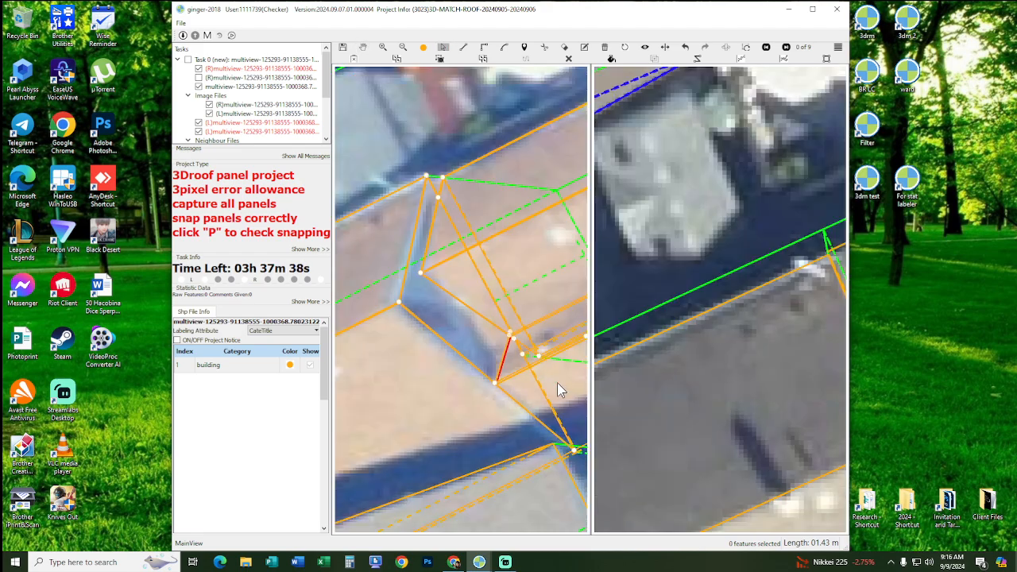
{"action": "left_click_drag", "start_coordinate": [569, 379], "coordinate": [569, 391]}
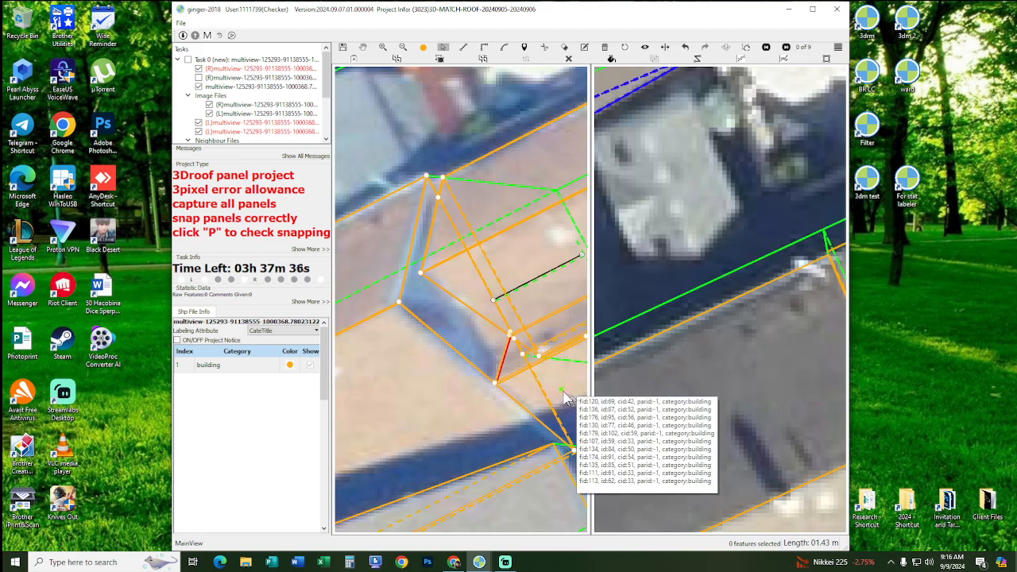
- Compare the small panel's upper right corner with its left edge over the imagery and recheck the snapping display
{"action": "key", "text": "Escape"}
{"action": "scroll", "coordinate": [514, 350], "scroll_direction": "up", "scroll_amount": 3}
{"action": "left_click_drag", "start_coordinate": [515, 345], "coordinate": [382, 350]}
{"action": "left_click_drag", "start_coordinate": [516, 316], "coordinate": [462, 347]}
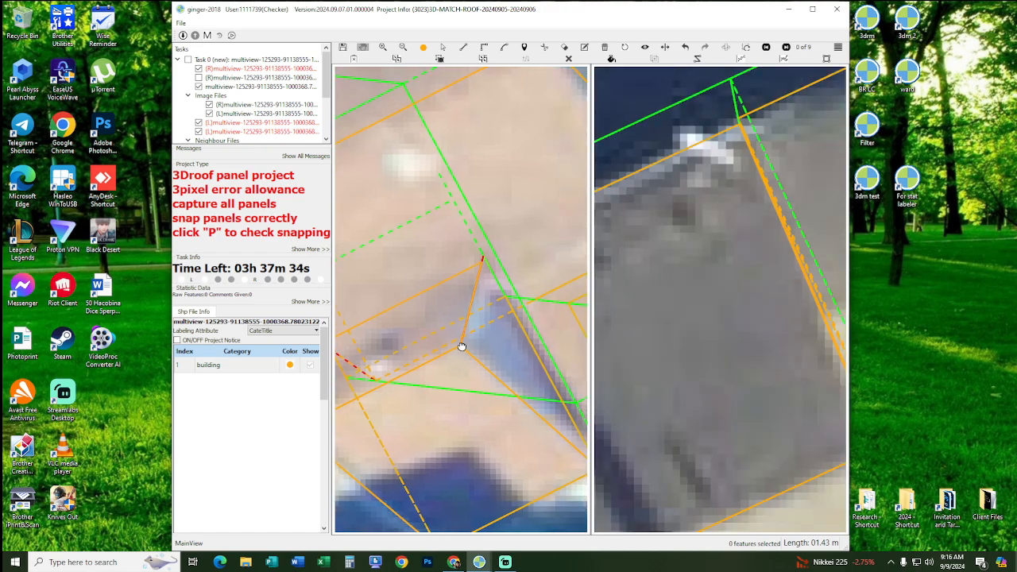
{"action": "left_click_drag", "start_coordinate": [470, 294], "coordinate": [495, 307]}
{"action": "scroll", "coordinate": [494, 311], "scroll_direction": "down", "scroll_amount": 4}
{"action": "key", "text": "p"}
{"action": "key", "text": "p"}
{"action": "scroll", "coordinate": [495, 312], "scroll_direction": "up", "scroll_amount": 2}
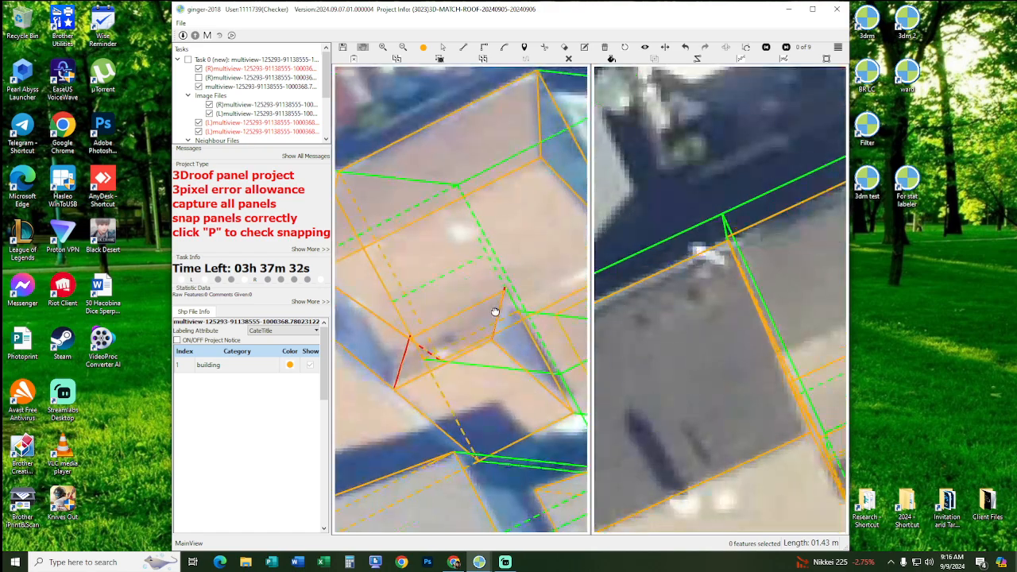
{"action": "scroll", "coordinate": [517, 310], "scroll_direction": "up", "scroll_amount": 1}
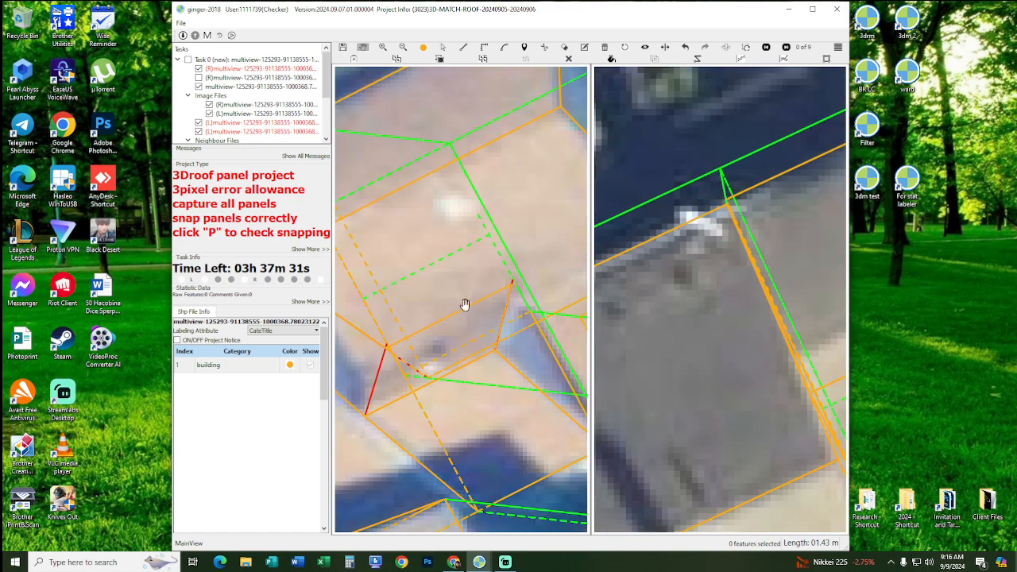
{"action": "scroll", "coordinate": [464, 306], "scroll_direction": "up", "scroll_amount": 1}
{"action": "scroll", "coordinate": [465, 306], "scroll_direction": "down", "scroll_amount": 2}
- Remove the small four-sided panel and move the upper corner of the narrow panel to its right upward
{"action": "left_click_drag", "start_coordinate": [468, 306], "coordinate": [531, 346]}
{"action": "key", "text": "s"}
{"action": "key", "text": "s"}
{"action": "left_click", "coordinate": [546, 384]}
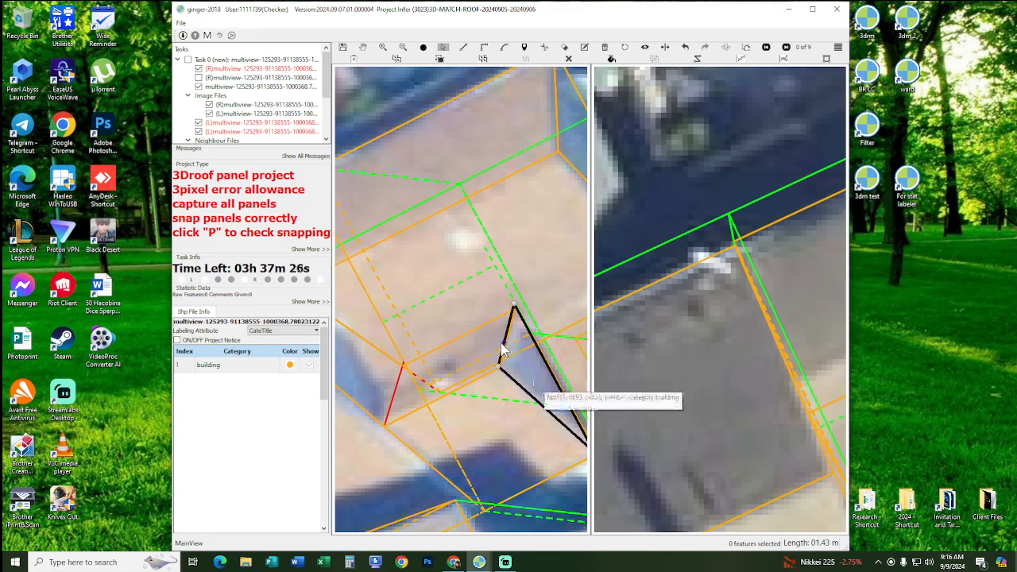
{"action": "scroll", "coordinate": [509, 311], "scroll_direction": "up", "scroll_amount": 1}
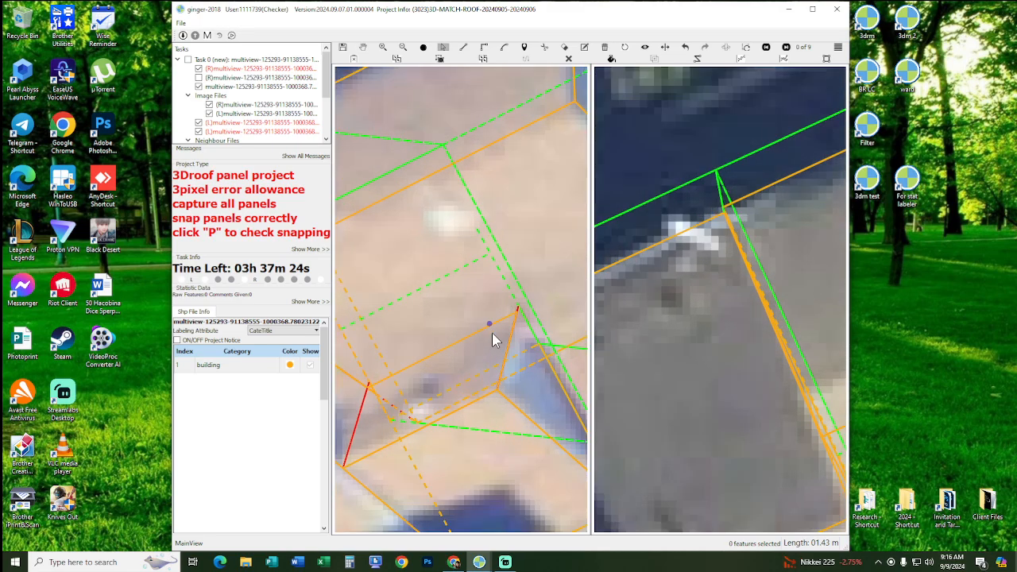
{"action": "left_click", "coordinate": [521, 318]}
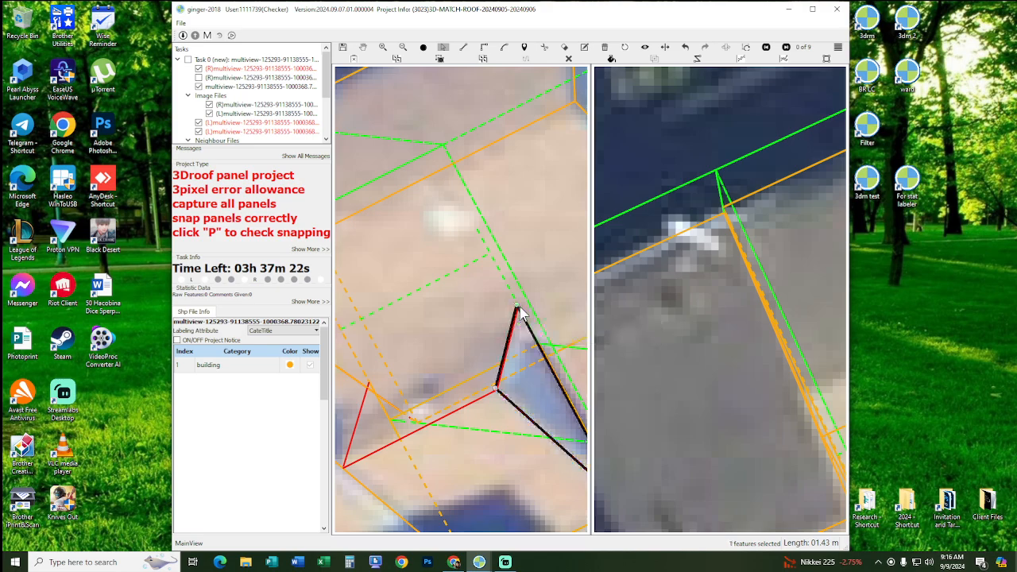
{"action": "left_click_drag", "start_coordinate": [501, 272], "coordinate": [499, 271]}
{"action": "scroll", "coordinate": [502, 299], "scroll_direction": "down", "scroll_amount": 4}
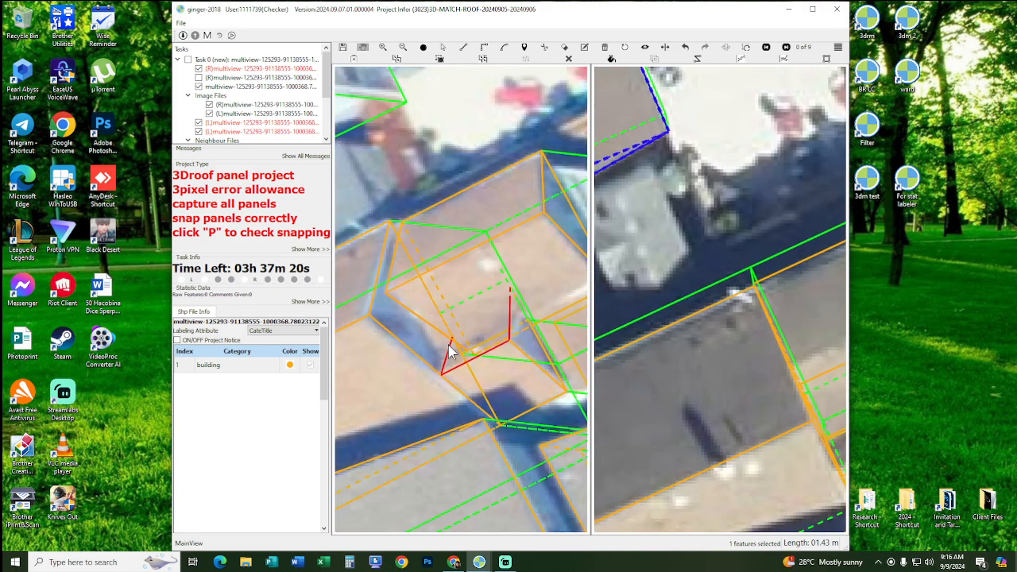
- Delete the panel adjoining the red edge on the left side of the gap
{"action": "key", "text": "s"}
{"action": "left_click", "coordinate": [451, 353]}
{"action": "key", "text": "Delete"}
- Retrace the small four-sided panel with the Line tool, starting at the raised upper right corner and following the gap's lower edge
{"action": "scroll", "coordinate": [503, 313], "scroll_direction": "up", "scroll_amount": 2}
{"action": "key", "text": "l"}
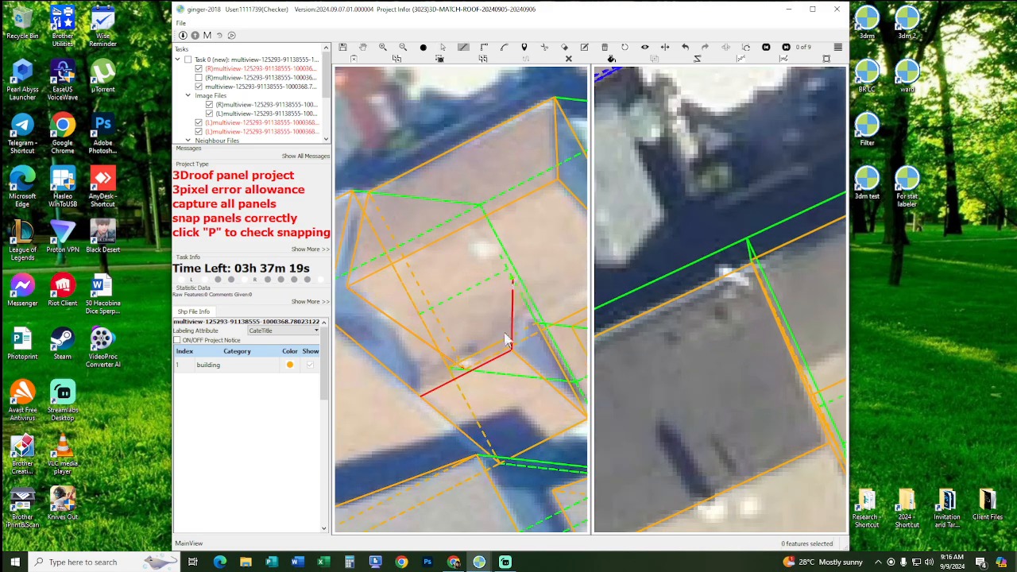
{"action": "left_click", "coordinate": [511, 279]}
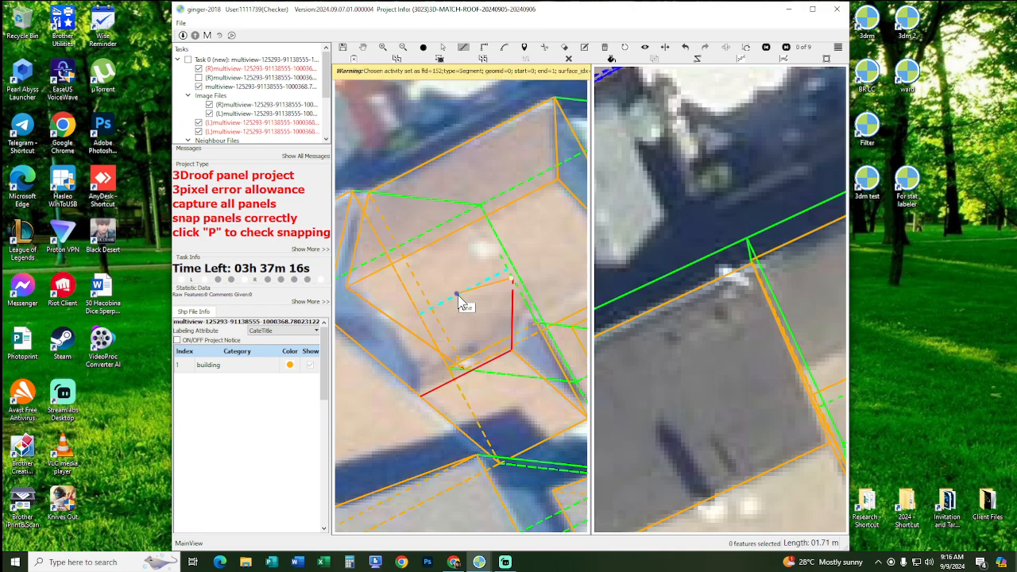
{"action": "left_click", "coordinate": [418, 393]}
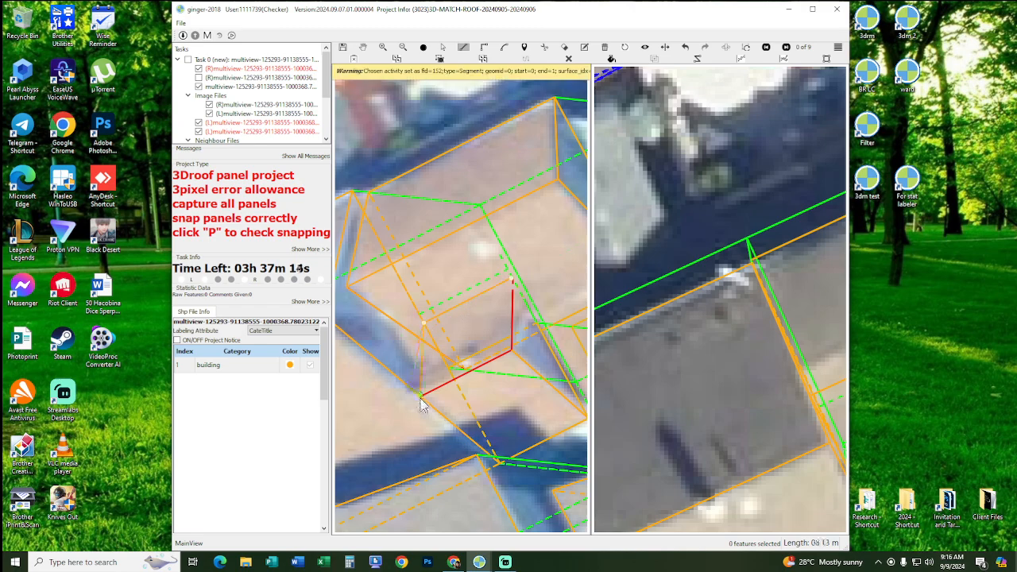
{"action": "left_click", "coordinate": [517, 348]}
- Snap the retraced panel's upper left and upper right corners to the adjoining panels' edges
{"action": "key", "text": "h"}
{"action": "scroll", "coordinate": [512, 321], "scroll_direction": "up", "scroll_amount": 1}
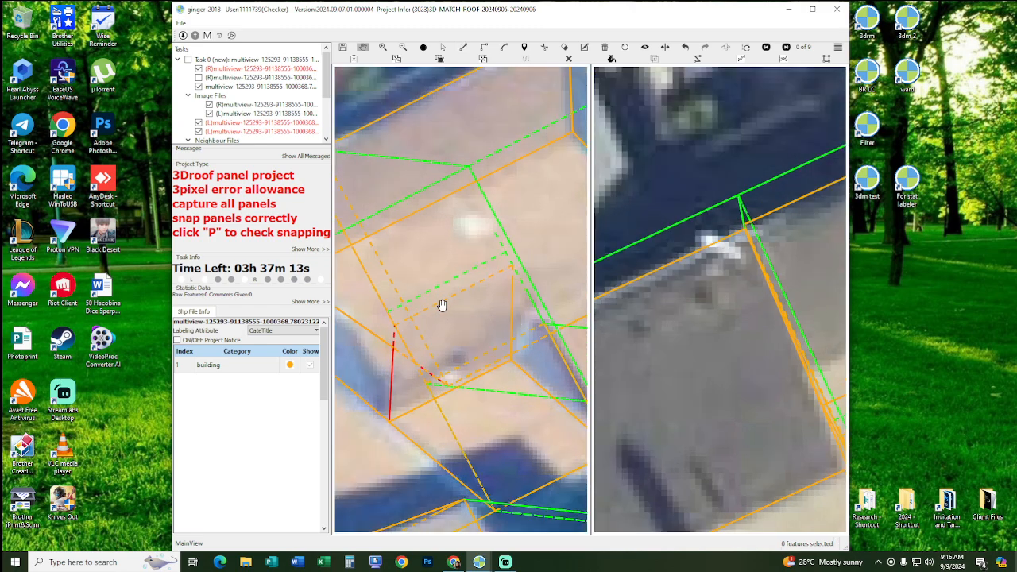
{"action": "left_click_drag", "start_coordinate": [412, 299], "coordinate": [568, 336]}
{"action": "key", "text": "s"}
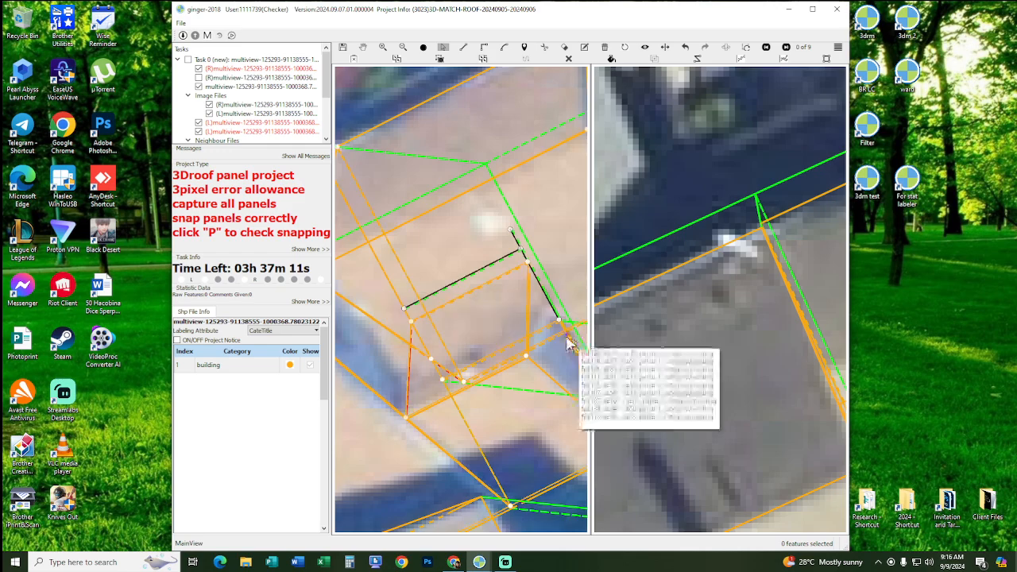
{"action": "key", "text": "h"}
{"action": "scroll", "coordinate": [538, 281], "scroll_direction": "up", "scroll_amount": 2}
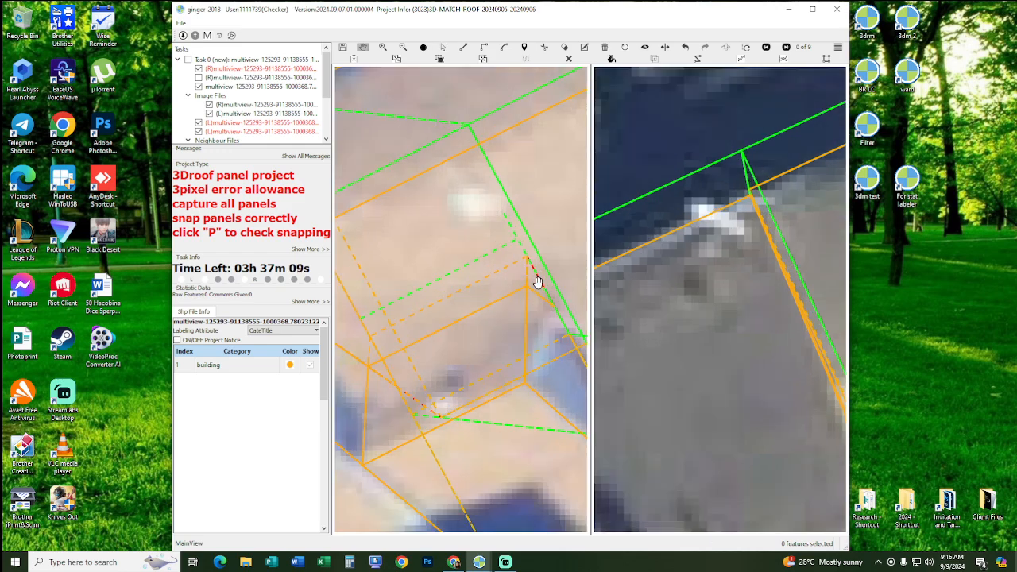
{"action": "key", "text": "s"}
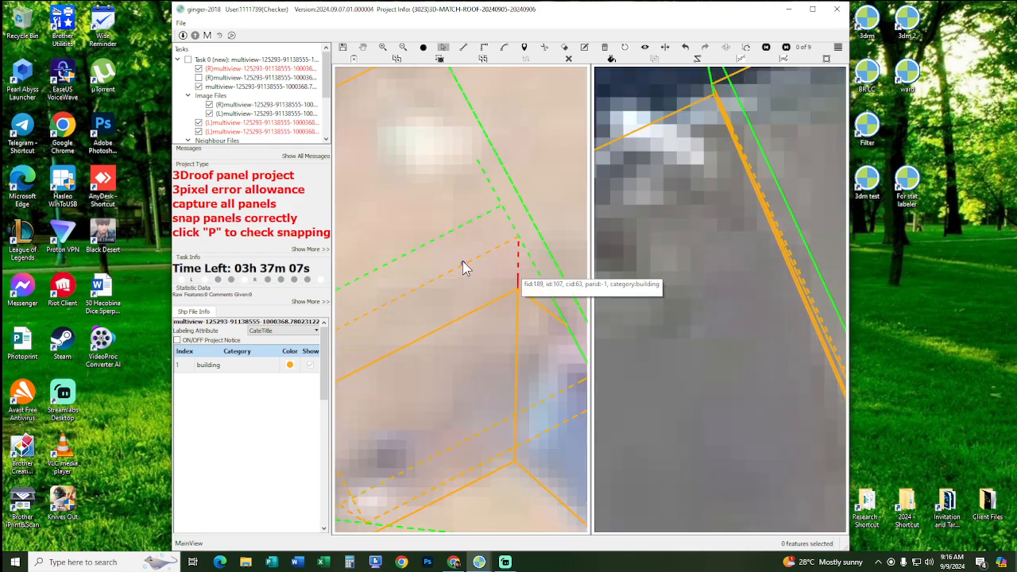
{"action": "key", "text": "h"}
{"action": "scroll", "coordinate": [433, 257], "scroll_direction": "up", "scroll_amount": 3}
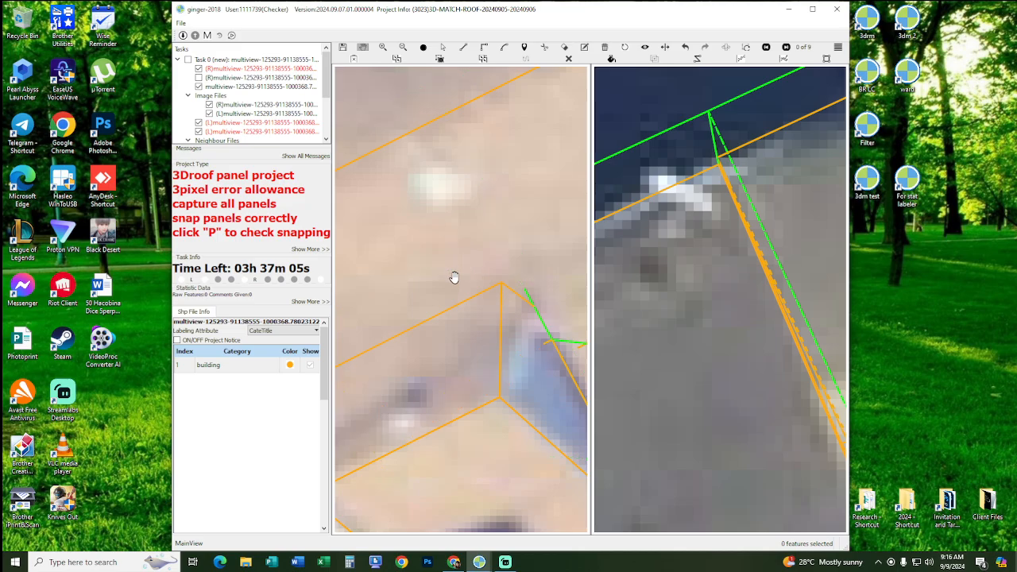
- Check how the retraced panel joins its neighbours in the rotated 3D view and over the imagery
{"action": "key", "text": "Right"}
{"action": "key", "text": "Right"}
{"action": "key", "text": "Right"}
{"action": "key", "text": "Right"}
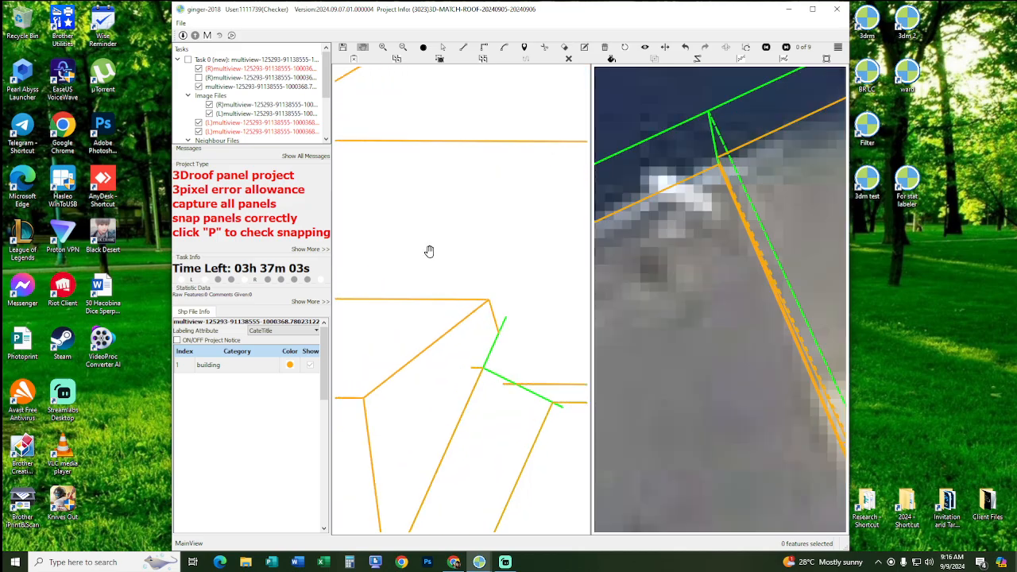
{"action": "scroll", "coordinate": [441, 194], "scroll_direction": "down", "scroll_amount": 10}
{"action": "left_click_drag", "start_coordinate": [457, 145], "coordinate": [484, 289]}
{"action": "scroll", "coordinate": [548, 250], "scroll_direction": "up", "scroll_amount": 2}
{"action": "scroll", "coordinate": [481, 288], "scroll_direction": "up", "scroll_amount": 6}
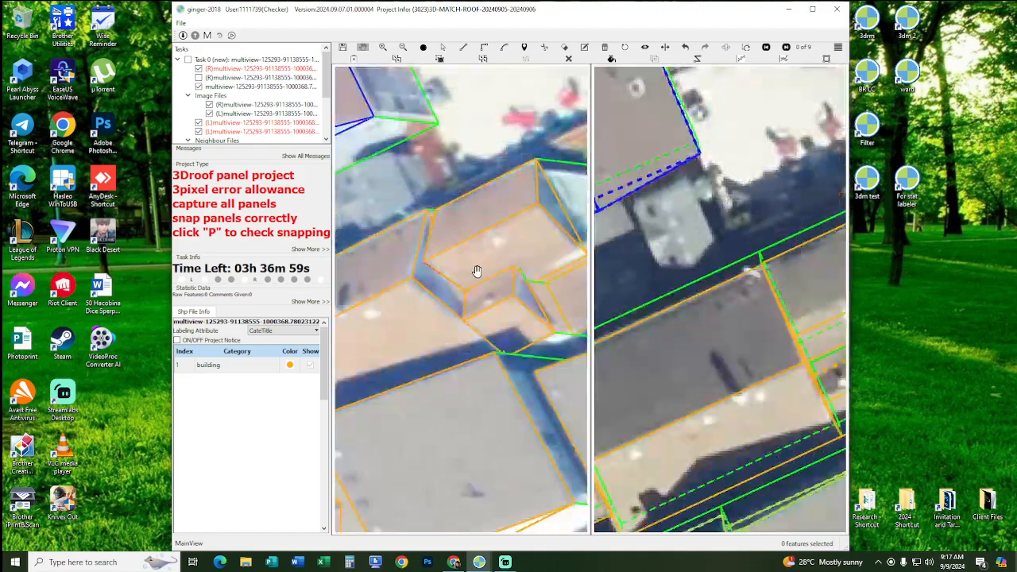
- Inspect the short red dashed edge beside the panel's left side by selecting the long narrow panels that meet there
{"action": "scroll", "coordinate": [468, 308], "scroll_direction": "up", "scroll_amount": 4}
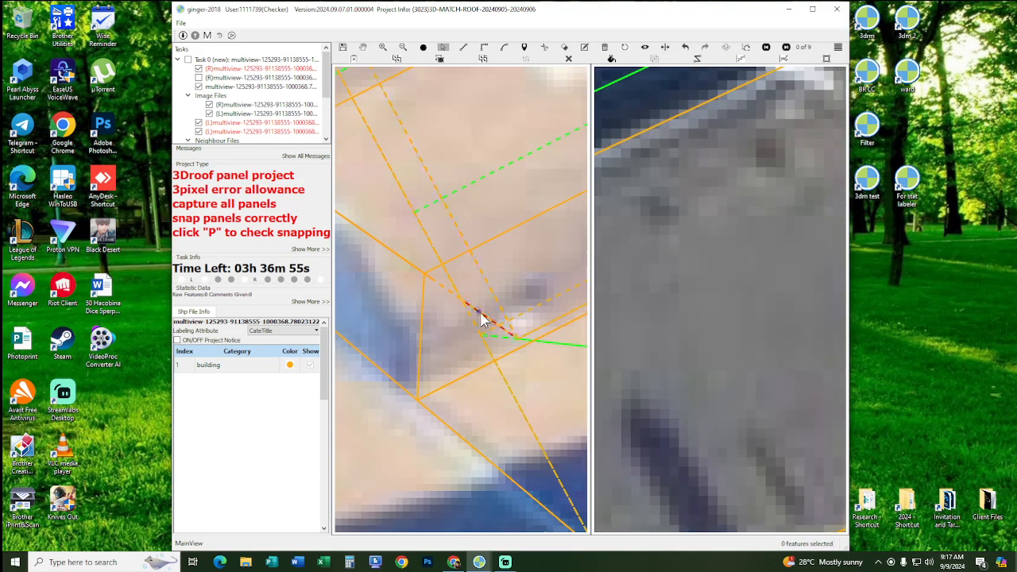
{"action": "scroll", "coordinate": [482, 320], "scroll_direction": "down", "scroll_amount": 4}
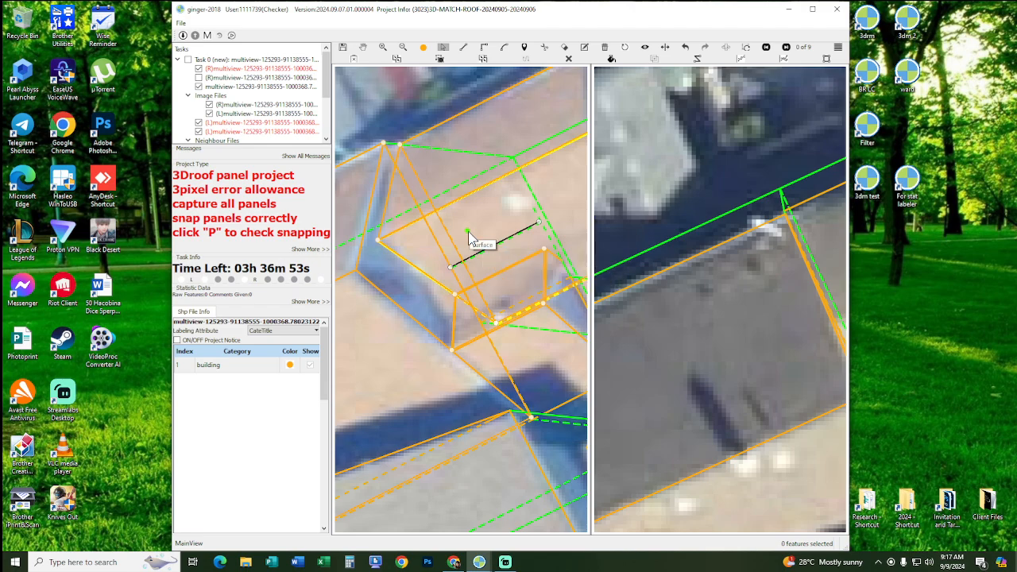
{"action": "scroll", "coordinate": [480, 328], "scroll_direction": "up", "scroll_amount": 3}
{"action": "left_click", "coordinate": [490, 342]}
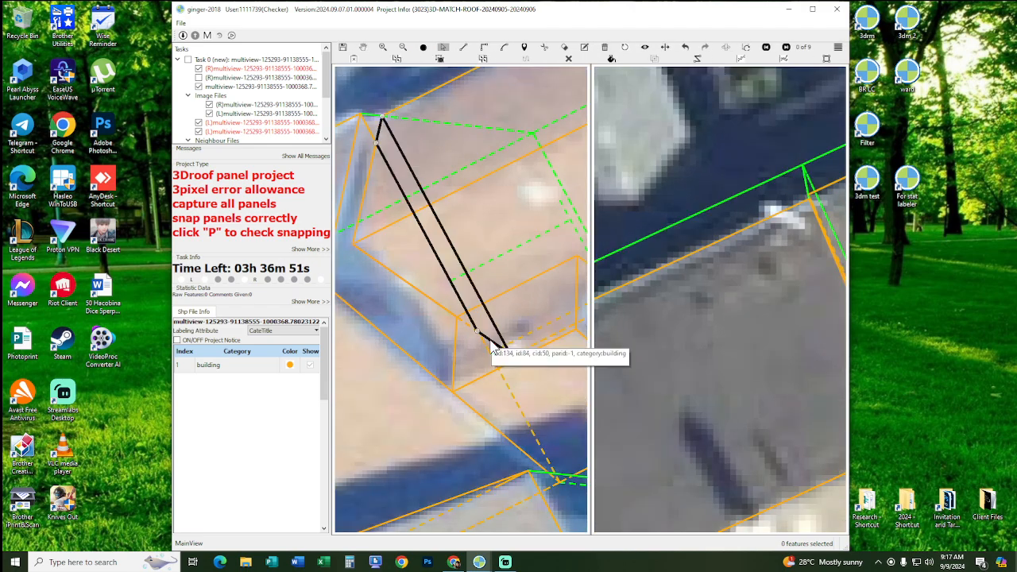
{"action": "scroll", "coordinate": [476, 350], "scroll_direction": "up", "scroll_amount": 2}
{"action": "left_click", "coordinate": [487, 343]}
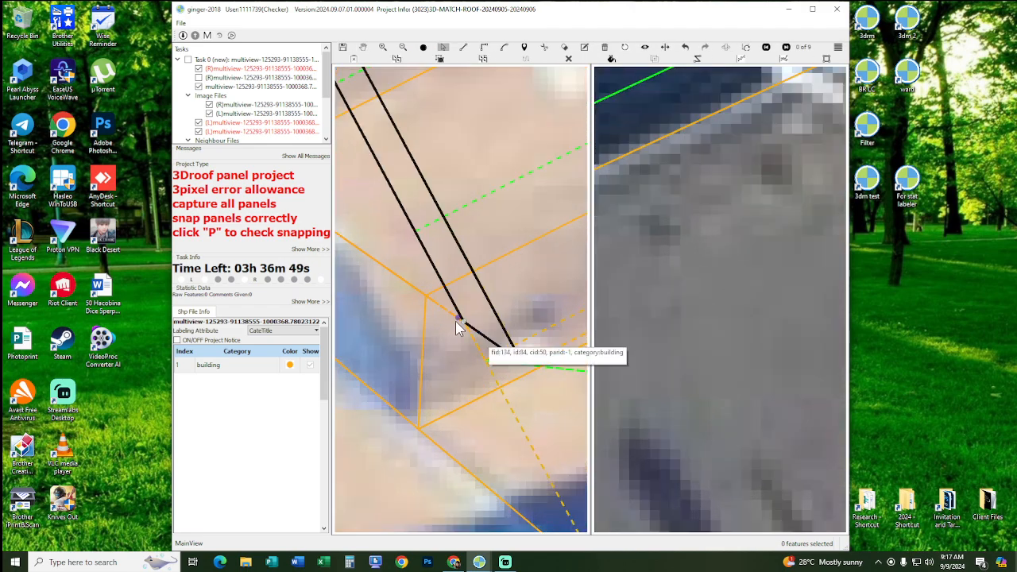
{"action": "middle_click_drag", "start_coordinate": [524, 328], "coordinate": [494, 319]}
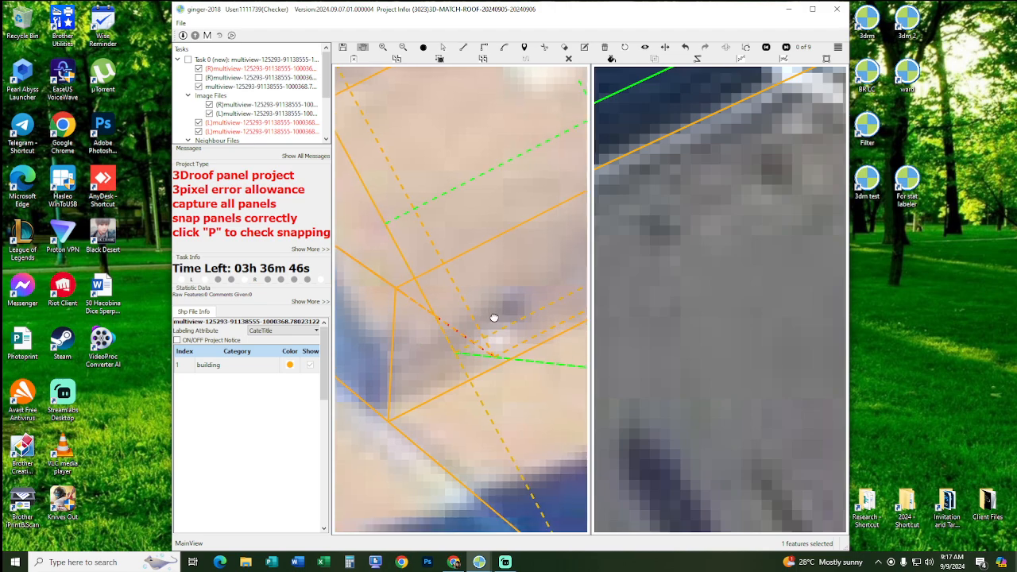
{"action": "left_click", "coordinate": [449, 349]}
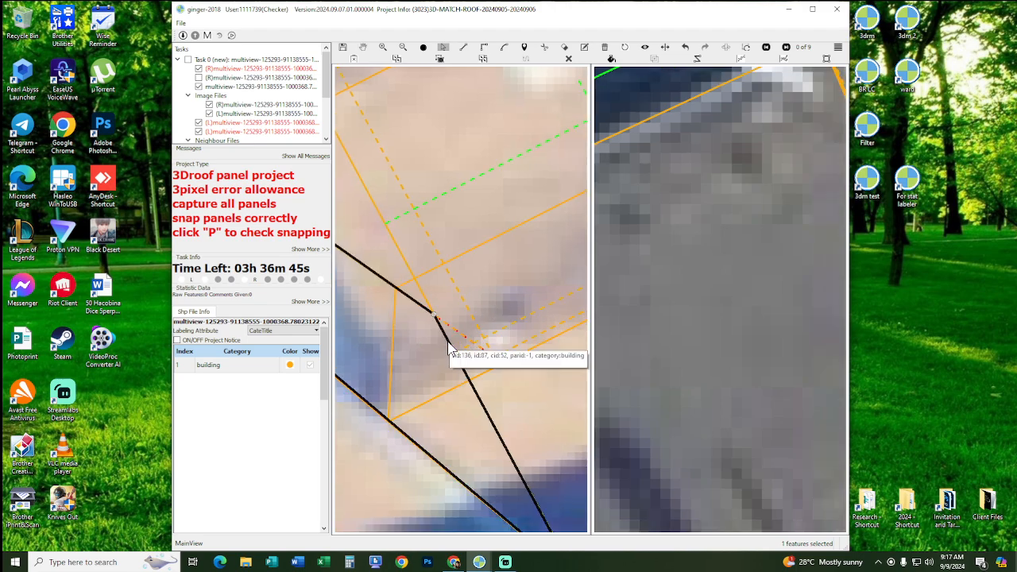
{"action": "middle_click_drag", "start_coordinate": [430, 283], "coordinate": [470, 302]}
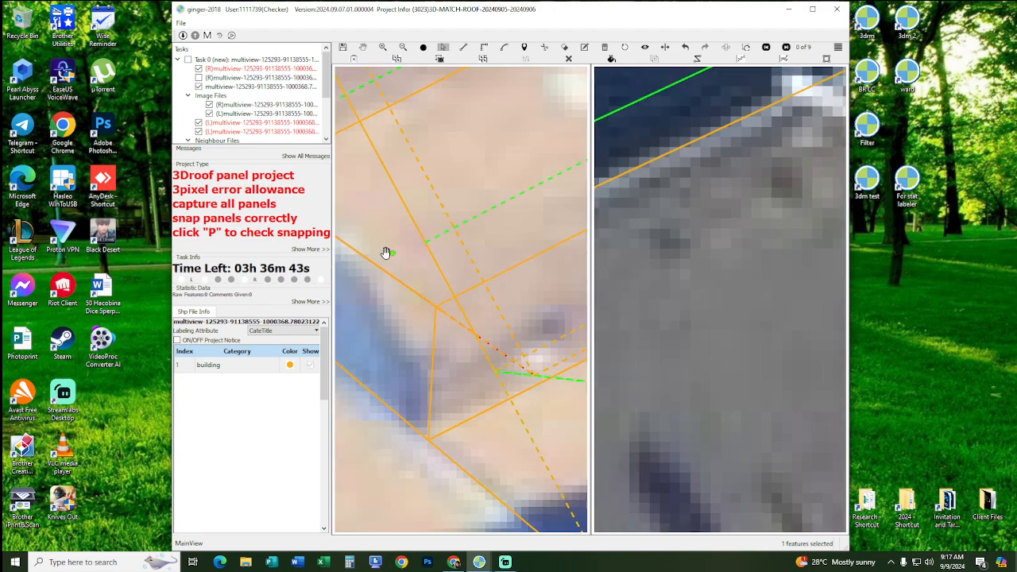
- Select each roof panel touching the short red dashed edge to see how their outlines overlap
{"action": "key", "text": "Escape"}
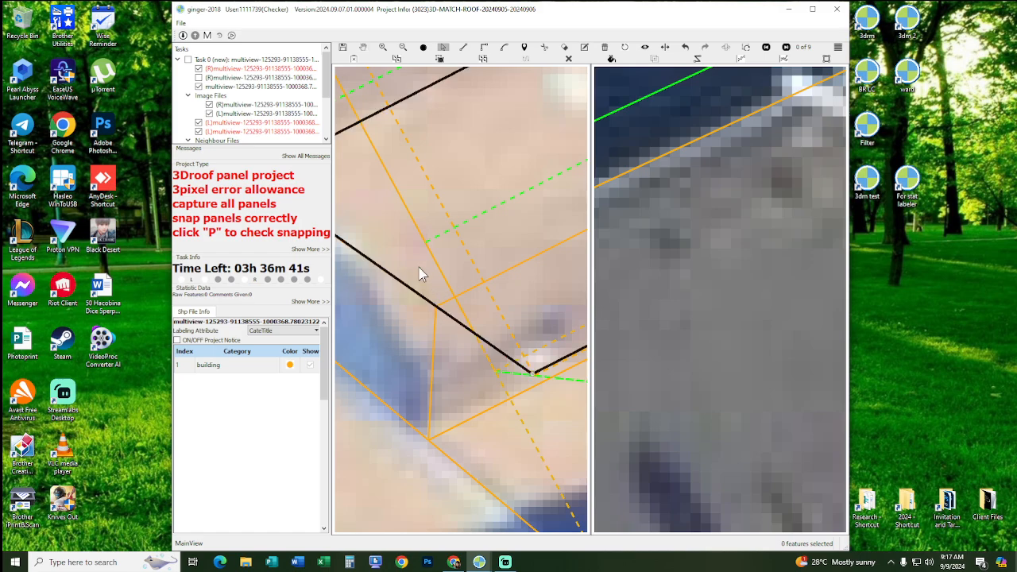
{"action": "key", "text": "s"}
{"action": "left_click_drag", "start_coordinate": [443, 278], "coordinate": [493, 352]}
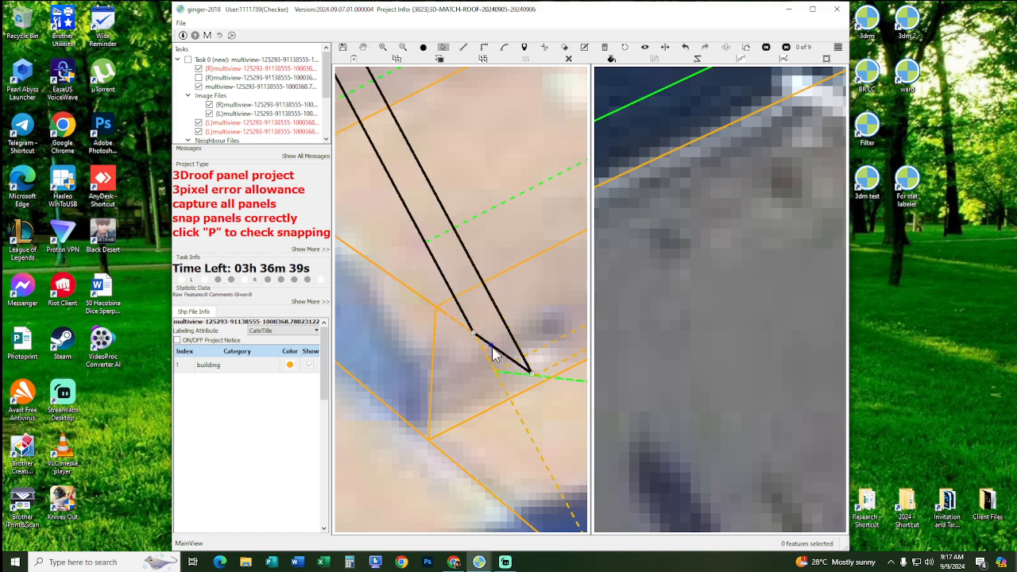
{"action": "left_click", "coordinate": [495, 348]}
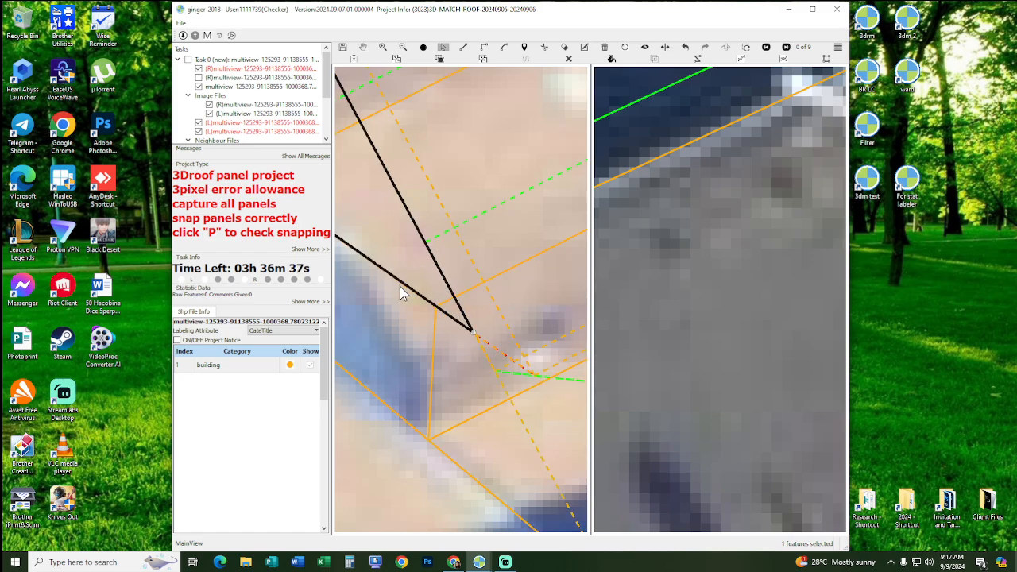
{"action": "key", "text": "h"}
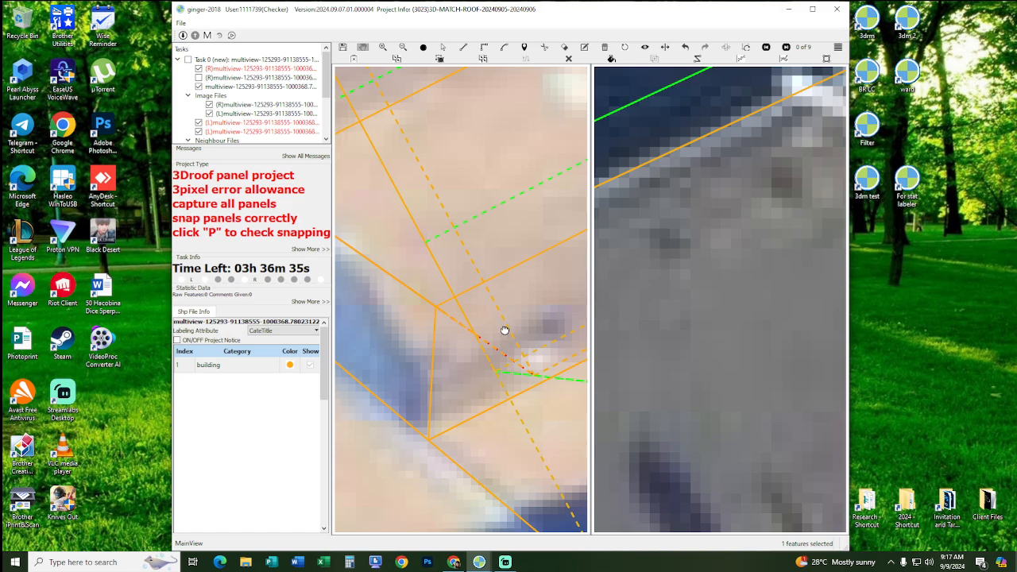
{"action": "middle_click_drag", "start_coordinate": [505, 330], "coordinate": [522, 337]}
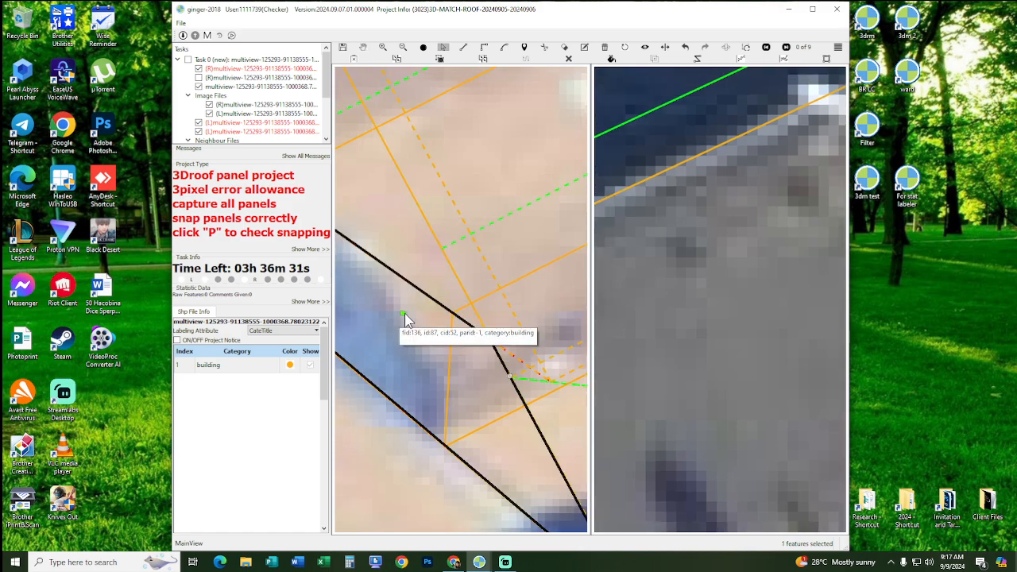
- Compare the outlines around the small panel with the bare imagery and run the snapping check on the roof
{"action": "scroll", "coordinate": [509, 295], "scroll_direction": "down", "scroll_amount": 2}
{"action": "middle_click_drag", "start_coordinate": [506, 292], "coordinate": [515, 311]}
{"action": "key", "text": "Escape"}
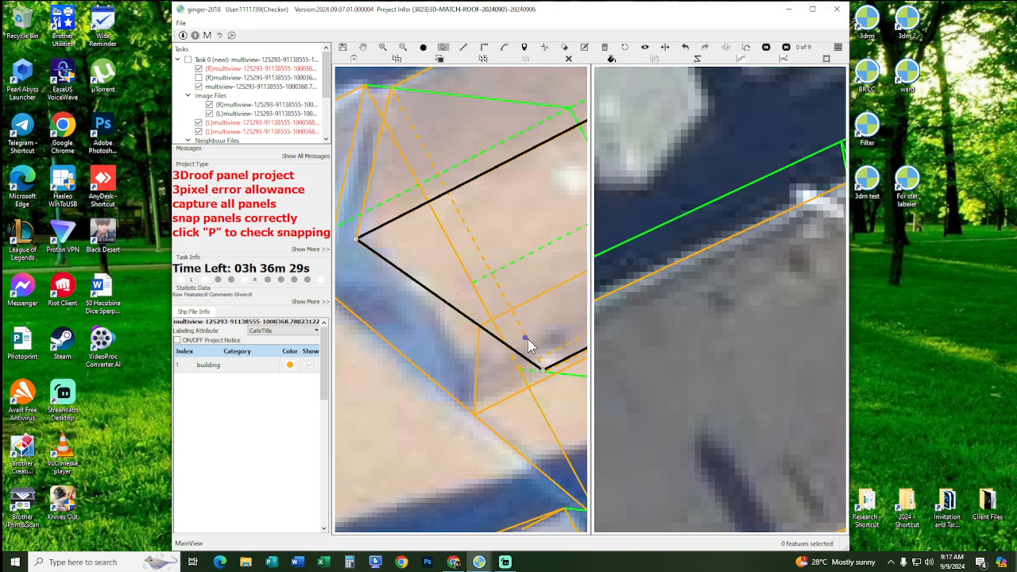
{"action": "scroll", "coordinate": [528, 341], "scroll_direction": "up", "scroll_amount": 2}
{"action": "key", "text": "Escape"}
{"action": "key", "text": "space"}
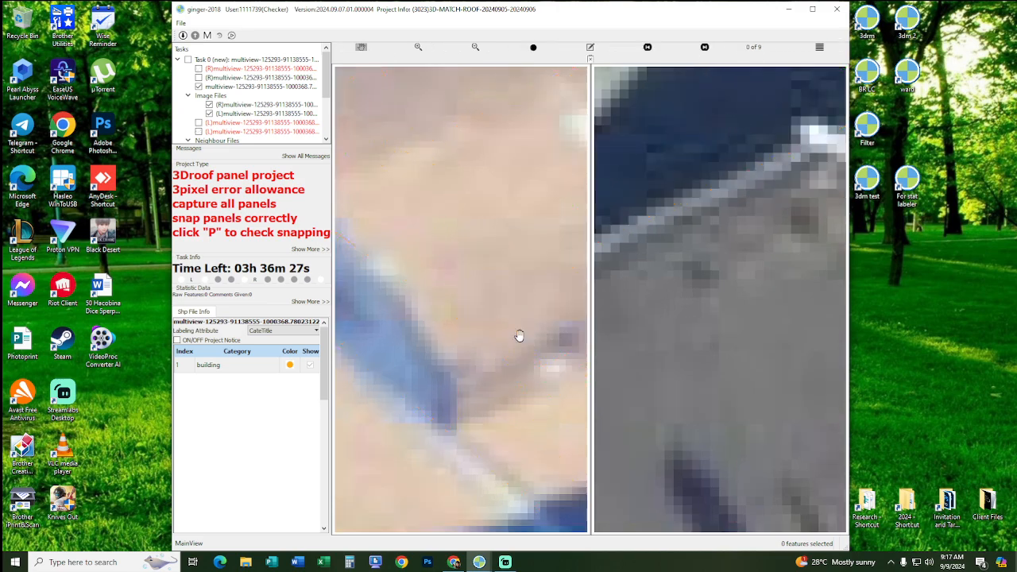
{"action": "key", "text": "space"}
{"action": "scroll", "coordinate": [475, 278], "scroll_direction": "down", "scroll_amount": 2}
{"action": "left_click_drag", "start_coordinate": [477, 255], "coordinate": [450, 304]}
{"action": "scroll", "coordinate": [450, 305], "scroll_direction": "down", "scroll_amount": 3}
{"action": "key", "text": "p"}
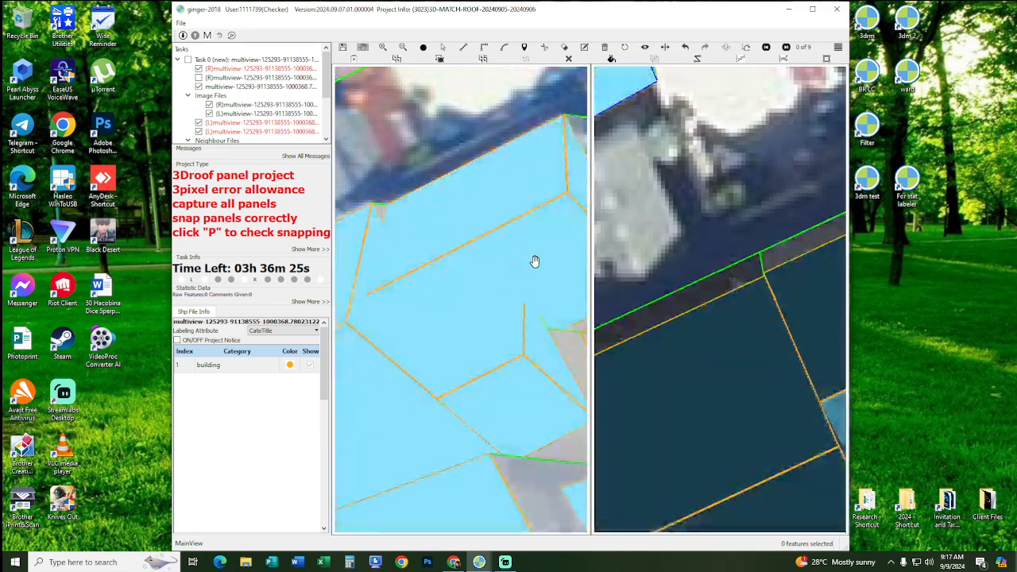
- Examine the visible outlines around the small panel with the hidden dashed edges switched off
{"action": "key", "text": "p"}
{"action": "key", "text": "s"}
{"action": "key", "text": "Escape"}
{"action": "scroll", "coordinate": [447, 316], "scroll_direction": "up", "scroll_amount": 2}
{"action": "scroll", "coordinate": [445, 320], "scroll_direction": "up", "scroll_amount": 1}
{"action": "key", "text": "s"}
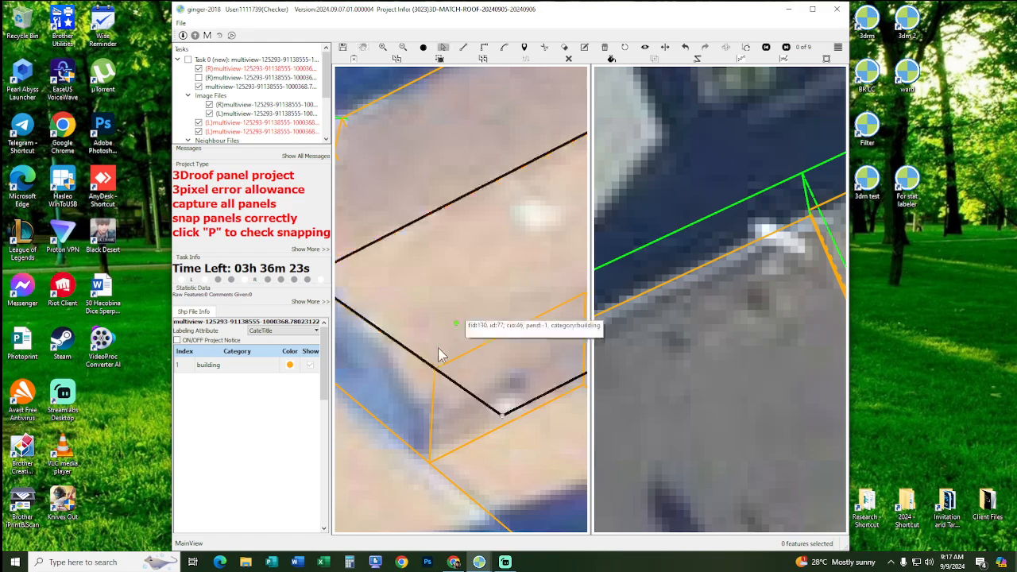
{"action": "key", "text": "p"}
{"action": "scroll", "coordinate": [437, 359], "scroll_direction": "up", "scroll_amount": 2}
{"action": "key", "text": "p"}
{"action": "scroll", "coordinate": [437, 358], "scroll_direction": "down", "scroll_amount": 2}
{"action": "key", "text": "Escape"}
{"action": "left_click_drag", "start_coordinate": [437, 333], "coordinate": [438, 323]}
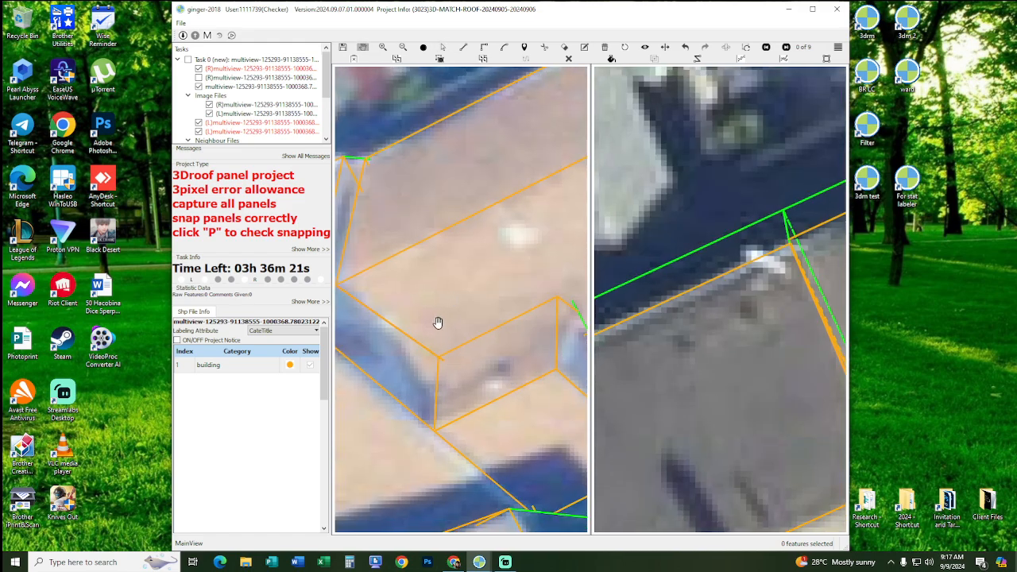
{"action": "left_click", "coordinate": [421, 345]}
{"action": "left_click", "coordinate": [427, 342]}
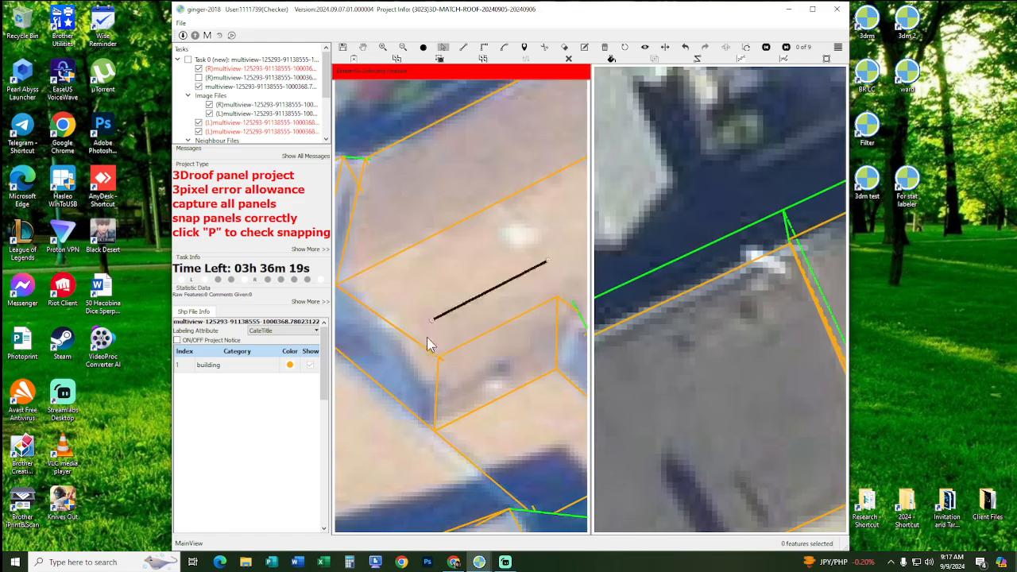
{"action": "key", "text": "Escape"}
- Adjust the large panel's edge at the small panel's upper left corner to clear the short red dashed segment
{"action": "key", "text": "s"}
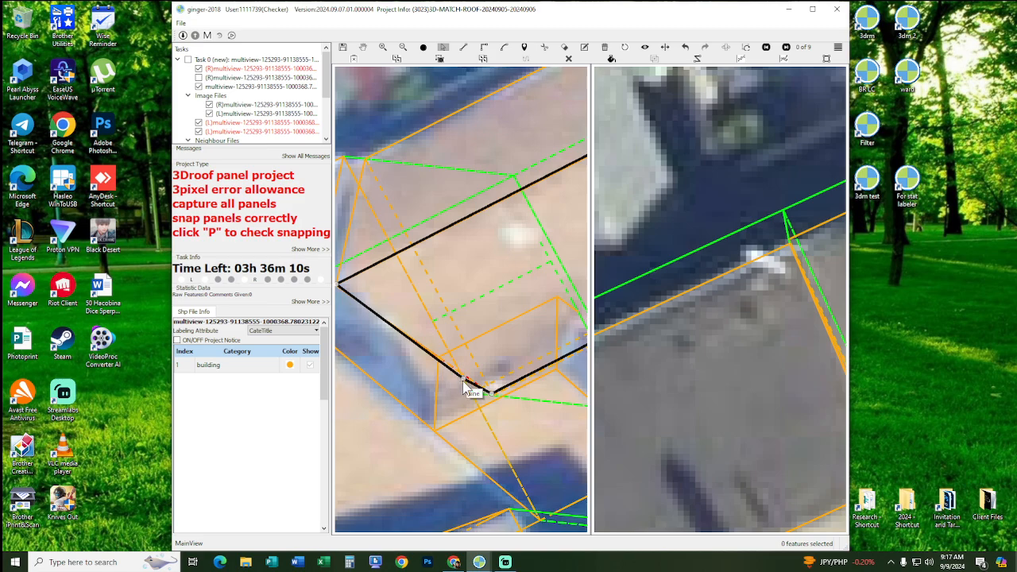
{"action": "scroll", "coordinate": [443, 363], "scroll_direction": "up", "scroll_amount": 5}
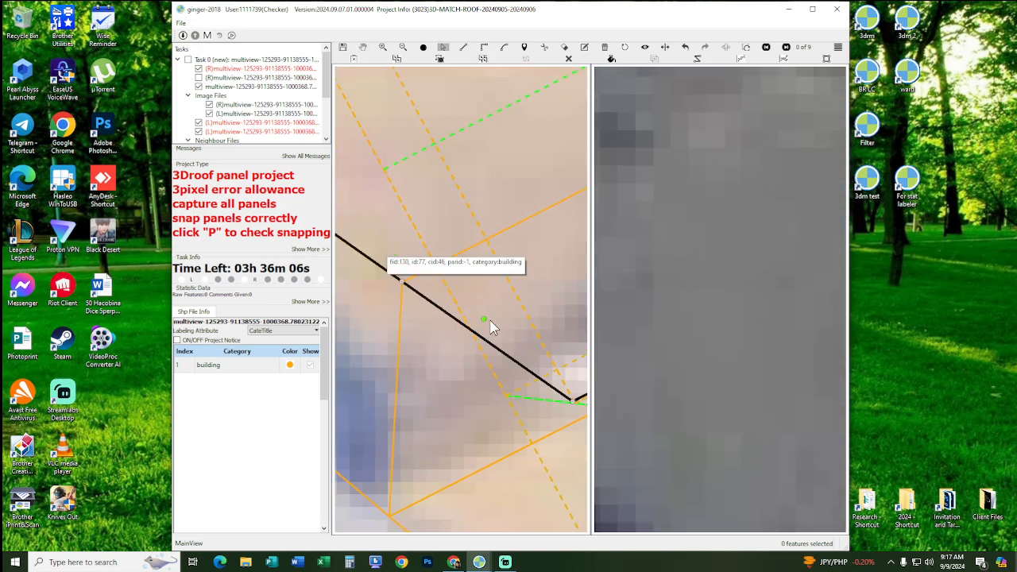
{"action": "left_click", "coordinate": [490, 375]}
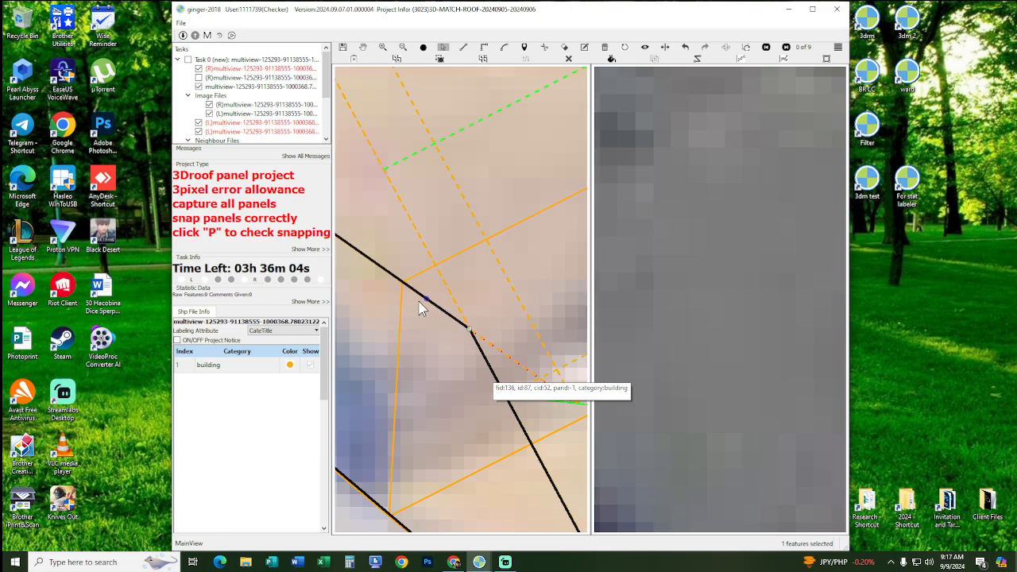
{"action": "left_click", "coordinate": [378, 235]}
{"action": "left_click_drag", "start_coordinate": [403, 284], "coordinate": [418, 302]}
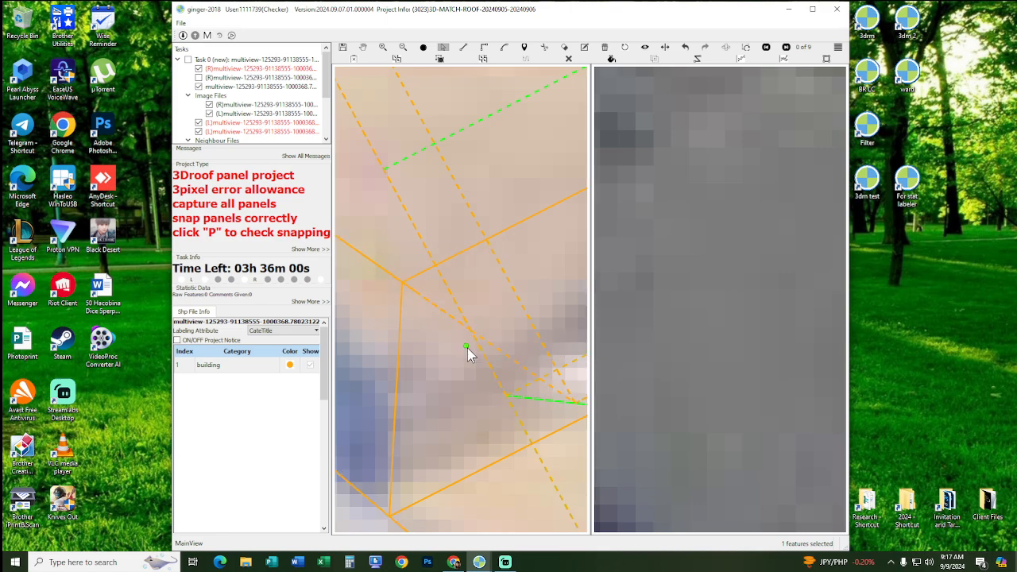
- Review the whole roof and its neighbours in the 3D view and over the imagery for remaining unsnapped edges
{"action": "scroll", "coordinate": [466, 355], "scroll_direction": "down", "scroll_amount": 3}
{"action": "scroll", "coordinate": [476, 359], "scroll_direction": "up", "scroll_amount": 2}
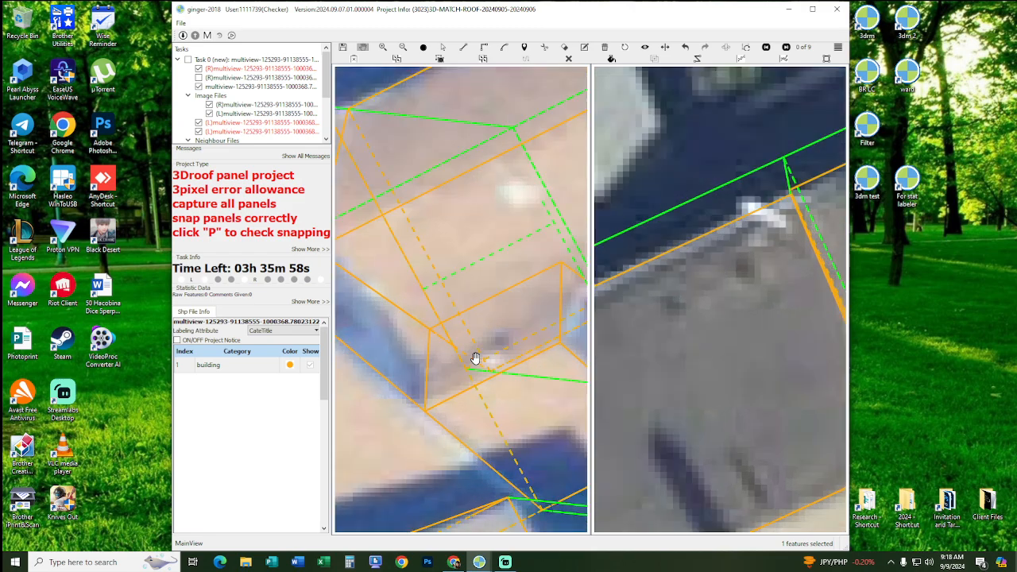
{"action": "left_click_drag", "start_coordinate": [494, 293], "coordinate": [479, 342]}
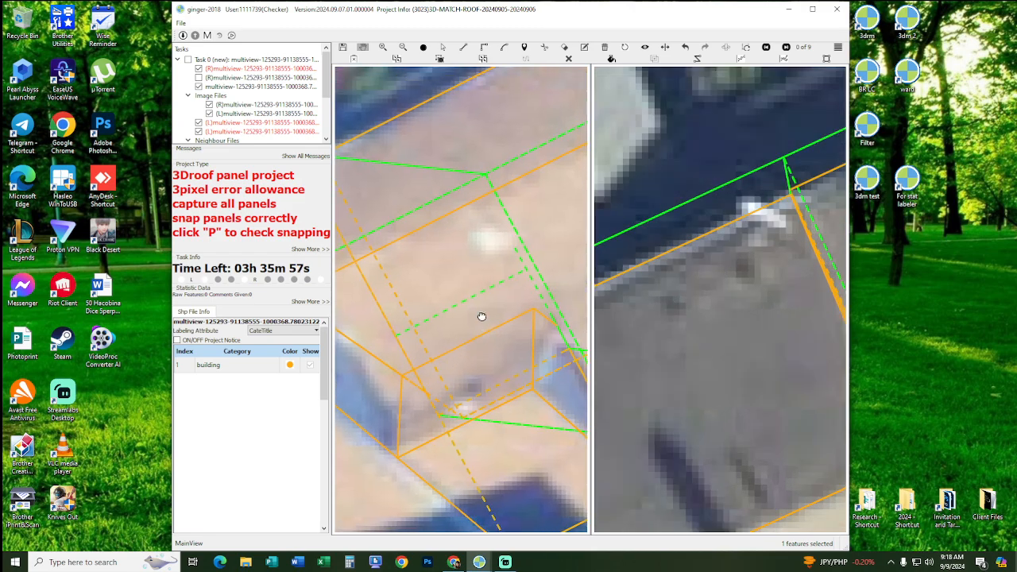
{"action": "scroll", "coordinate": [482, 316], "scroll_direction": "down", "scroll_amount": 1}
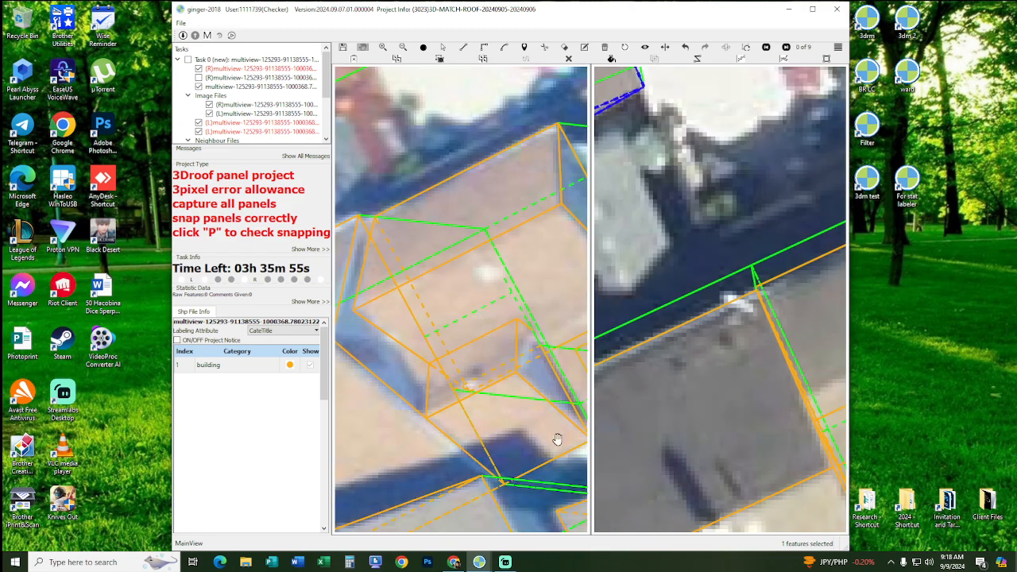
{"action": "scroll", "coordinate": [462, 252], "scroll_direction": "down", "scroll_amount": 3}
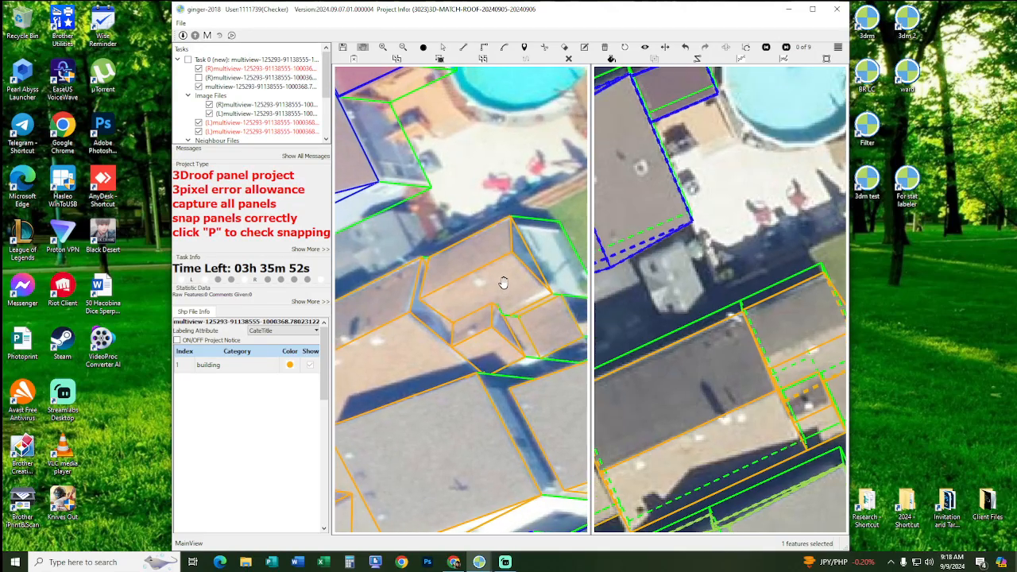
{"action": "scroll", "coordinate": [453, 272], "scroll_direction": "up", "scroll_amount": 1}
{"action": "key", "text": "space"}
{"action": "key", "text": "space"}
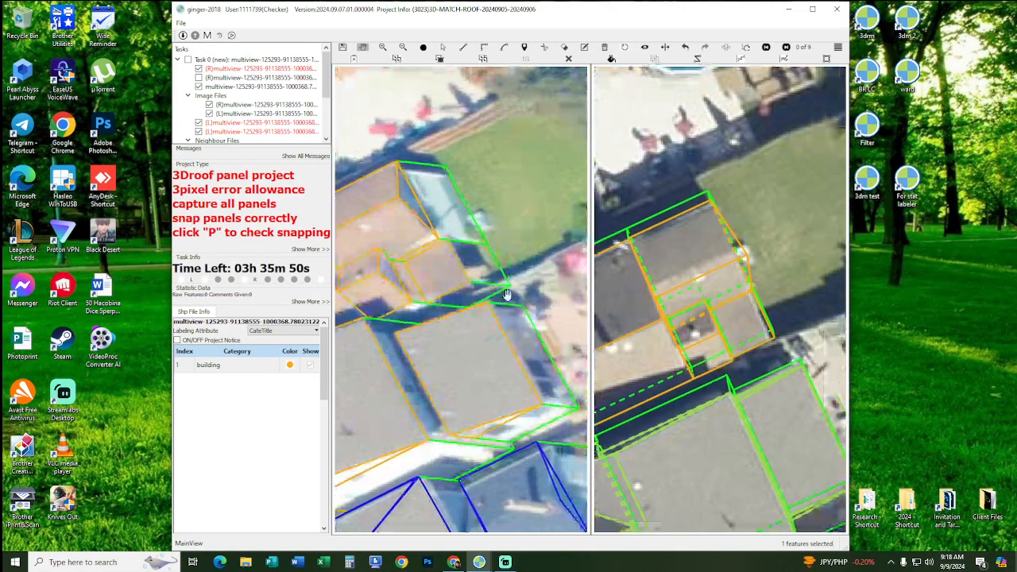
{"action": "left_click", "coordinate": [735, 296]}
{"action": "scroll", "coordinate": [773, 322], "scroll_direction": "up", "scroll_amount": 2}
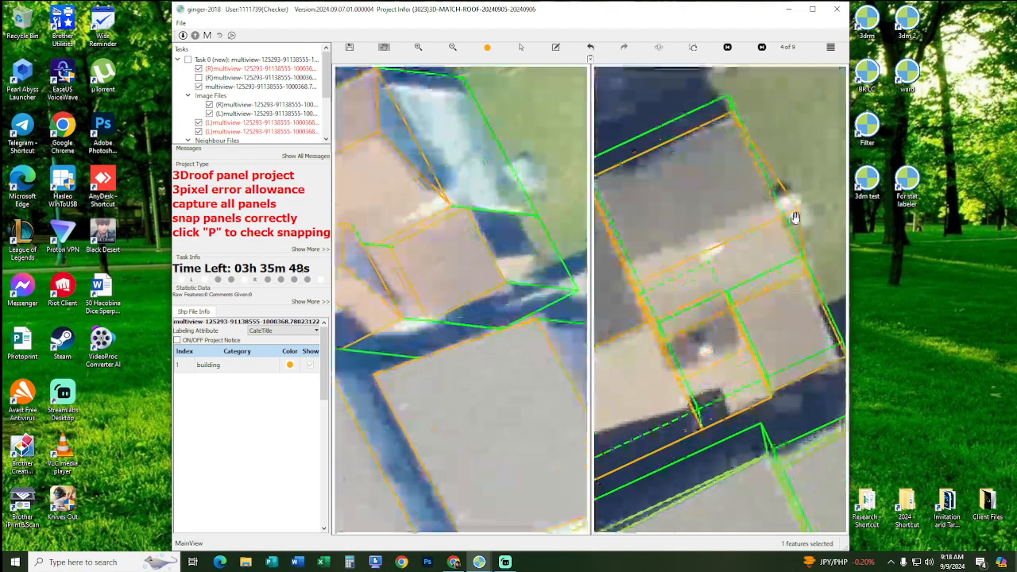
{"action": "scroll", "coordinate": [518, 238], "scroll_direction": "up", "scroll_amount": 1}
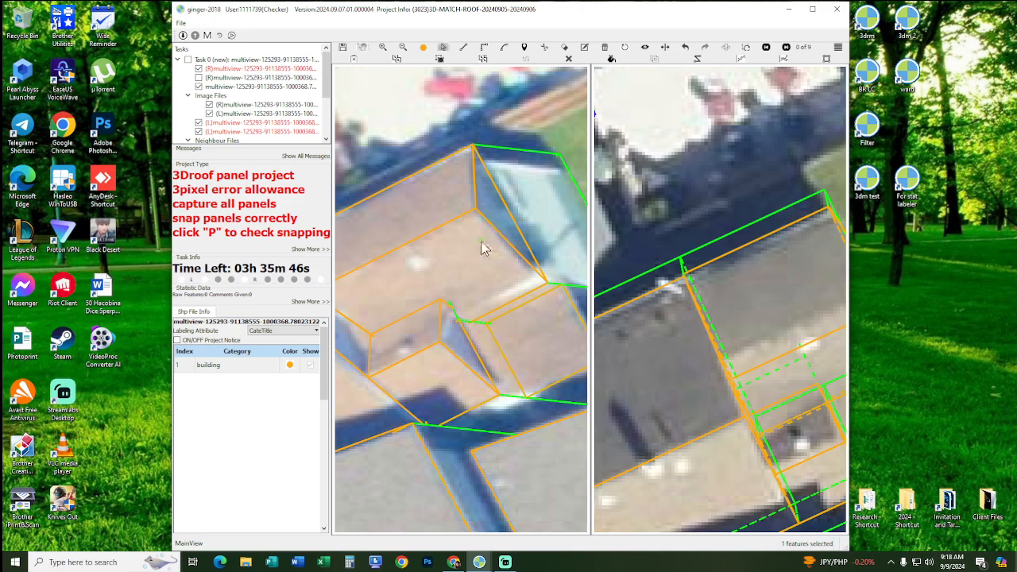
- Delete the thin triangular panel between the two main roof panels and the glass-like side wall
{"action": "double_click", "coordinate": [482, 241]}
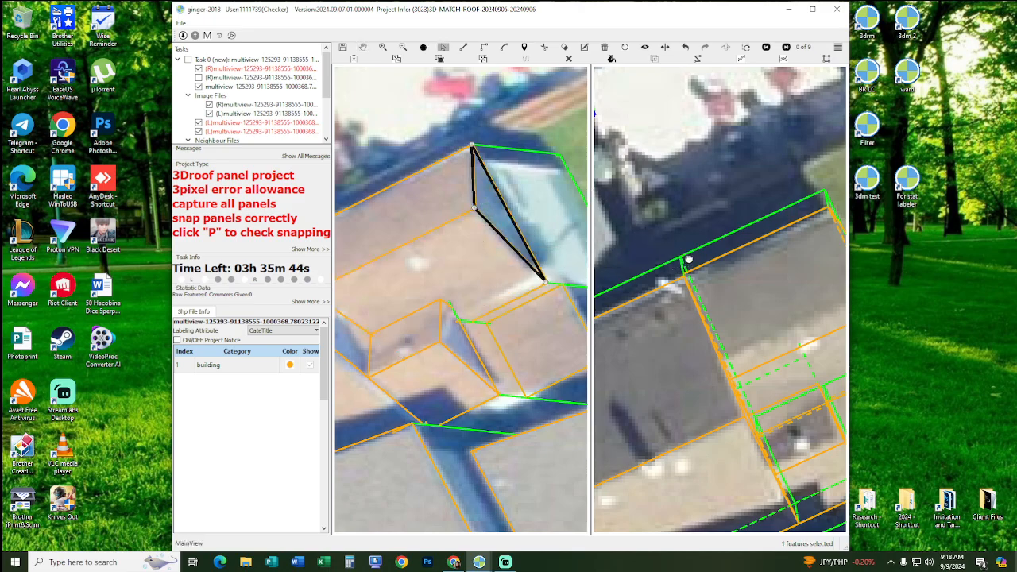
{"action": "scroll", "coordinate": [690, 259], "scroll_direction": "down", "scroll_amount": 2}
{"action": "left_click_drag", "start_coordinate": [835, 305], "coordinate": [716, 254]}
{"action": "scroll", "coordinate": [495, 189], "scroll_direction": "up", "scroll_amount": 3}
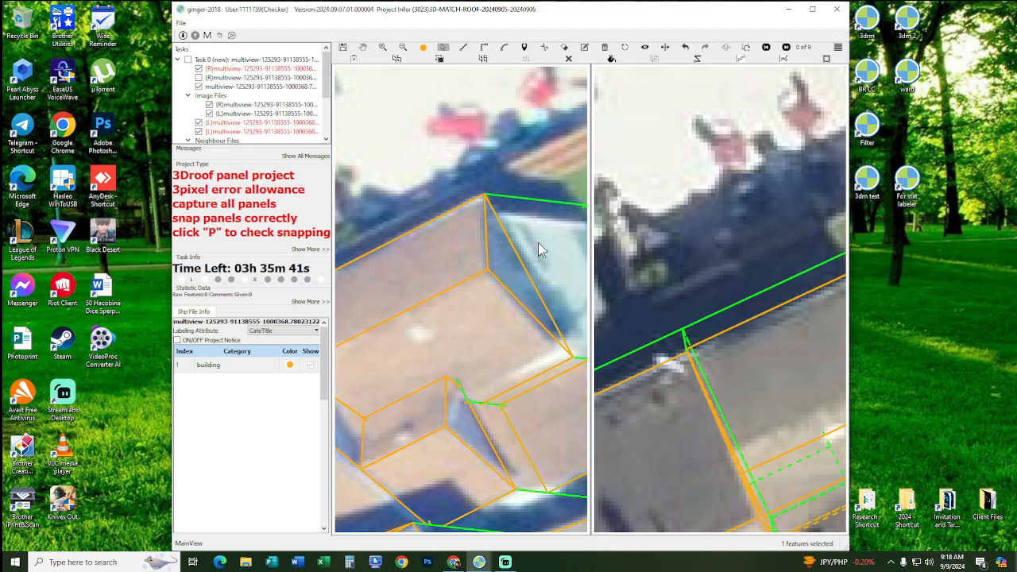
{"action": "scroll", "coordinate": [538, 240], "scroll_direction": "down", "scroll_amount": 2}
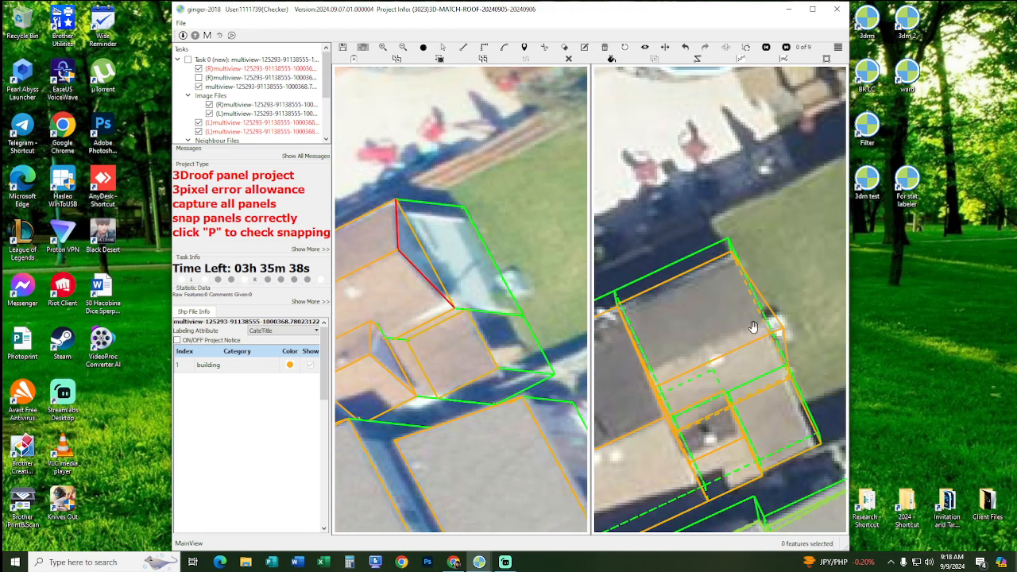
- Move the shared corner of the two main roof panels slightly inwards, away from the open triangular gap
{"action": "scroll", "coordinate": [454, 272], "scroll_direction": "up", "scroll_amount": 3}
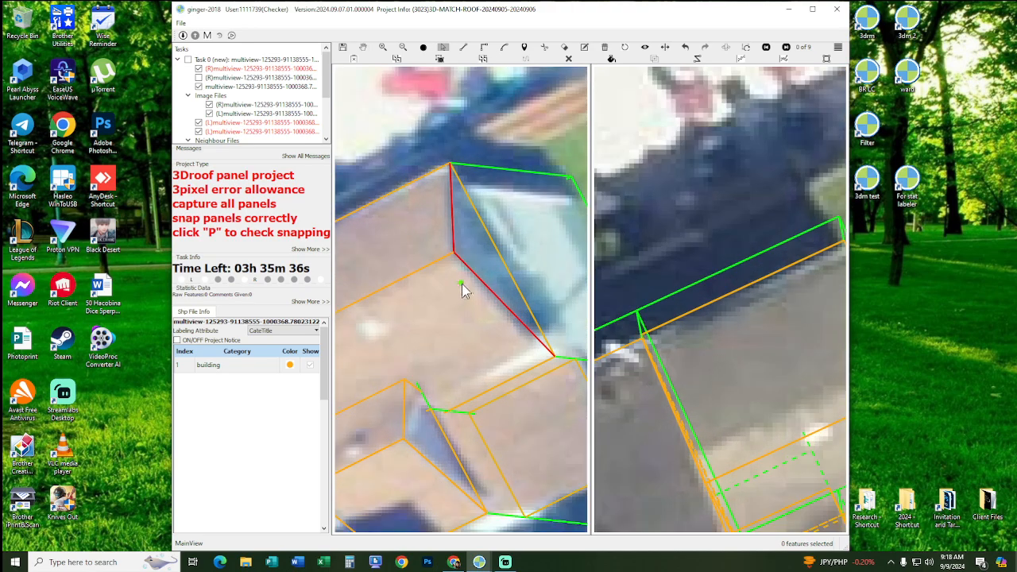
{"action": "left_click", "coordinate": [461, 268]}
{"action": "left_click_drag", "start_coordinate": [454, 253], "coordinate": [442, 260]}
{"action": "key", "text": "p"}
{"action": "left_click", "coordinate": [456, 254]}
{"action": "key", "text": "Escape"}
- Retrace the triangular panel with the Line tool through the three corners of the red unsnapped edges
{"action": "scroll", "coordinate": [454, 268], "scroll_direction": "down", "scroll_amount": 3}
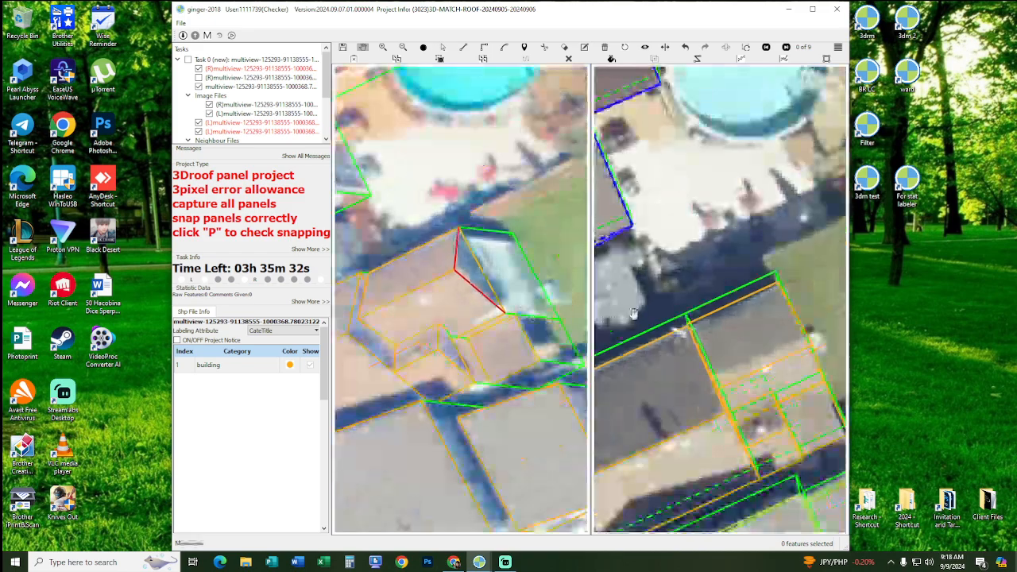
{"action": "left_click_drag", "start_coordinate": [717, 354], "coordinate": [661, 339]}
{"action": "scroll", "coordinate": [471, 251], "scroll_direction": "up", "scroll_amount": 3}
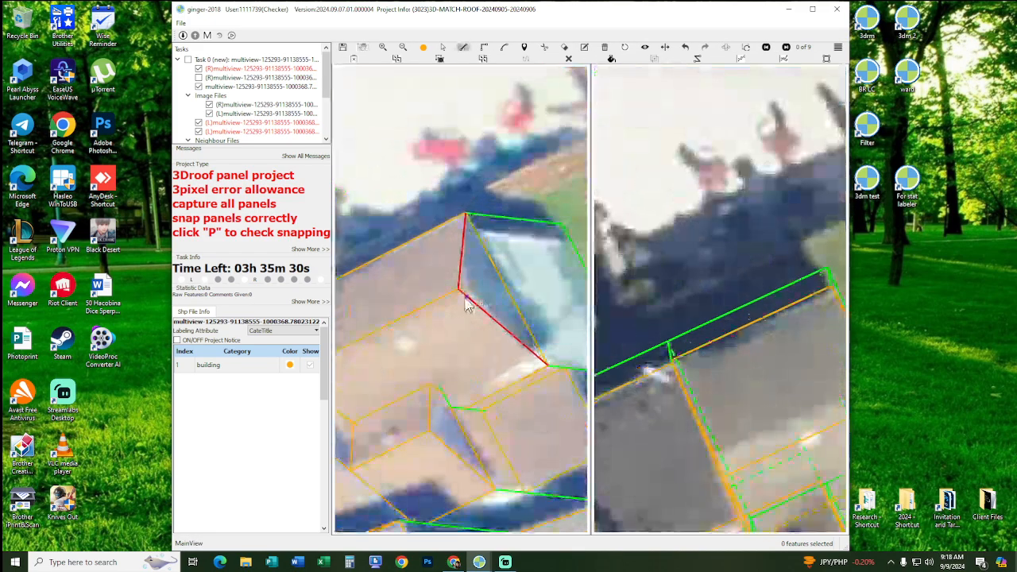
{"action": "left_click", "coordinate": [471, 215]}
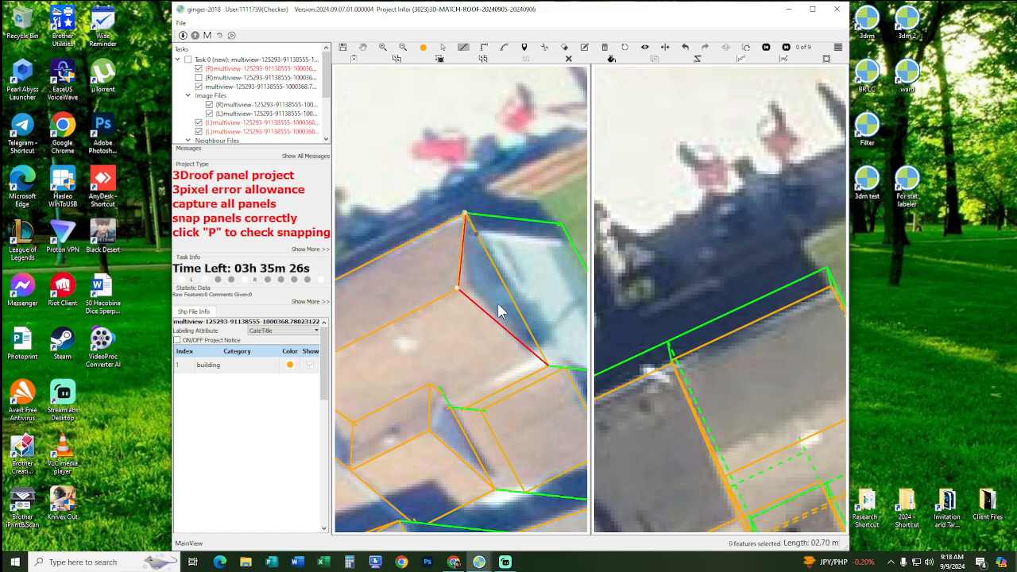
{"action": "right_click", "coordinate": [465, 348]}
- Inspect the square panel beside the small gable and its joints with the neighbouring panels
{"action": "scroll", "coordinate": [465, 348], "scroll_direction": "down", "scroll_amount": 2}
{"action": "left_click_drag", "start_coordinate": [439, 314], "coordinate": [392, 226]}
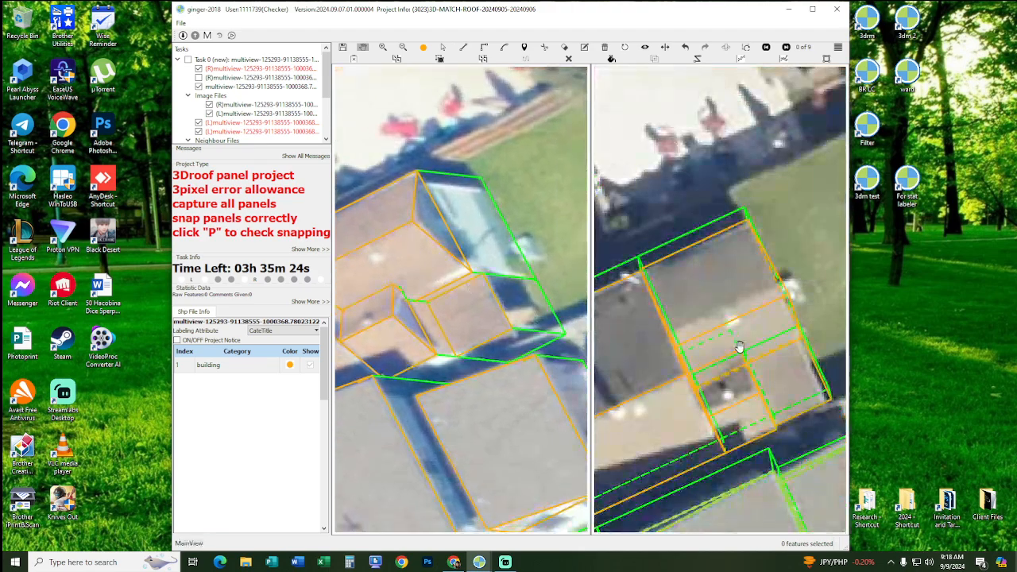
{"action": "scroll", "coordinate": [467, 344], "scroll_direction": "up", "scroll_amount": 2}
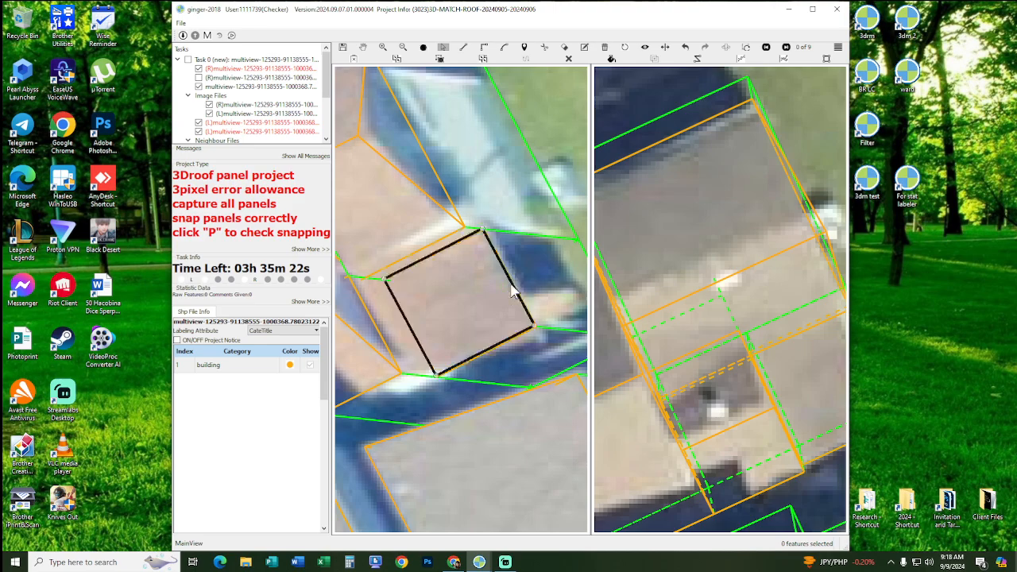
{"action": "scroll", "coordinate": [457, 306], "scroll_direction": "down", "scroll_amount": 2}
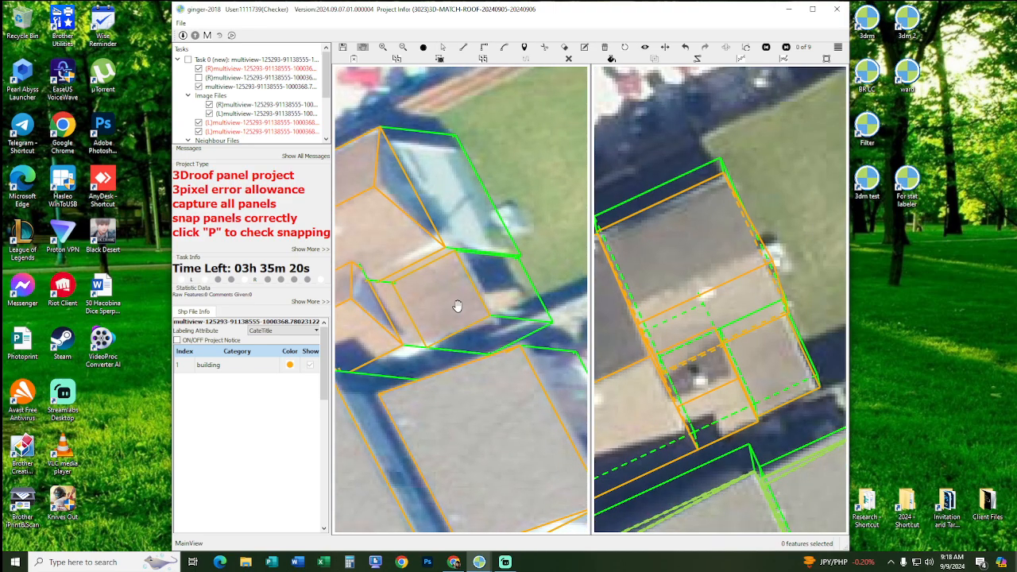
- Trace a thin triangular panel with the Line tool to fill the narrow gap along the main roof's edge beside the small gable
{"action": "middle_click_drag", "start_coordinate": [457, 306], "coordinate": [554, 280]}
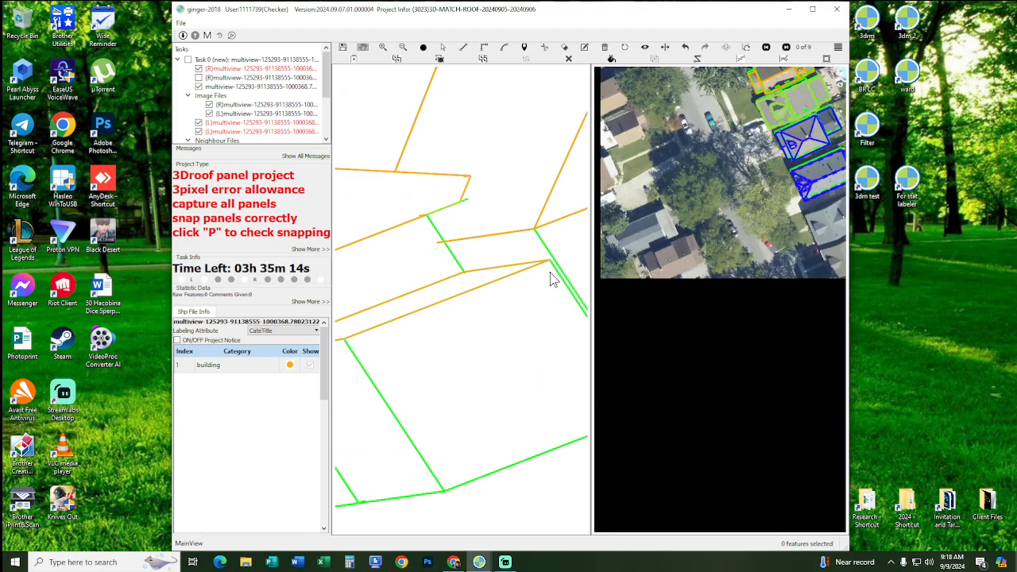
{"action": "left_click", "coordinate": [554, 270]}
{"action": "key", "text": "a"}
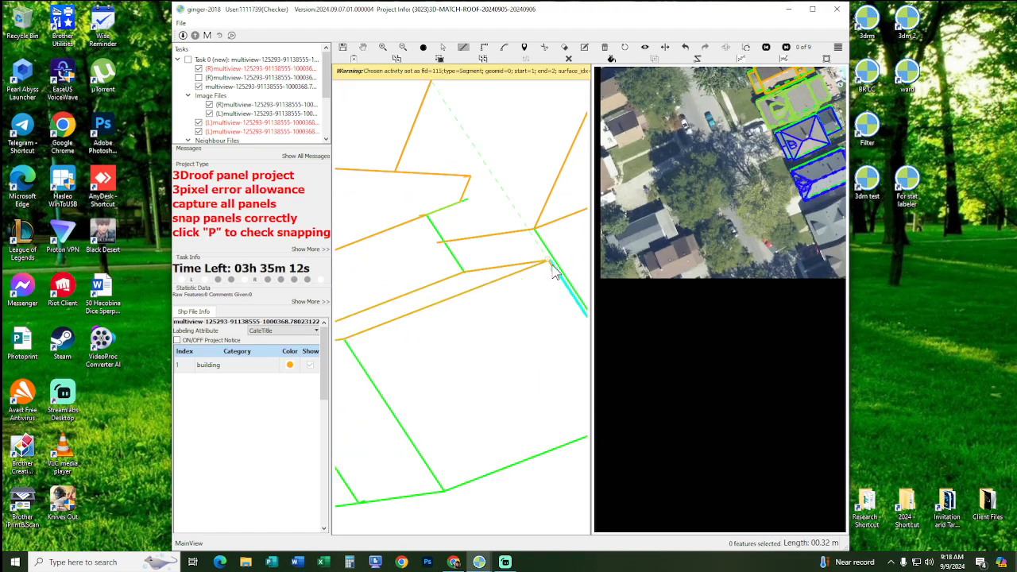
{"action": "left_click", "coordinate": [529, 230]}
{"action": "middle_click_drag", "start_coordinate": [392, 311], "coordinate": [452, 296]}
{"action": "left_click", "coordinate": [392, 331]}
{"action": "right_click", "coordinate": [411, 334]}
- Trace the adjoining sliver panel through the red unsnapped edge and the neighbouring panel corners
{"action": "left_click", "coordinate": [563, 235]}
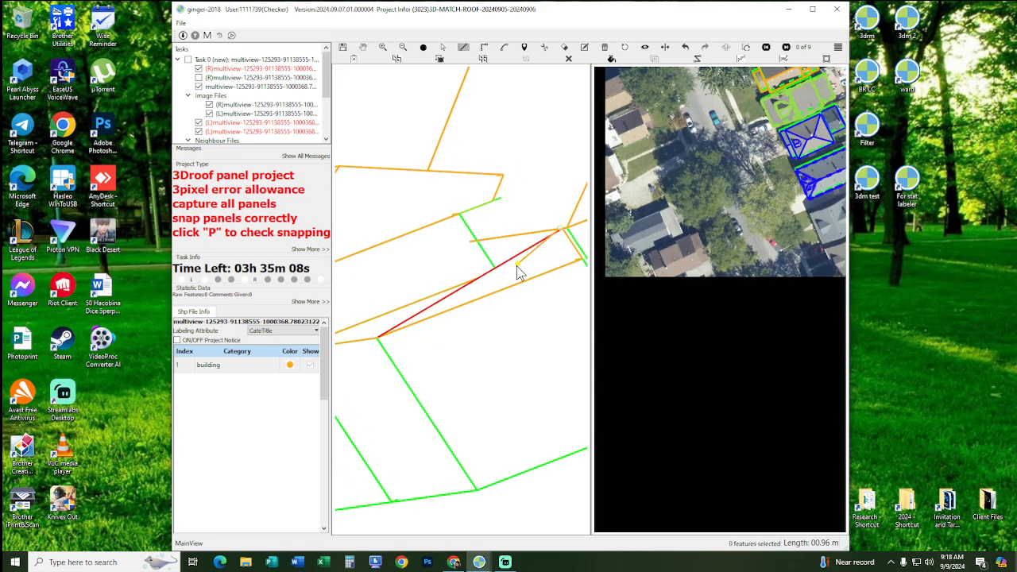
{"action": "key", "text": "a"}
{"action": "middle_click_drag", "start_coordinate": [517, 268], "coordinate": [545, 282]}
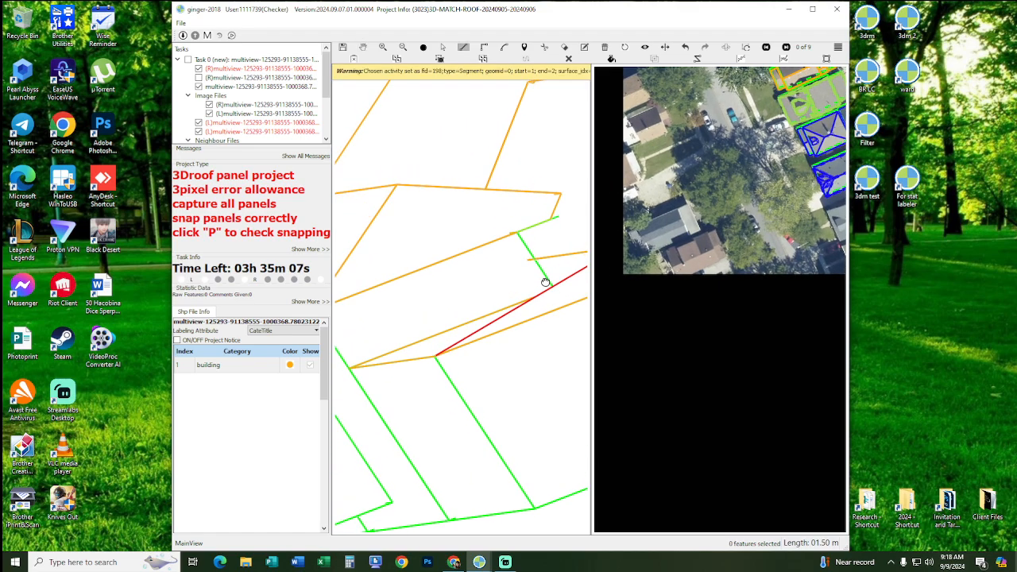
{"action": "left_click", "coordinate": [436, 356]}
{"action": "left_click", "coordinate": [351, 367]}
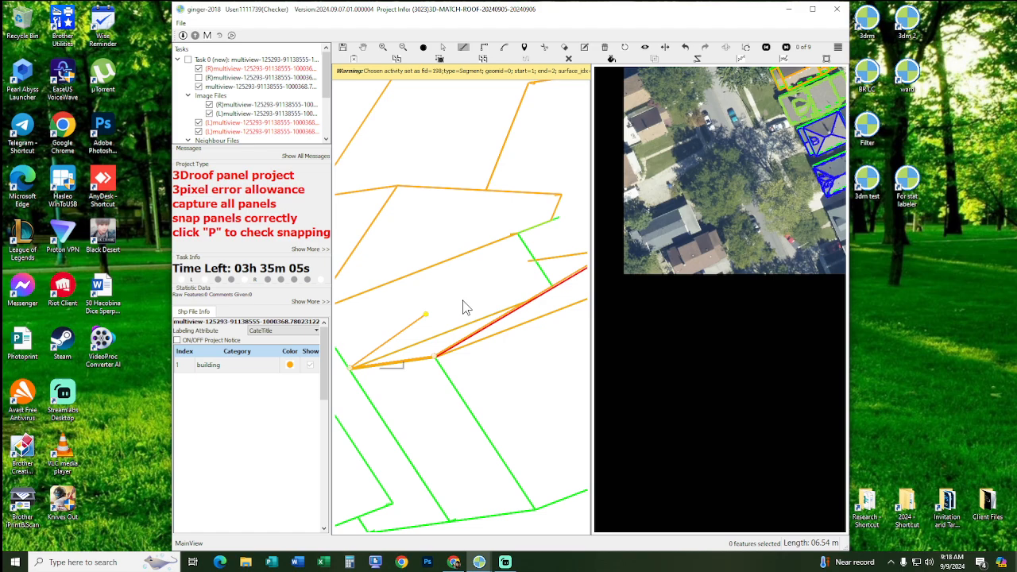
{"action": "right_click", "coordinate": [527, 287]}
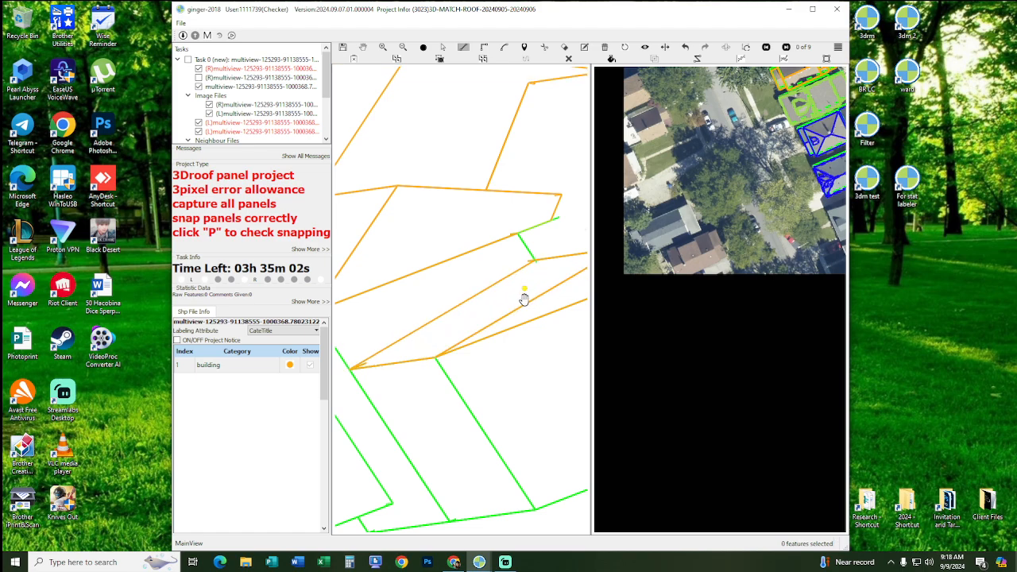
- Check the snapping of the roof panels across the house with the filled-panel preview
{"action": "scroll", "coordinate": [532, 361], "scroll_direction": "down", "scroll_amount": 10}
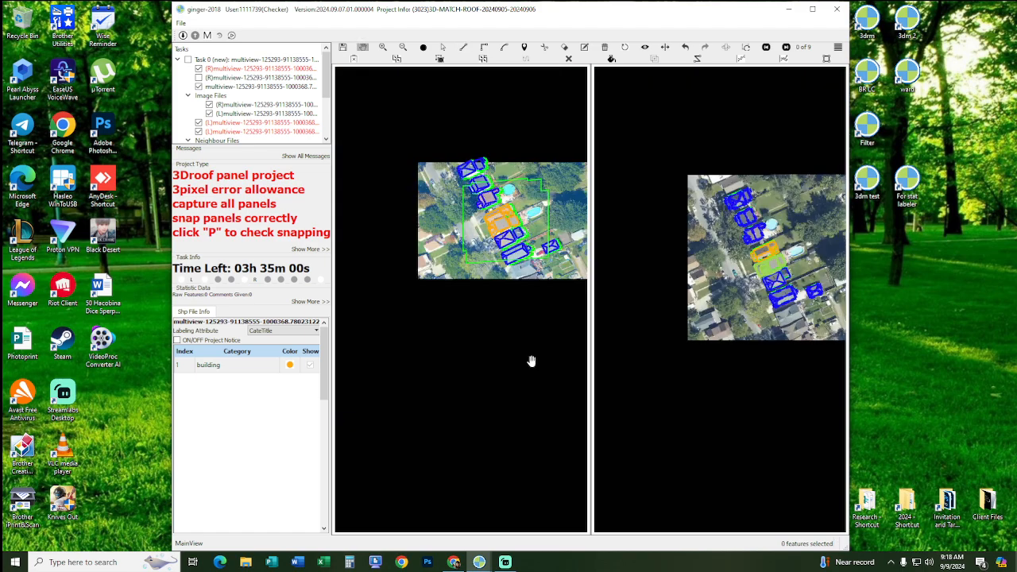
{"action": "left_click_drag", "start_coordinate": [497, 245], "coordinate": [510, 342]}
{"action": "scroll", "coordinate": [510, 312], "scroll_direction": "up", "scroll_amount": 6}
{"action": "scroll", "coordinate": [522, 312], "scroll_direction": "up", "scroll_amount": 8}
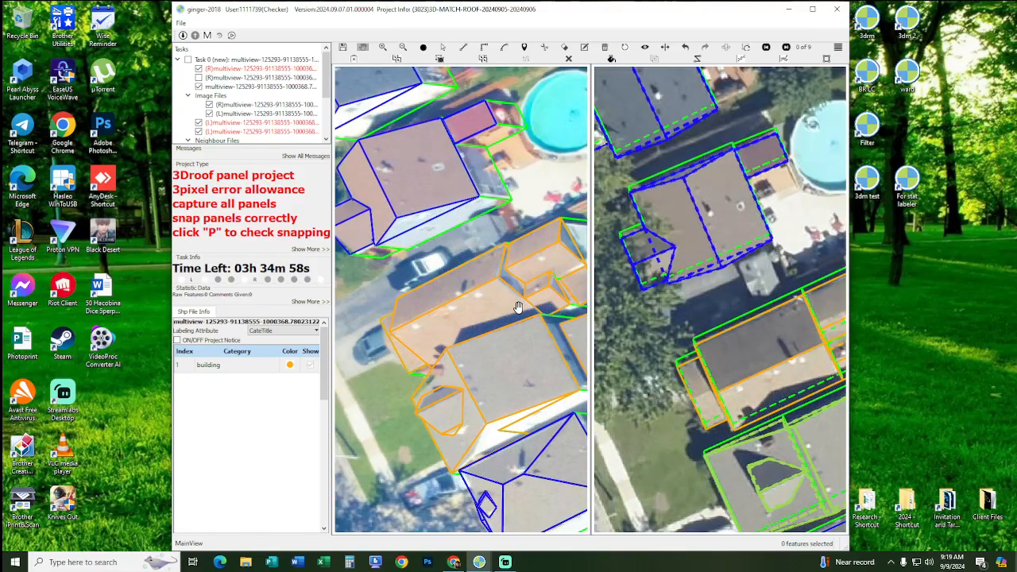
{"action": "left_click_drag", "start_coordinate": [503, 266], "coordinate": [511, 257]}
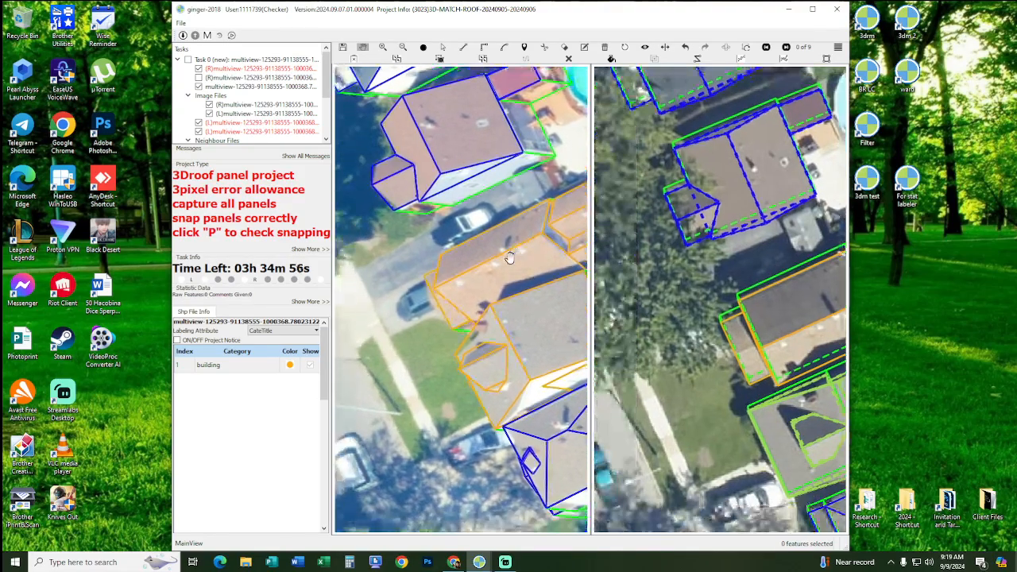
{"action": "key", "text": "p"}
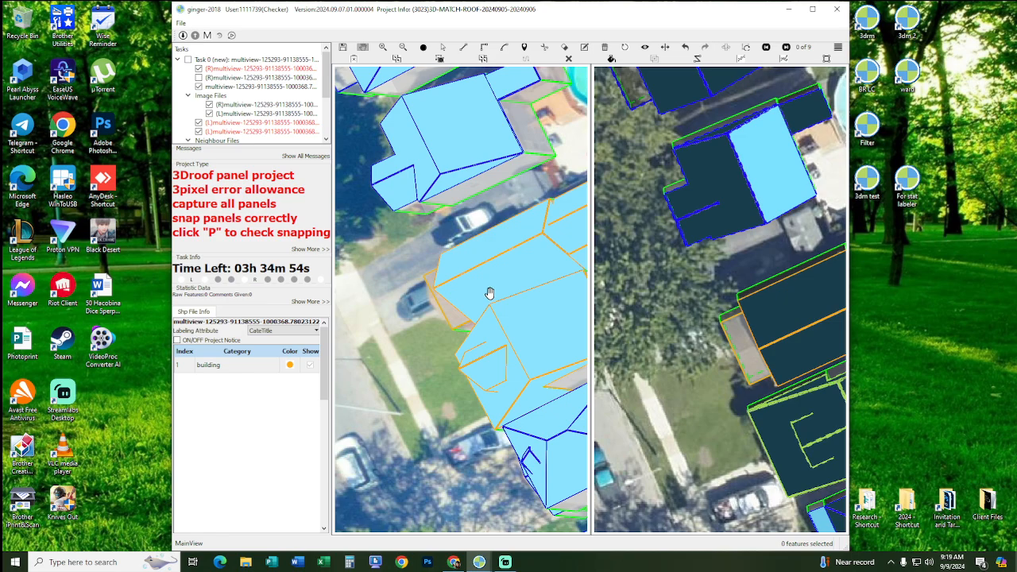
{"action": "key", "text": "p"}
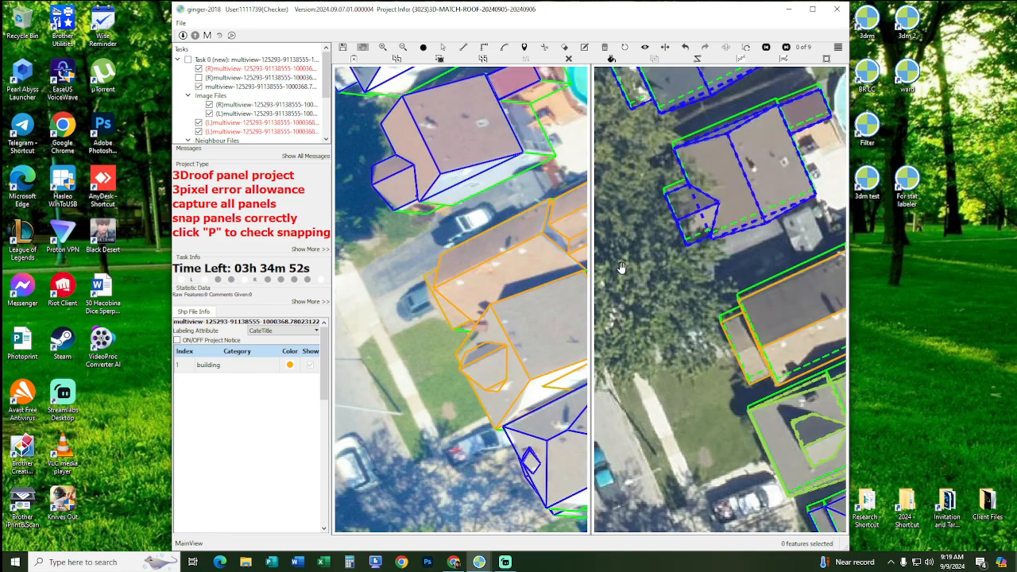
- Compare the small street-side extension beside the main roof across the different image pairs
{"action": "left_click", "coordinate": [747, 49]}
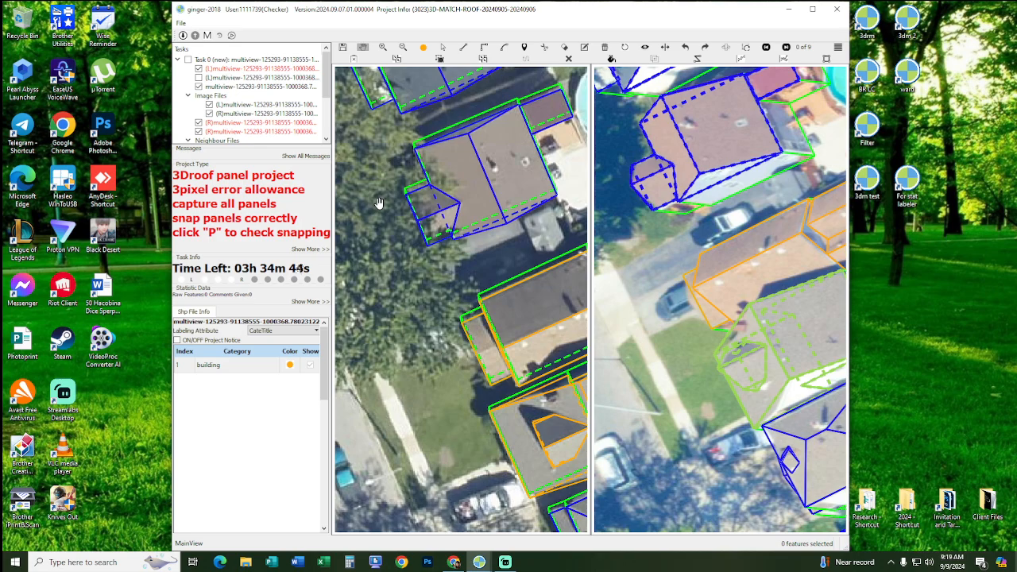
{"action": "left_click_drag", "start_coordinate": [541, 308], "coordinate": [515, 243]}
{"action": "scroll", "coordinate": [557, 258], "scroll_direction": "up", "scroll_amount": 2}
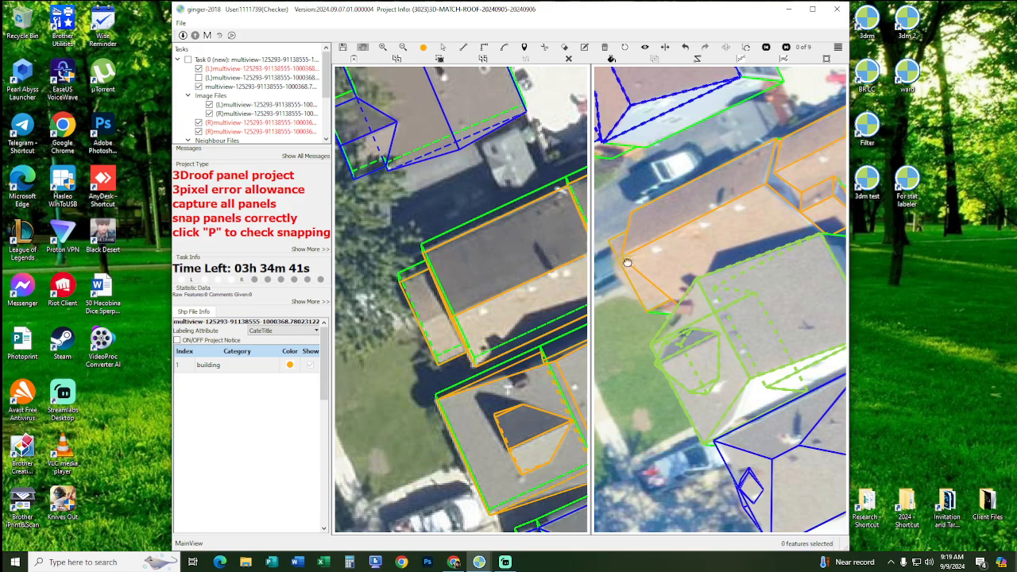
{"action": "left_click_drag", "start_coordinate": [627, 263], "coordinate": [628, 291]}
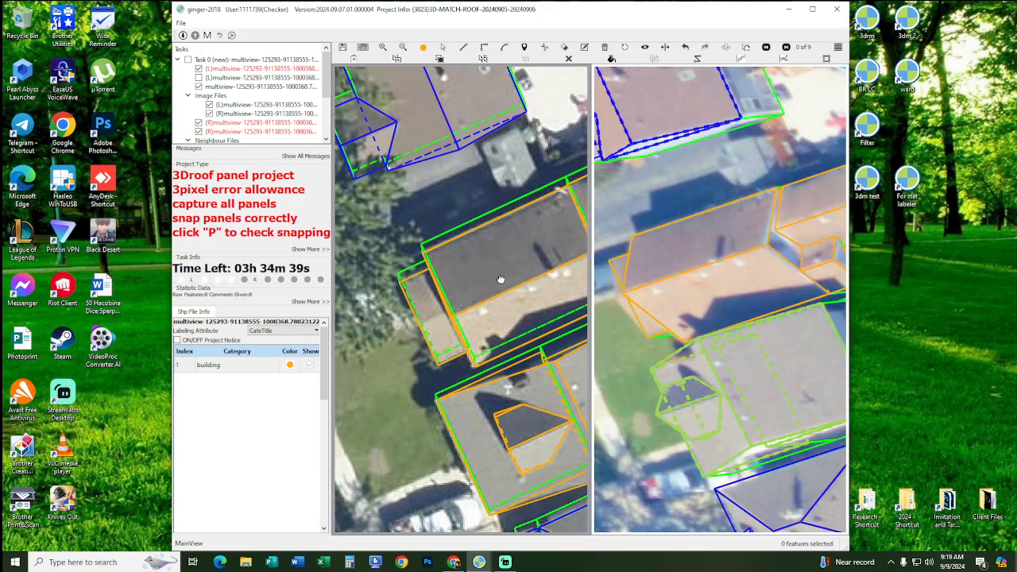
{"action": "left_click_drag", "start_coordinate": [531, 262], "coordinate": [491, 262]}
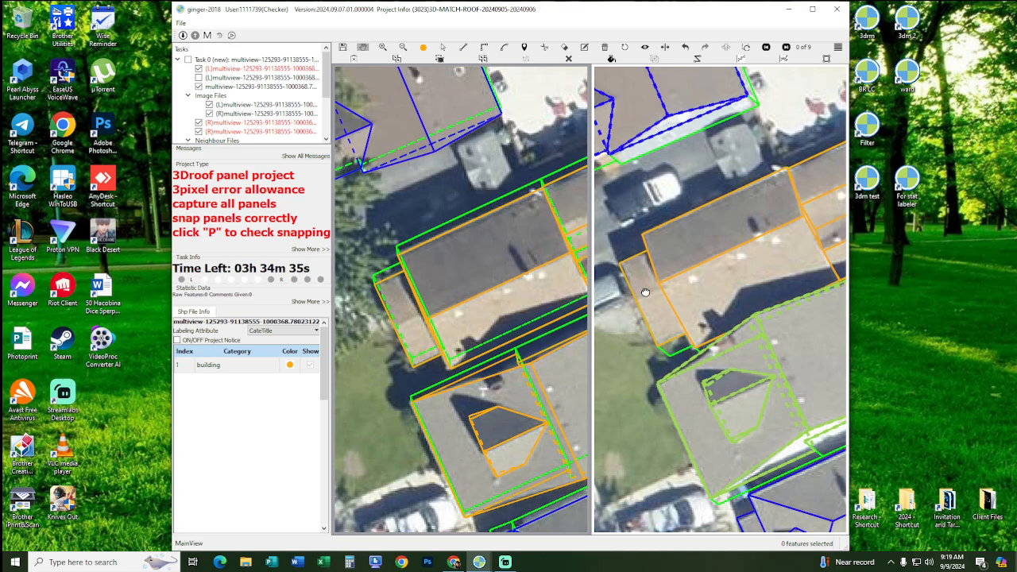
{"action": "left_click_drag", "start_coordinate": [475, 266], "coordinate": [494, 276]}
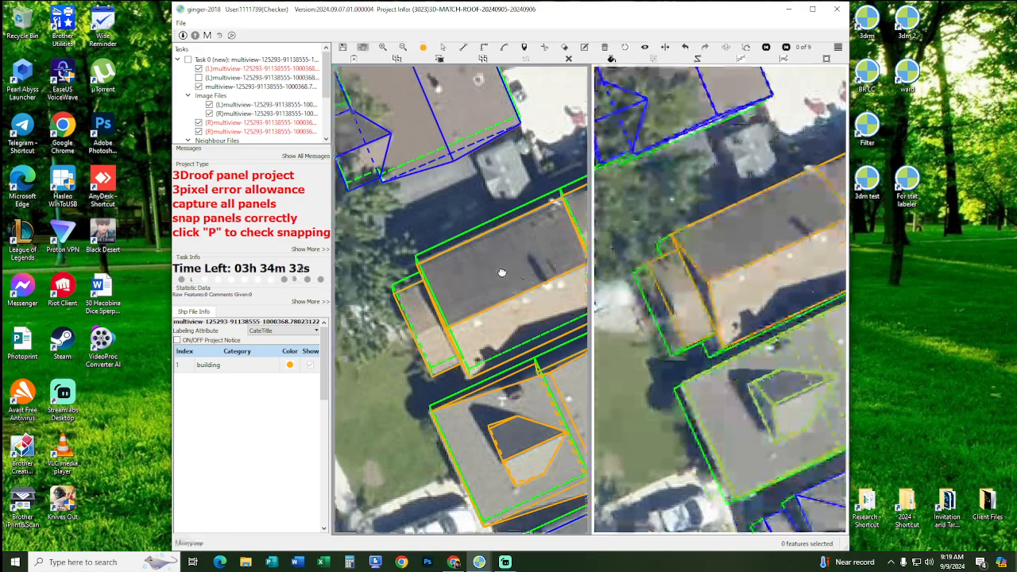
{"action": "scroll", "coordinate": [679, 304], "scroll_direction": "up", "scroll_amount": 2}
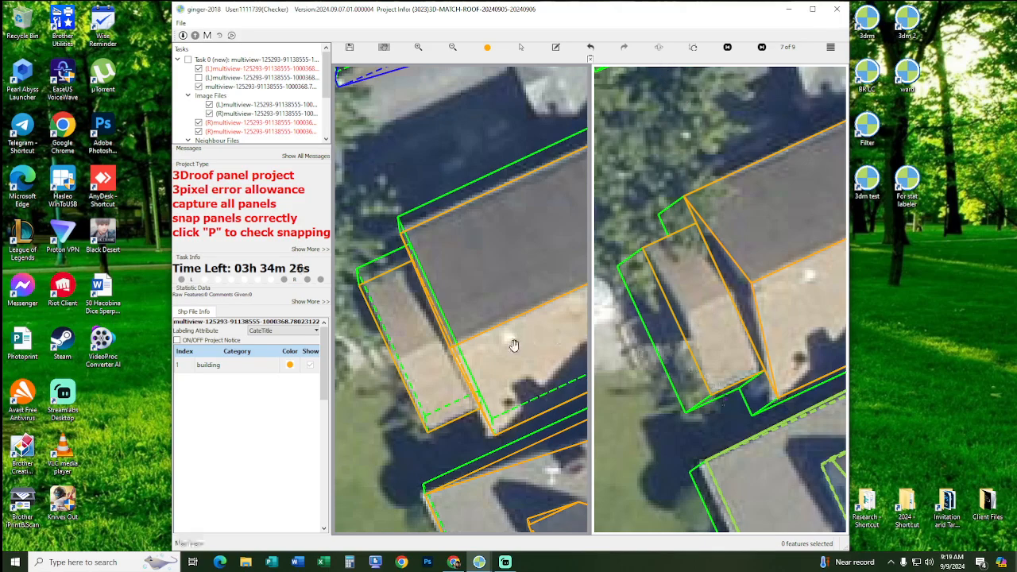
{"action": "left_click_drag", "start_coordinate": [475, 281], "coordinate": [477, 261]}
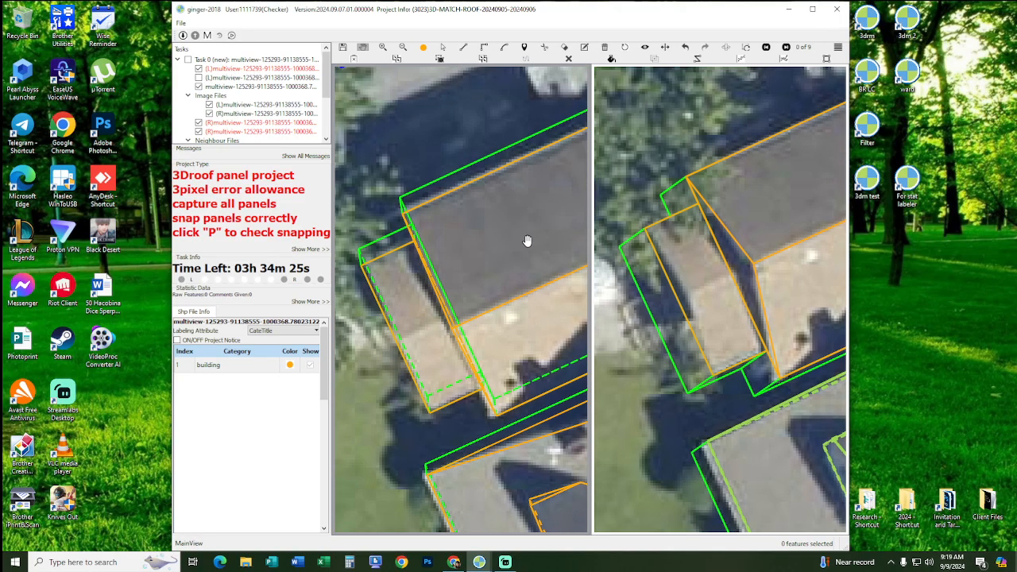
{"action": "left_click", "coordinate": [726, 48]}
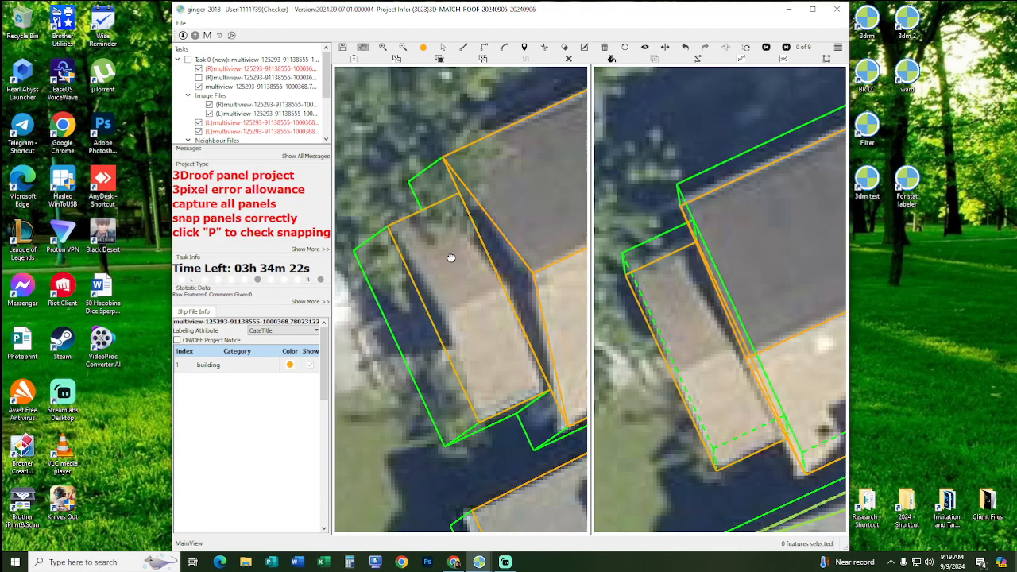
- Trace the lighter lower panel of the street-side extension with the Line tool through its four corners
{"action": "left_click_drag", "start_coordinate": [452, 257], "coordinate": [442, 256]}
{"action": "key", "text": "l"}
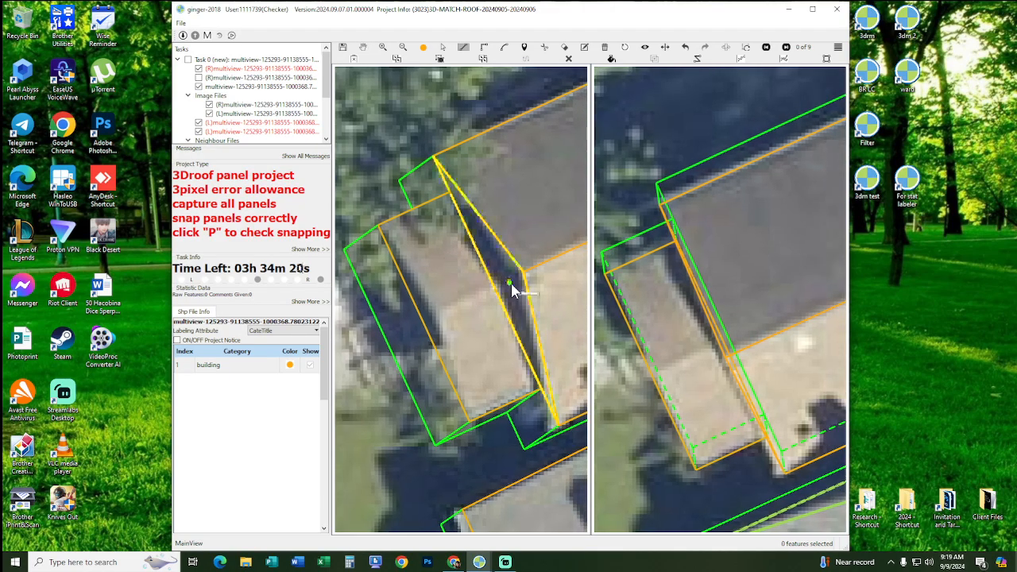
{"action": "left_click", "coordinate": [512, 283]}
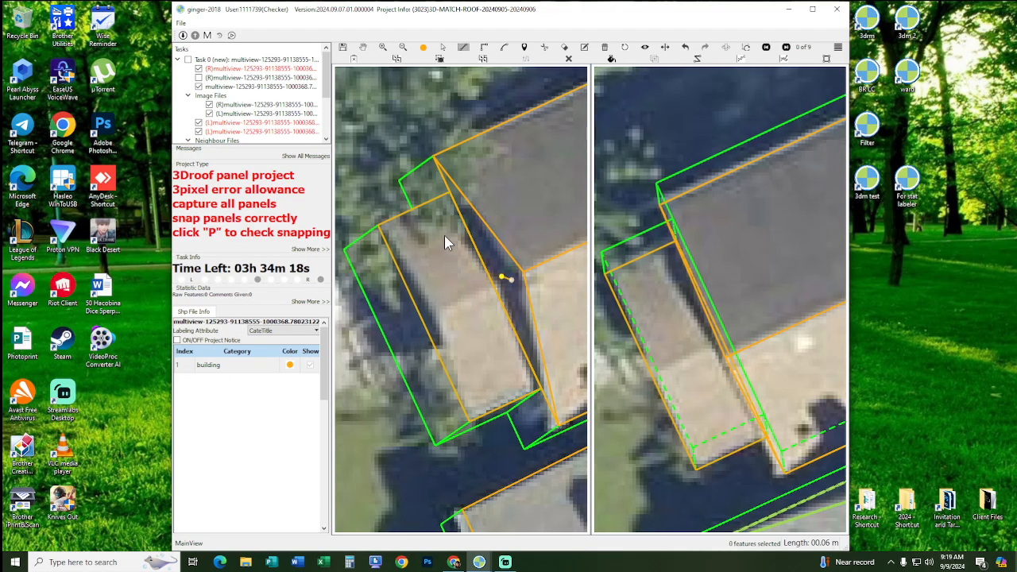
{"action": "mouse_move", "coordinate": [403, 215]}
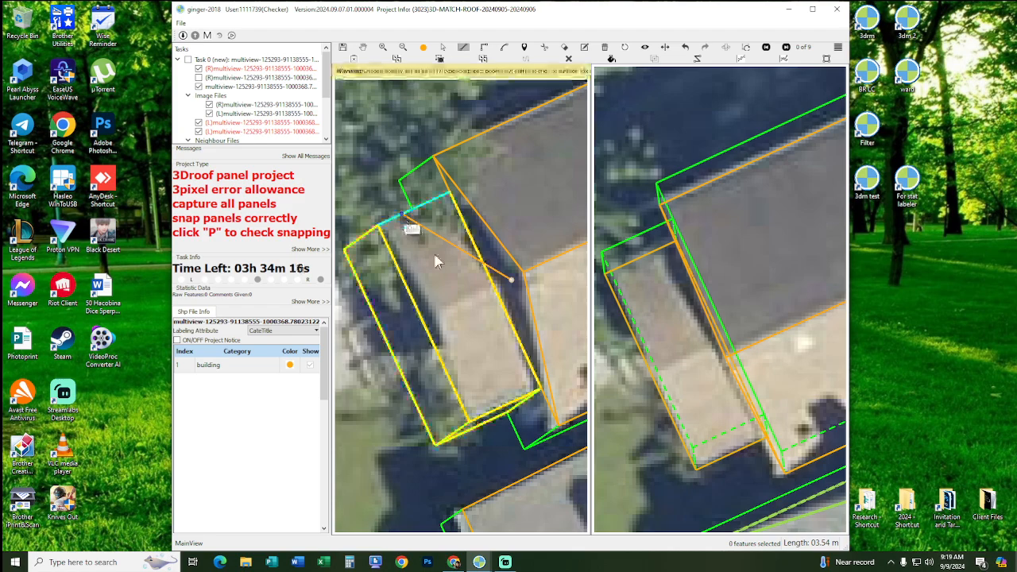
{"action": "left_click", "coordinate": [438, 316]}
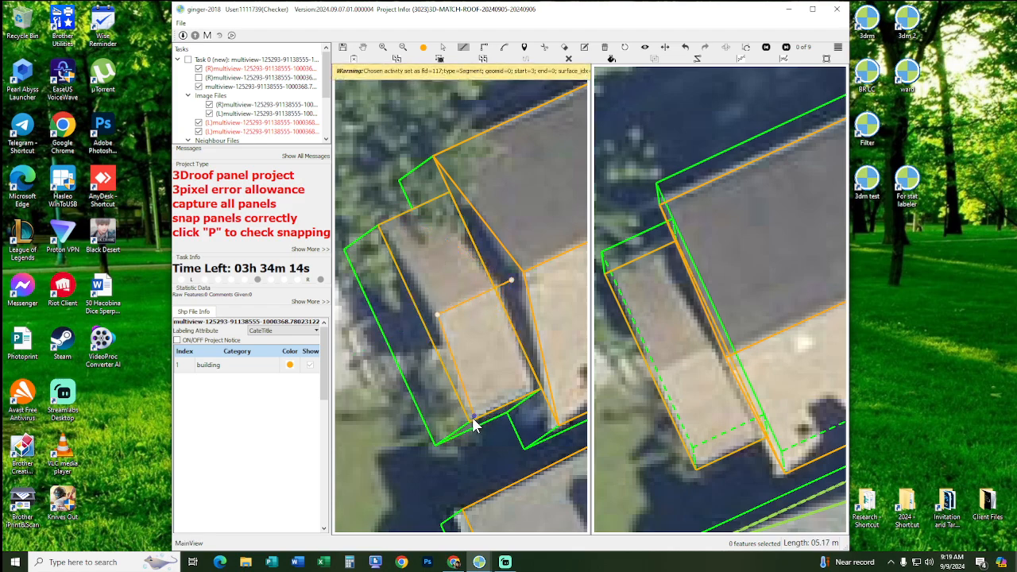
{"action": "left_click", "coordinate": [469, 419]}
{"action": "left_click", "coordinate": [539, 388]}
{"action": "right_click", "coordinate": [520, 372]}
{"action": "scroll", "coordinate": [504, 318], "scroll_direction": "up", "scroll_amount": 4}
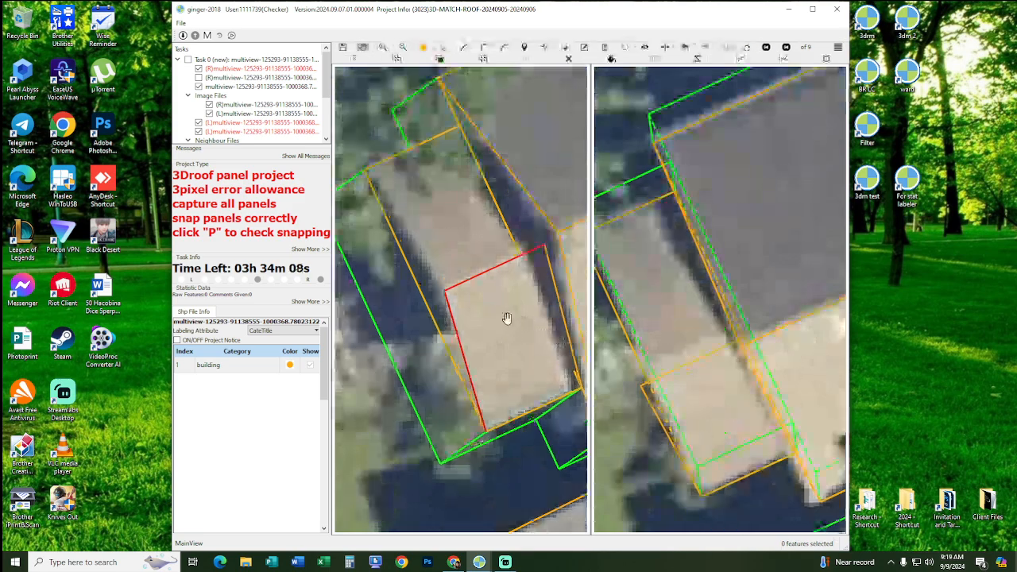
- Move the new lower panel's outer ridge corner slightly inwards onto the visible roof edge
{"action": "left_click", "coordinate": [418, 282]}
{"action": "key", "text": "Escape"}
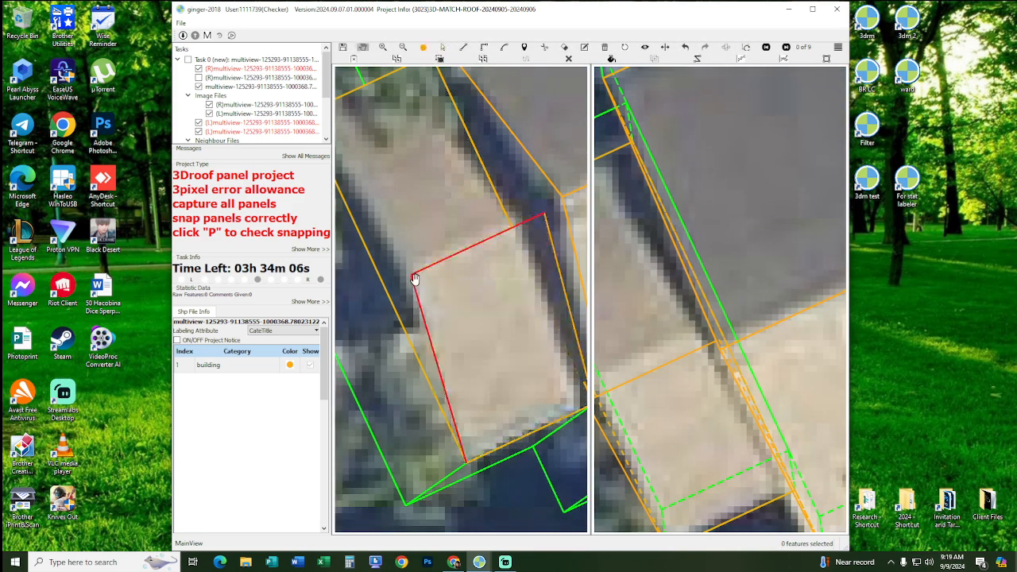
{"action": "scroll", "coordinate": [414, 278], "scroll_direction": "up", "scroll_amount": 1}
{"action": "key", "text": "s"}
{"action": "left_click", "coordinate": [421, 280]}
{"action": "left_click_drag", "start_coordinate": [411, 273], "coordinate": [418, 268]}
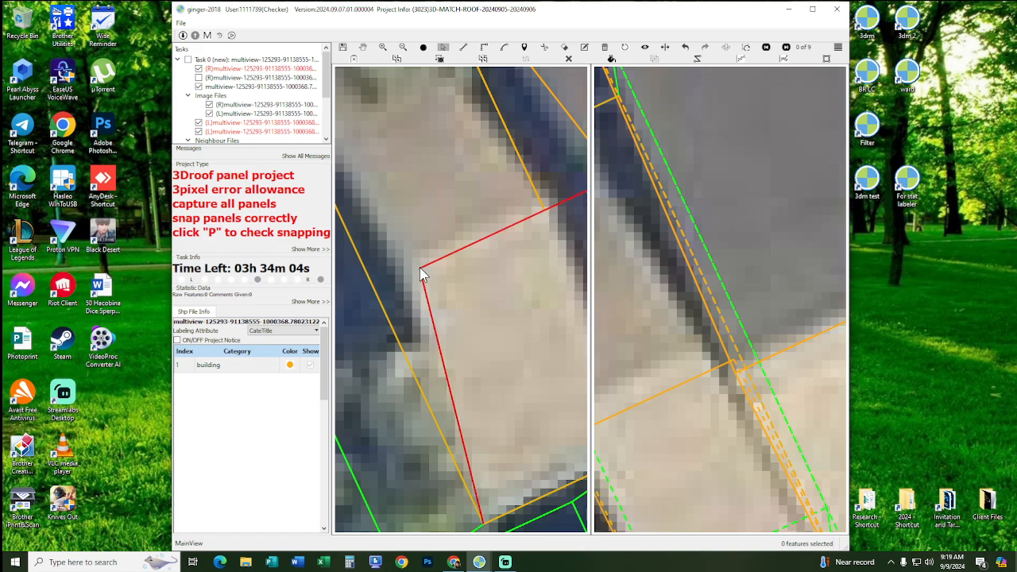
{"action": "key", "text": "Escape"}
{"action": "scroll", "coordinate": [419, 267], "scroll_direction": "down", "scroll_amount": 3}
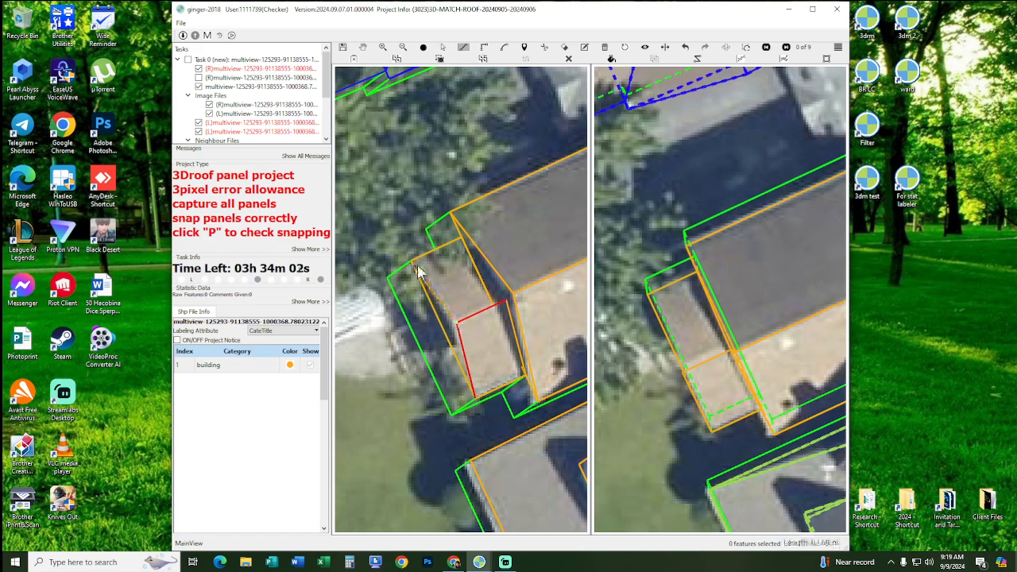
- Trace the darker upper panel of the street-side extension and the thin triangle filling the gap along its outer edge
{"action": "scroll", "coordinate": [425, 277], "scroll_direction": "up", "scroll_amount": 2}
{"action": "key", "text": "d"}
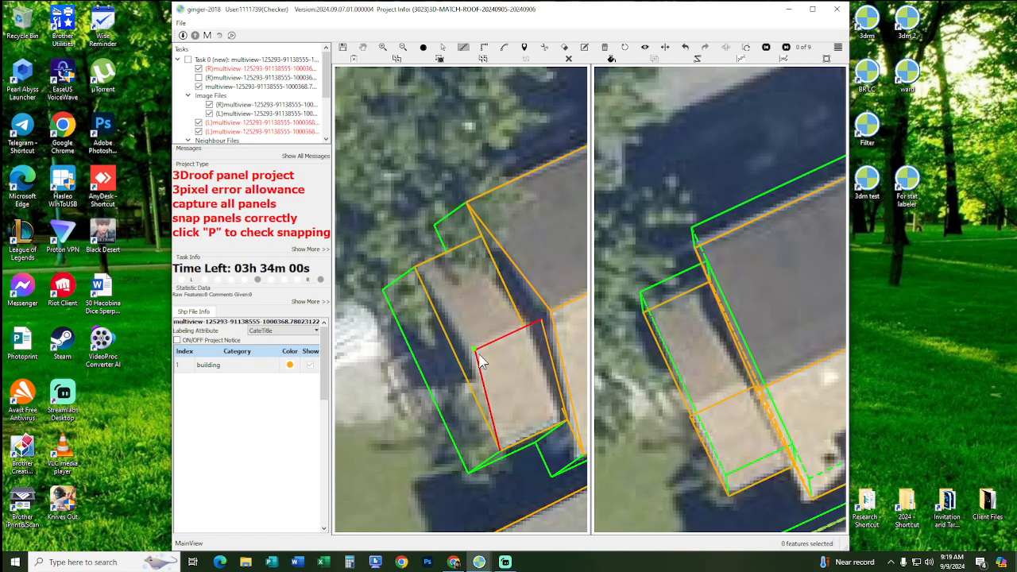
{"action": "left_click", "coordinate": [477, 353]}
{"action": "left_click", "coordinate": [415, 268]}
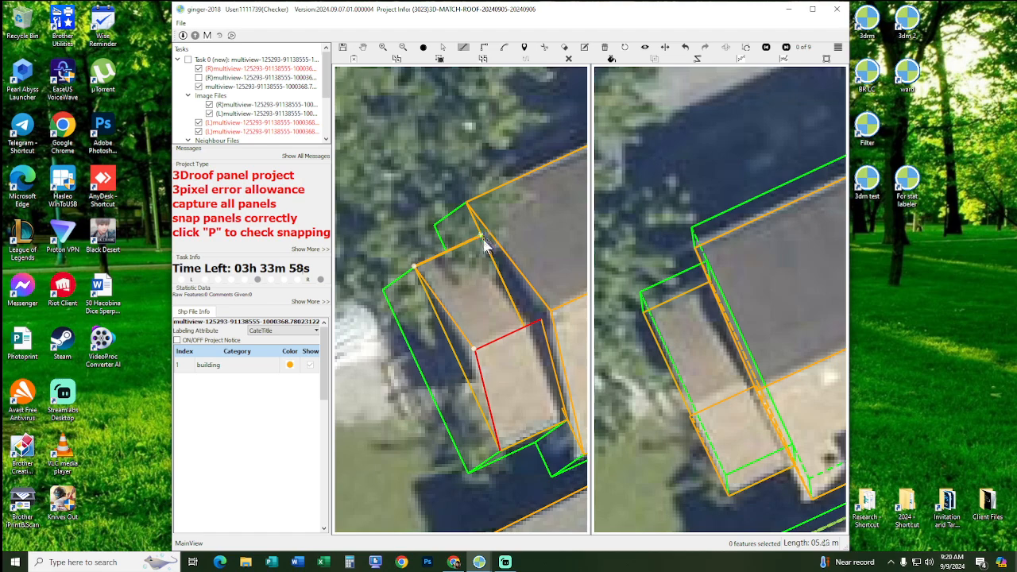
{"action": "left_click", "coordinate": [483, 240]}
{"action": "left_click", "coordinate": [540, 322]}
{"action": "left_click", "coordinate": [477, 351]}
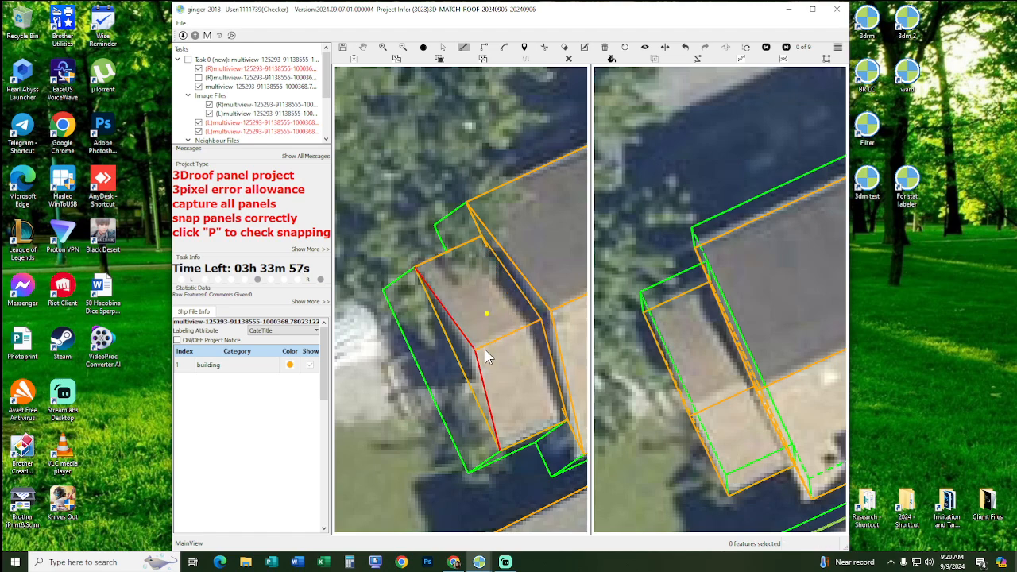
{"action": "left_click", "coordinate": [416, 267]}
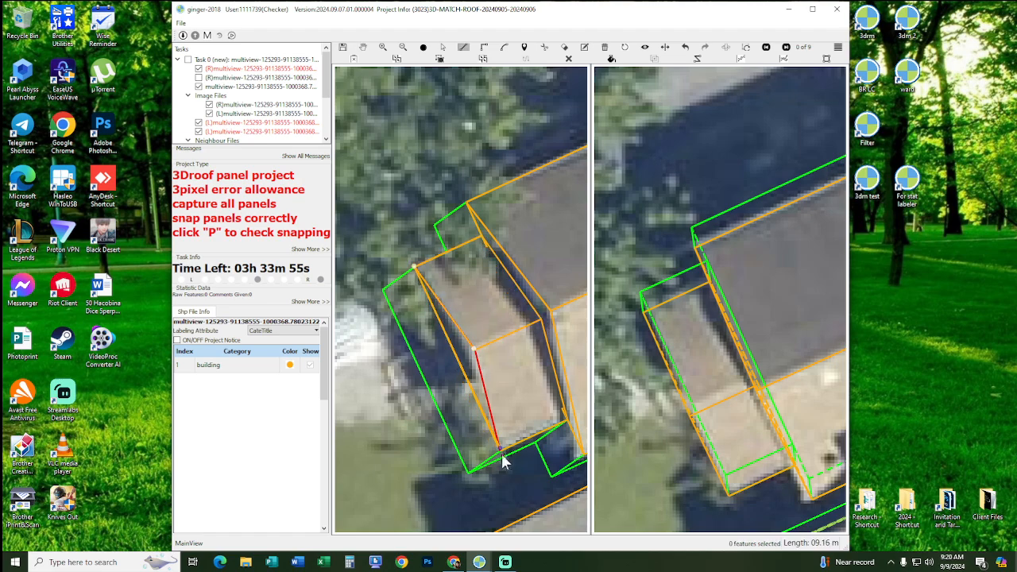
{"action": "scroll", "coordinate": [502, 462], "scroll_direction": "down", "scroll_amount": 3}
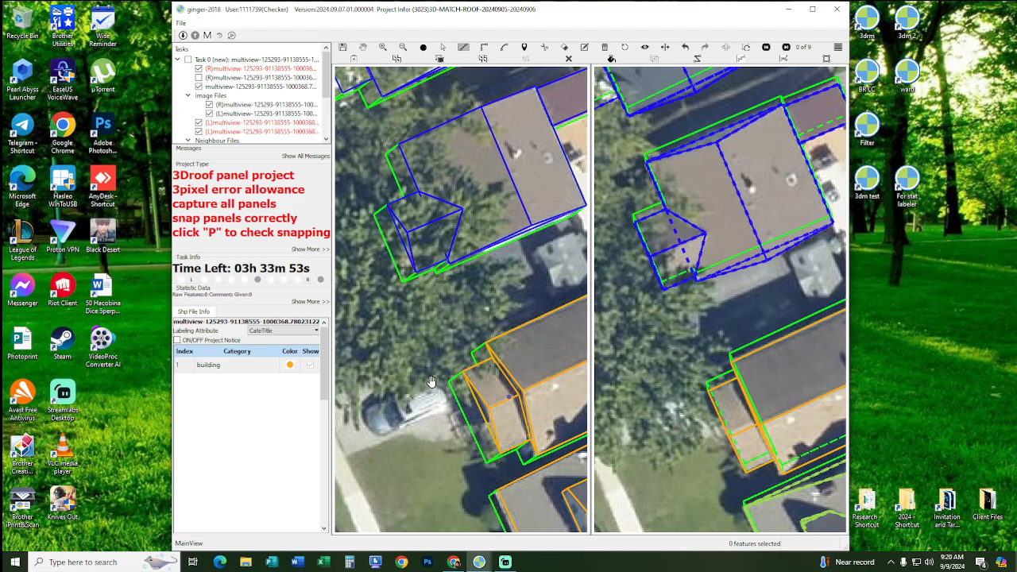
- Inspect the panels of the main roof and its yard-side end in both images
{"action": "scroll", "coordinate": [432, 382], "scroll_direction": "down", "scroll_amount": 3}
{"action": "left_click_drag", "start_coordinate": [549, 350], "coordinate": [482, 310]}
{"action": "scroll", "coordinate": [481, 338], "scroll_direction": "up", "scroll_amount": 2}
{"action": "left_click_drag", "start_coordinate": [549, 477], "coordinate": [484, 352]}
{"action": "scroll", "coordinate": [484, 353], "scroll_direction": "down", "scroll_amount": 2}
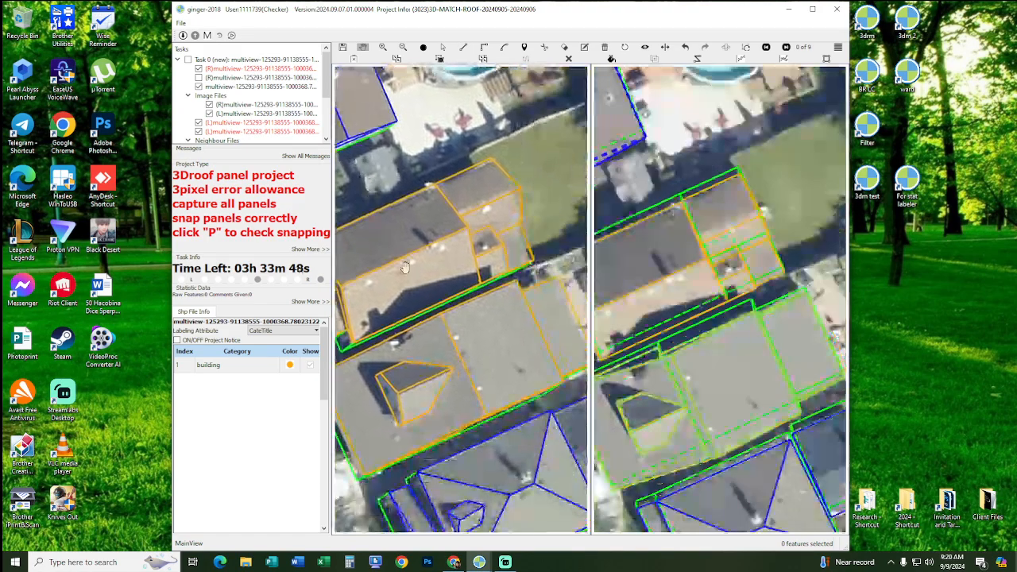
{"action": "left_click_drag", "start_coordinate": [446, 202], "coordinate": [473, 264]}
{"action": "scroll", "coordinate": [526, 306], "scroll_direction": "up", "scroll_amount": 5}
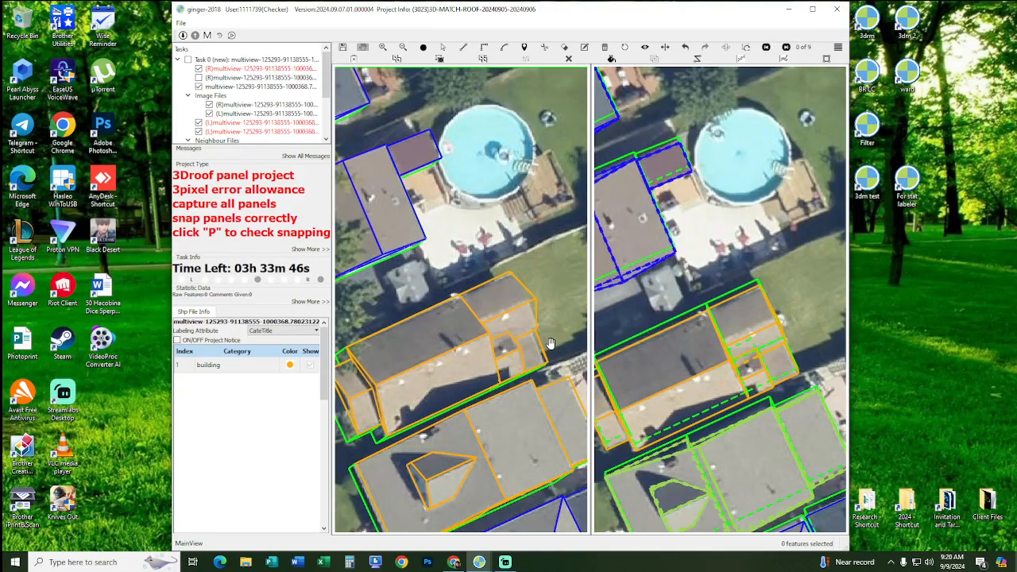
{"action": "scroll", "coordinate": [539, 358], "scroll_direction": "up", "scroll_amount": 1}
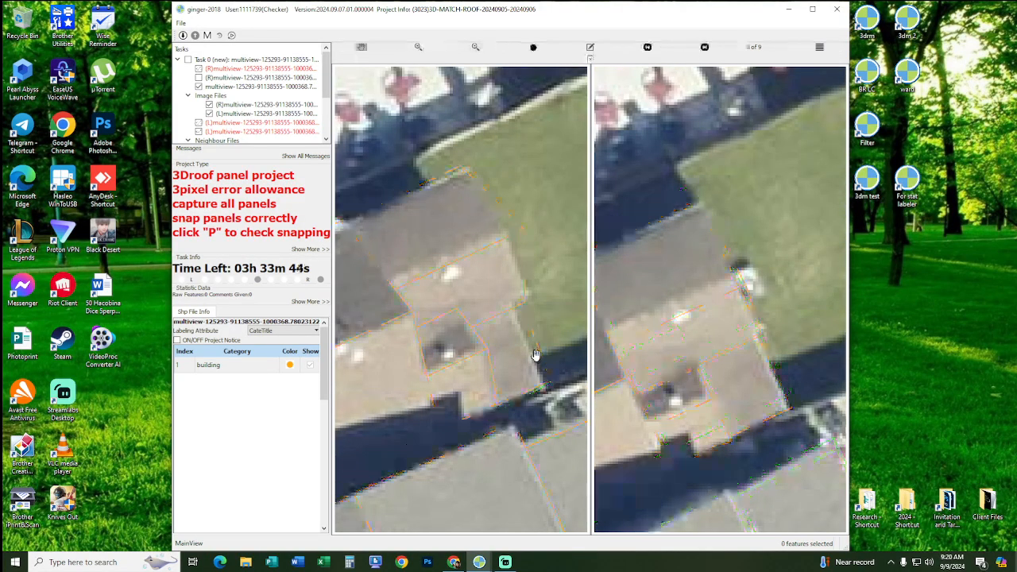
- Delete the surplus thin surfaces along the outer edge of the small extension at the main roof's yard-side end
{"action": "left_click_drag", "start_coordinate": [522, 344], "coordinate": [496, 329]}
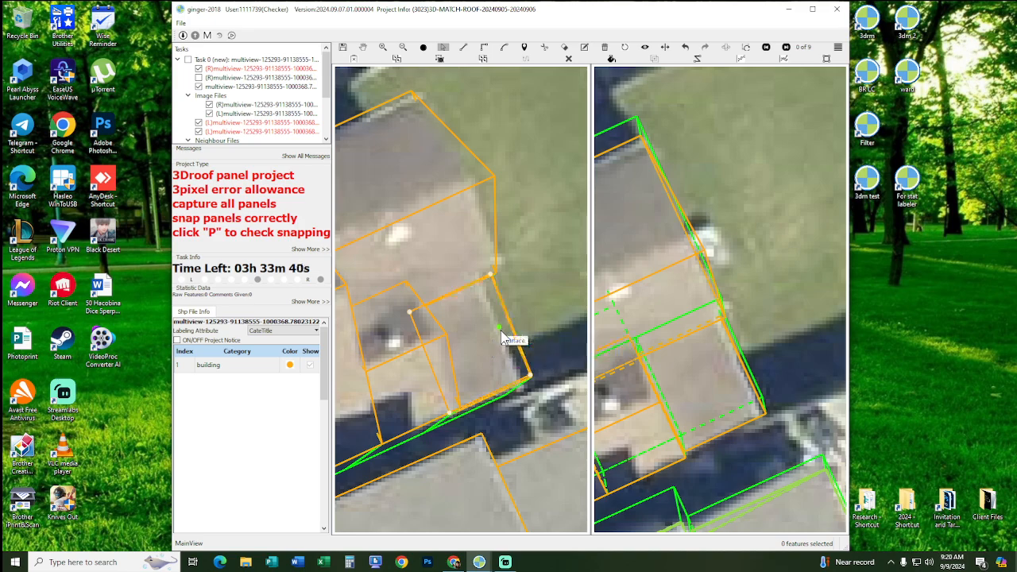
{"action": "scroll", "coordinate": [501, 332], "scroll_direction": "up", "scroll_amount": 3}
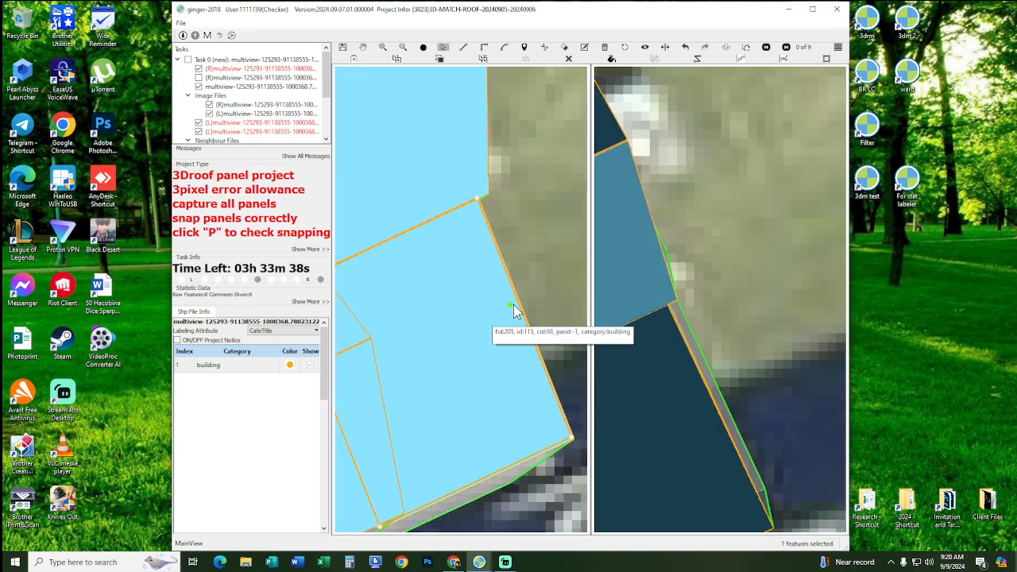
{"action": "left_click", "coordinate": [505, 326]}
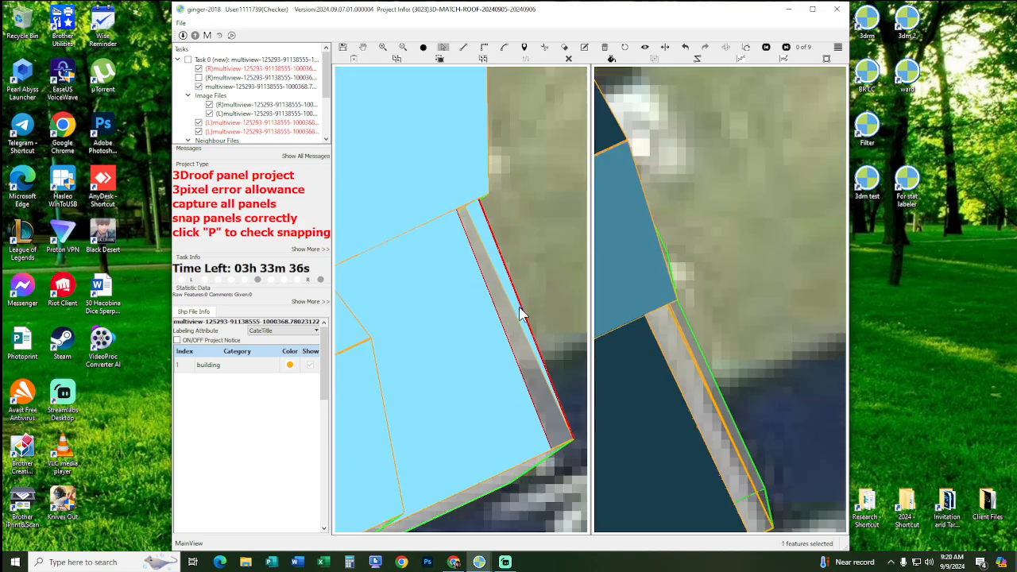
{"action": "left_click", "coordinate": [522, 318]}
{"action": "key", "text": "Delete"}
{"action": "left_click", "coordinate": [517, 330]}
{"action": "left_click_drag", "start_coordinate": [513, 326], "coordinate": [442, 310]}
- Close the narrow triangular gap along the small extension's outer edge in the 3D view, and check the snapping
{"action": "key", "text": "space"}
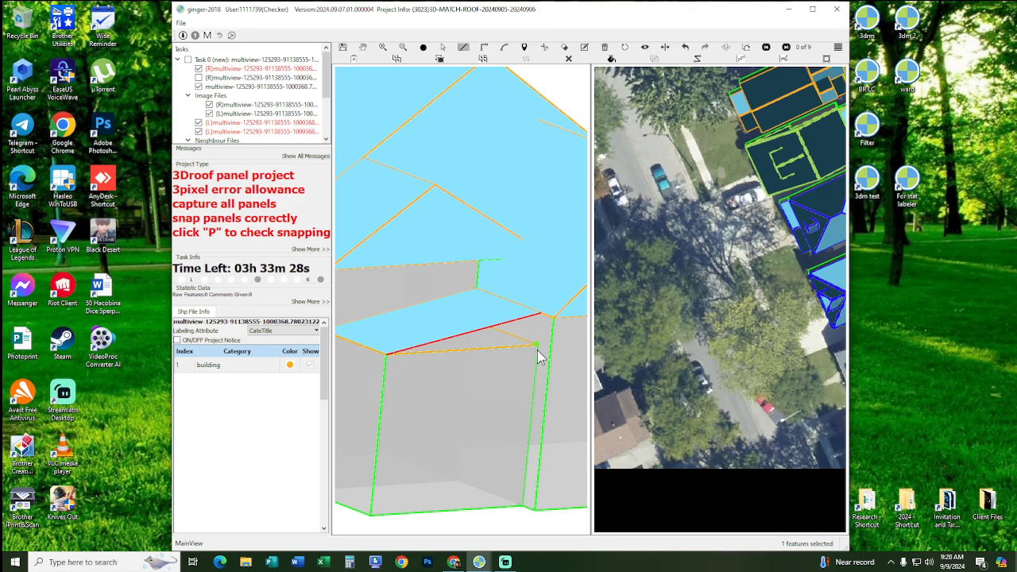
{"action": "left_click", "coordinate": [540, 317]}
{"action": "left_click", "coordinate": [386, 358]}
{"action": "key", "text": "space"}
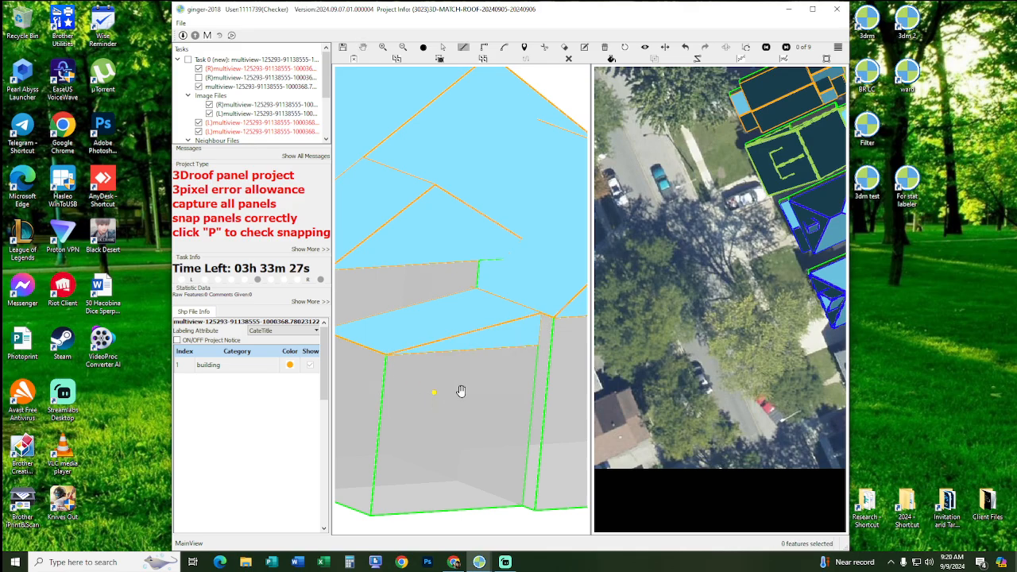
{"action": "scroll", "coordinate": [476, 391], "scroll_direction": "down", "scroll_amount": 3}
{"action": "left_click_drag", "start_coordinate": [484, 390], "coordinate": [470, 407]}
{"action": "key", "text": "p"}
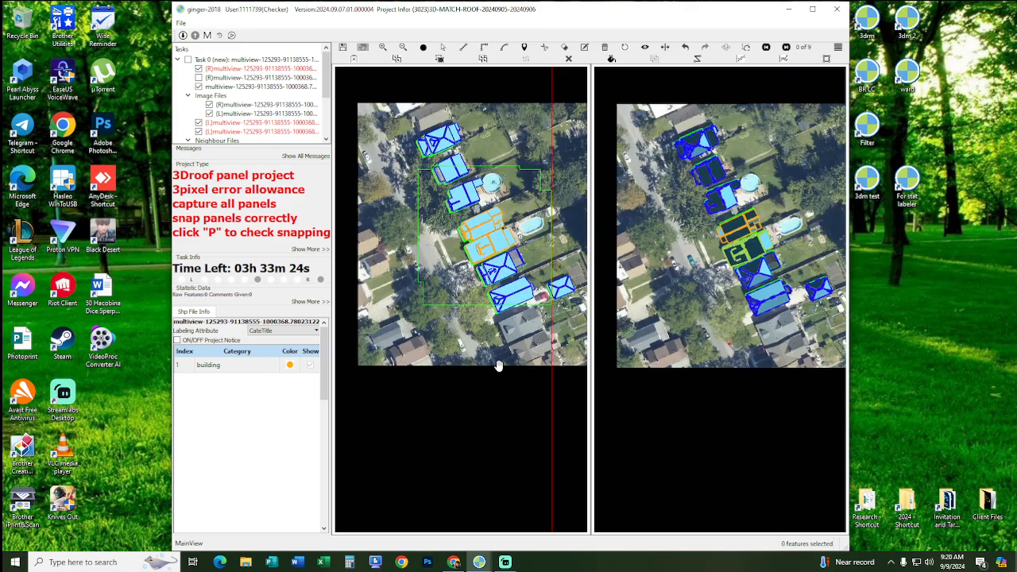
- Move the outer ridge corner of the yard-side panels inwards onto the visible roof edge and delete the outdated triangle beside it
{"action": "scroll", "coordinate": [499, 368], "scroll_direction": "up", "scroll_amount": 4}
{"action": "left_click_drag", "start_coordinate": [685, 90], "coordinate": [721, 238]}
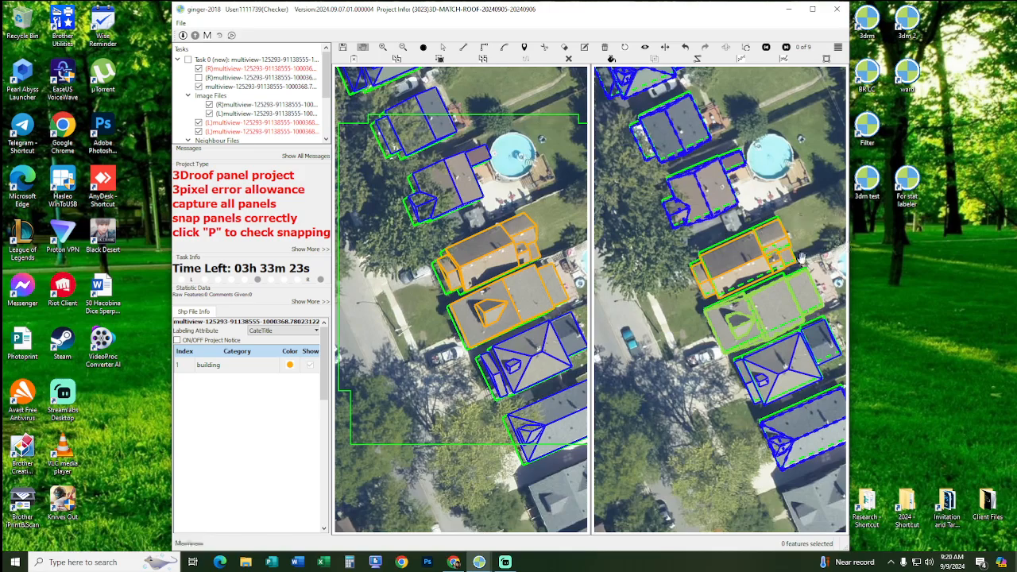
{"action": "scroll", "coordinate": [794, 254], "scroll_direction": "up", "scroll_amount": 3}
{"action": "scroll", "coordinate": [529, 295], "scroll_direction": "up", "scroll_amount": 4}
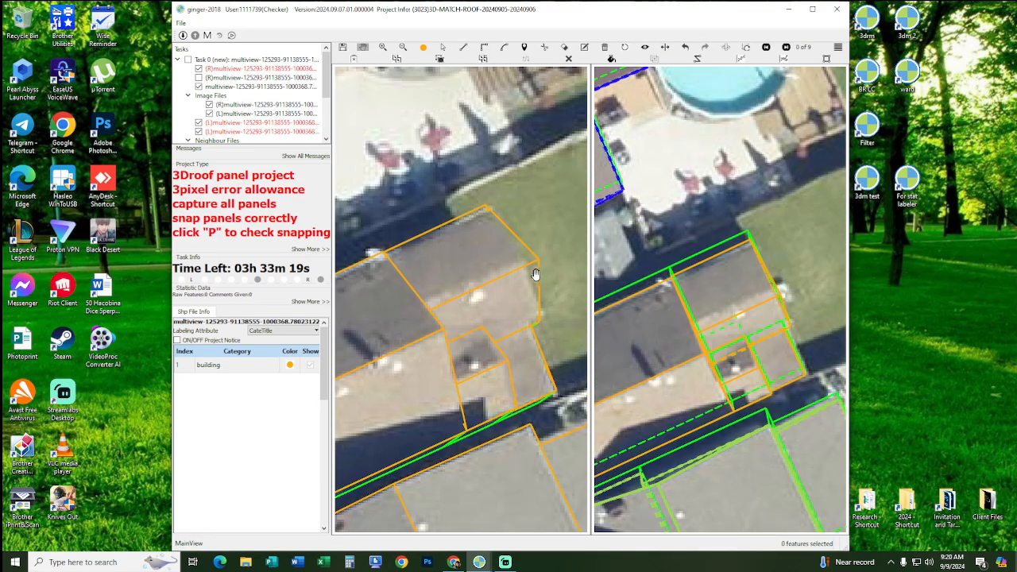
{"action": "scroll", "coordinate": [533, 270], "scroll_direction": "up", "scroll_amount": 2}
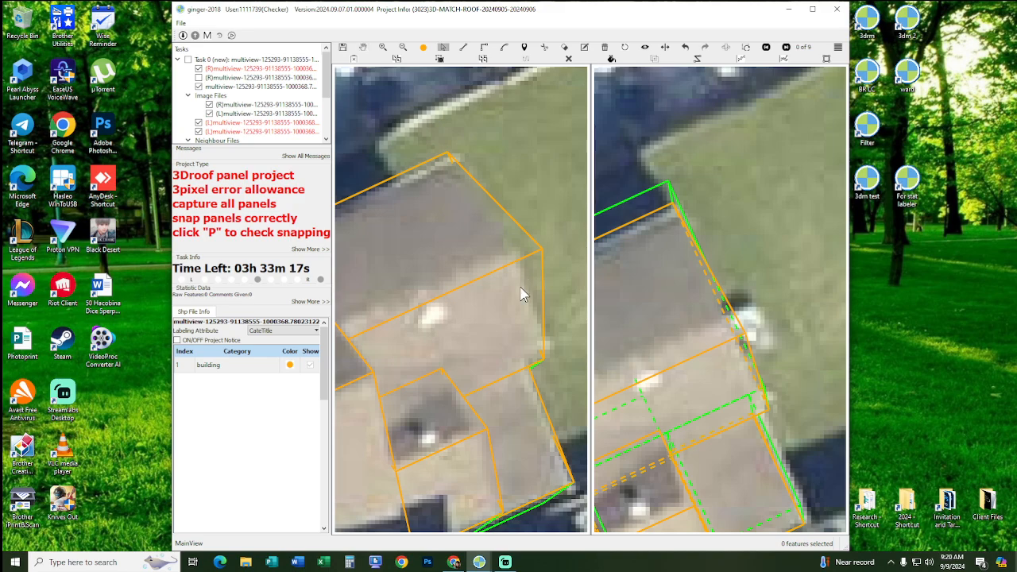
{"action": "left_click", "coordinate": [539, 269]}
{"action": "left_click_drag", "start_coordinate": [540, 251], "coordinate": [525, 256]}
{"action": "left_click", "coordinate": [542, 256]}
{"action": "key", "text": "Delete"}
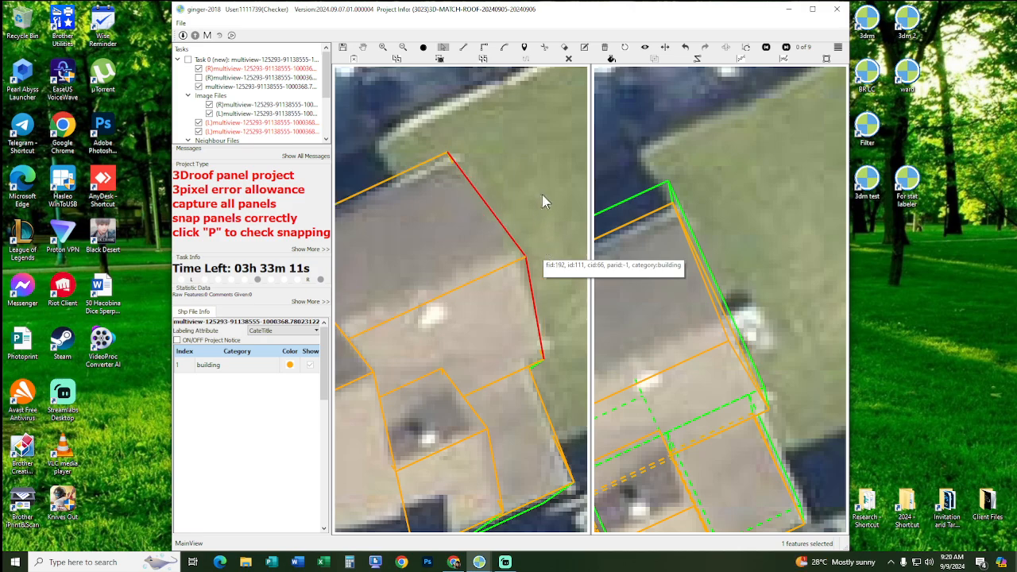
{"action": "left_click", "coordinate": [549, 254]}
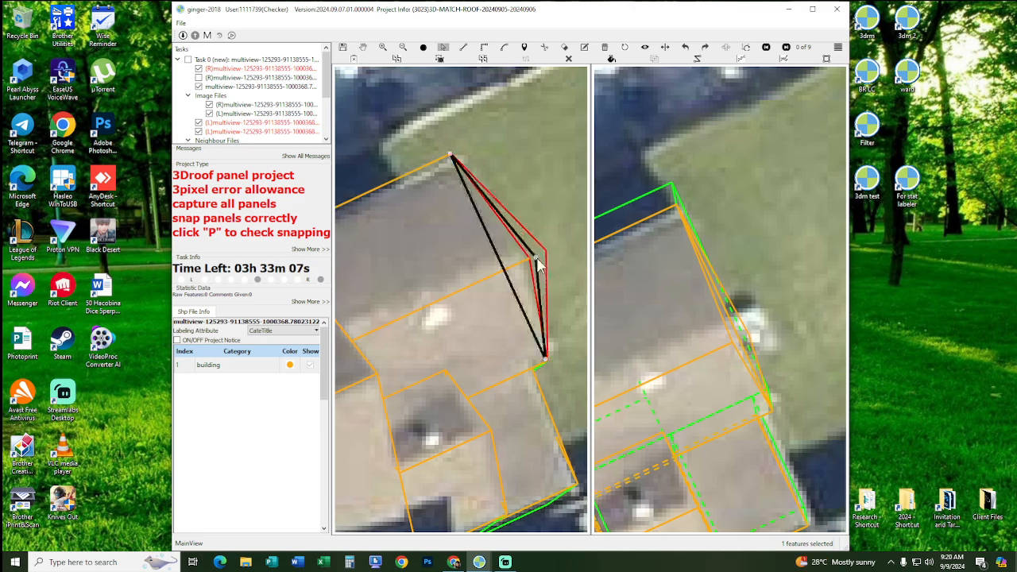
{"action": "key", "text": "Delete"}
- Delete the leftover surface at the yard-side gable end and trace a new triangle through its ridge and eave corners
{"action": "scroll", "coordinate": [544, 261], "scroll_direction": "down", "scroll_amount": 4}
{"action": "middle_click_drag", "start_coordinate": [528, 263], "coordinate": [459, 245]}
{"action": "scroll", "coordinate": [483, 268], "scroll_direction": "up", "scroll_amount": 2}
{"action": "left_click_drag", "start_coordinate": [488, 275], "coordinate": [487, 252]}
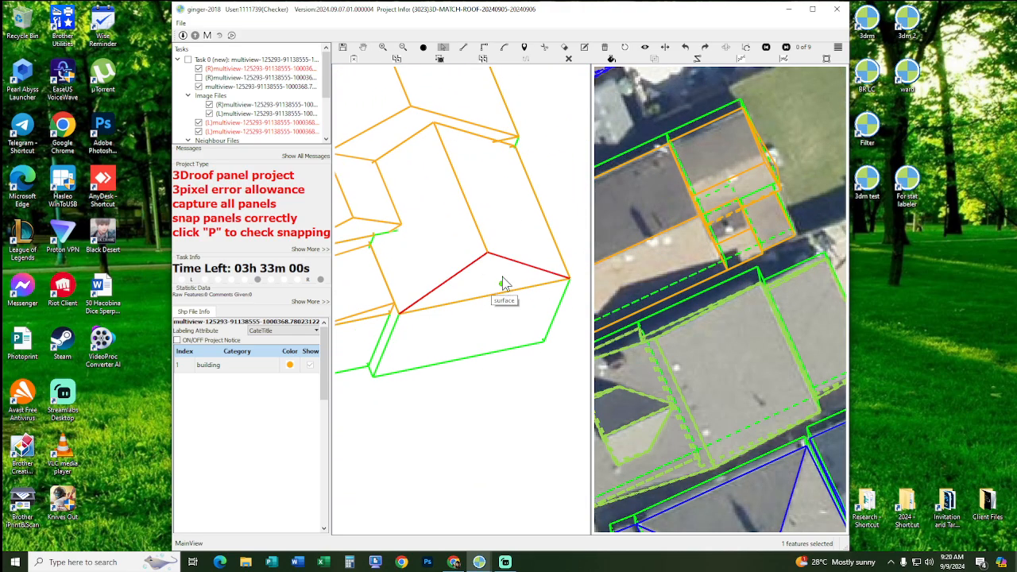
{"action": "key", "text": "p"}
{"action": "middle_click_drag", "start_coordinate": [509, 278], "coordinate": [511, 275]}
{"action": "key", "text": "Delete"}
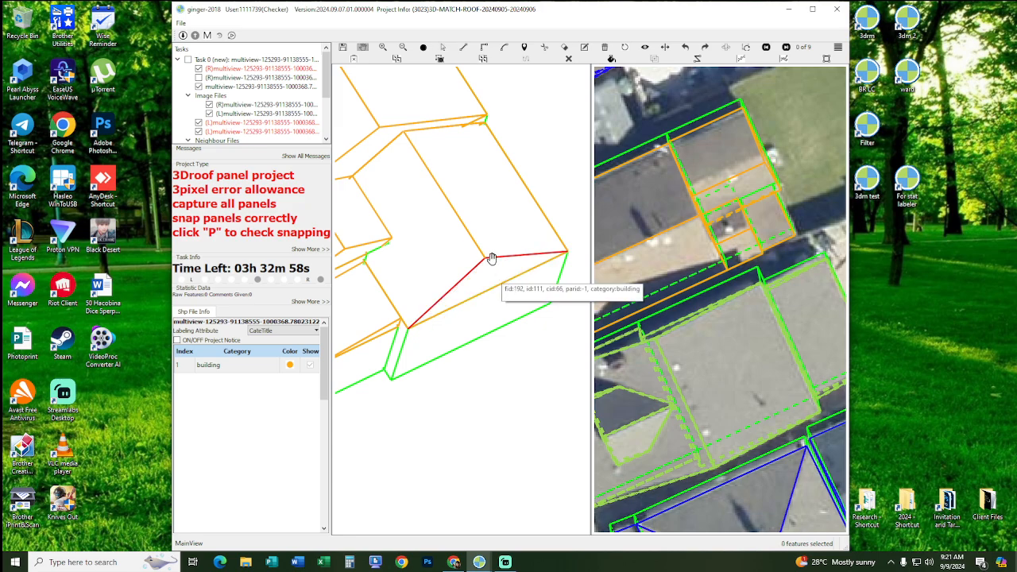
{"action": "key", "text": "l"}
{"action": "left_click", "coordinate": [485, 258]}
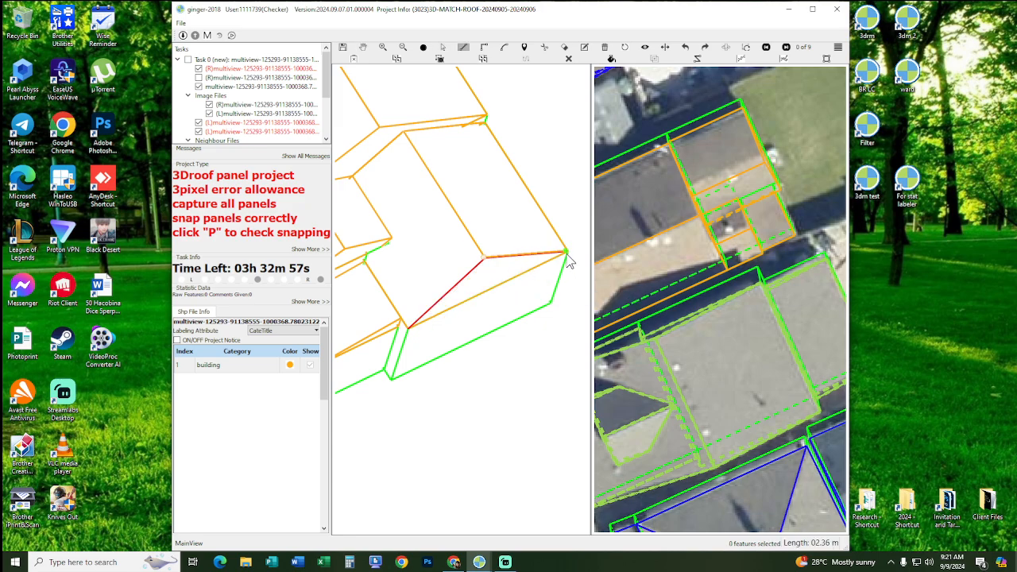
{"action": "right_click", "coordinate": [417, 334]}
{"action": "scroll", "coordinate": [419, 334], "scroll_direction": "down", "scroll_amount": 2}
{"action": "scroll", "coordinate": [504, 310], "scroll_direction": "down", "scroll_amount": 3}
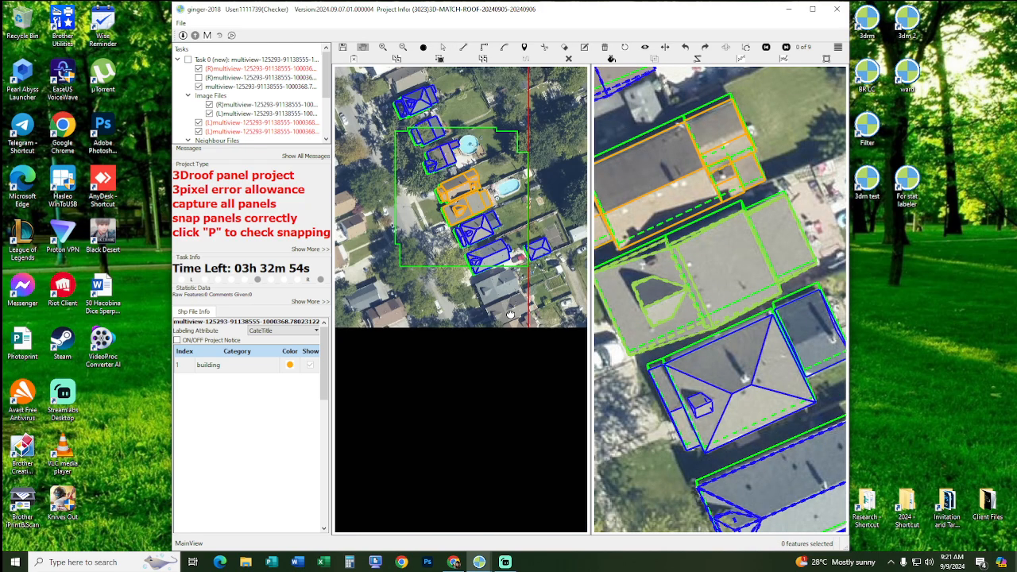
- Trace the small grey shed roof between the two houses as a rectangle and lengthen it towards the main roof
{"action": "scroll", "coordinate": [501, 224], "scroll_direction": "up", "scroll_amount": 5}
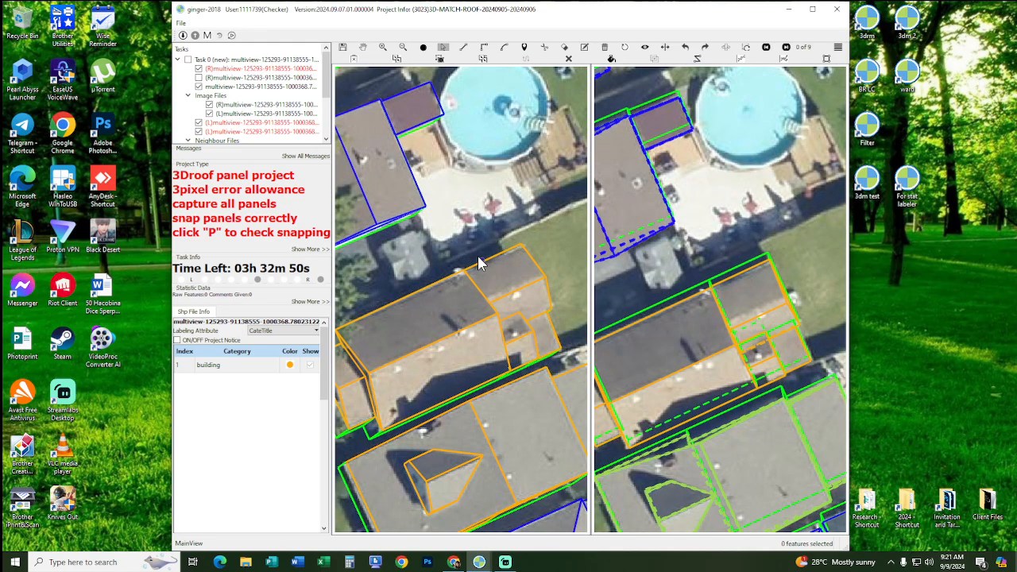
{"action": "left_click_drag", "start_coordinate": [439, 245], "coordinate": [556, 359]}
{"action": "middle_click_drag", "start_coordinate": [382, 364], "coordinate": [478, 327]}
{"action": "left_click_drag", "start_coordinate": [395, 281], "coordinate": [491, 389]}
{"action": "scroll", "coordinate": [477, 306], "scroll_direction": "down", "scroll_amount": 2}
{"action": "middle_click_drag", "start_coordinate": [417, 266], "coordinate": [484, 339]}
{"action": "scroll", "coordinate": [484, 337], "scroll_direction": "up", "scroll_amount": 3}
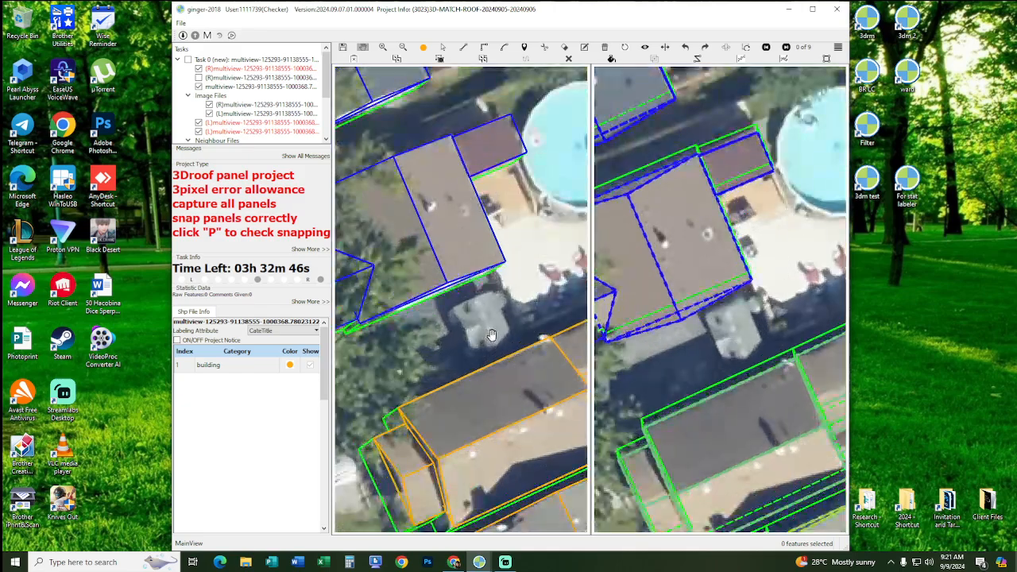
{"action": "scroll", "coordinate": [481, 316], "scroll_direction": "up", "scroll_amount": 2}
{"action": "left_click", "coordinate": [500, 263]}
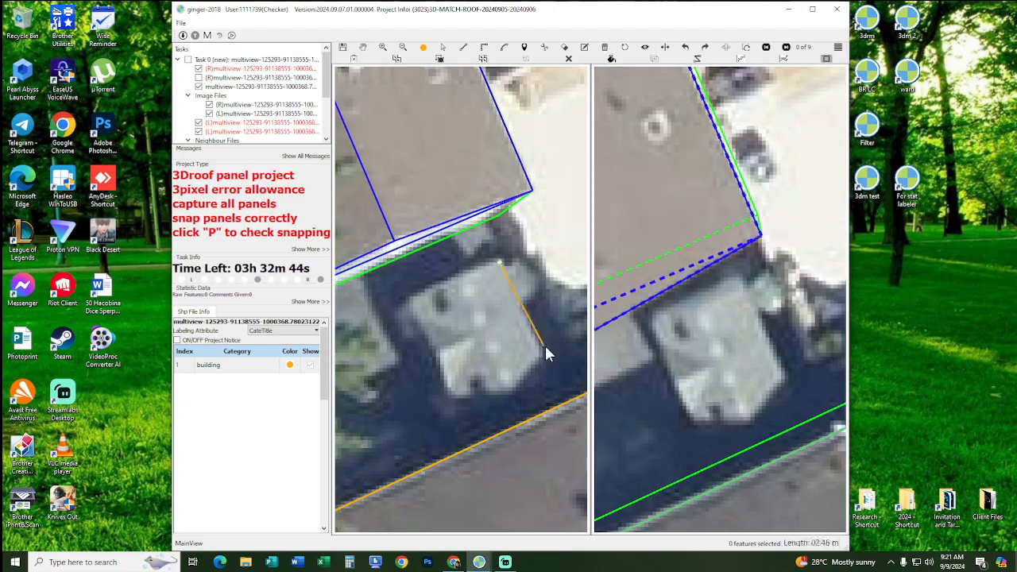
{"action": "left_click", "coordinate": [544, 355]}
{"action": "left_click", "coordinate": [447, 383]}
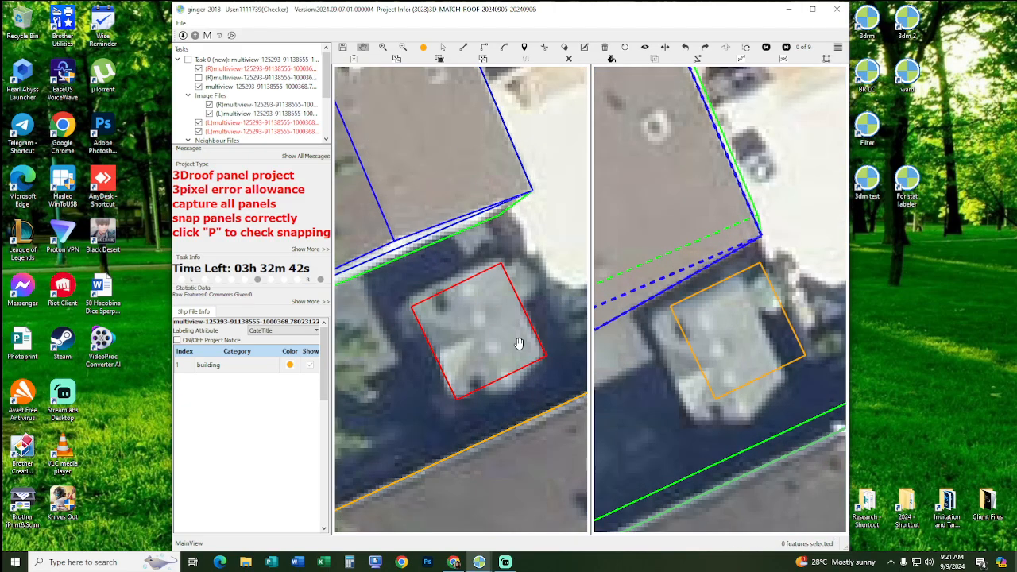
{"action": "scroll", "coordinate": [493, 342], "scroll_direction": "up", "scroll_amount": 1}
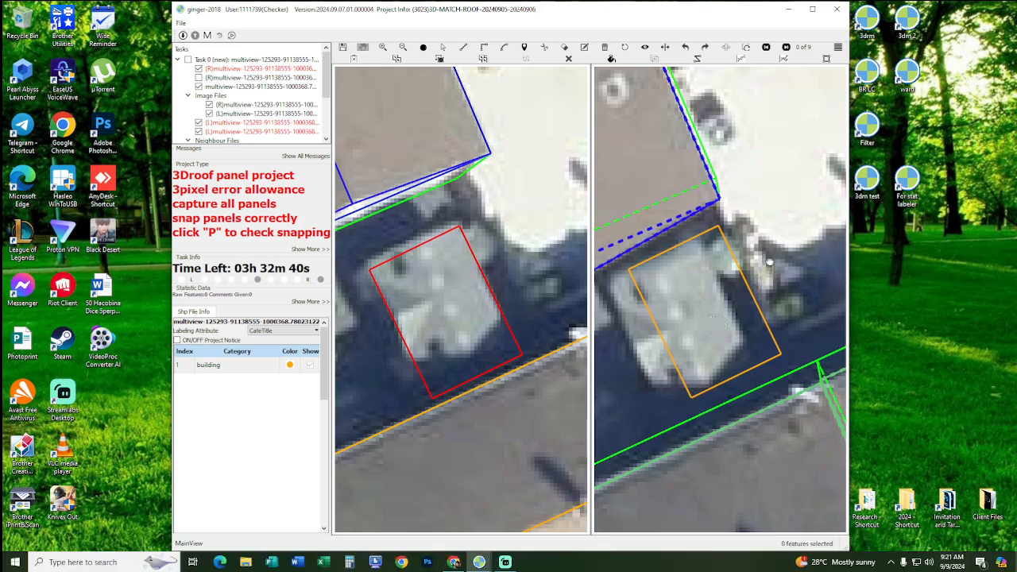
- Align the shed rectangle with the shed roof in the second image and adjust its length to fit
{"action": "left_click_drag", "start_coordinate": [769, 262], "coordinate": [783, 264]}
{"action": "left_click", "coordinate": [721, 291]}
{"action": "left_click_drag", "start_coordinate": [721, 292], "coordinate": [703, 315]}
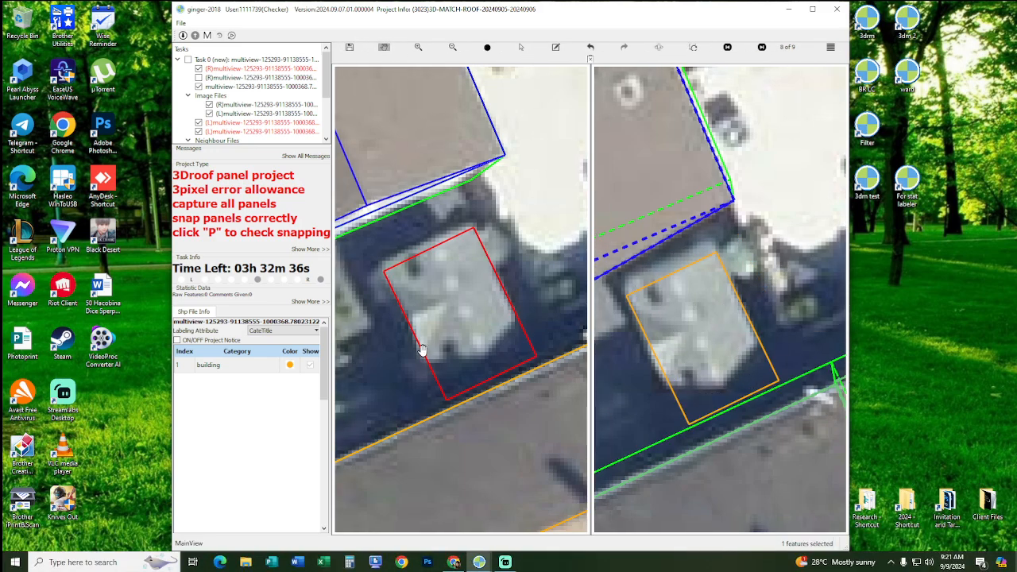
{"action": "scroll", "coordinate": [423, 348], "scroll_direction": "up", "scroll_amount": 1}
{"action": "left_click_drag", "start_coordinate": [519, 394], "coordinate": [504, 366]}
{"action": "key", "text": "e"}
{"action": "scroll", "coordinate": [504, 366], "scroll_direction": "down", "scroll_amount": 1}
{"action": "key", "text": "space"}
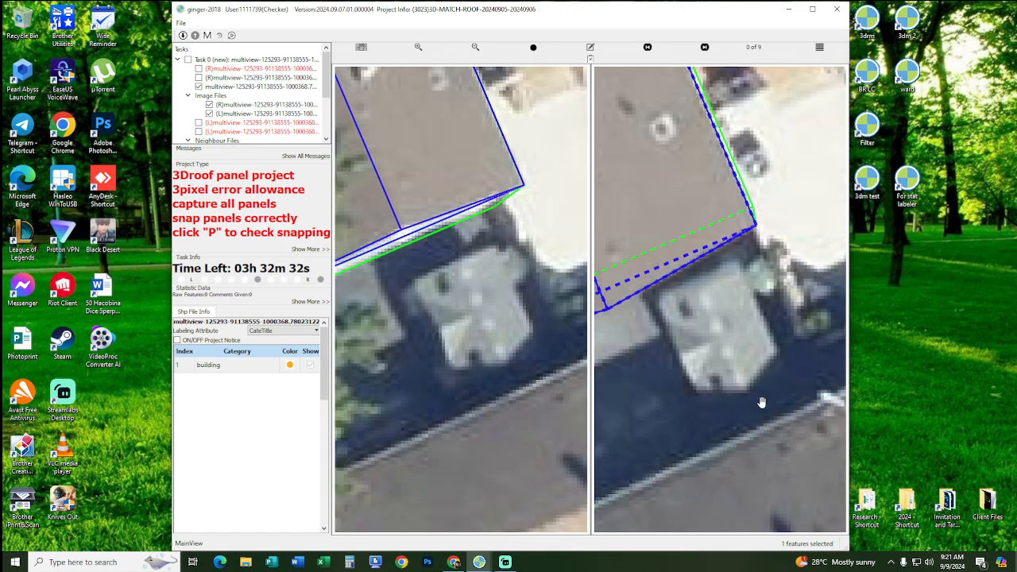
{"action": "key", "text": "space"}
{"action": "left_click_drag", "start_coordinate": [441, 284], "coordinate": [448, 295]}
{"action": "left_click_drag", "start_coordinate": [774, 274], "coordinate": [729, 323]}
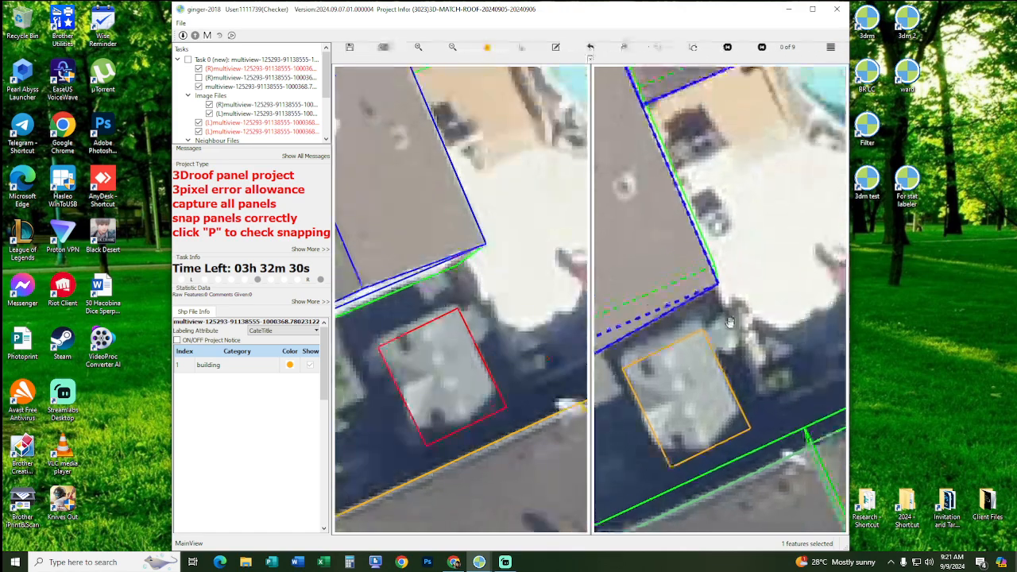
{"action": "left_click_drag", "start_coordinate": [702, 371], "coordinate": [693, 359]}
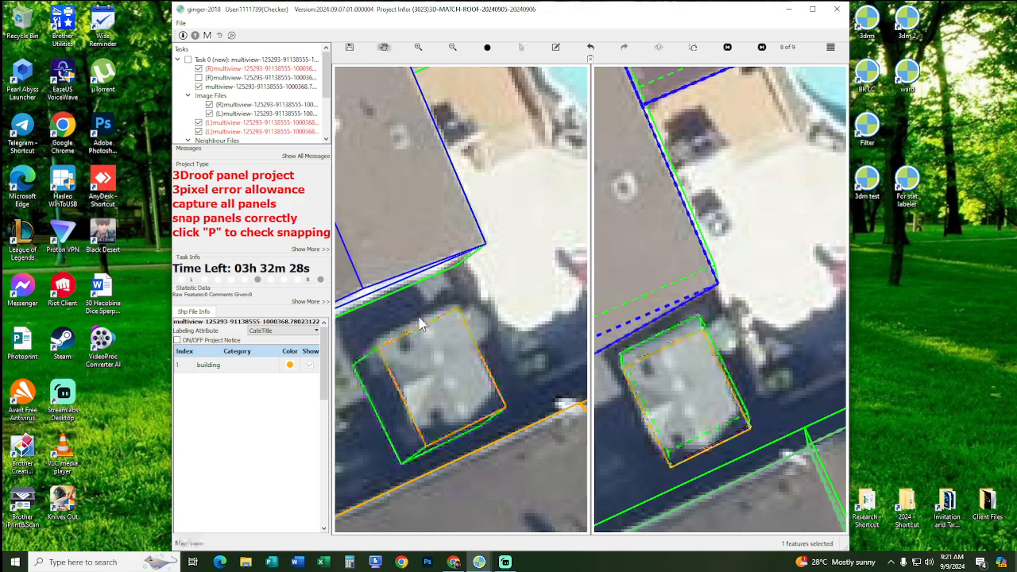
- Add a lengthwise ridge line through the middle of the shed roof and match its position in the second image
{"action": "key", "text": "e"}
{"action": "left_click_drag", "start_coordinate": [436, 340], "coordinate": [423, 305]}
{"action": "scroll", "coordinate": [433, 319], "scroll_direction": "up", "scroll_amount": 1}
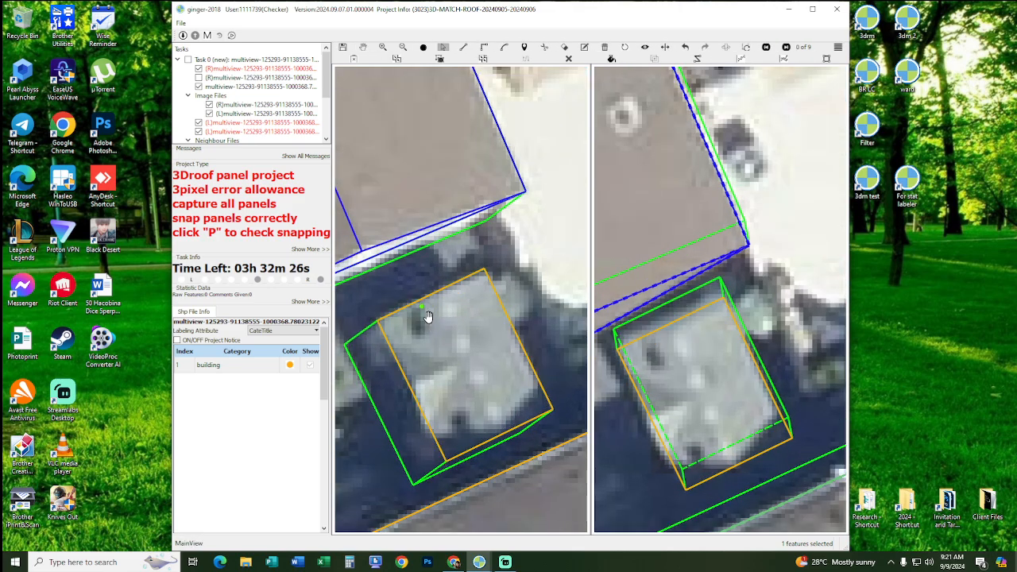
{"action": "scroll", "coordinate": [428, 317], "scroll_direction": "down", "scroll_amount": 2}
{"action": "scroll", "coordinate": [475, 324], "scroll_direction": "up", "scroll_amount": 1}
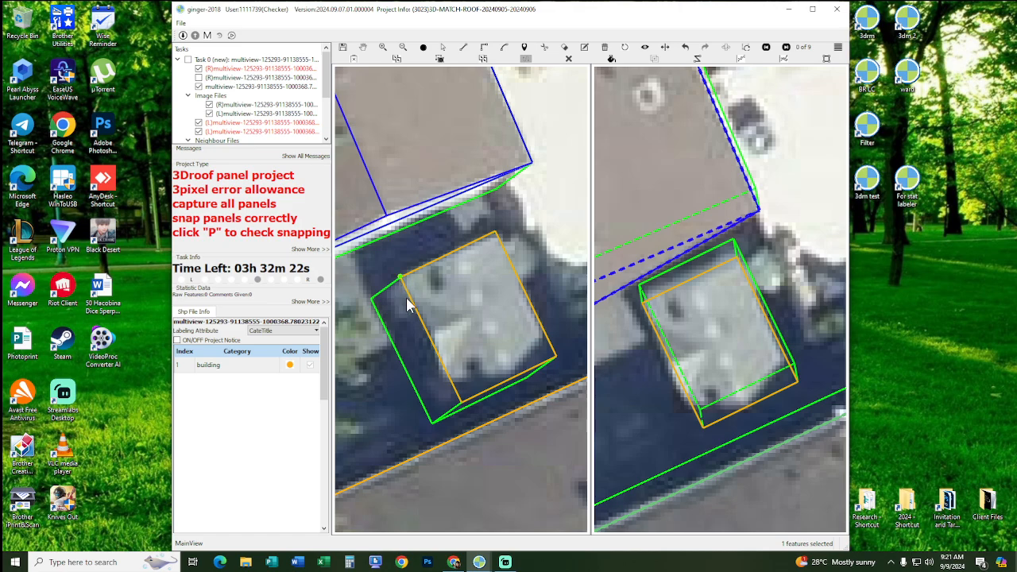
{"action": "double_click", "coordinate": [461, 402]}
{"action": "left_click_drag", "start_coordinate": [442, 358], "coordinate": [496, 326]}
{"action": "key", "text": "m"}
{"action": "left_click_drag", "start_coordinate": [734, 322], "coordinate": [729, 338]}
{"action": "key", "text": "space"}
- Trace the two sloping shed roof panels on either side of the ridge in the 3D view
{"action": "middle_click_drag", "start_coordinate": [493, 307], "coordinate": [514, 305]}
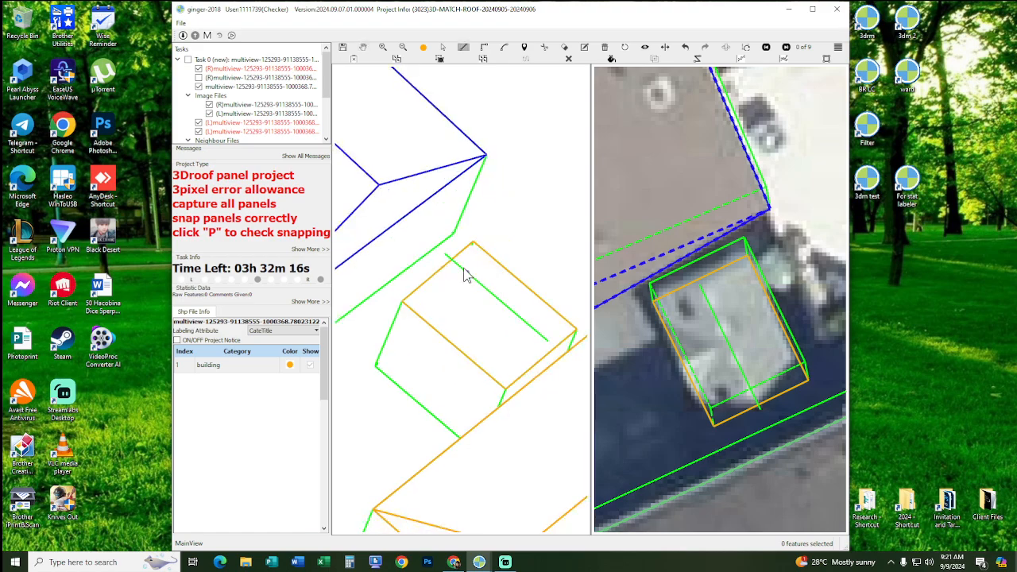
{"action": "left_click", "coordinate": [444, 254]}
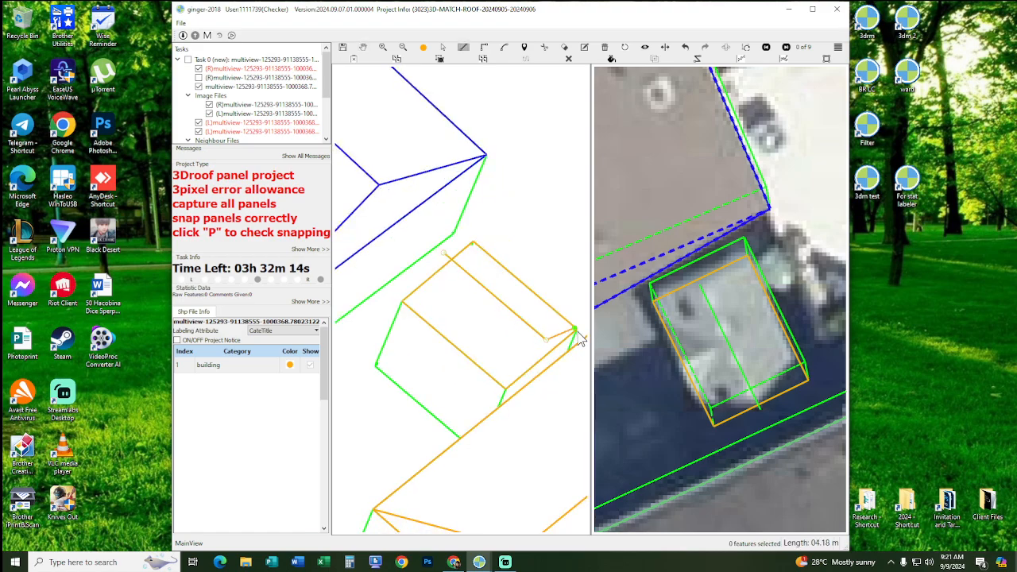
{"action": "left_click", "coordinate": [465, 258]}
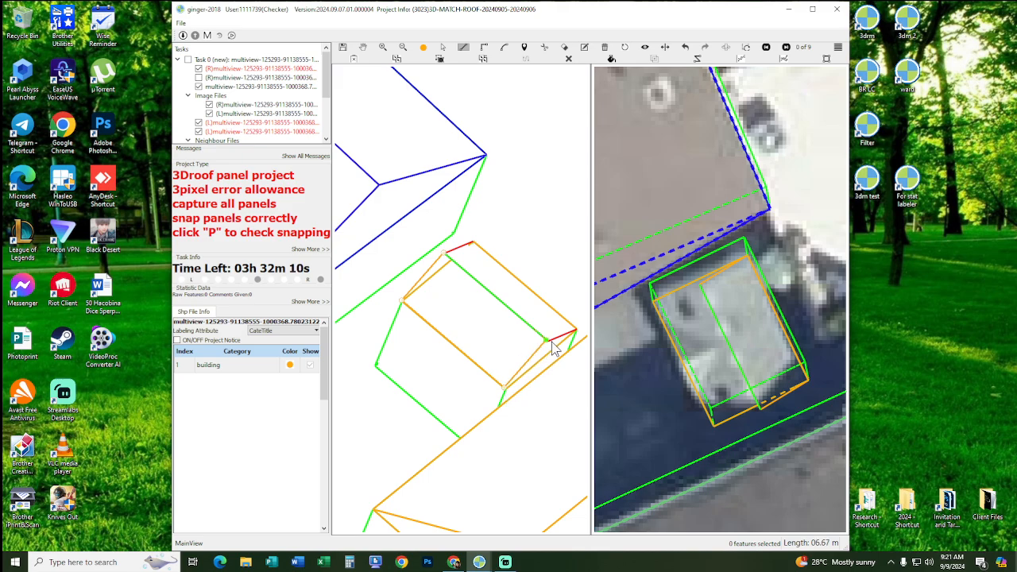
{"action": "left_click", "coordinate": [506, 390]}
{"action": "middle_click_drag", "start_coordinate": [496, 238], "coordinate": [495, 234]}
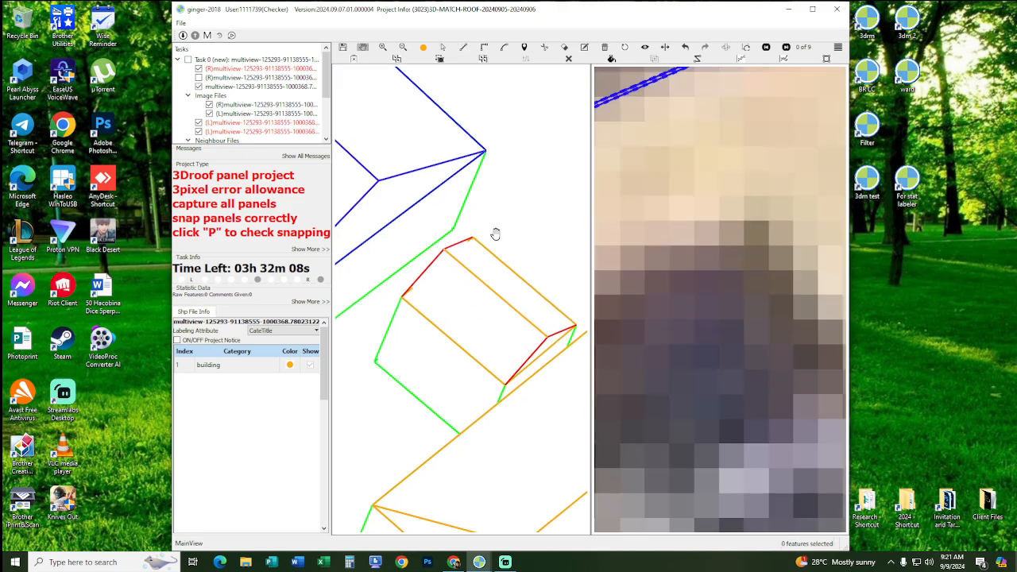
- Fill the gable triangles at both ends of the shed roof with the Line tool to clear the unsnapped edges
{"action": "key", "text": "l"}
{"action": "left_click", "coordinate": [445, 252]}
{"action": "left_click", "coordinate": [473, 238]}
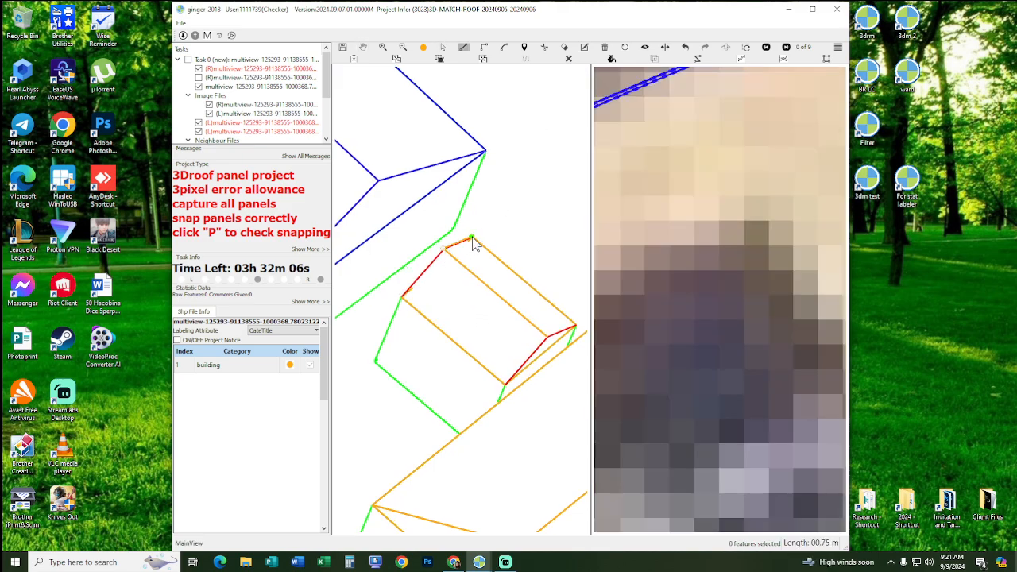
{"action": "left_click", "coordinate": [401, 300]}
{"action": "middle_click_drag", "start_coordinate": [537, 336], "coordinate": [491, 308]}
{"action": "key", "text": "l"}
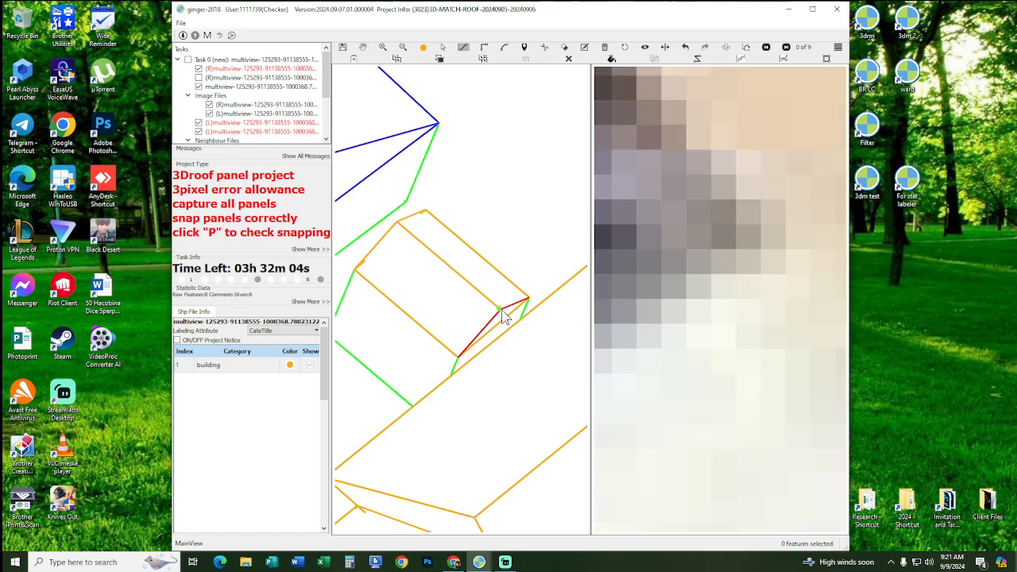
{"action": "left_click", "coordinate": [531, 293]}
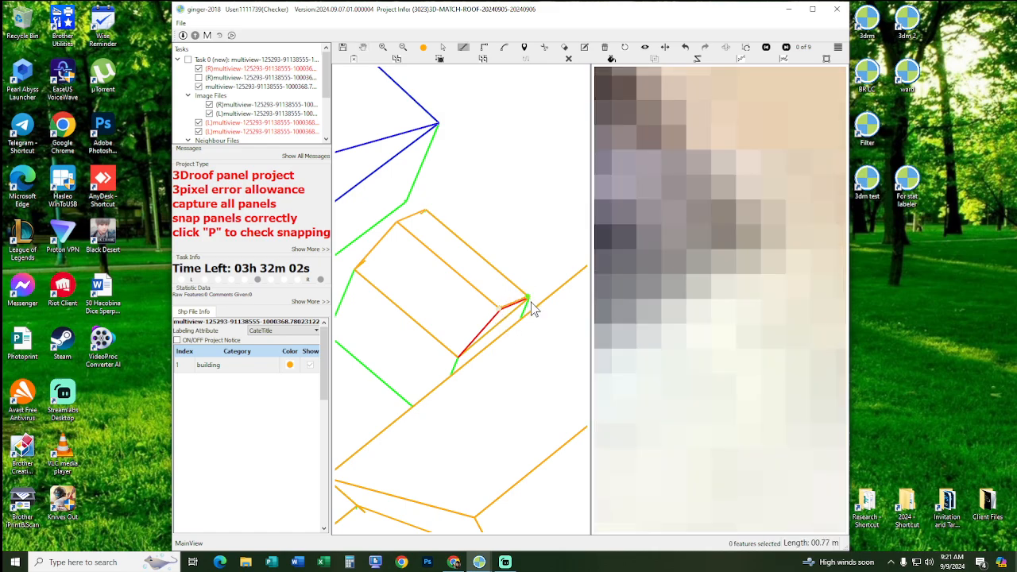
{"action": "left_click", "coordinate": [531, 302]}
{"action": "left_click", "coordinate": [462, 358]}
{"action": "middle_click_drag", "start_coordinate": [441, 296], "coordinate": [450, 301]}
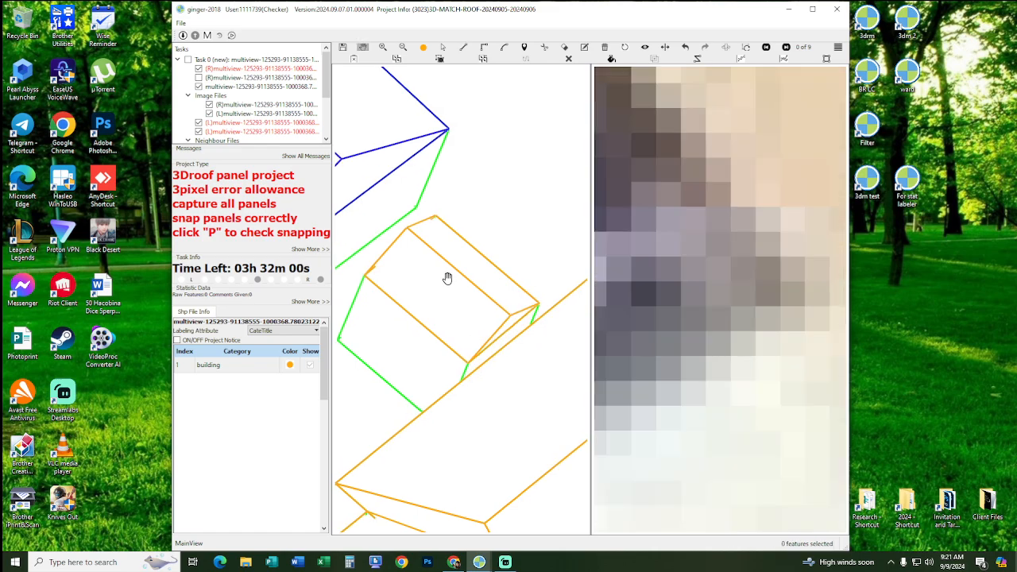
{"action": "scroll", "coordinate": [447, 278], "scroll_direction": "down", "scroll_amount": 5}
{"action": "scroll", "coordinate": [492, 279], "scroll_direction": "up", "scroll_amount": 4}
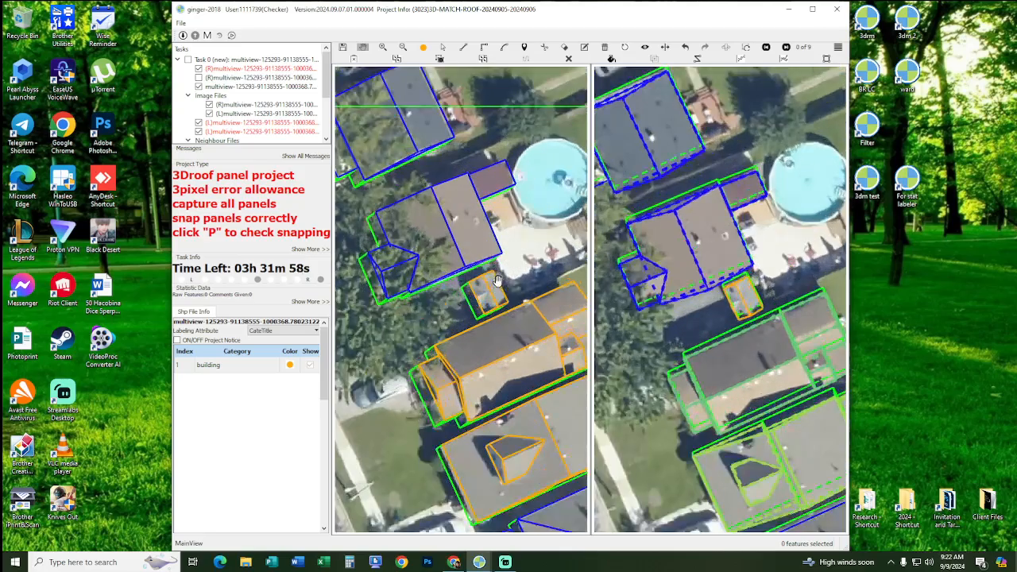
- Draw the first triangular dormer panel on the shed's sloping roof panel, from mid-slope out to the long eave
{"action": "scroll", "coordinate": [497, 280], "scroll_direction": "up", "scroll_amount": 6}
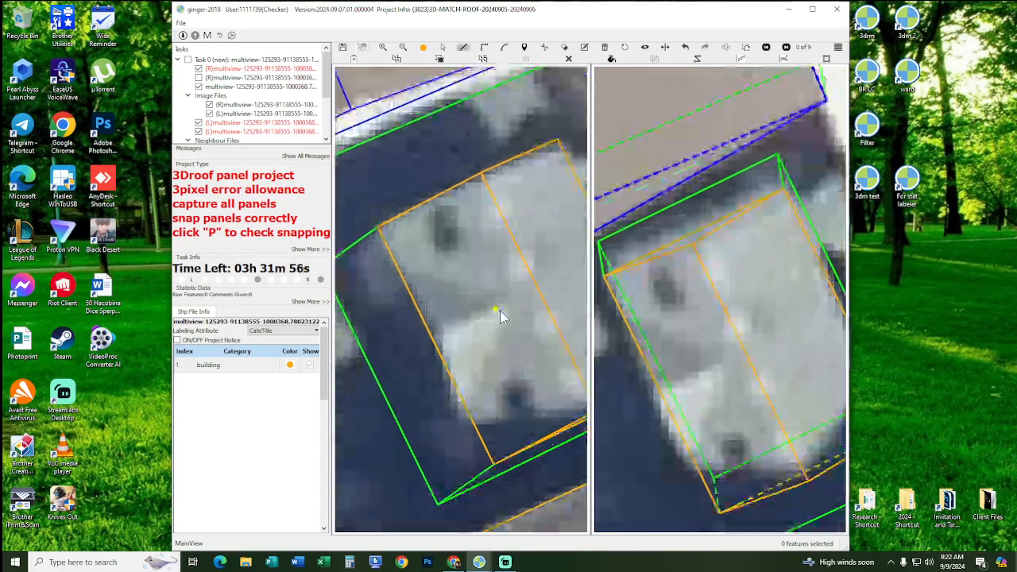
{"action": "left_click", "coordinate": [507, 303]}
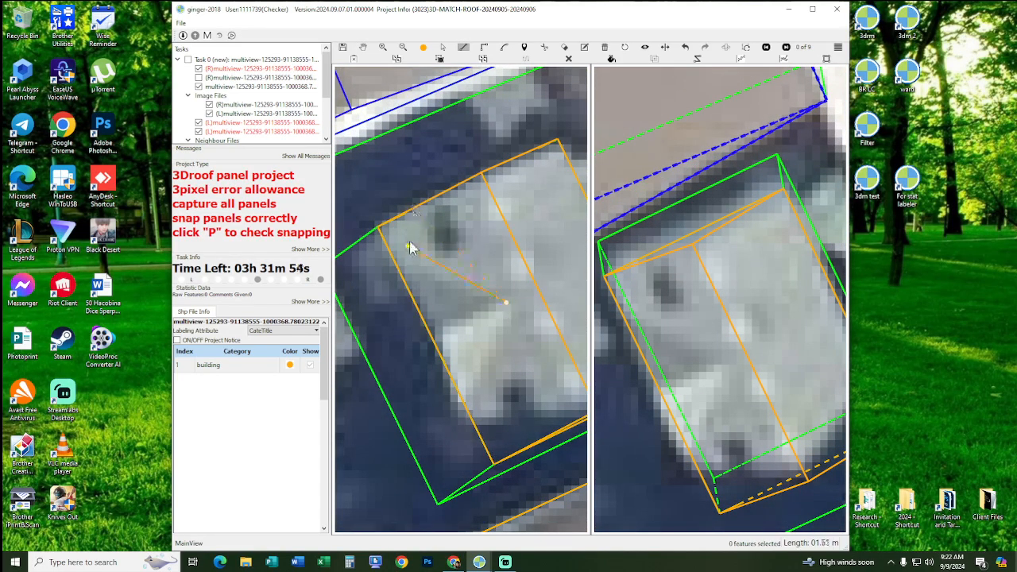
{"action": "left_click", "coordinate": [427, 217]}
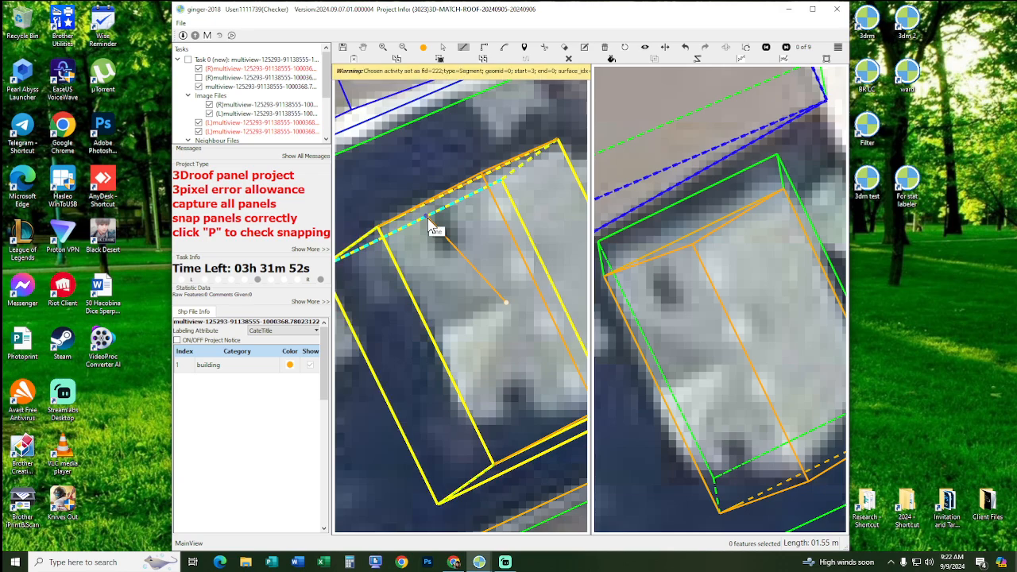
{"action": "left_click", "coordinate": [443, 335]}
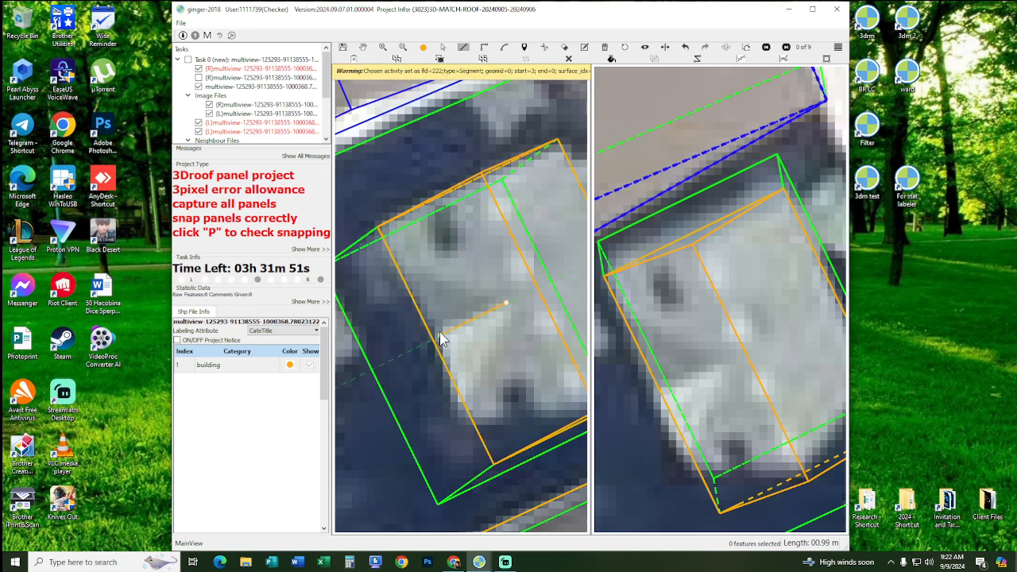
{"action": "left_click", "coordinate": [400, 273]}
{"action": "left_click", "coordinate": [507, 304]}
- Draw the second triangular dormer panel and close the triangular front face of the shed's dormer
{"action": "left_click", "coordinate": [508, 304]}
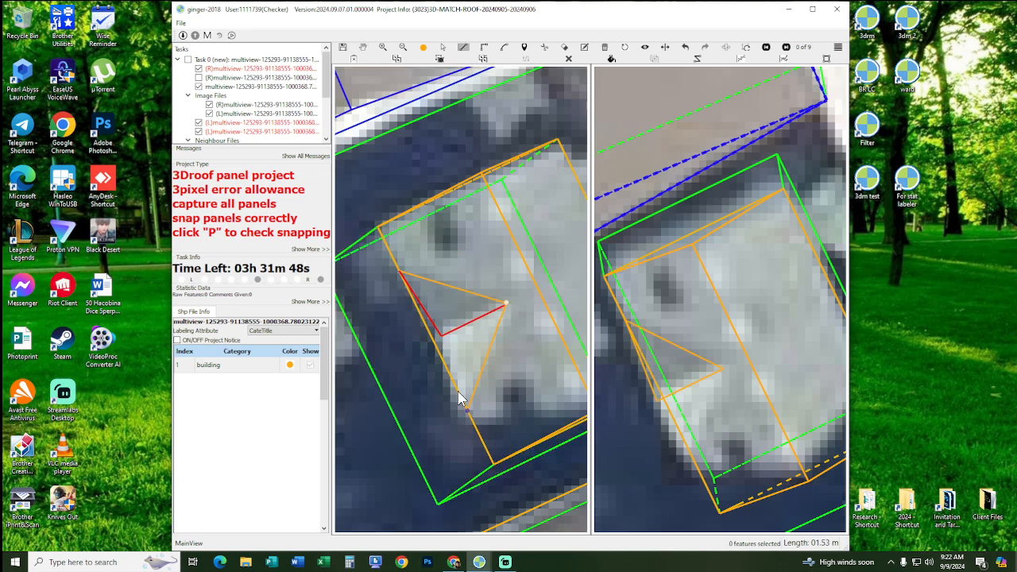
{"action": "double_click", "coordinate": [443, 336]}
{"action": "left_click", "coordinate": [443, 336]}
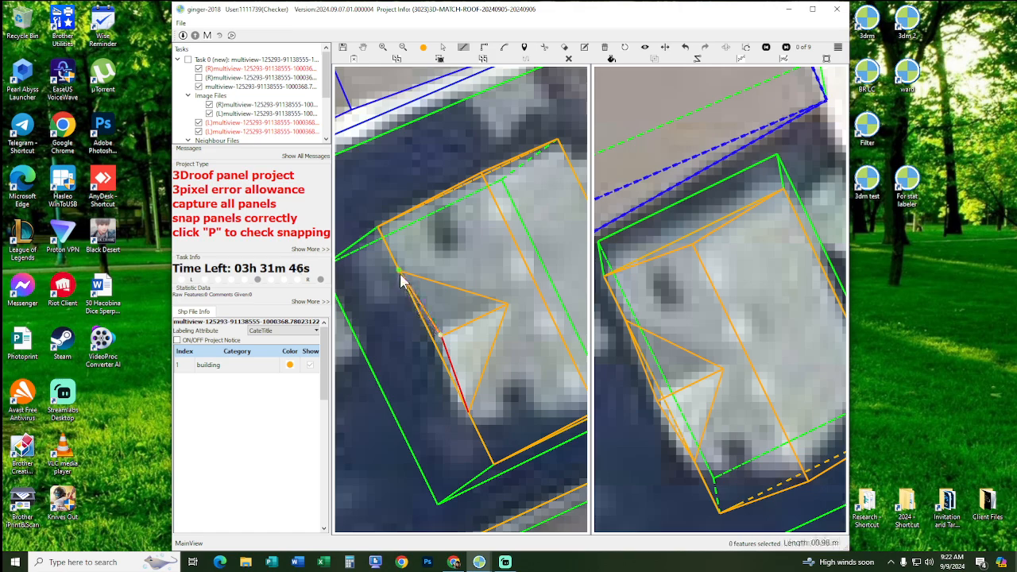
{"action": "left_click", "coordinate": [401, 272]}
{"action": "double_click", "coordinate": [465, 416]}
- Try to clear the sloping shed panel from beneath the dormer and check the edges around the opening
{"action": "scroll", "coordinate": [479, 393], "scroll_direction": "down", "scroll_amount": 2}
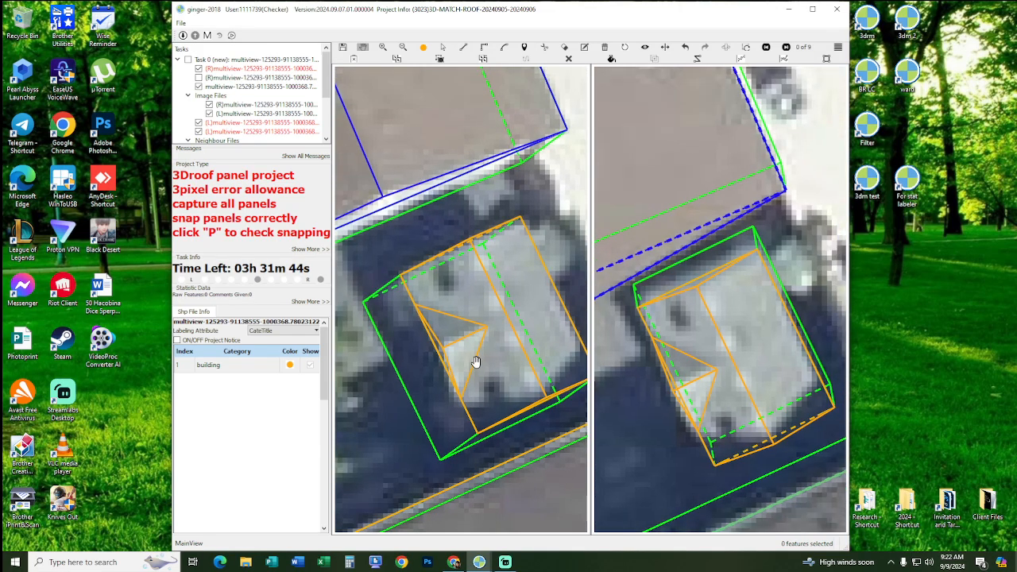
{"action": "left_click", "coordinate": [471, 351]}
{"action": "left_click", "coordinate": [442, 316], "text": "ctrl"}
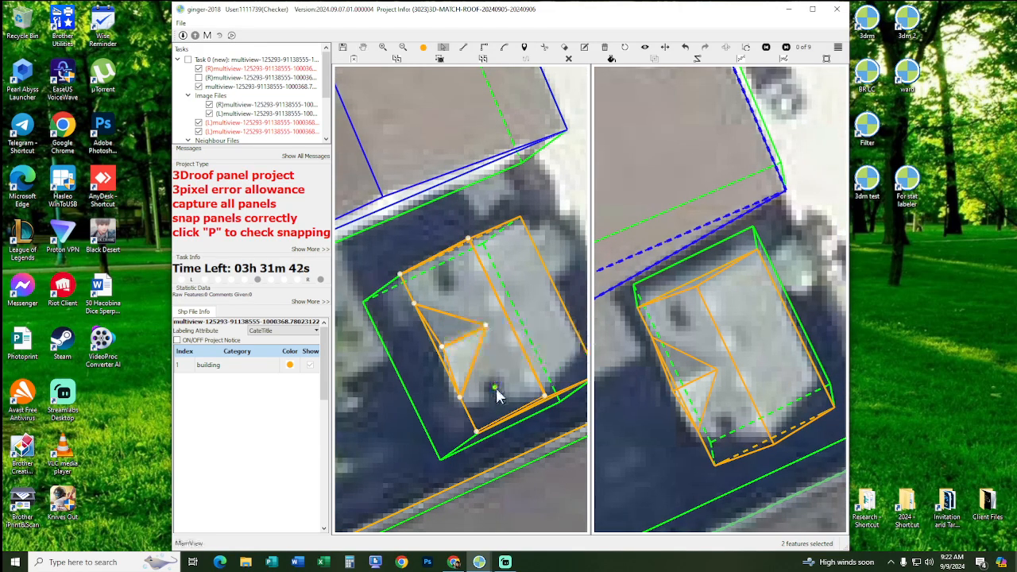
{"action": "key", "text": "p"}
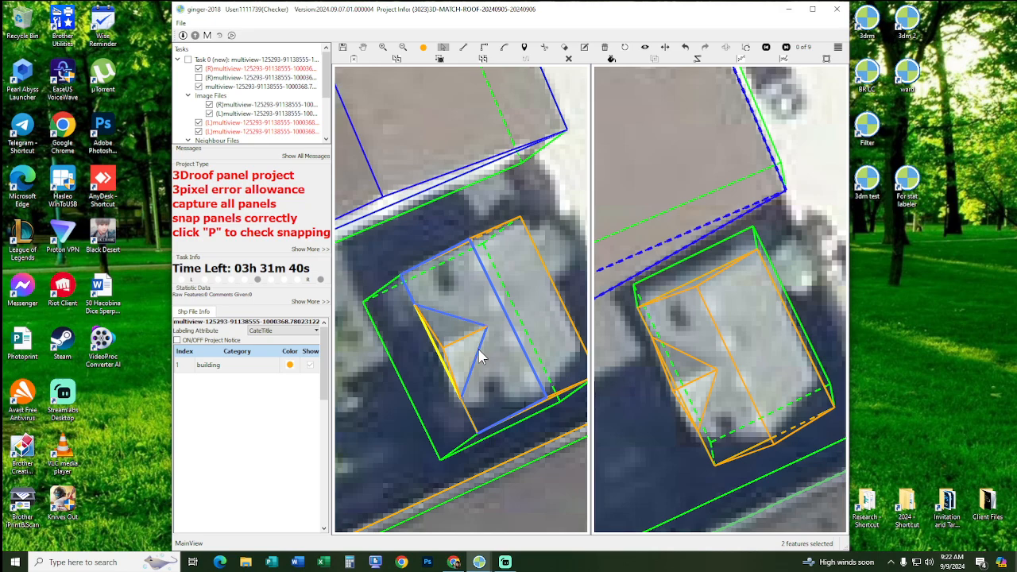
{"action": "scroll", "coordinate": [512, 341], "scroll_direction": "up", "scroll_amount": 2}
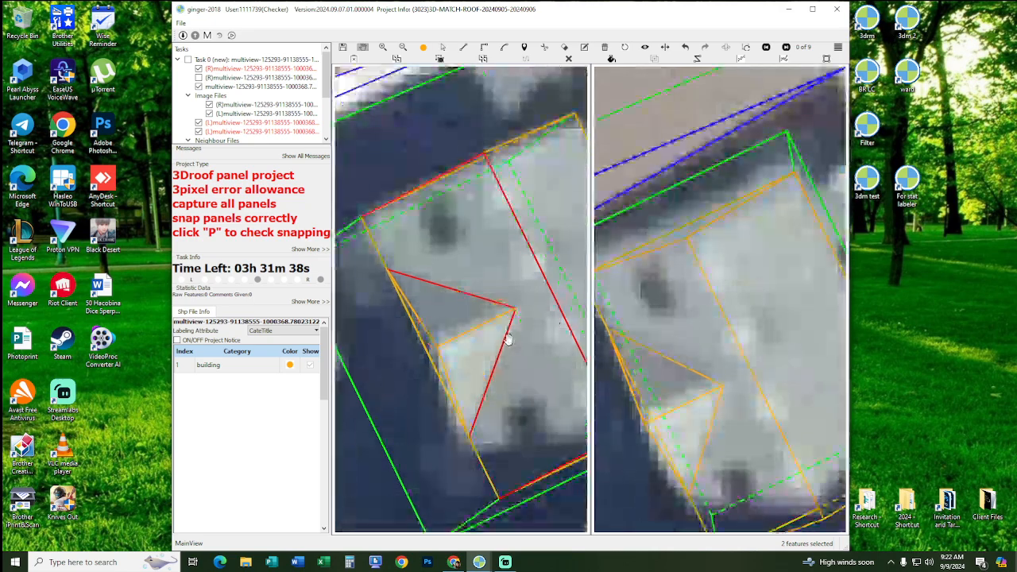
{"action": "scroll", "coordinate": [513, 342], "scroll_direction": "down", "scroll_amount": 2}
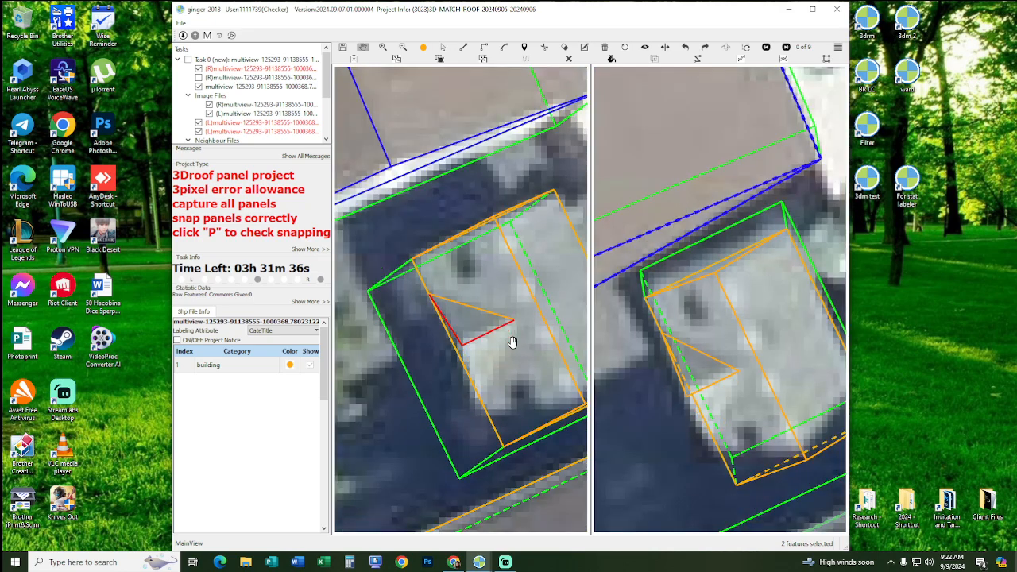
- Redraw the second triangular dormer panel on the shed roof and check the panel snapping
{"action": "key", "text": "l"}
{"action": "left_click", "coordinate": [461, 344]}
{"action": "left_click", "coordinate": [478, 394]}
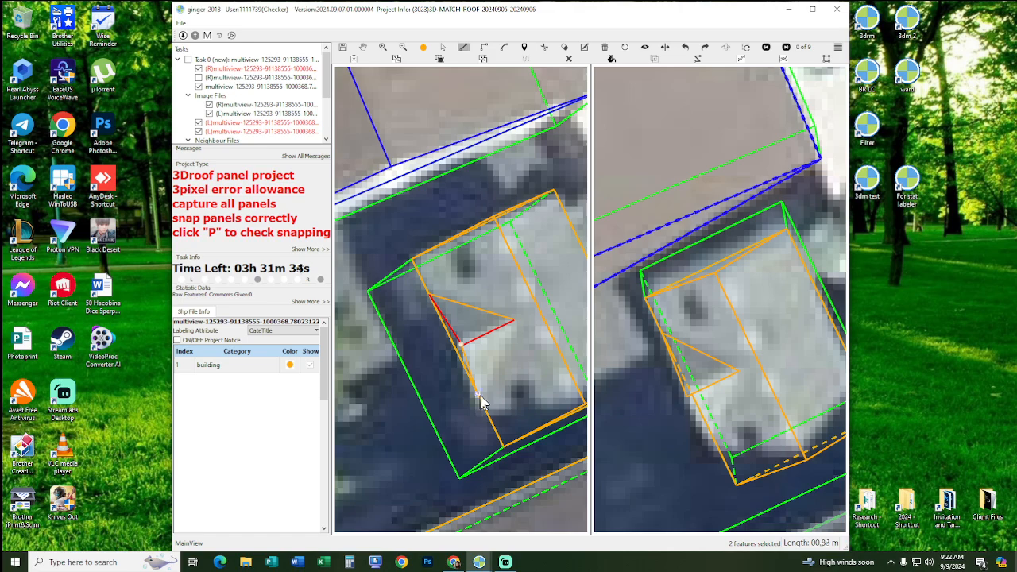
{"action": "left_click", "coordinate": [461, 345]}
{"action": "key", "text": "p"}
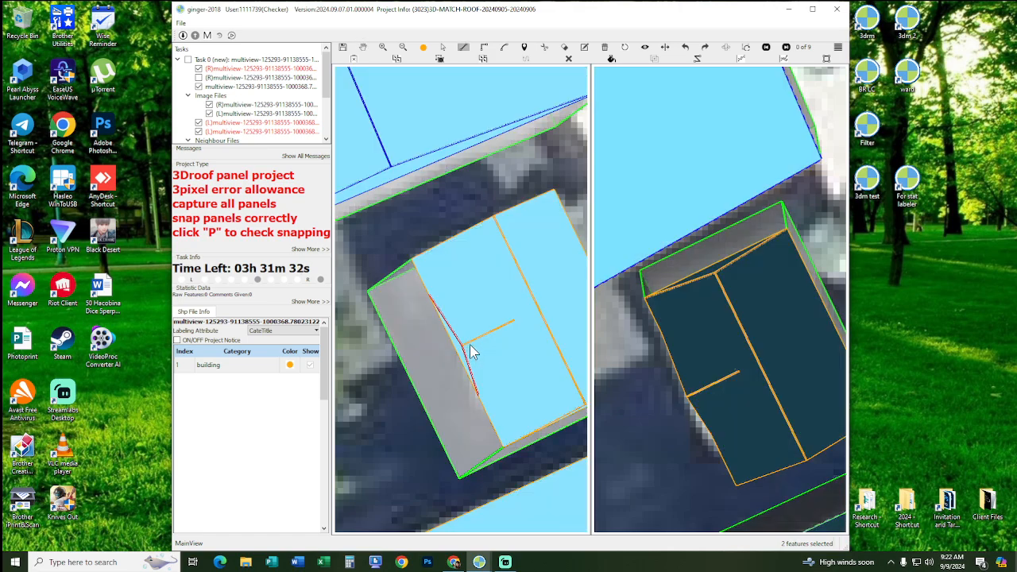
{"action": "key", "text": "p"}
- Fill the dormer's triangular front face along the shed eave with the Line tool
{"action": "scroll", "coordinate": [452, 358], "scroll_direction": "up", "scroll_amount": 1}
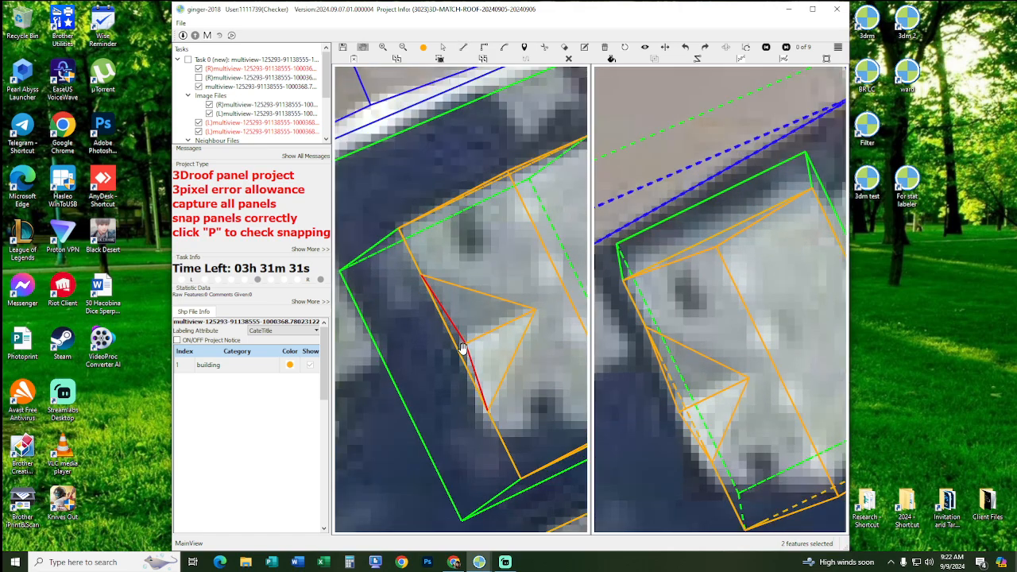
{"action": "scroll", "coordinate": [461, 348], "scroll_direction": "up", "scroll_amount": 2}
{"action": "key", "text": "l"}
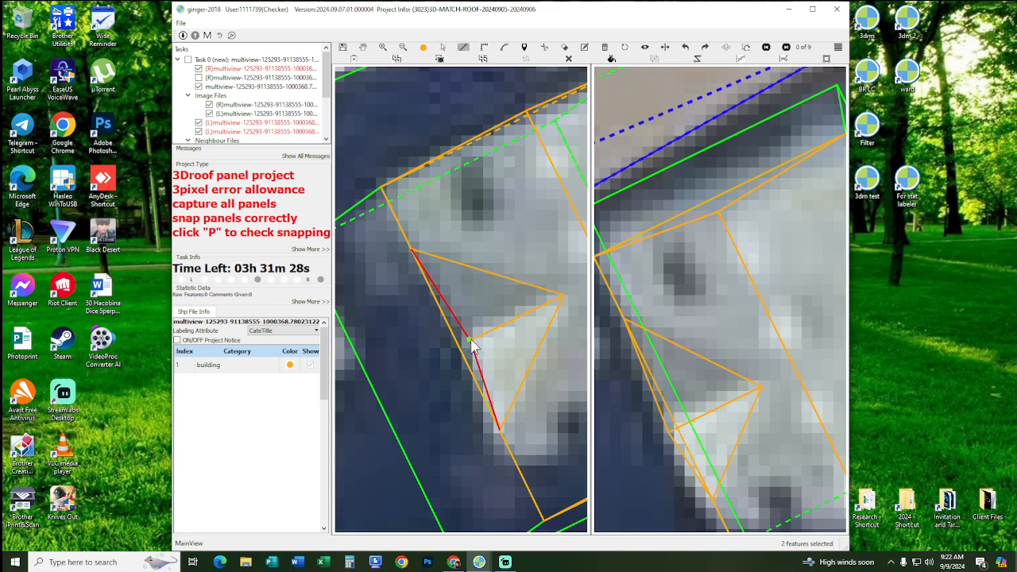
{"action": "left_click", "coordinate": [470, 341]}
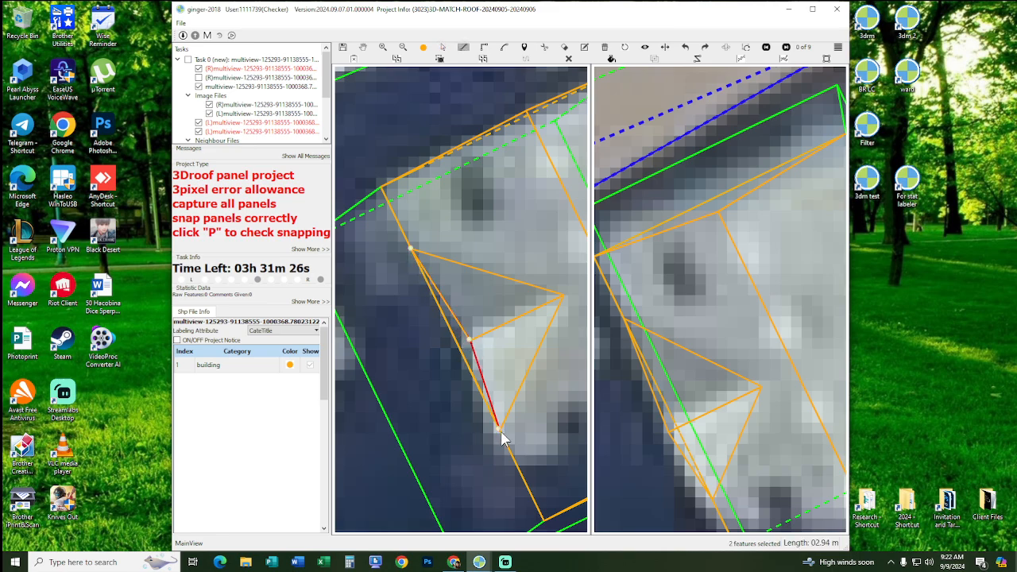
{"action": "key", "text": "Escape"}
- Remove the sloping shed panel beneath the dormer and check the snapping of the remaining panels
{"action": "scroll", "coordinate": [495, 410], "scroll_direction": "down", "scroll_amount": 2}
{"action": "left_click", "coordinate": [492, 352]}
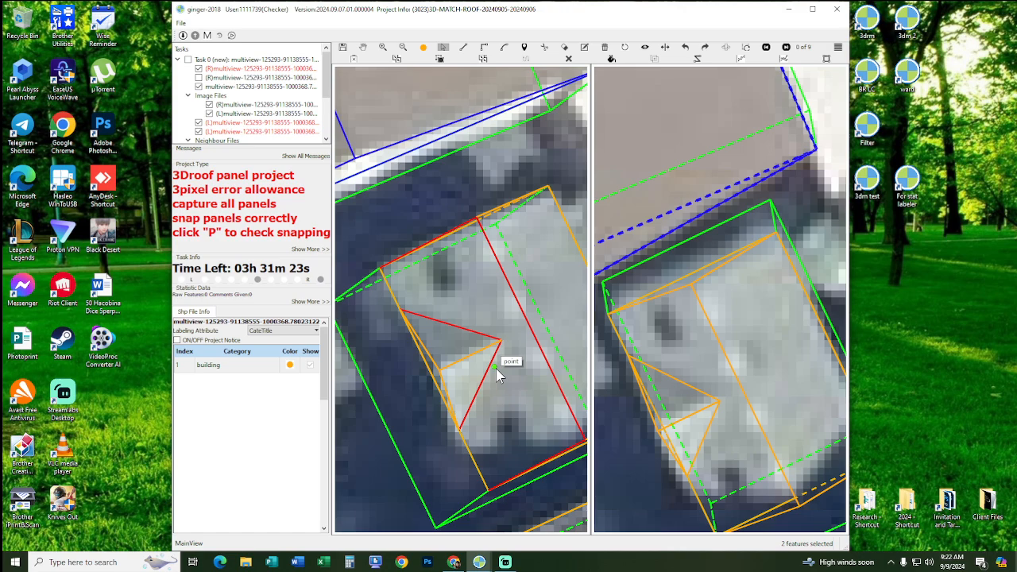
{"action": "left_click", "coordinate": [475, 382], "text": "ctrl"}
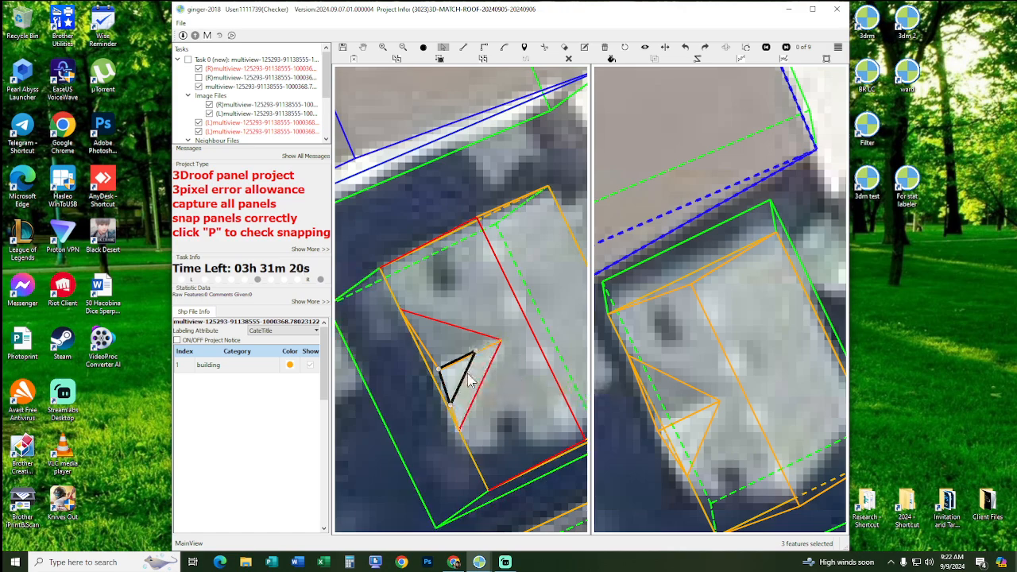
{"action": "key", "text": "p"}
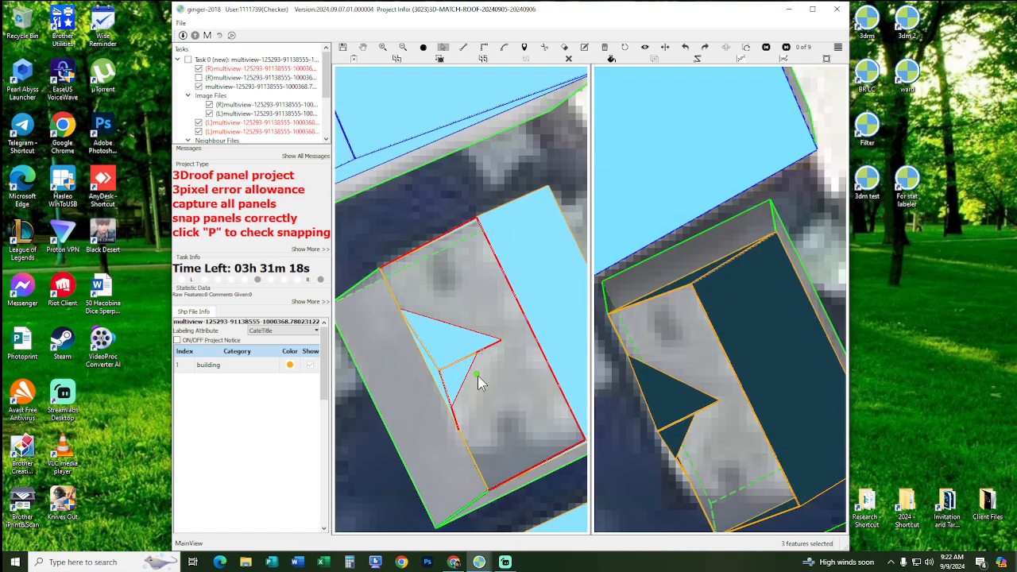
- Retrace the shed's sloping panel around the dormer, following the ridge, both gable edges and the dormer's valley lines
{"action": "scroll", "coordinate": [500, 380], "scroll_direction": "down", "scroll_amount": 2}
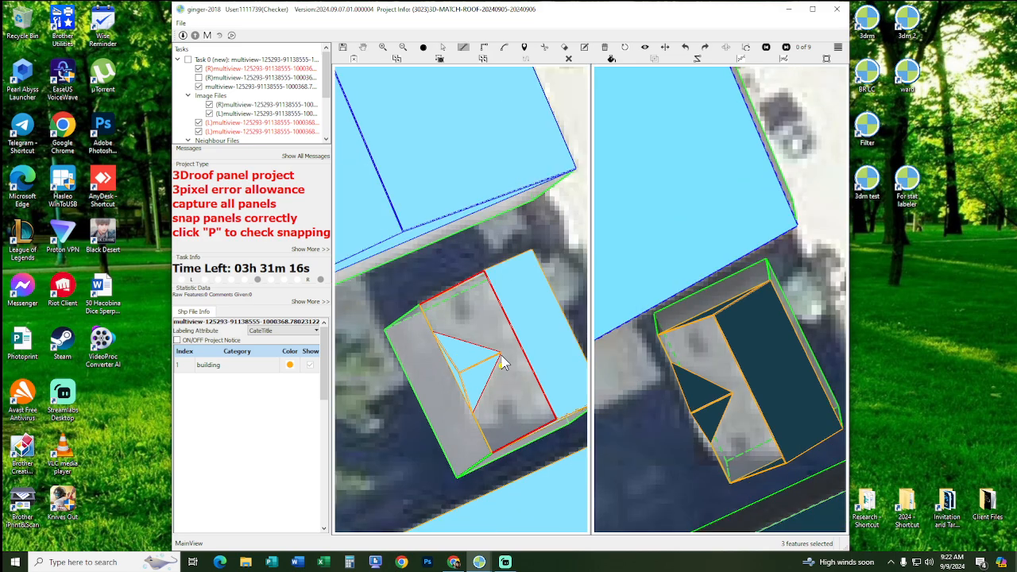
{"action": "scroll", "coordinate": [503, 364], "scroll_direction": "up", "scroll_amount": 2}
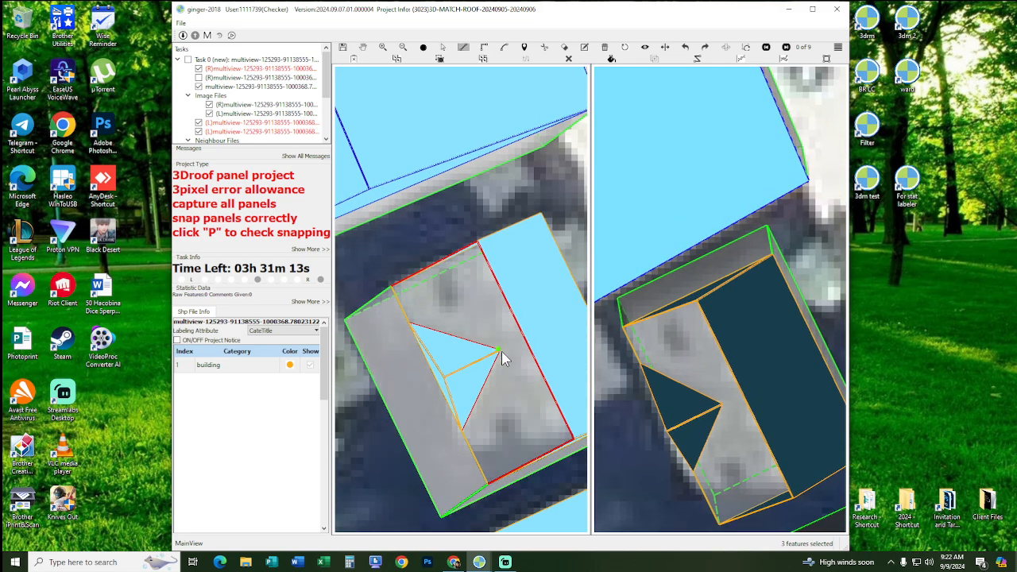
{"action": "left_click", "coordinate": [390, 284]}
{"action": "left_click", "coordinate": [477, 241]}
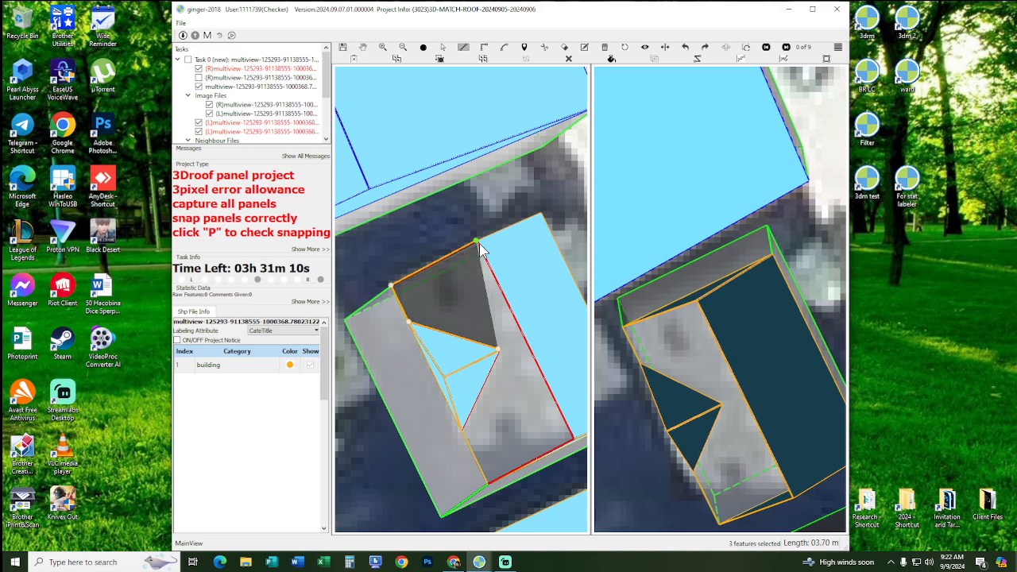
{"action": "middle_click_drag", "start_coordinate": [475, 295], "coordinate": [417, 226]}
{"action": "left_click", "coordinate": [513, 369]}
{"action": "left_click", "coordinate": [428, 413]}
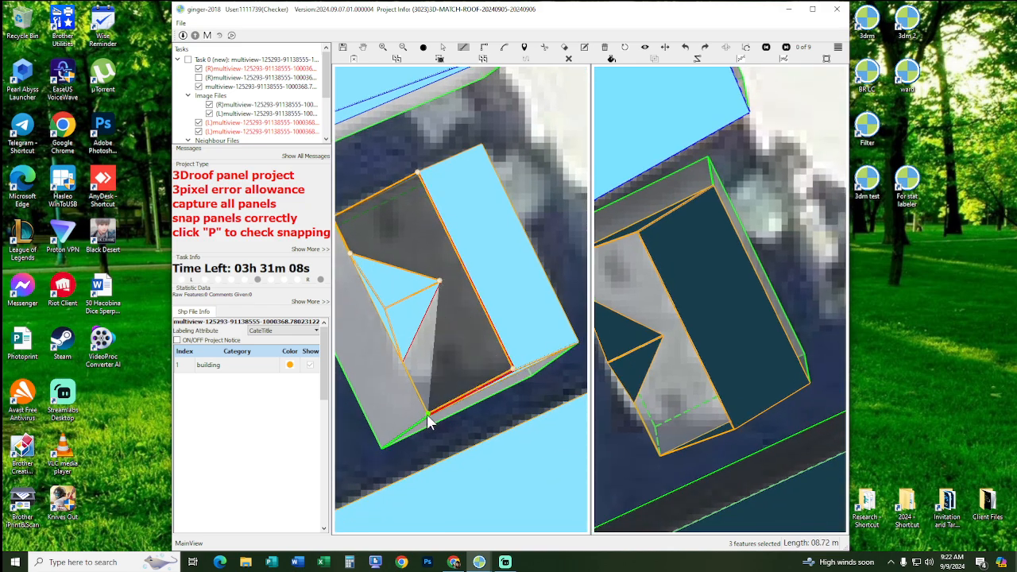
{"action": "left_click", "coordinate": [402, 362]}
- Select the whole shed roof and review it alongside the neighbouring roofs in both images
{"action": "scroll", "coordinate": [454, 356], "scroll_direction": "down", "scroll_amount": 2}
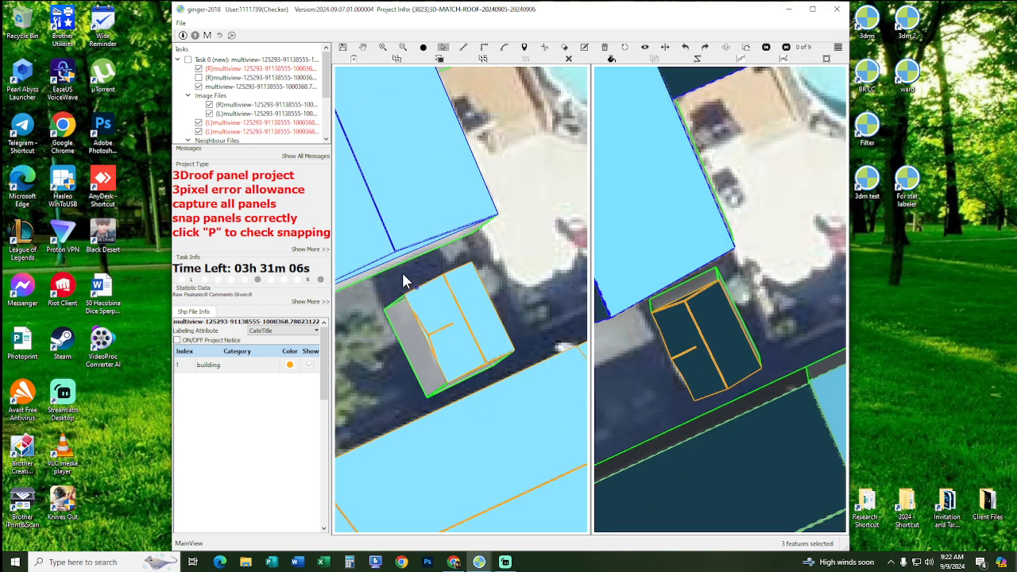
{"action": "left_click_drag", "start_coordinate": [402, 274], "coordinate": [494, 357]}
{"action": "middle_click_drag", "start_coordinate": [536, 275], "coordinate": [502, 252]}
{"action": "scroll", "coordinate": [501, 255], "scroll_direction": "down", "scroll_amount": 5}
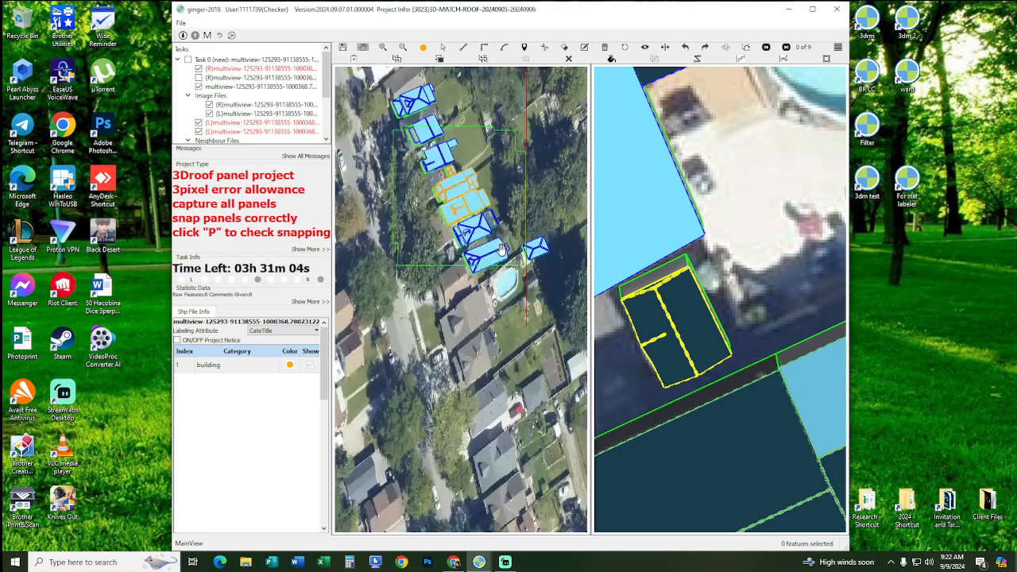
{"action": "scroll", "coordinate": [501, 258], "scroll_direction": "up", "scroll_amount": 5}
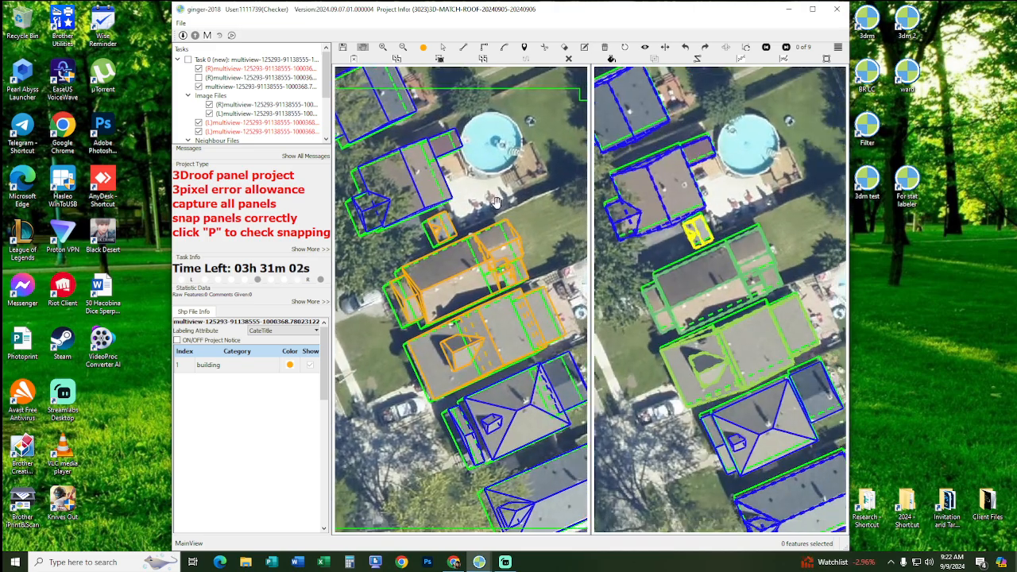
{"action": "left_click_drag", "start_coordinate": [518, 216], "coordinate": [523, 224]}
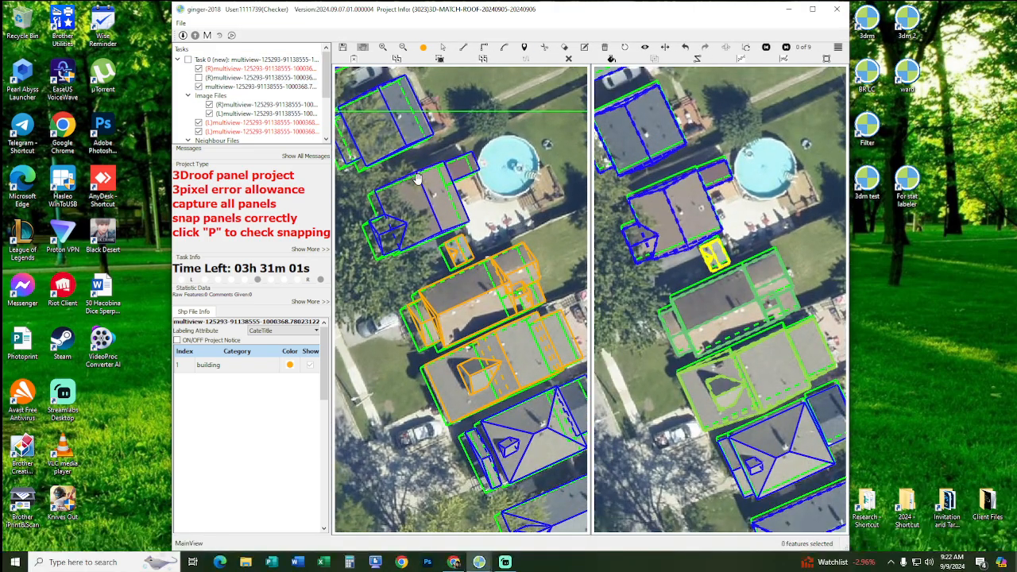